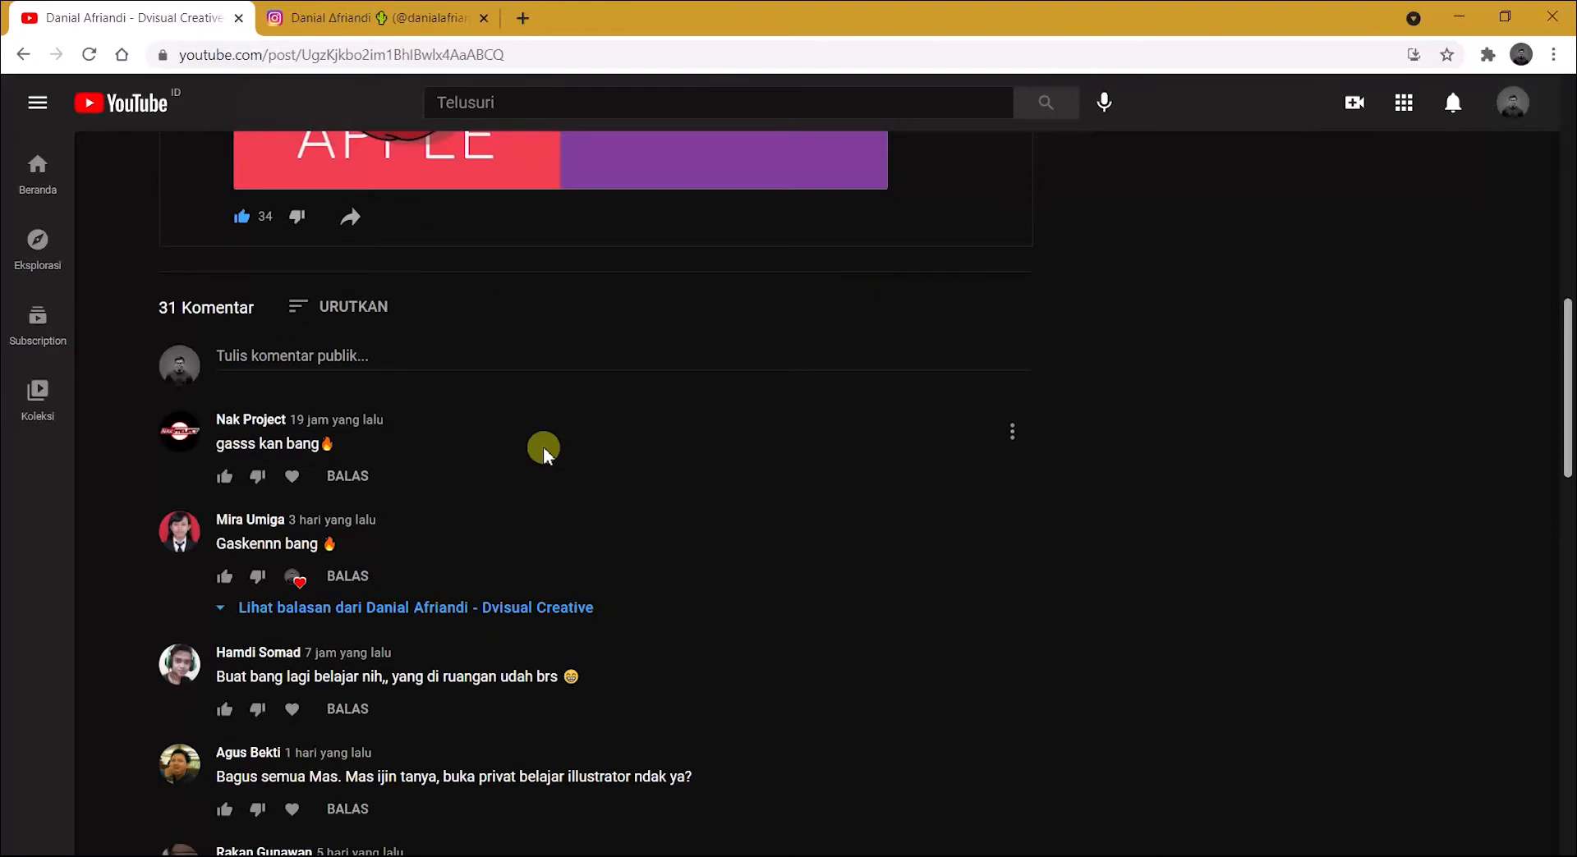
Step: Review the fruit illustration community post and read through its viewer comments
scroll(543, 447, up, 7)
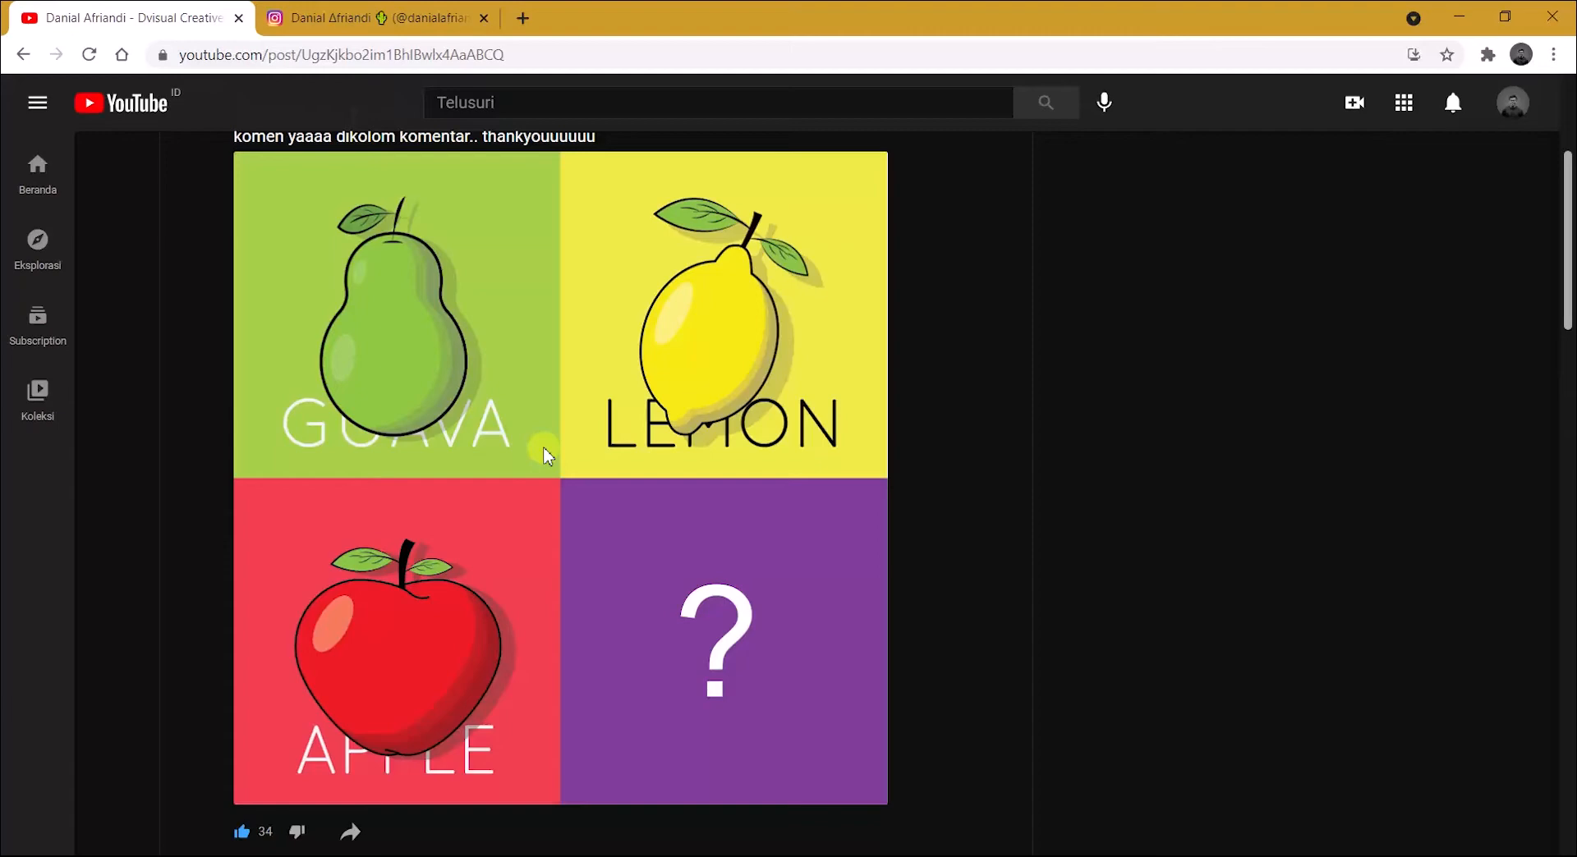
scroll(546, 455, up, 3)
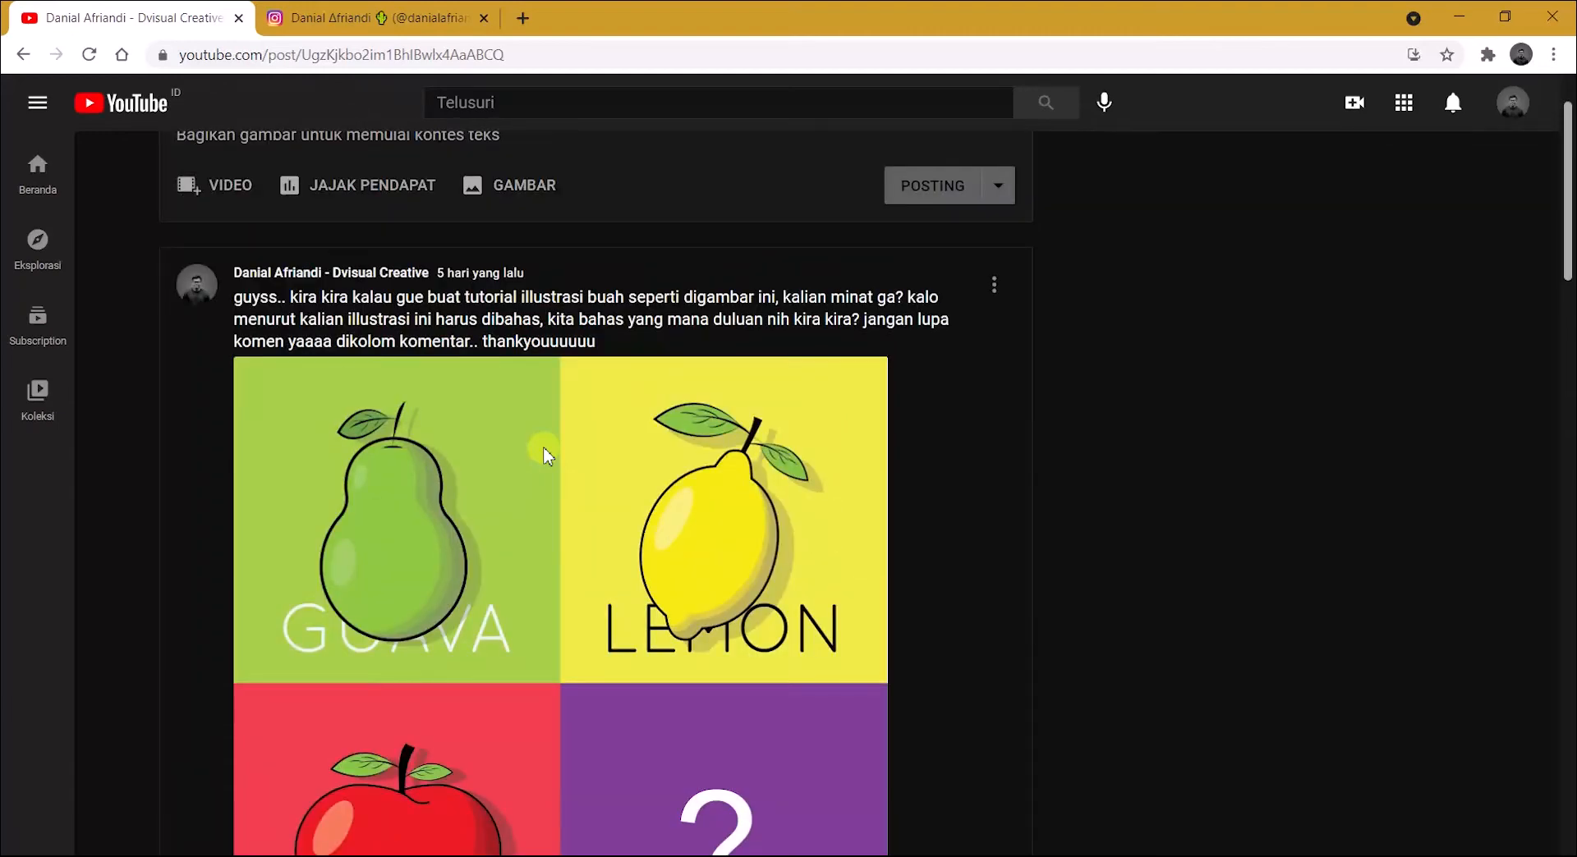
scroll(544, 455, down, 10)
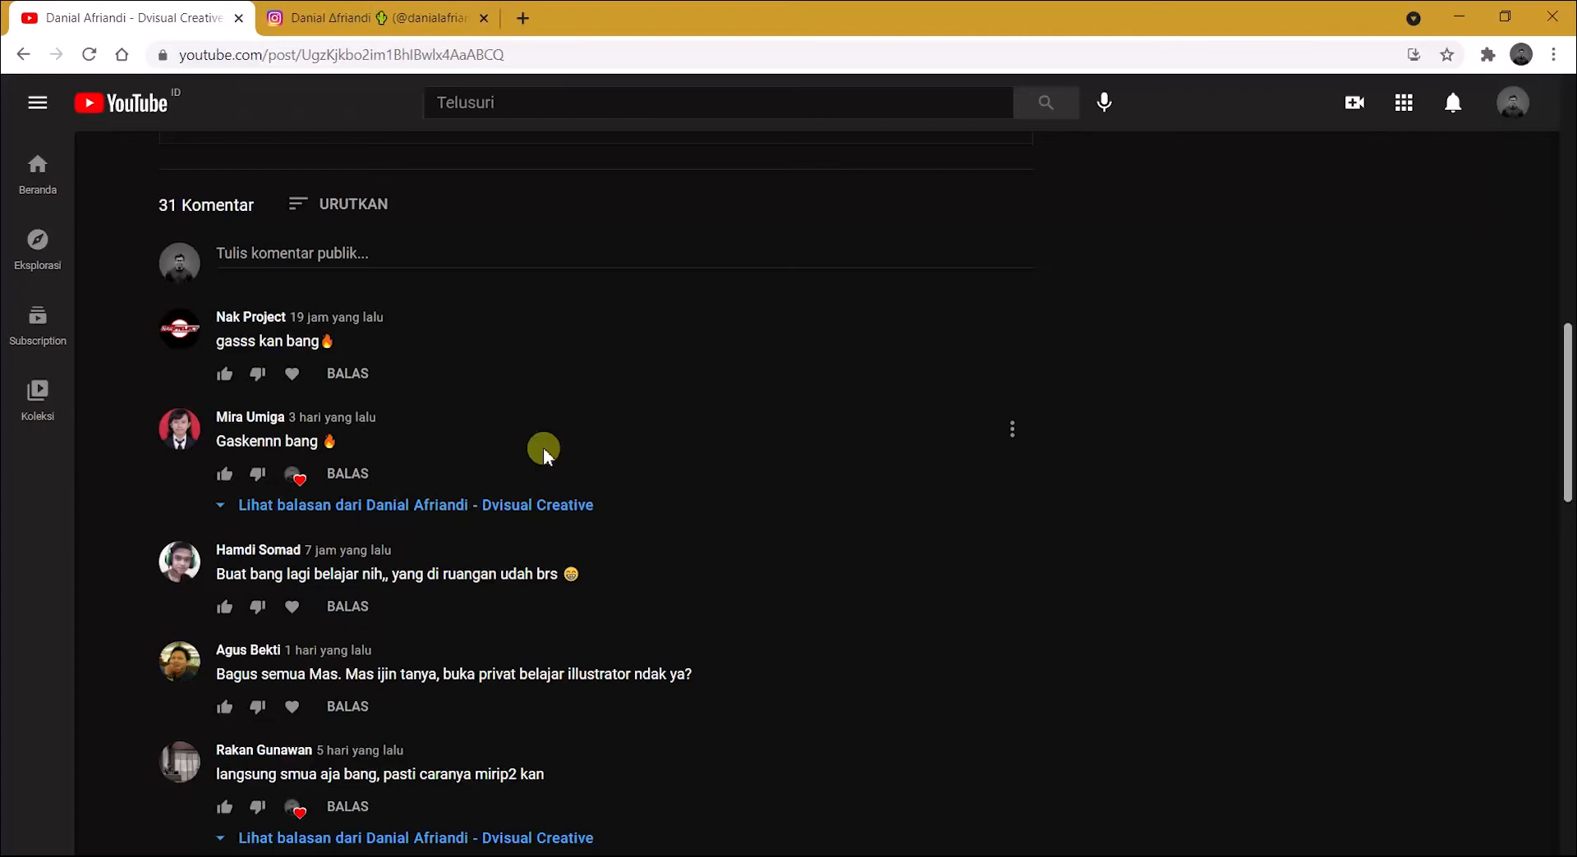
scroll(545, 454, down, 1)
scroll(546, 455, down, 1)
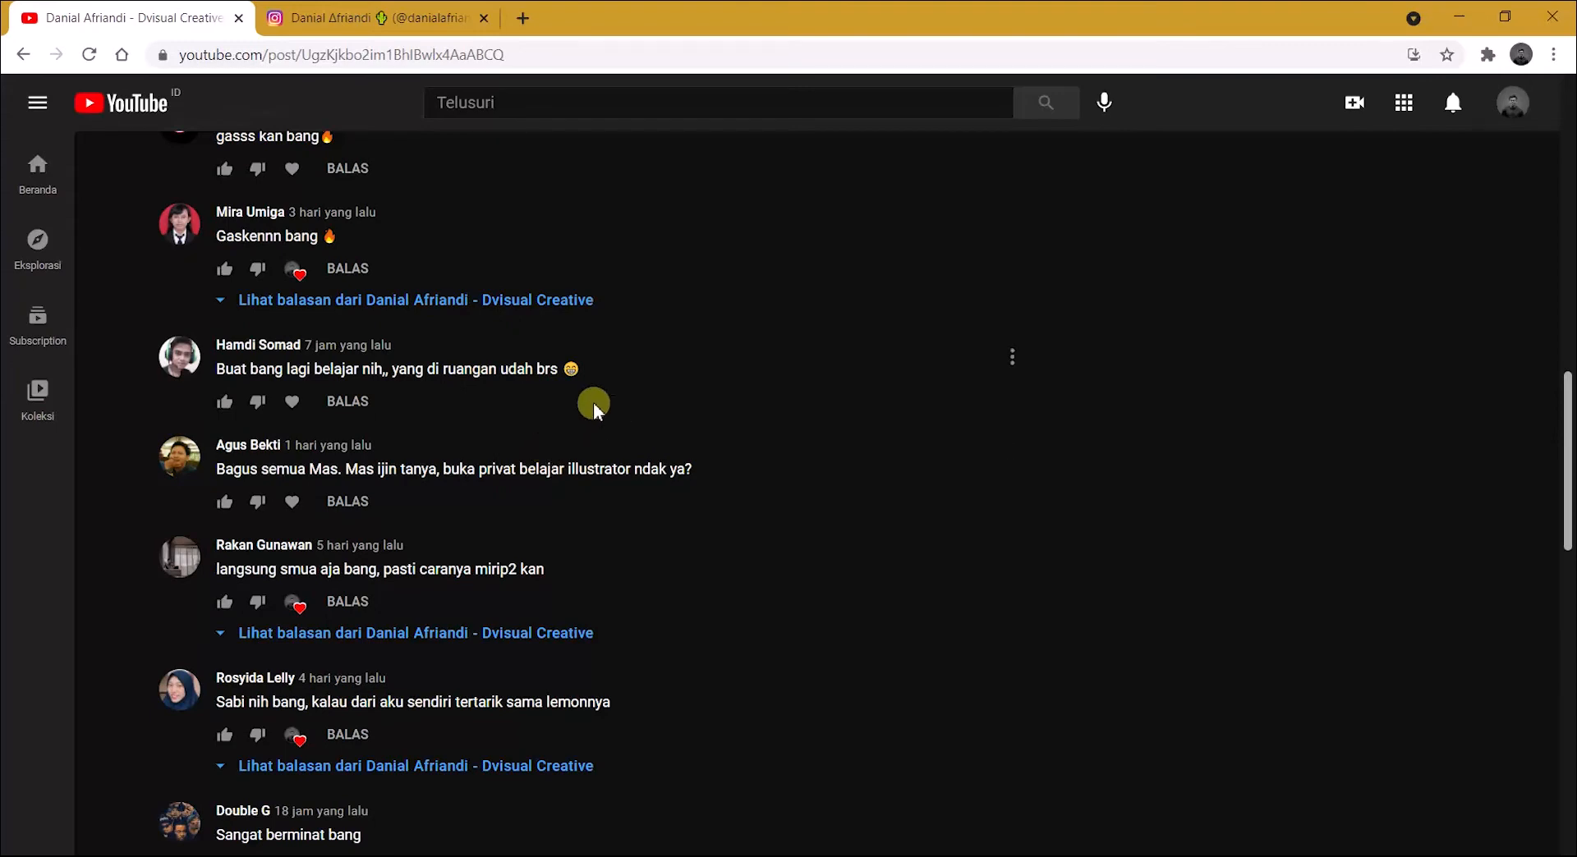
scroll(575, 403, up, 1)
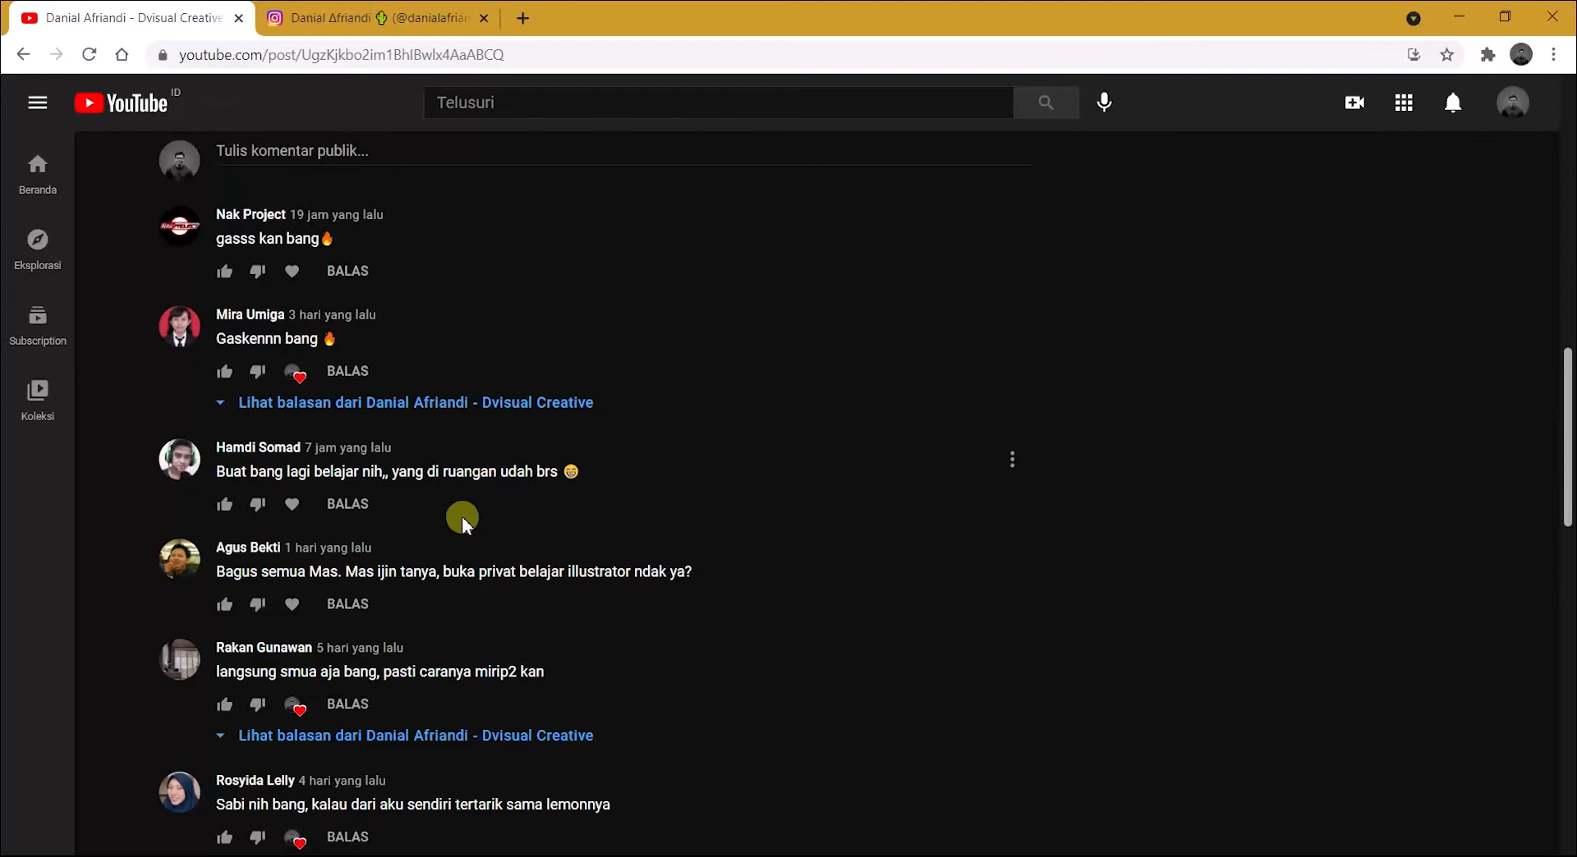
scroll(463, 519, down, 2)
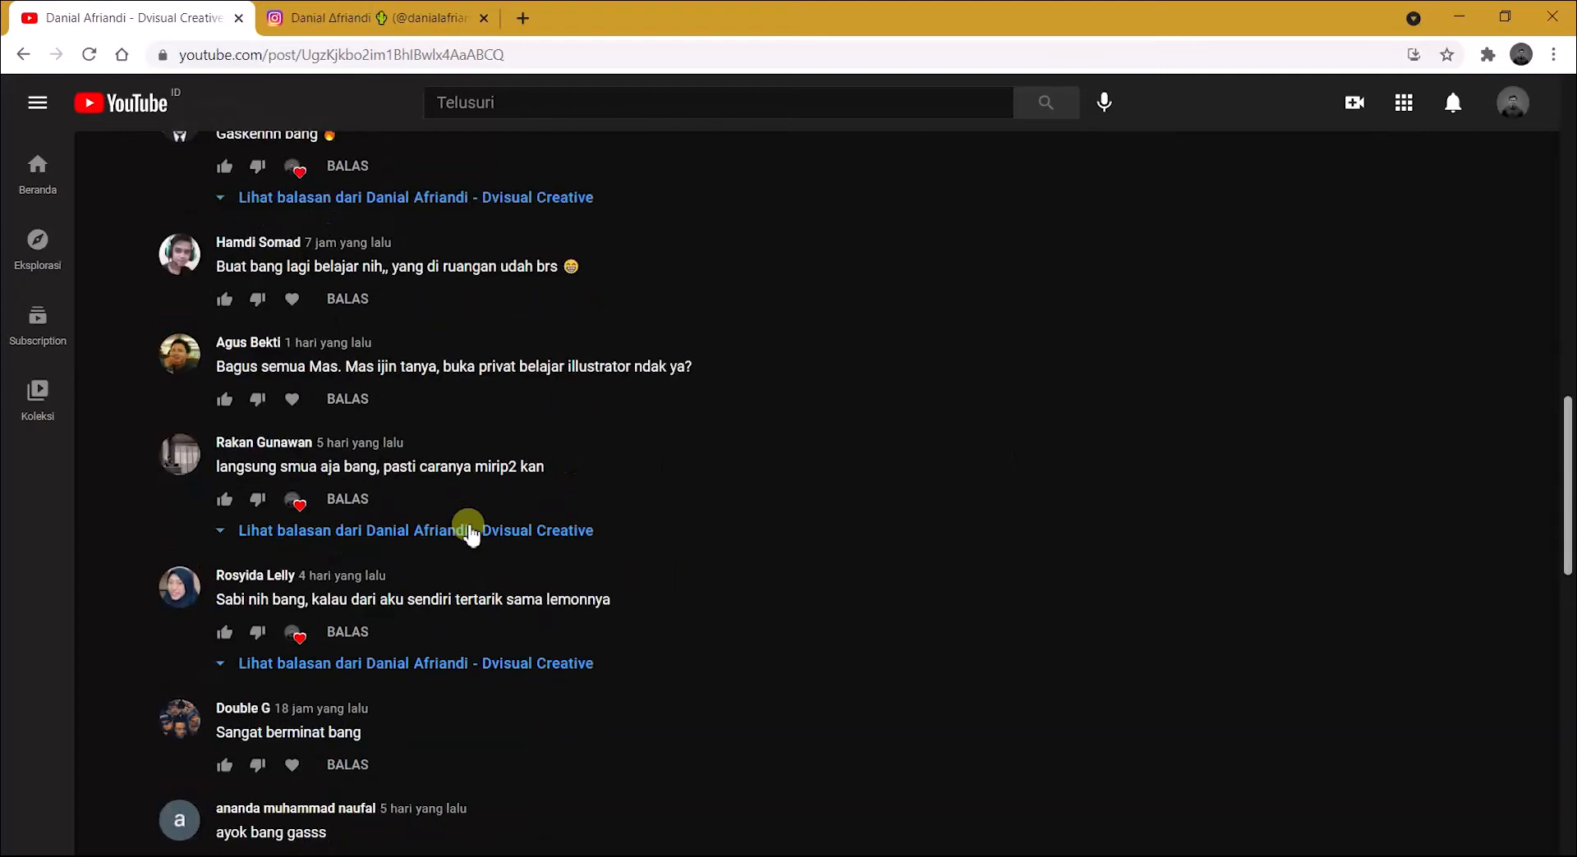
scroll(476, 525, down, 1)
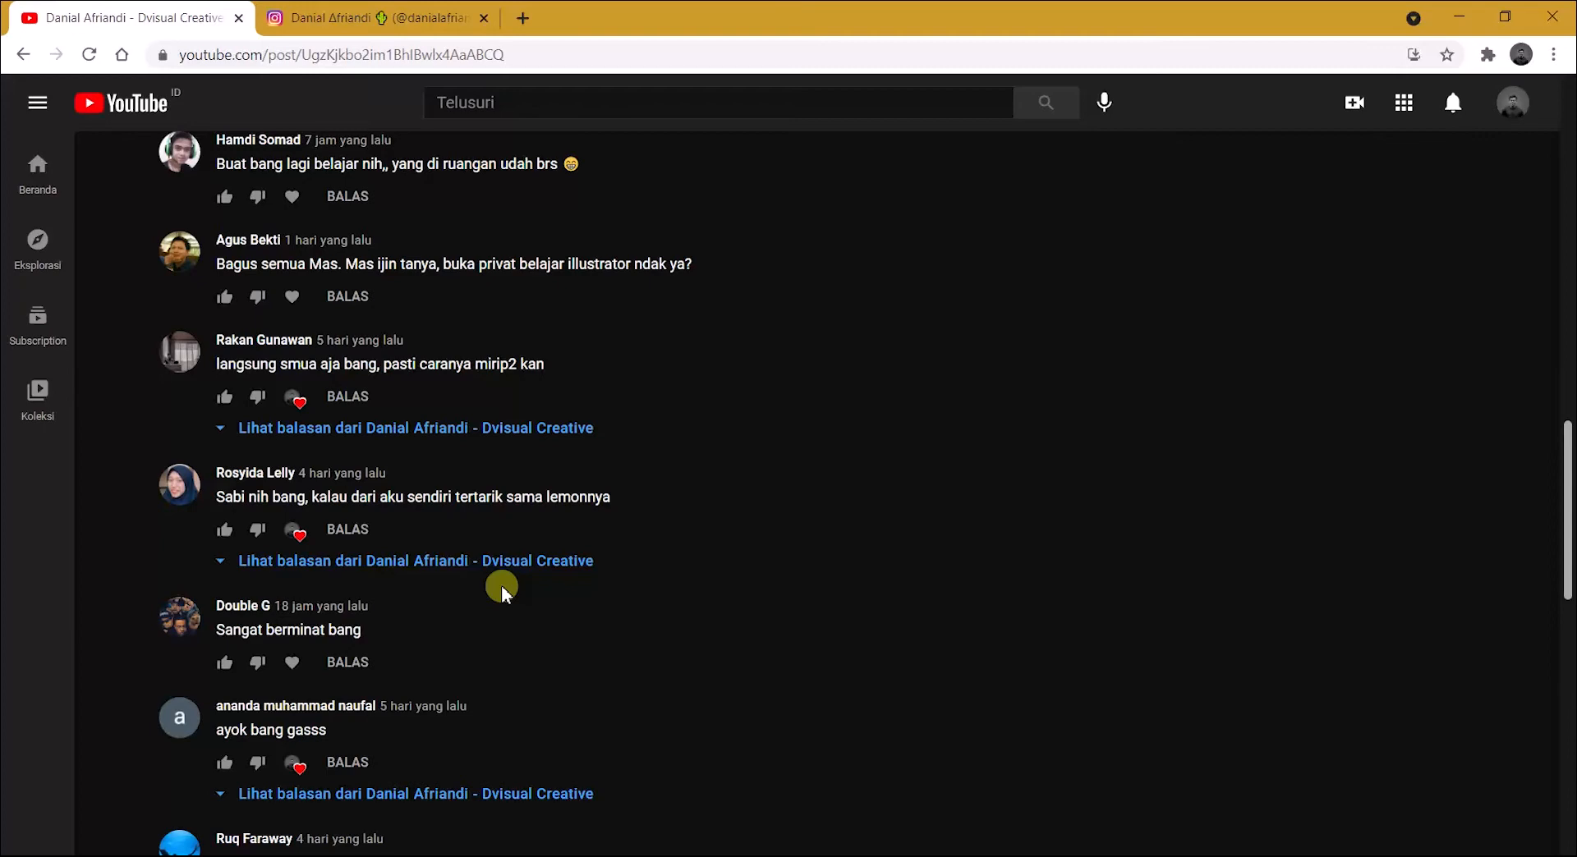
scroll(501, 585, down, 6)
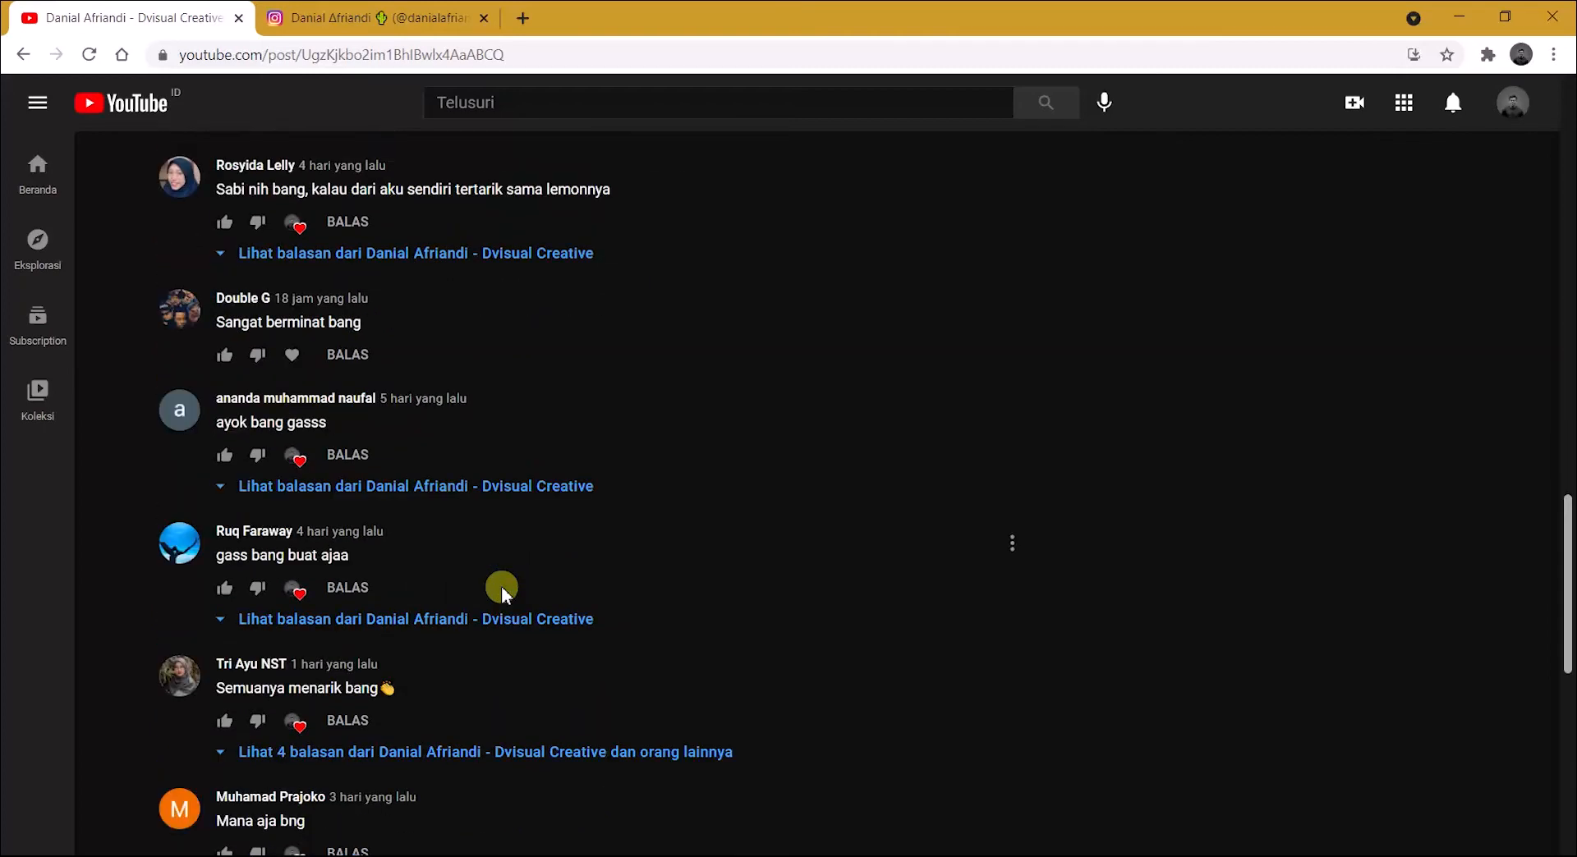
scroll(501, 585, down, 3)
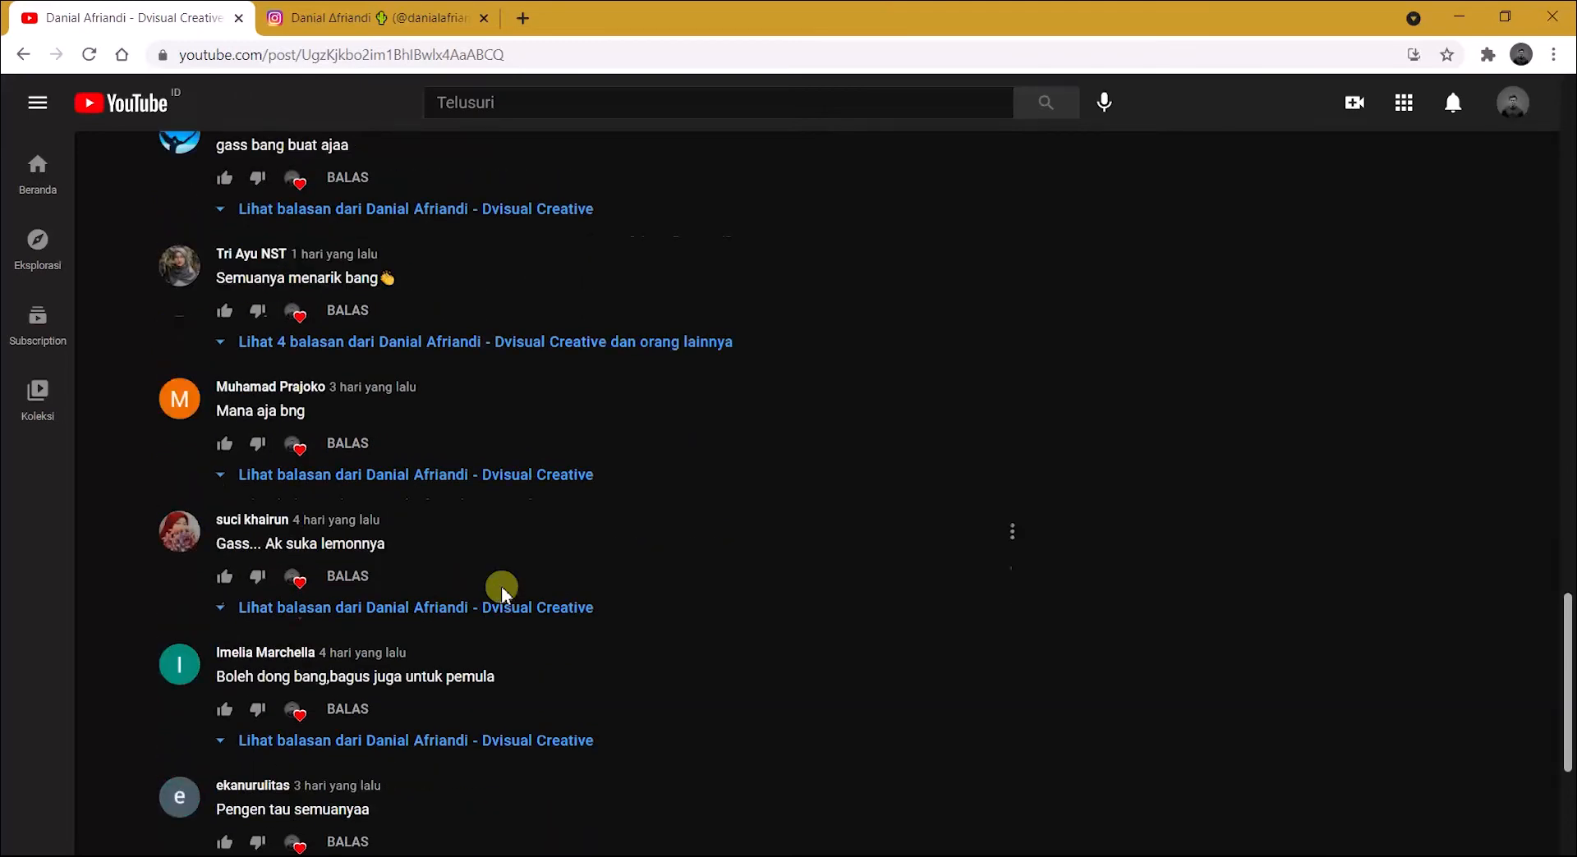
scroll(501, 584, down, 3)
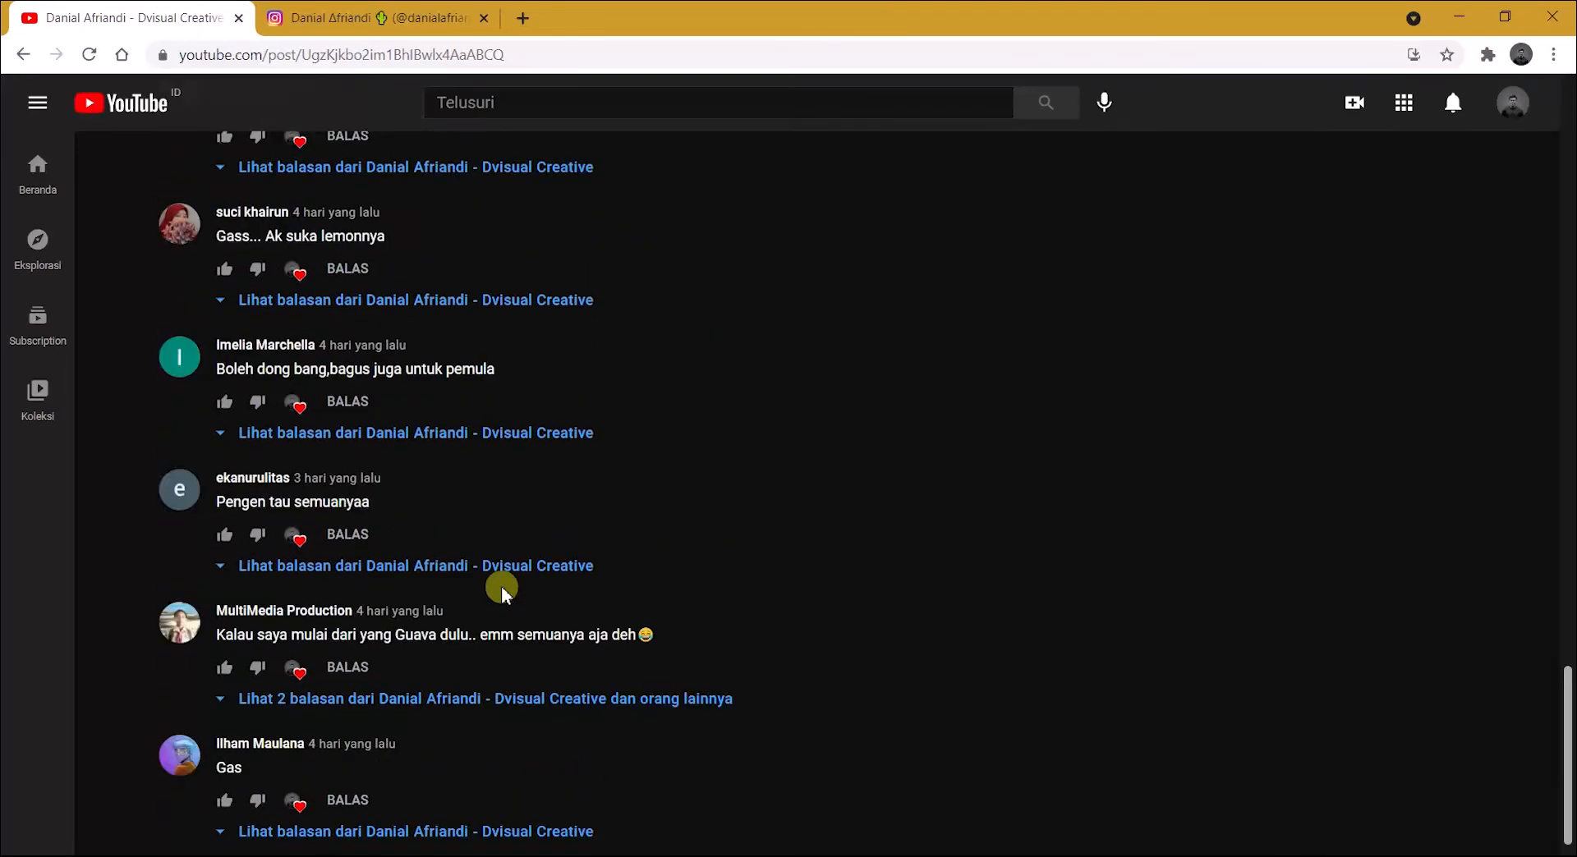
scroll(501, 588, down, 1)
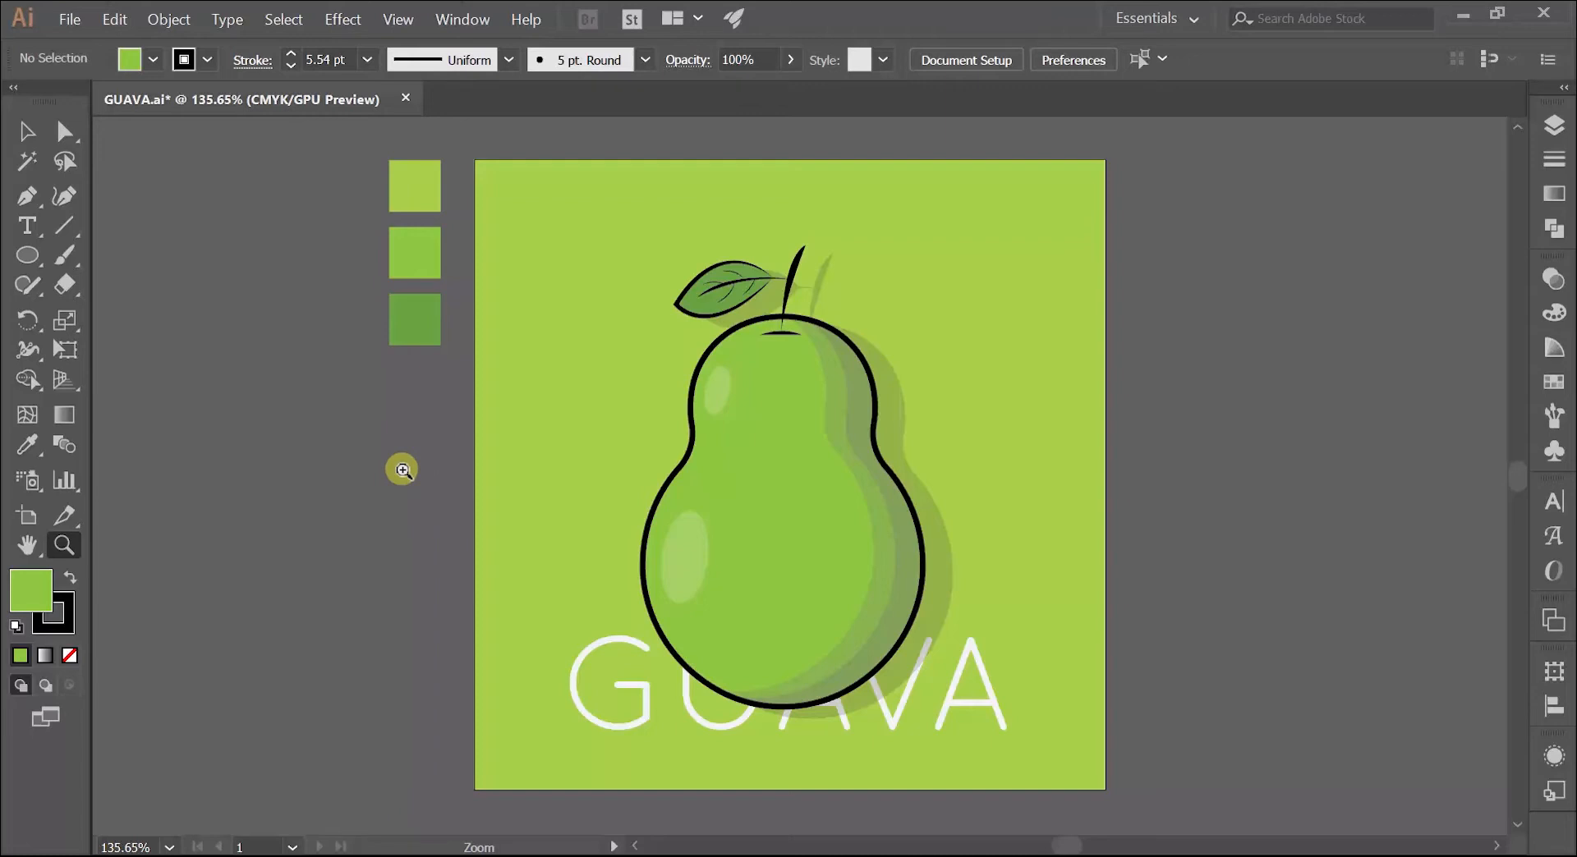
Step: Show the rulers in the GUAVA.ai document in Illustrator and set their units to millimetres
key(ctrl)
key(ctrl+r)
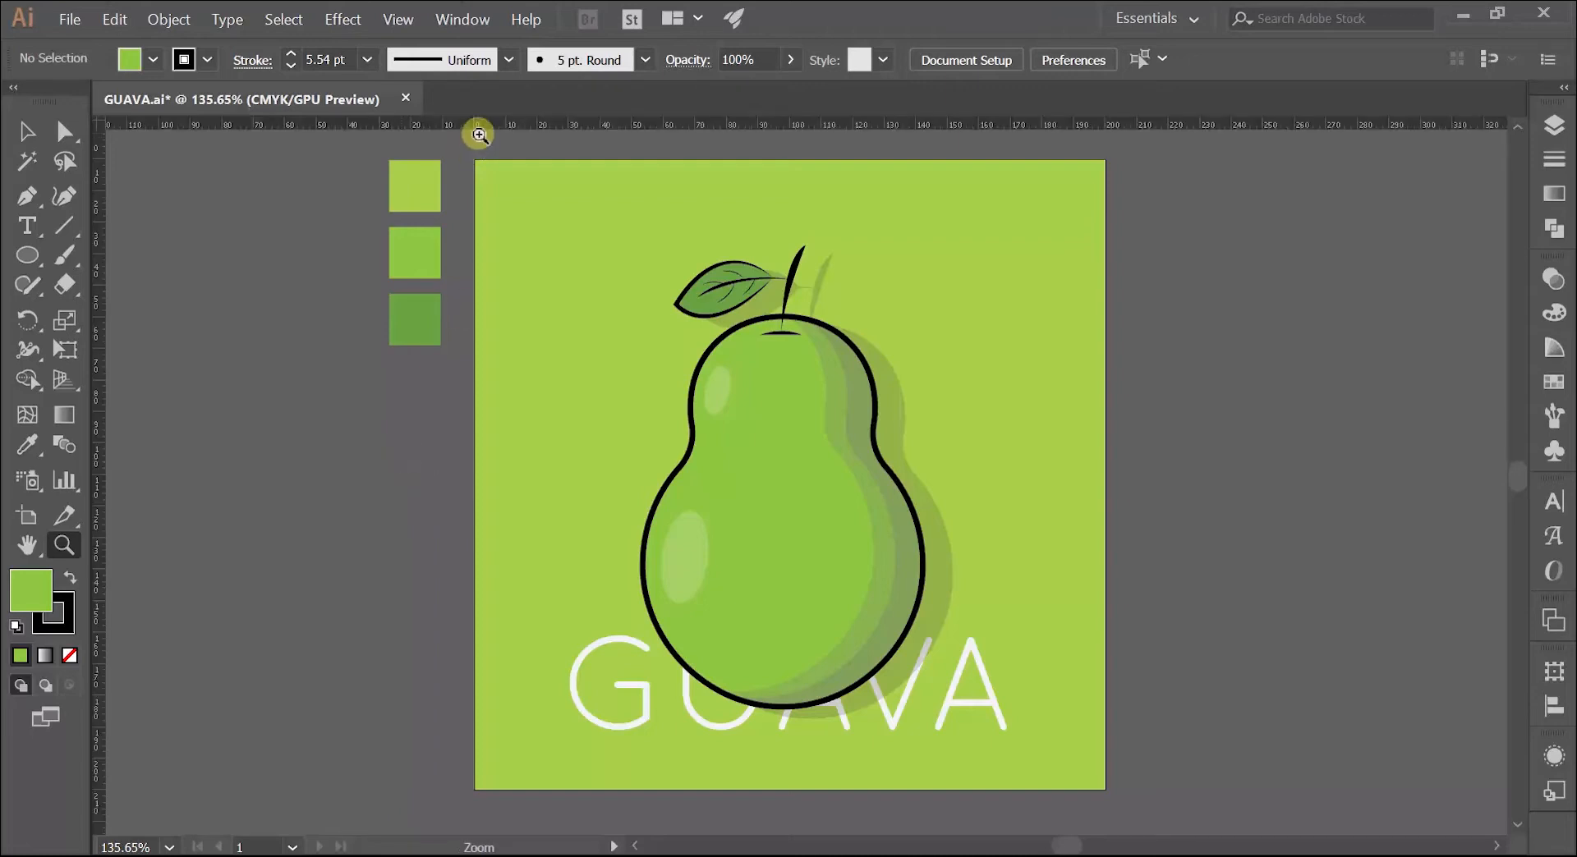
right_click(481, 131)
click(532, 199)
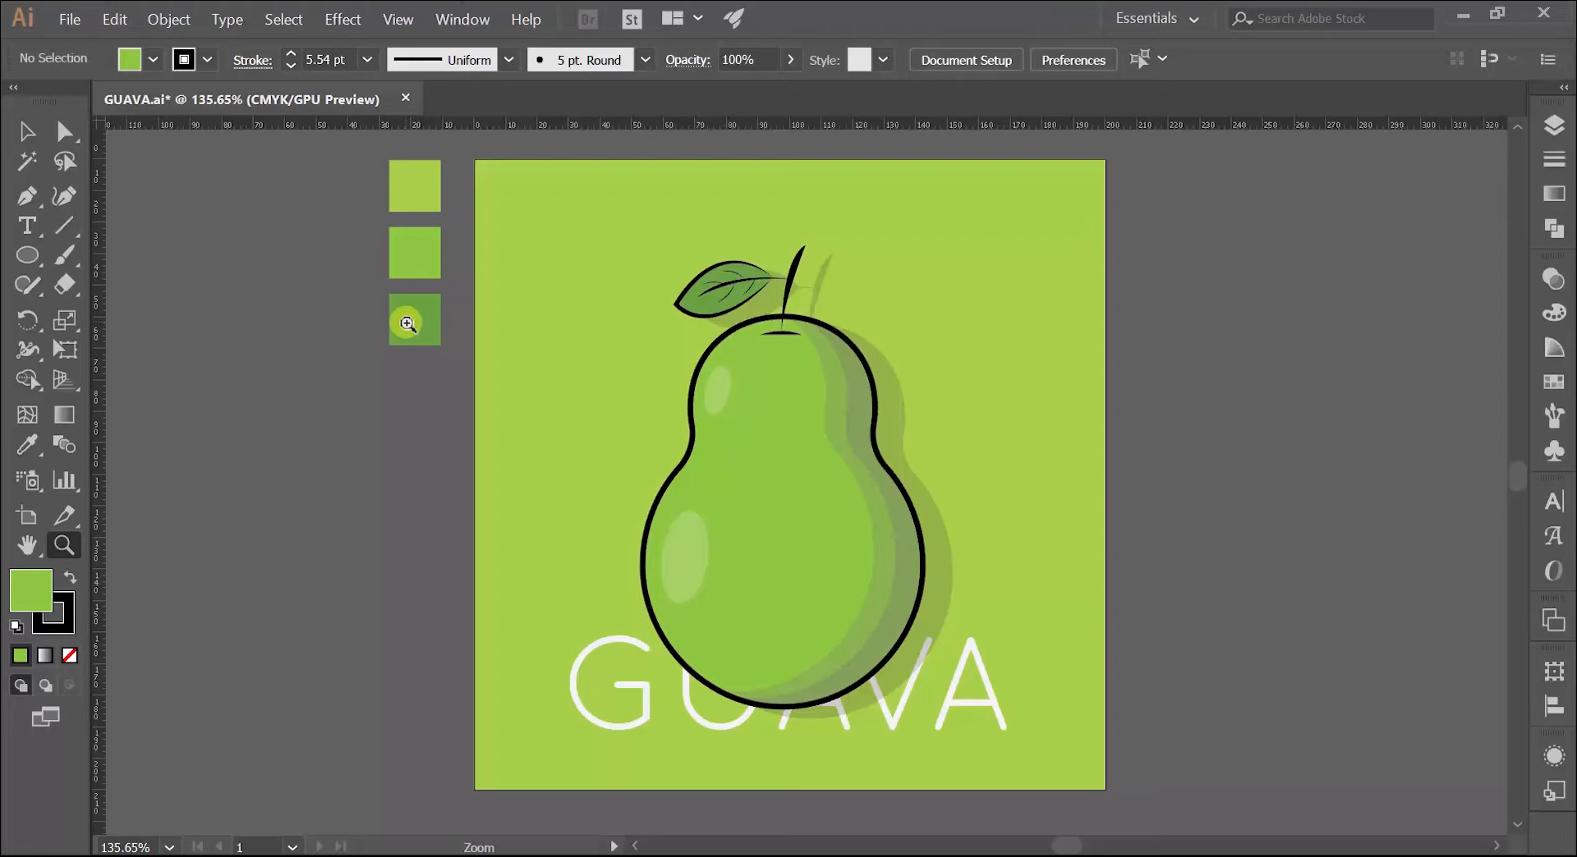
Step: Draw a new artboard about 188 × 196 mm beside the finished guava artboard
drag(496, 340, 448, 357)
drag(559, 331, 397, 364)
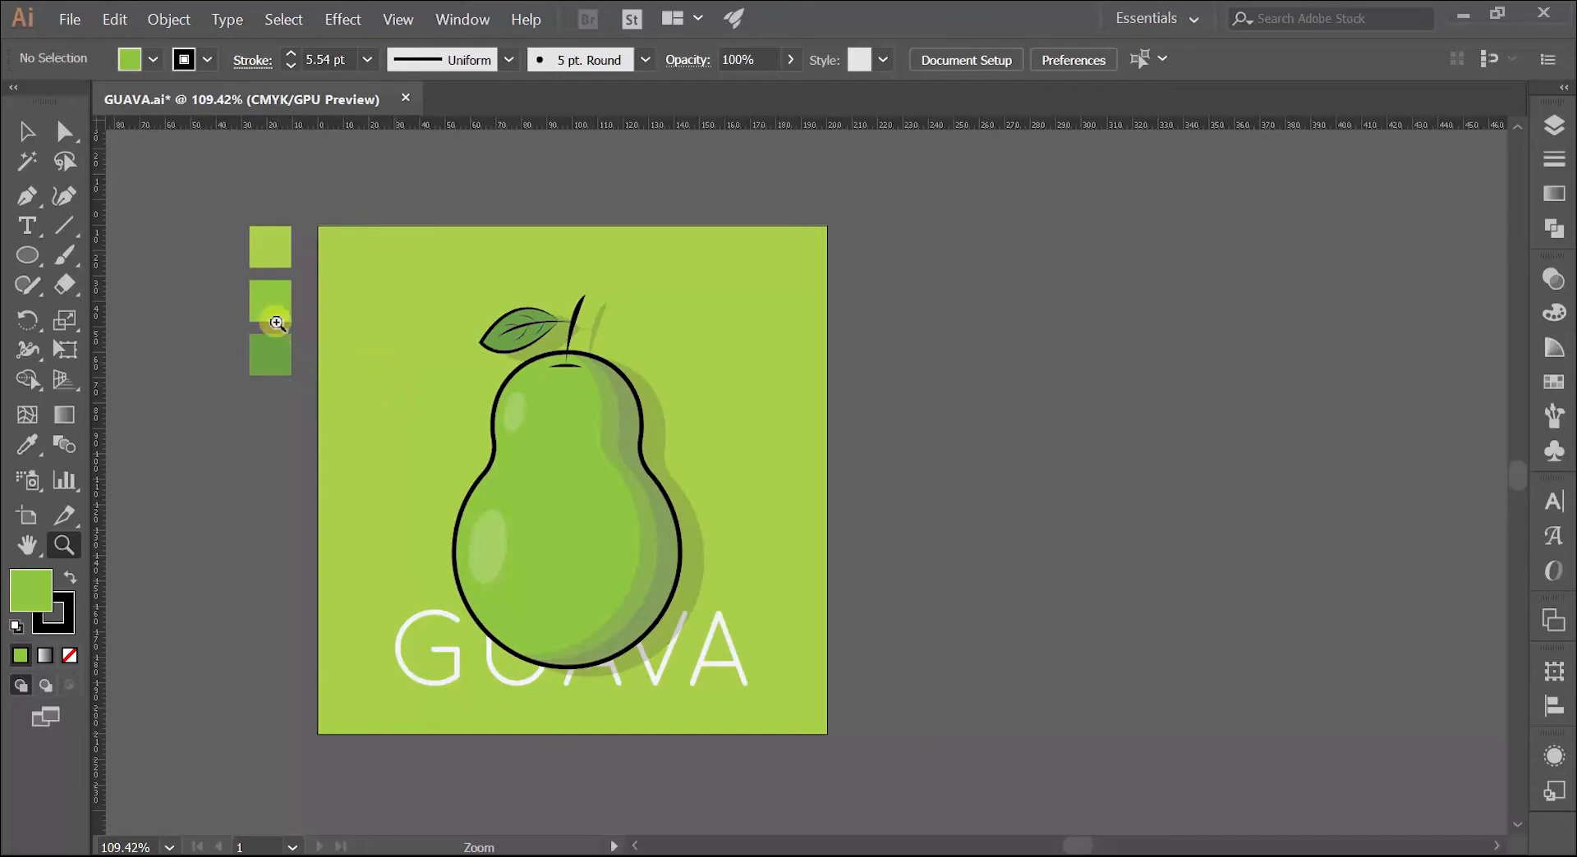
click(38, 522)
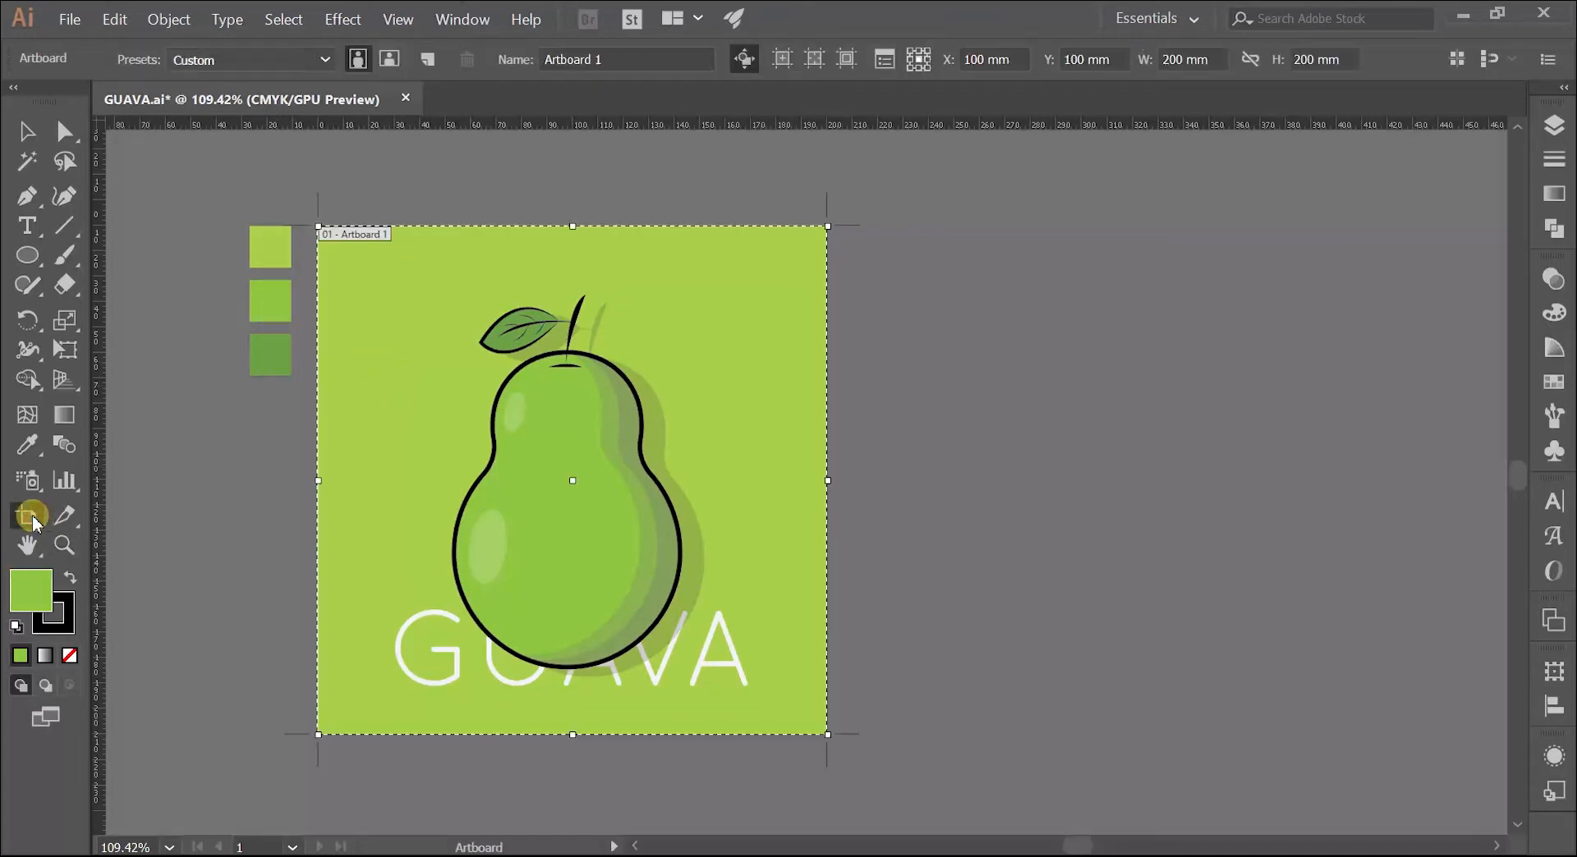
drag(885, 226, 1363, 724)
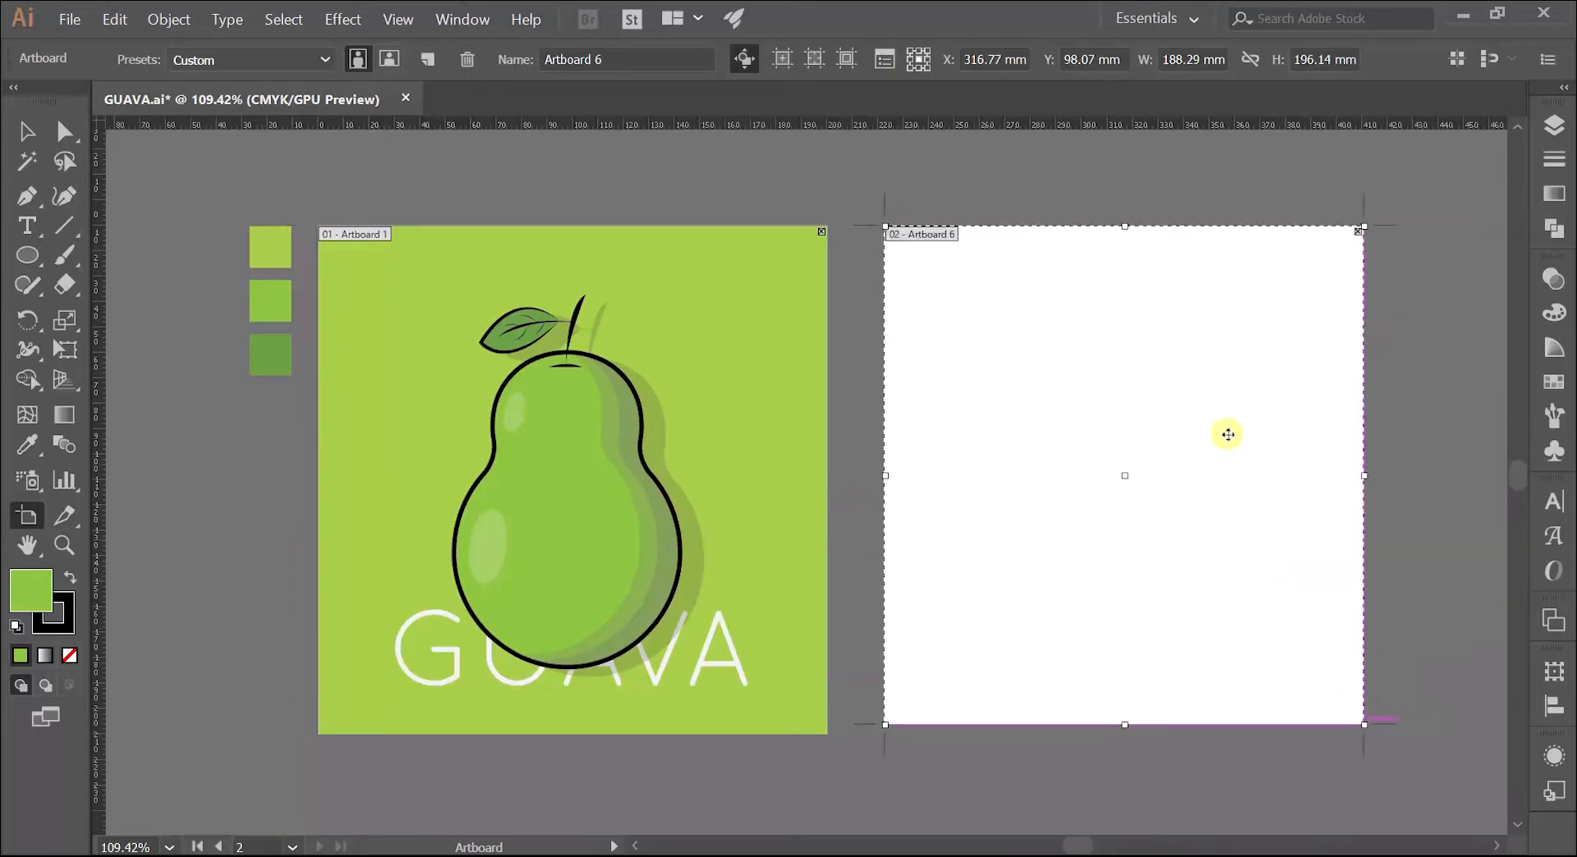
Step: Set the new artboard's width and height to 200 mm and move it level with the guava artboard at Y 100 mm
click(1195, 63)
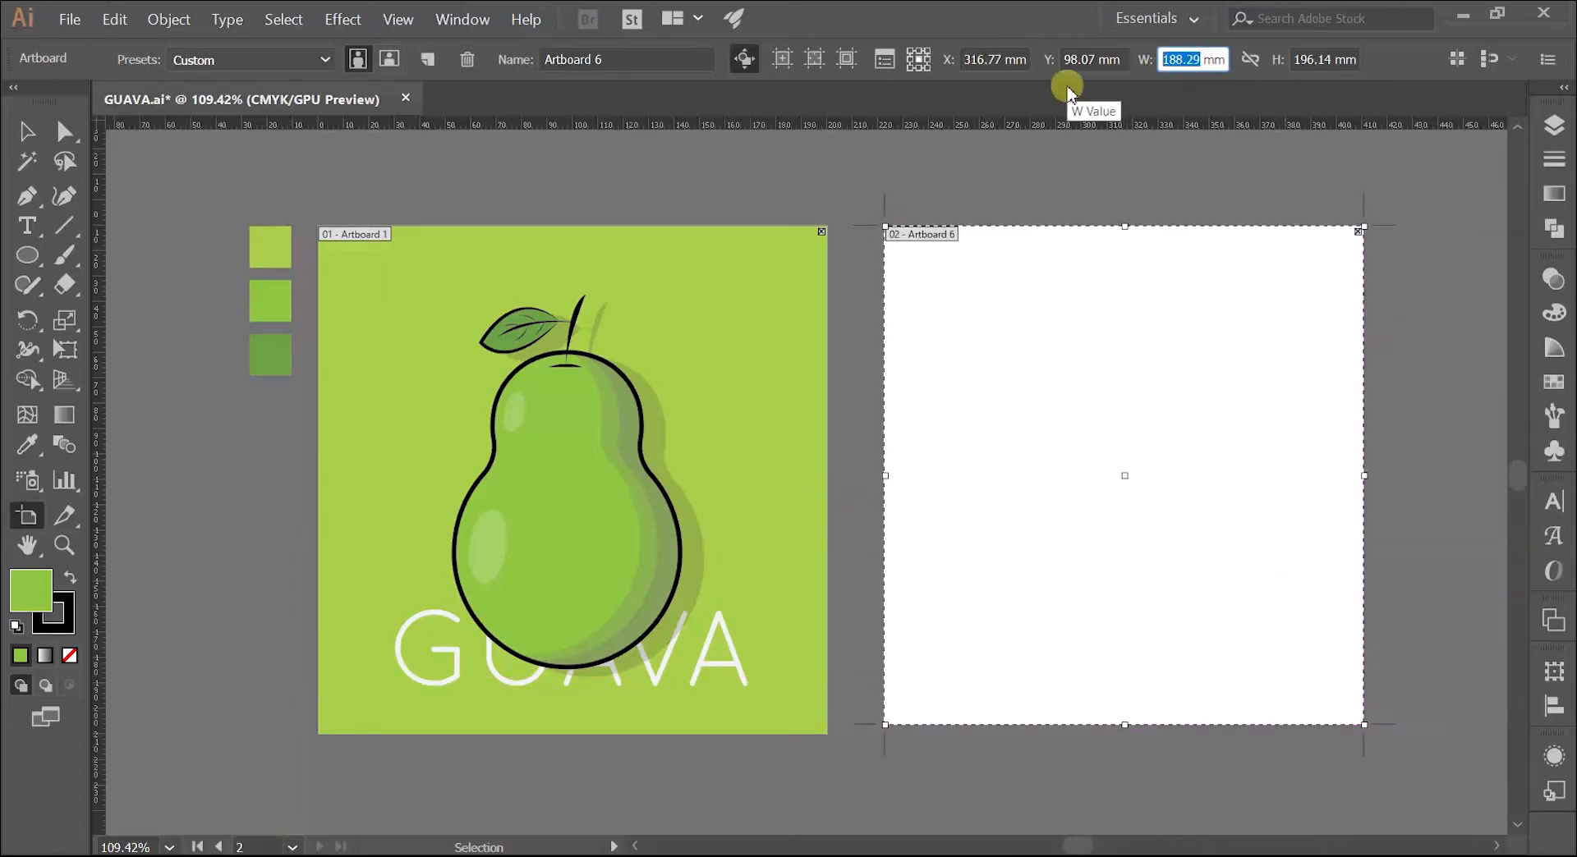
text(200)
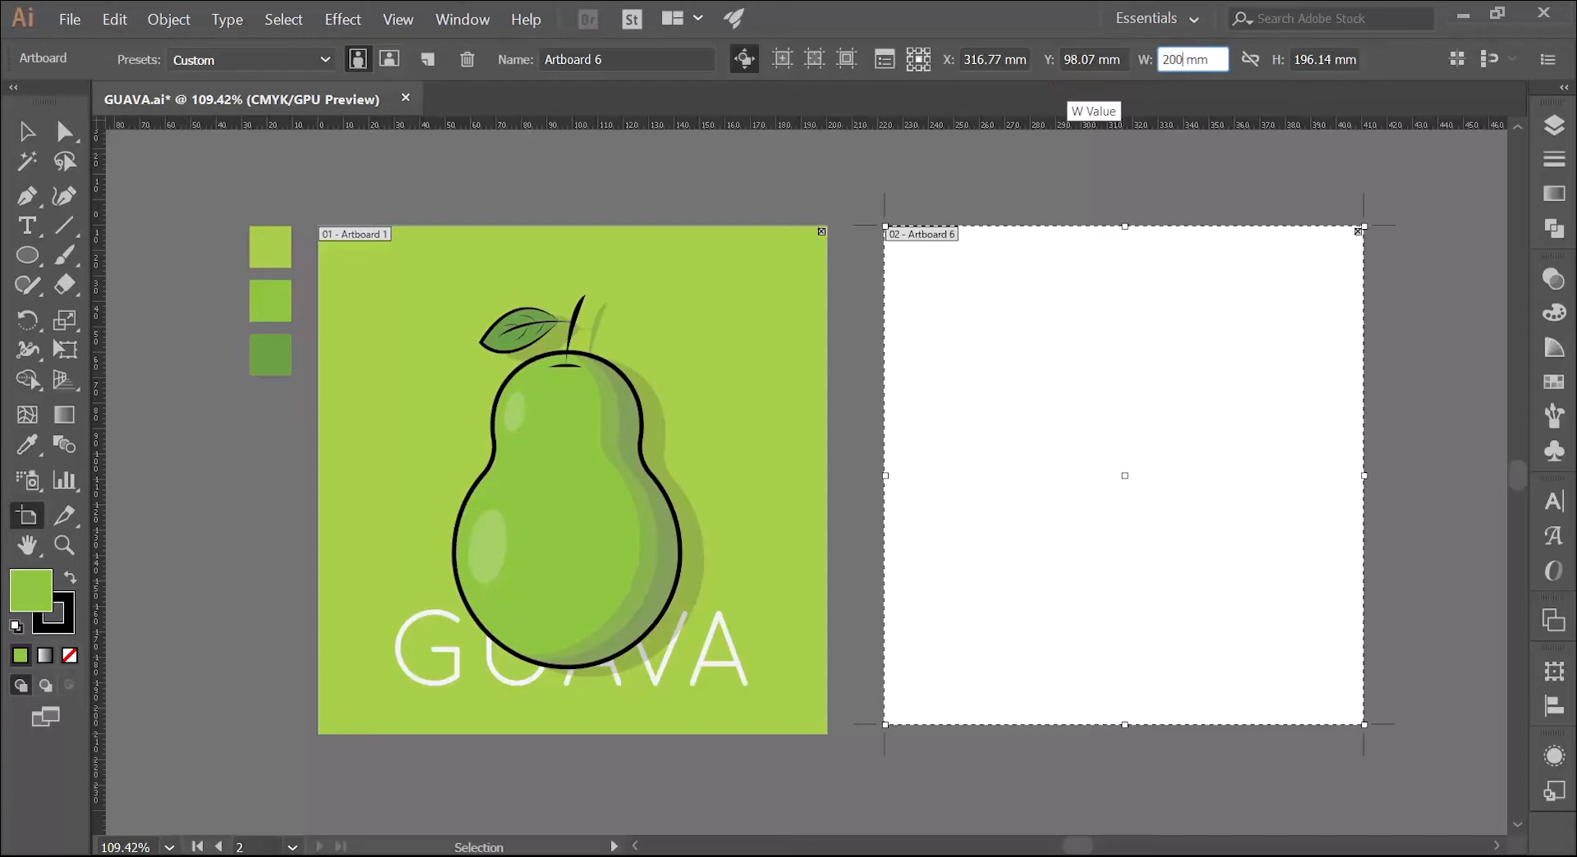
click(1328, 57)
drag(1328, 58, 1286, 75)
text(200)
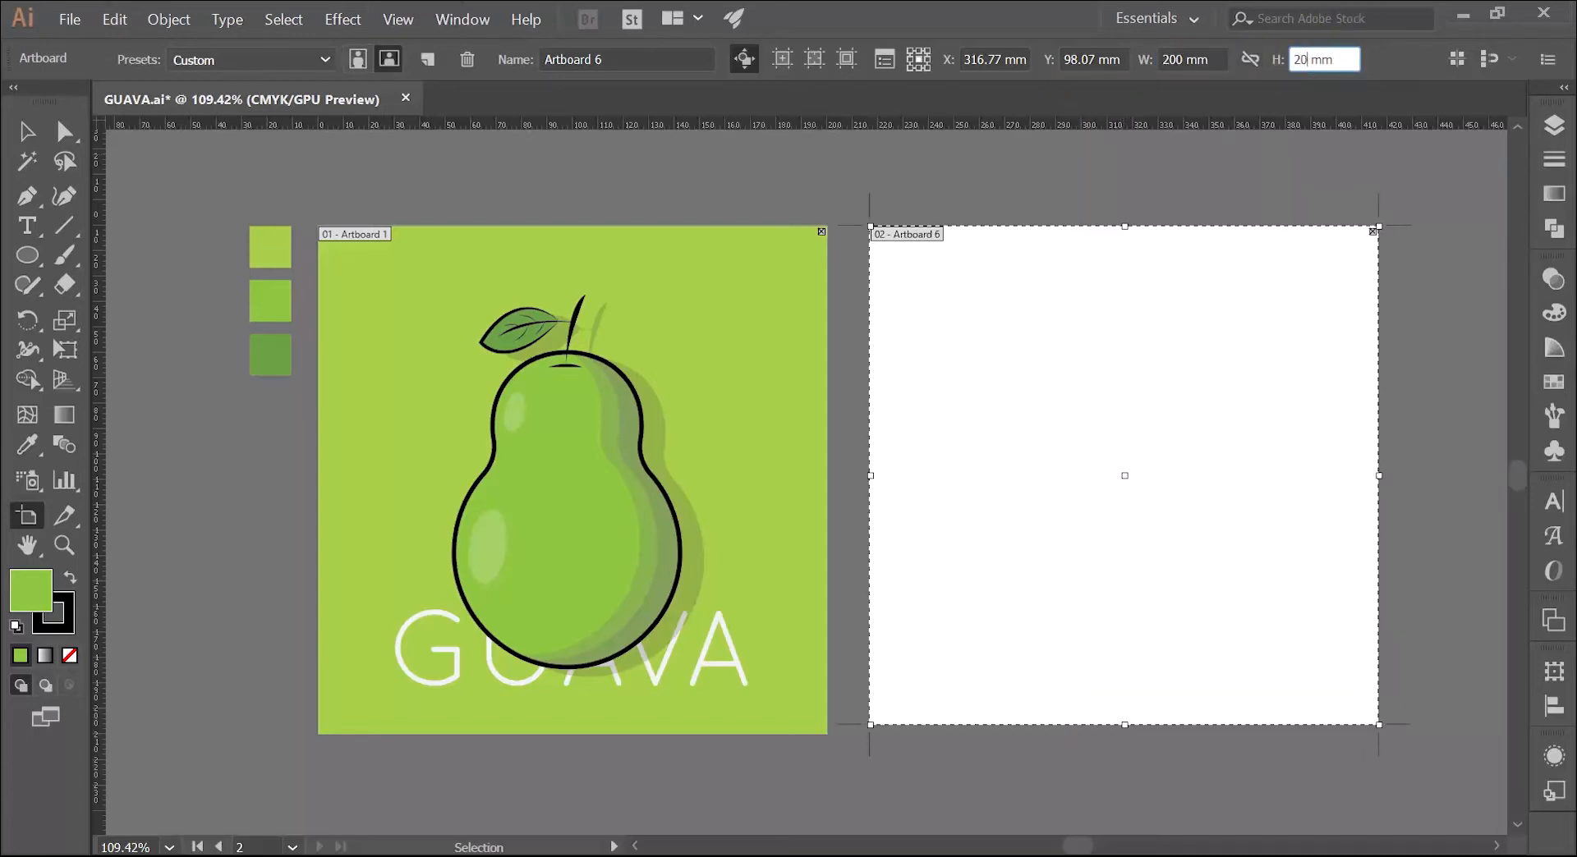
key(Return)
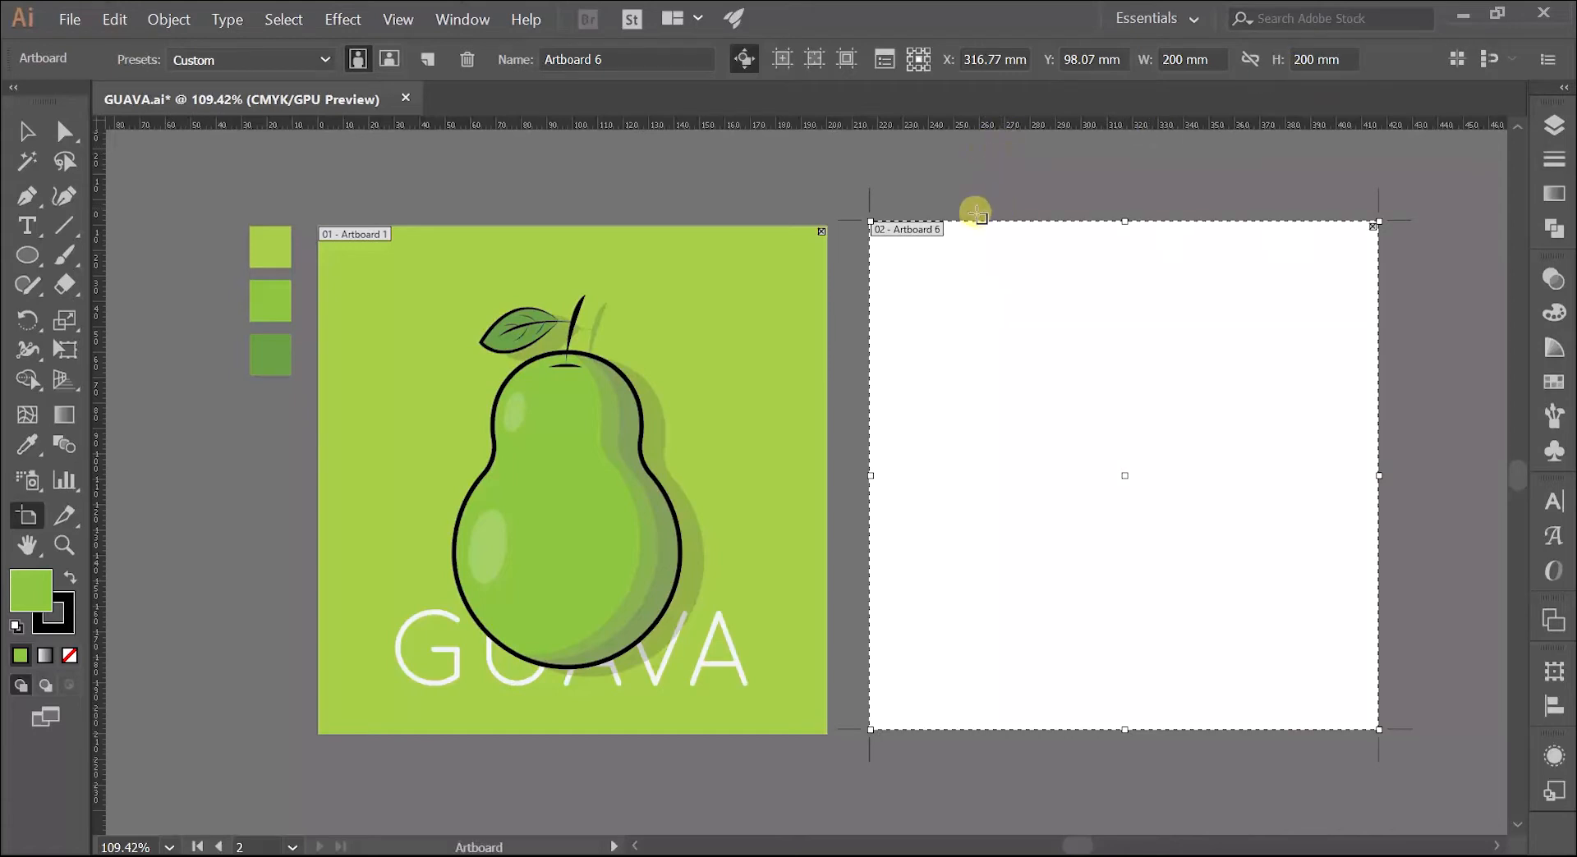
drag(1003, 299, 1056, 303)
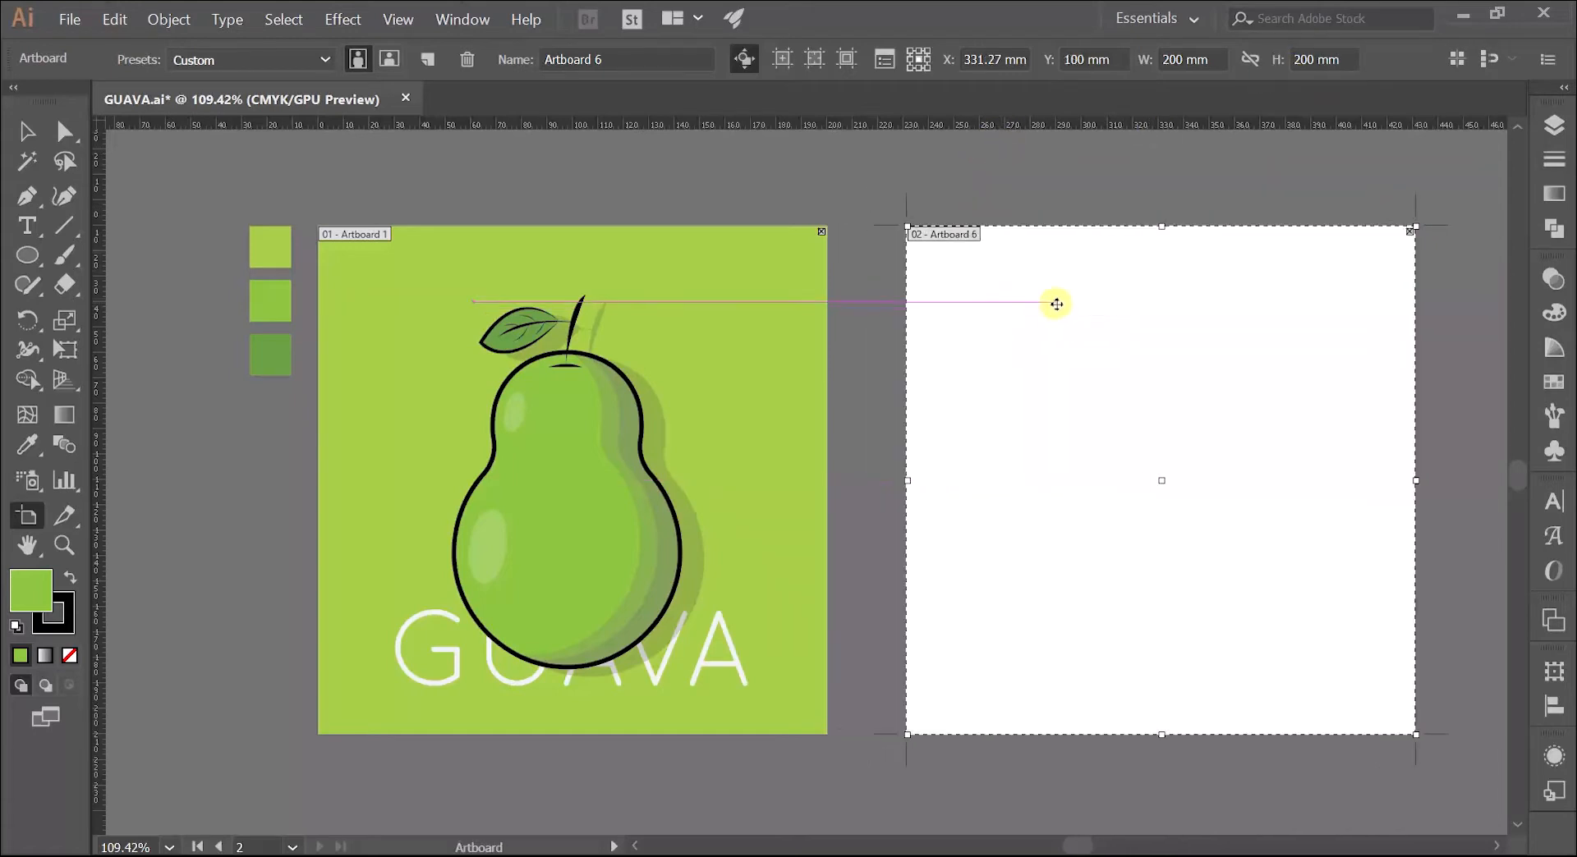
key(z)
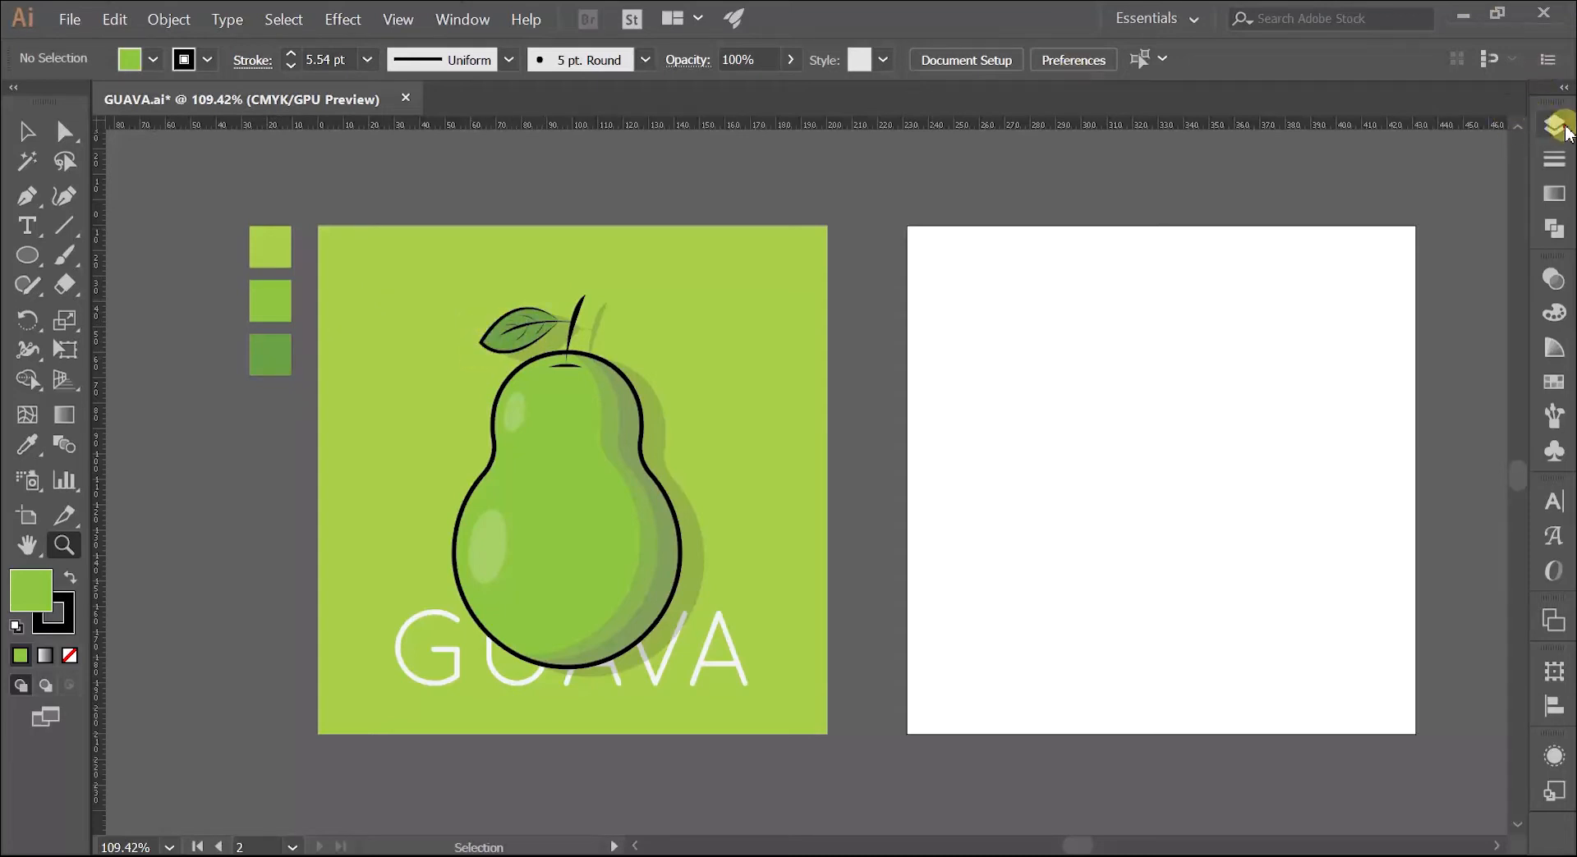
Step: Examine how the document's layers are organised, checking Layers 1, 2 and 3 and toggling the visibility of Layer 3
click(1554, 125)
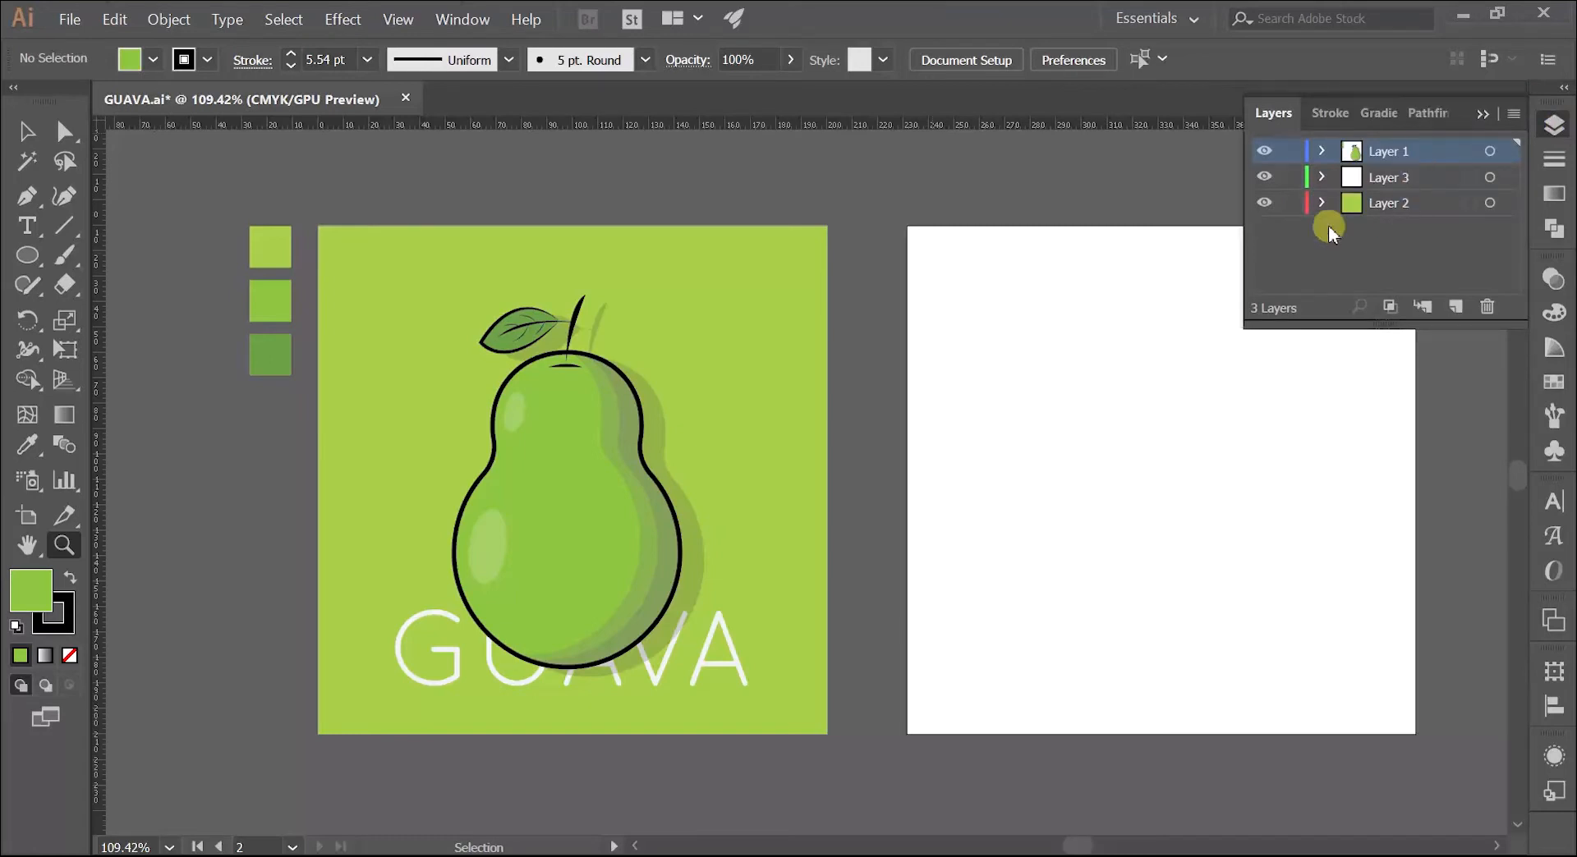
click(1401, 179)
click(1405, 203)
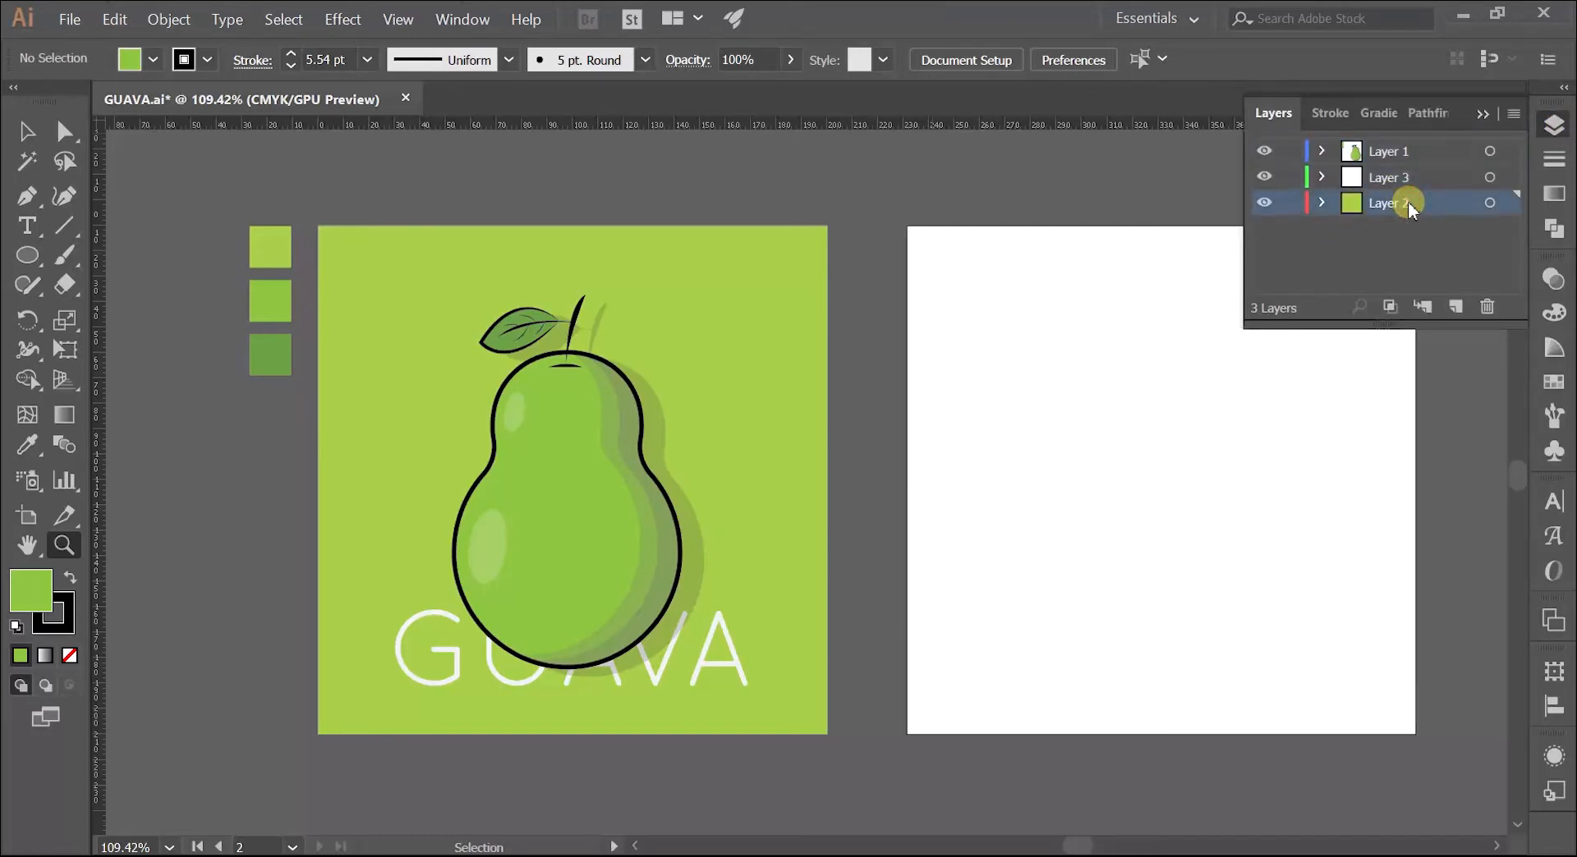
click(1406, 179)
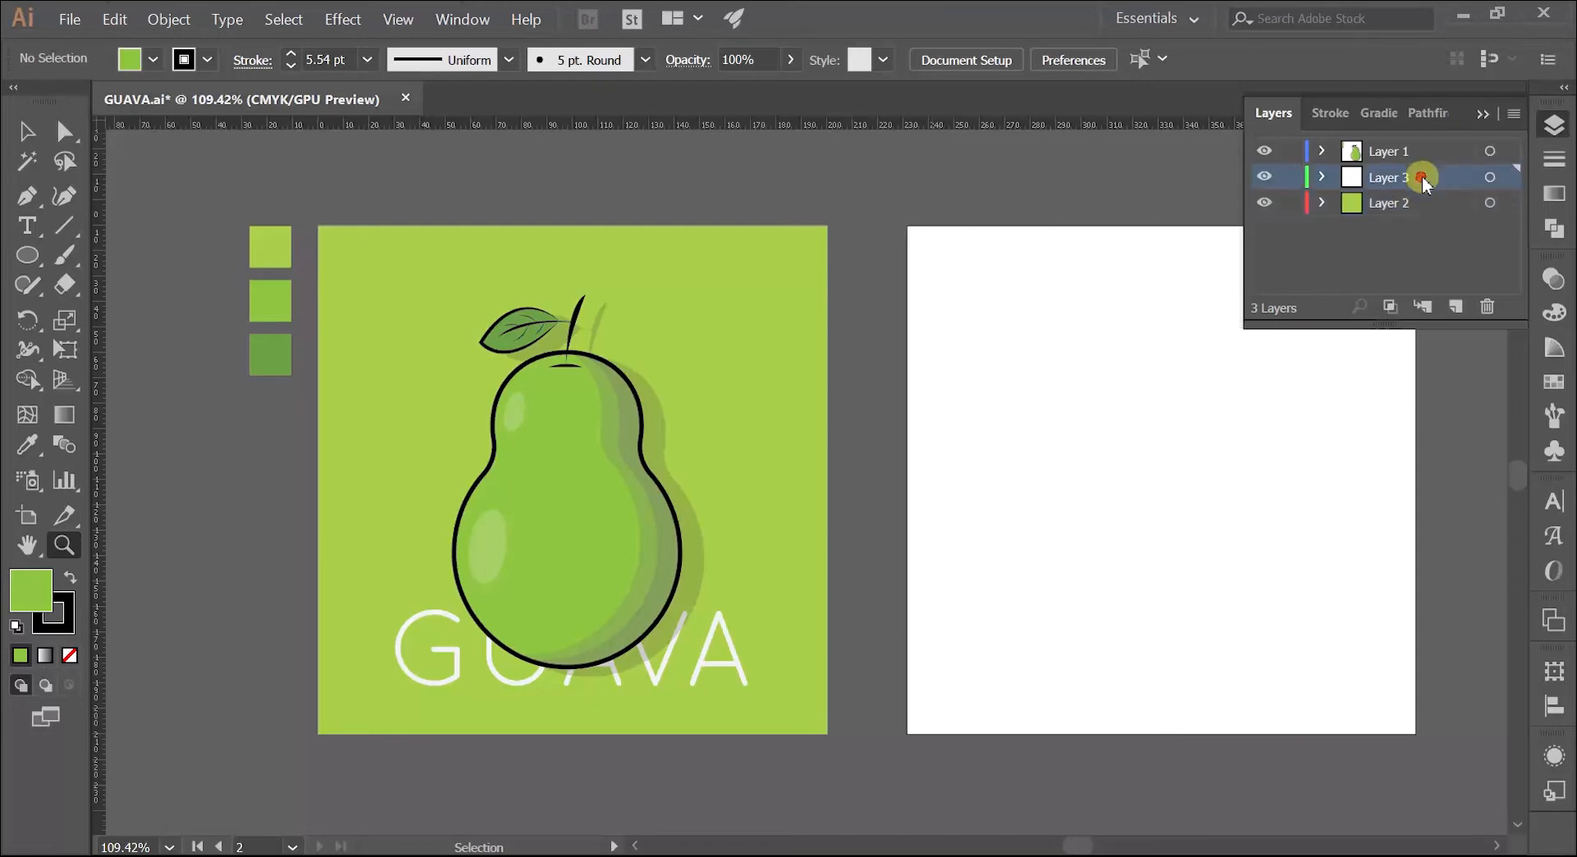
click(1273, 177)
click(1274, 178)
click(1387, 148)
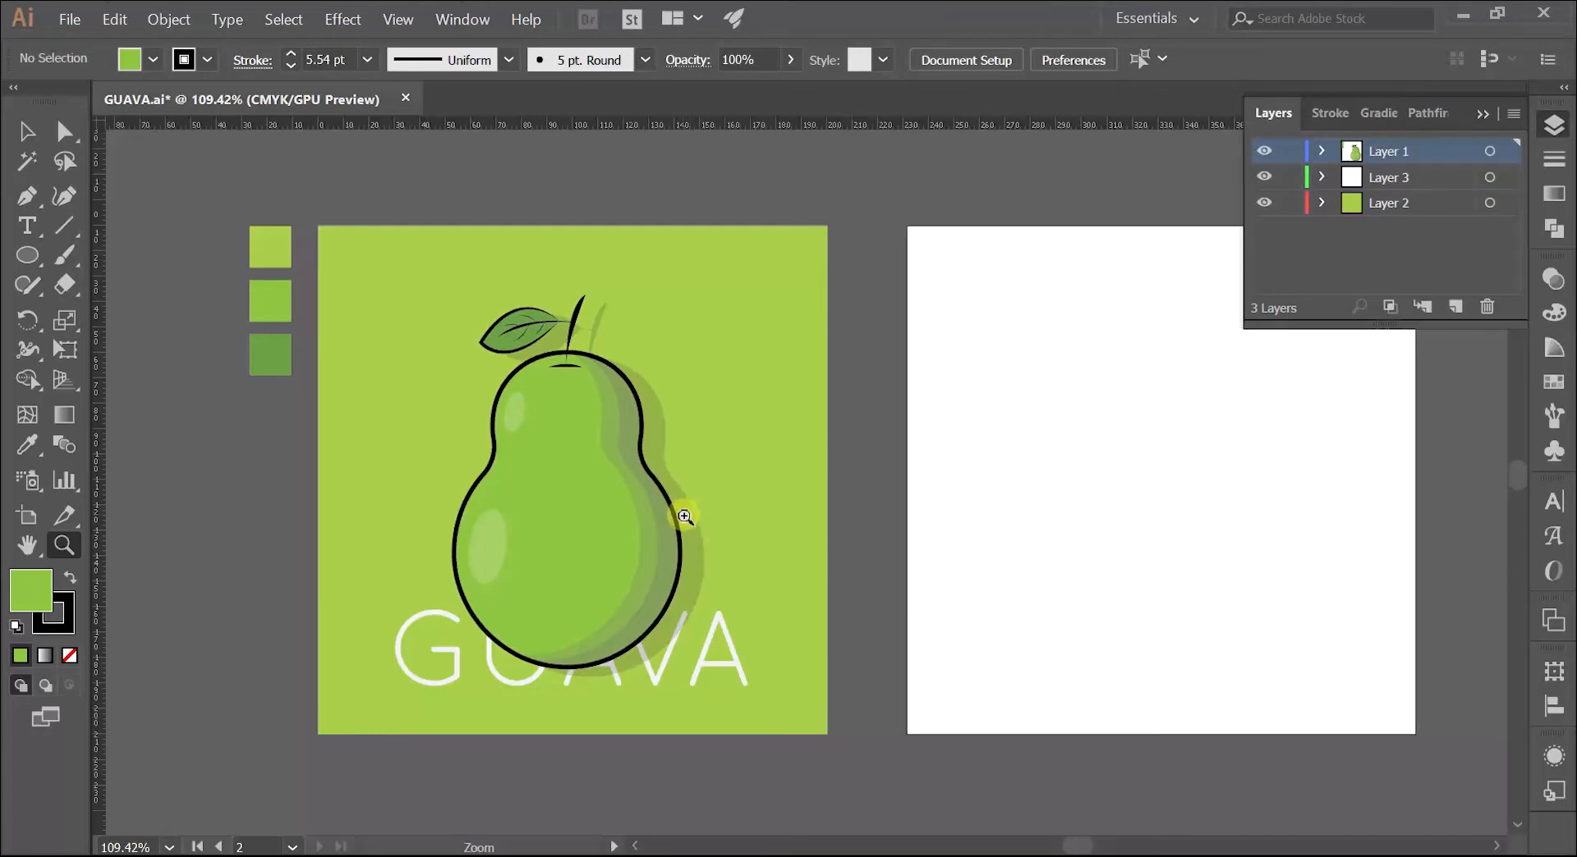
Step: Draw a background rectangle covering the blank artboard on Layer 2 and set its stroke to none
click(1395, 204)
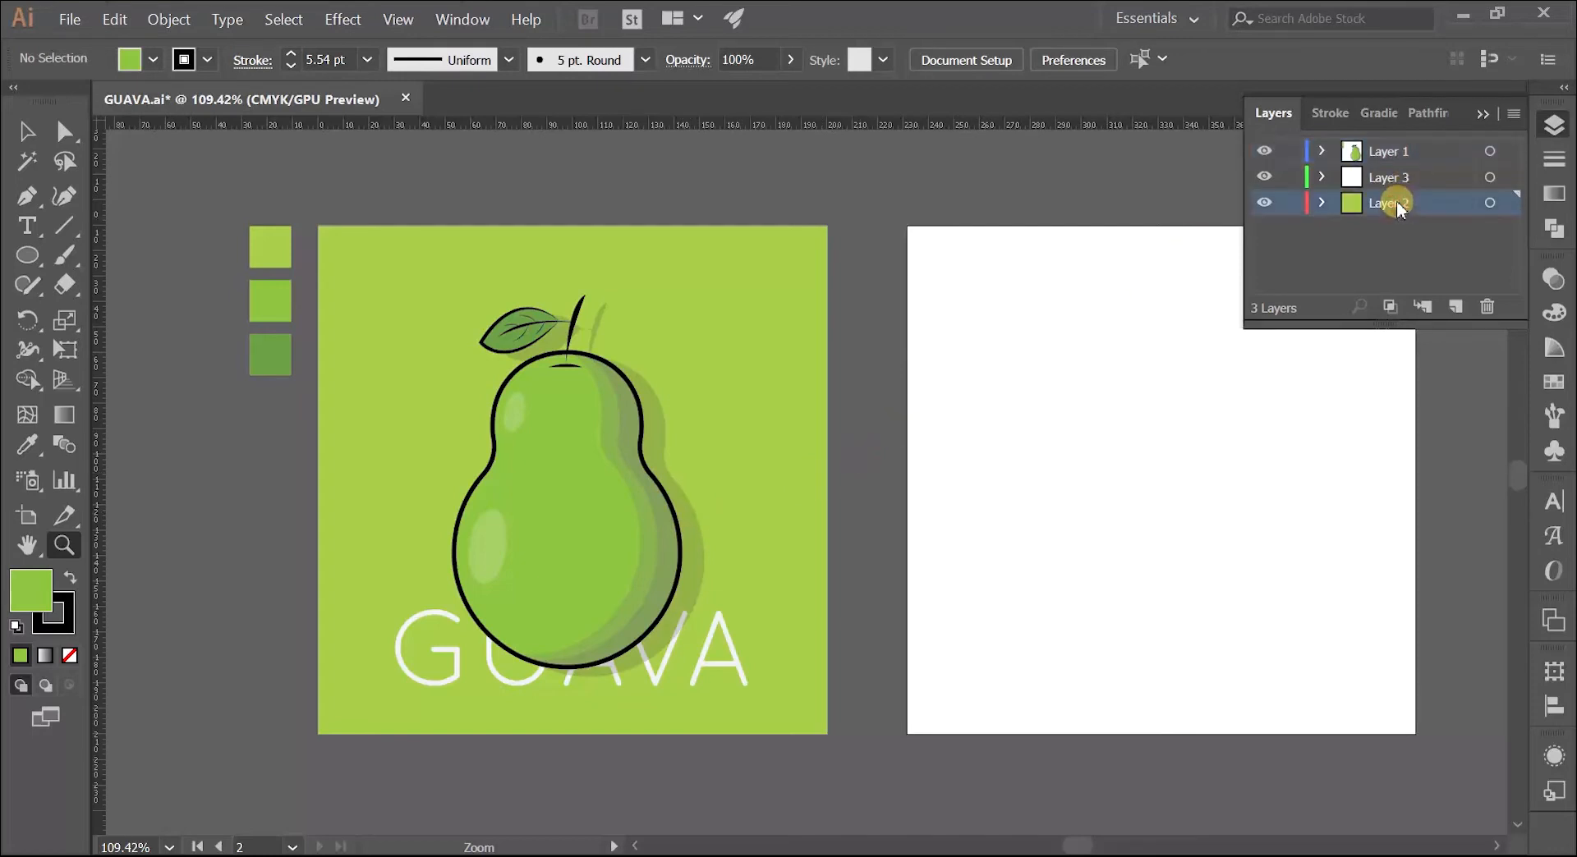
drag(1031, 430, 569, 445)
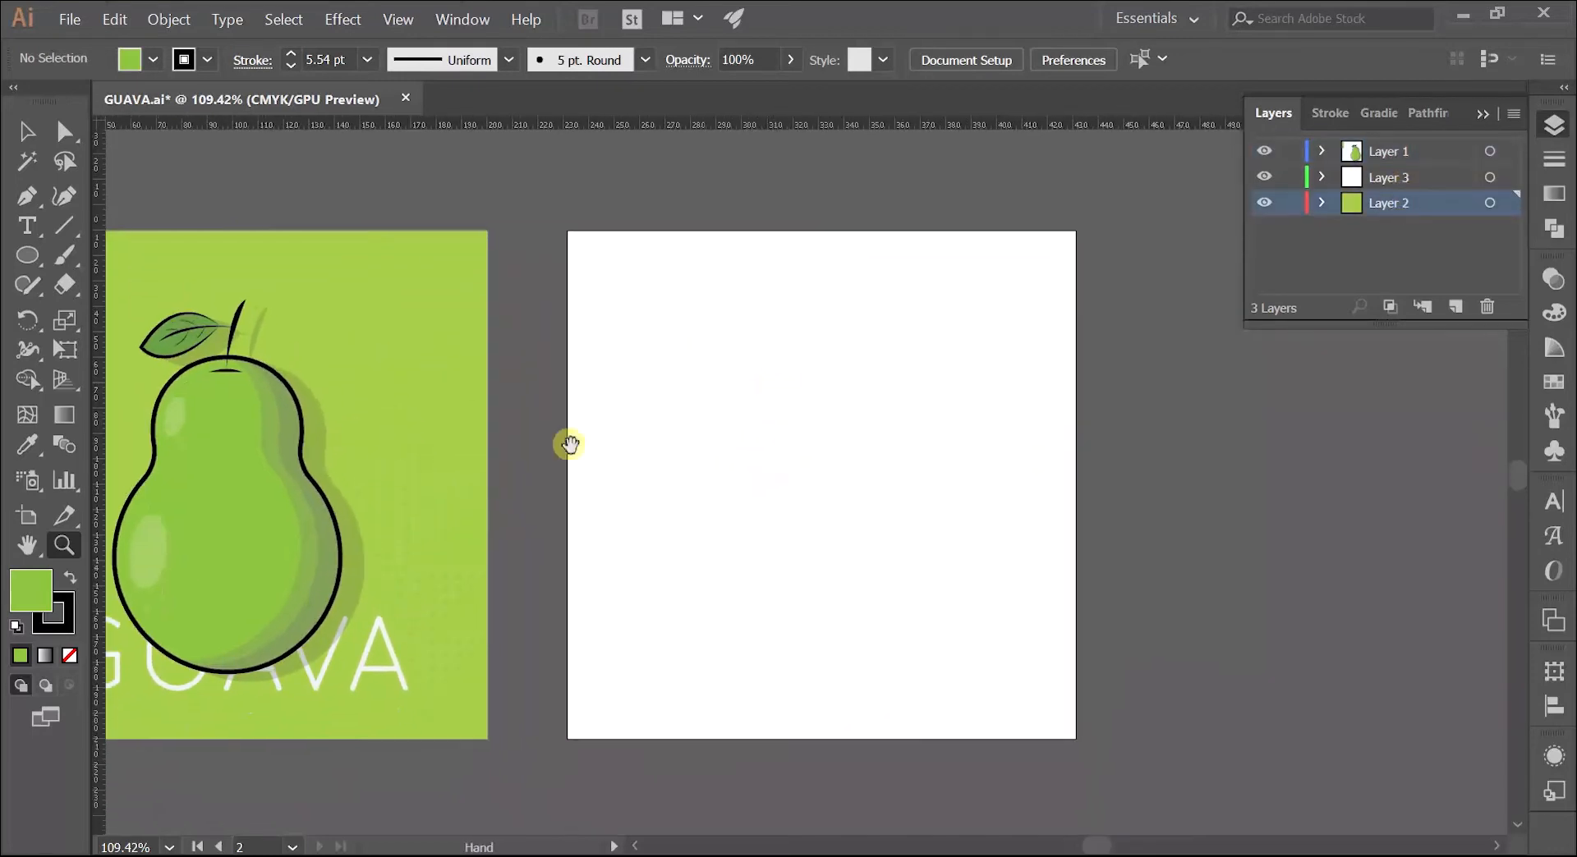
click(29, 255)
drag(33, 261, 125, 254)
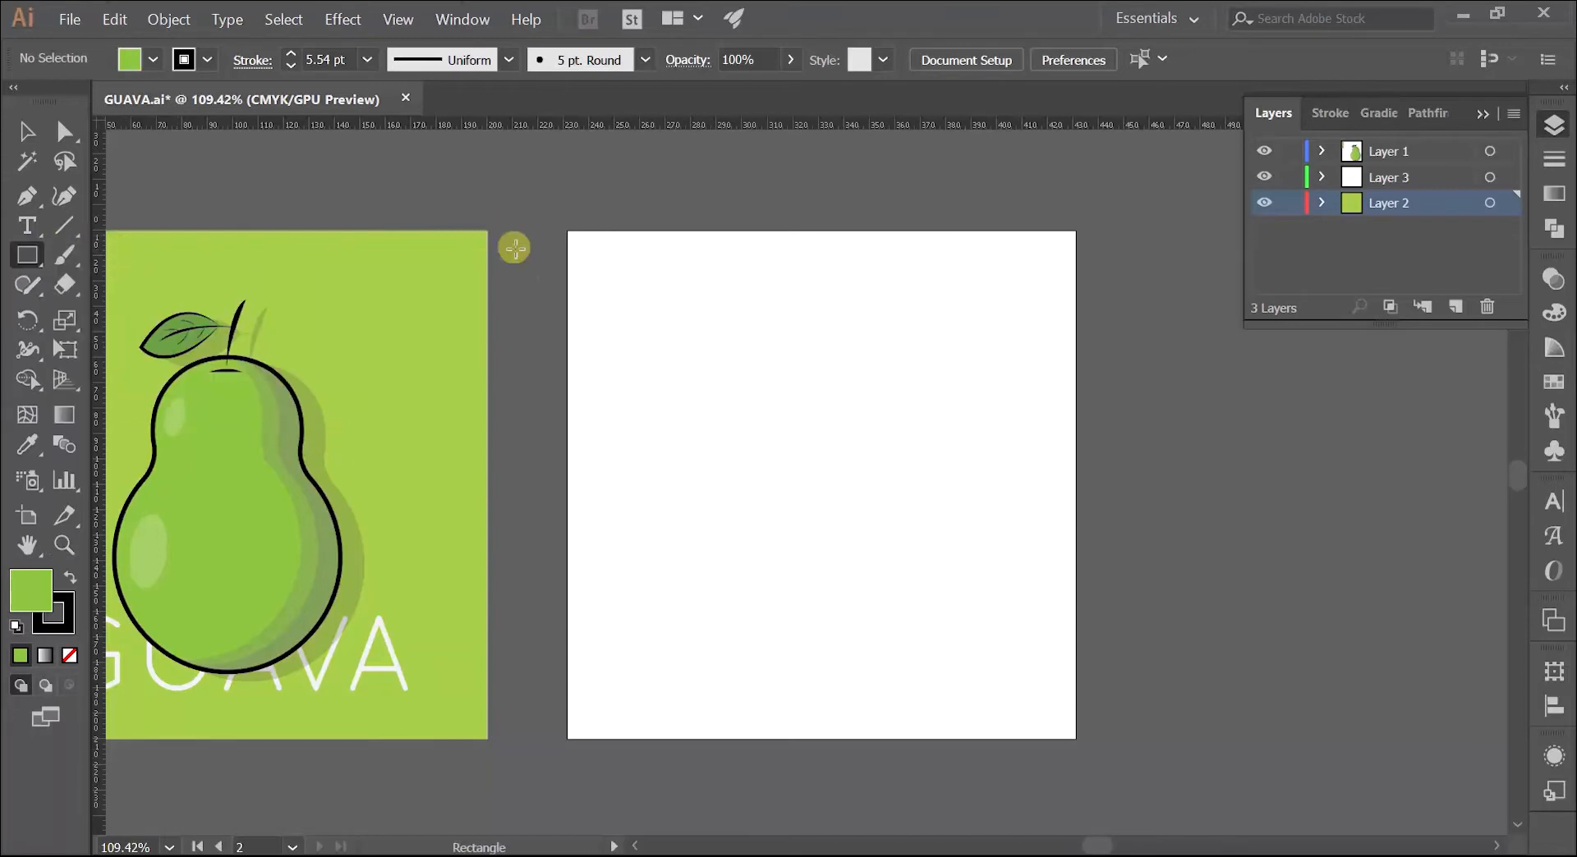
drag(571, 233, 1036, 704)
drag(1063, 721, 1078, 741)
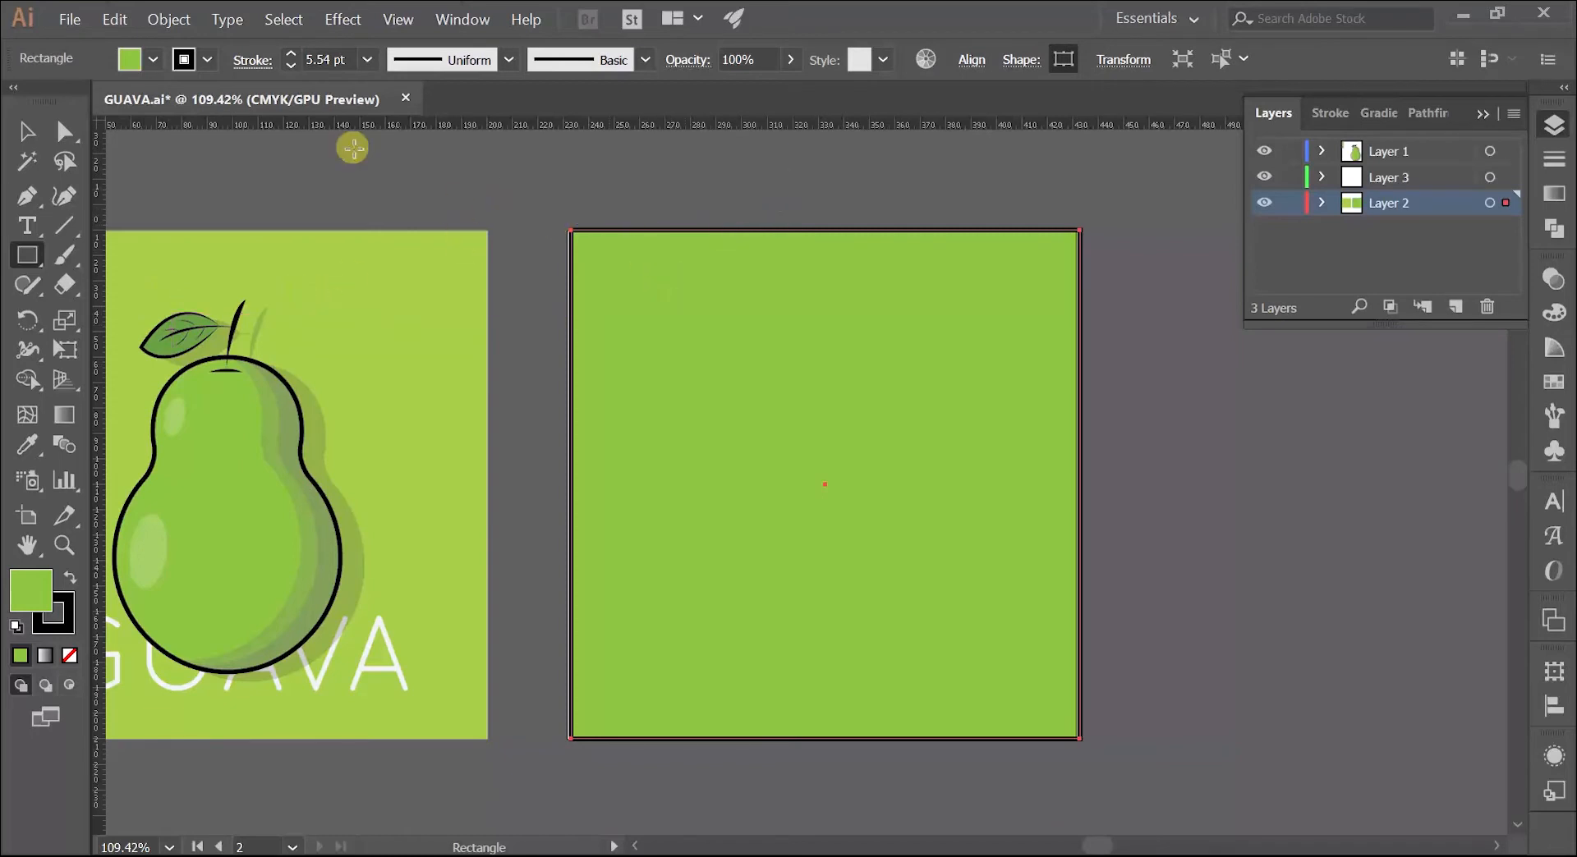
click(207, 59)
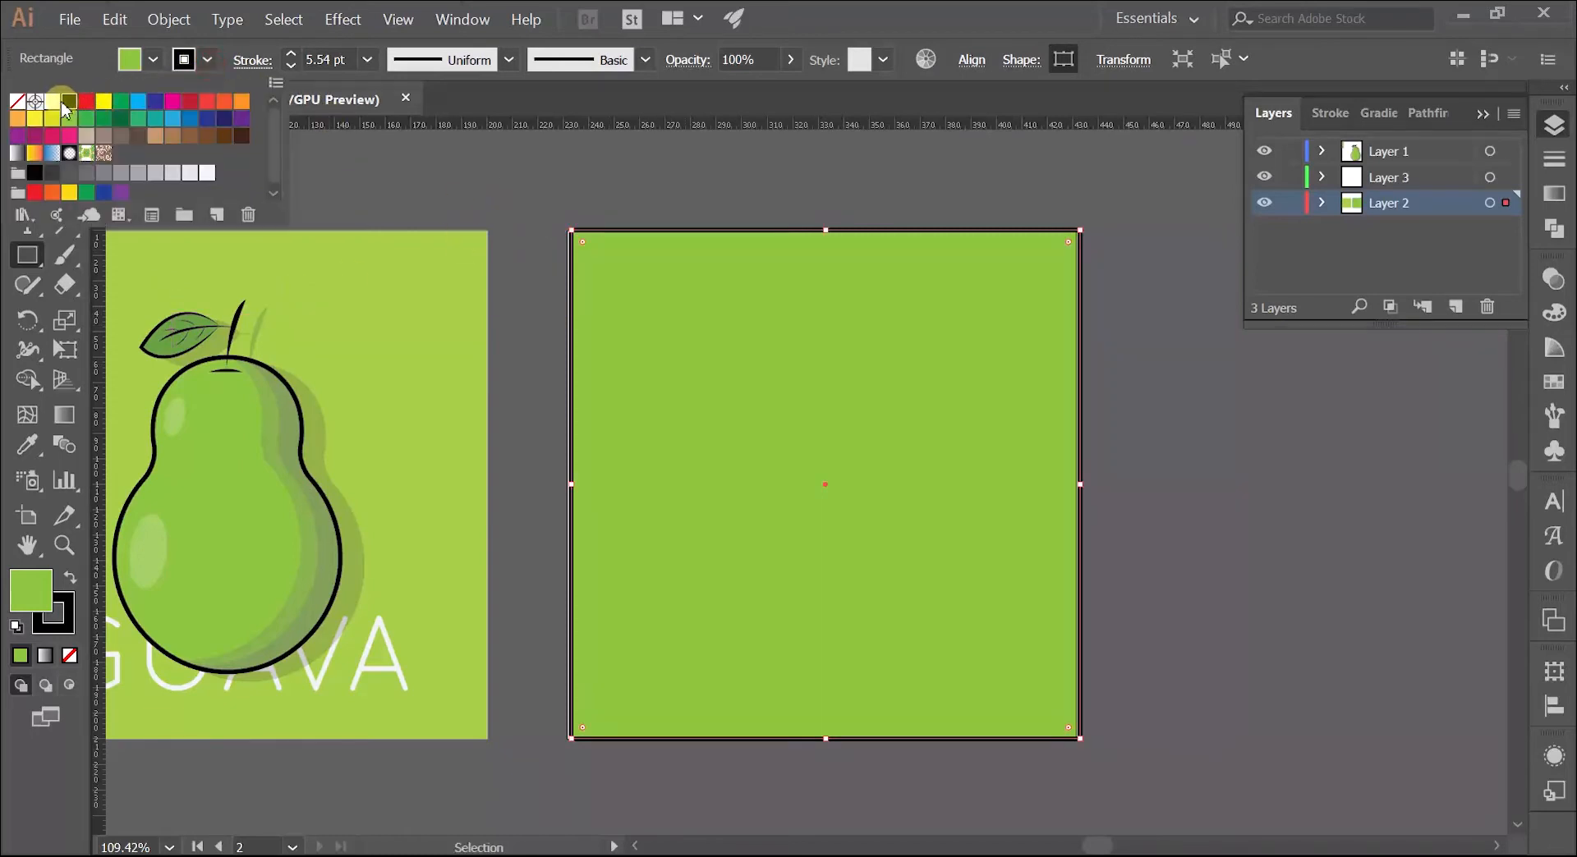
click(18, 105)
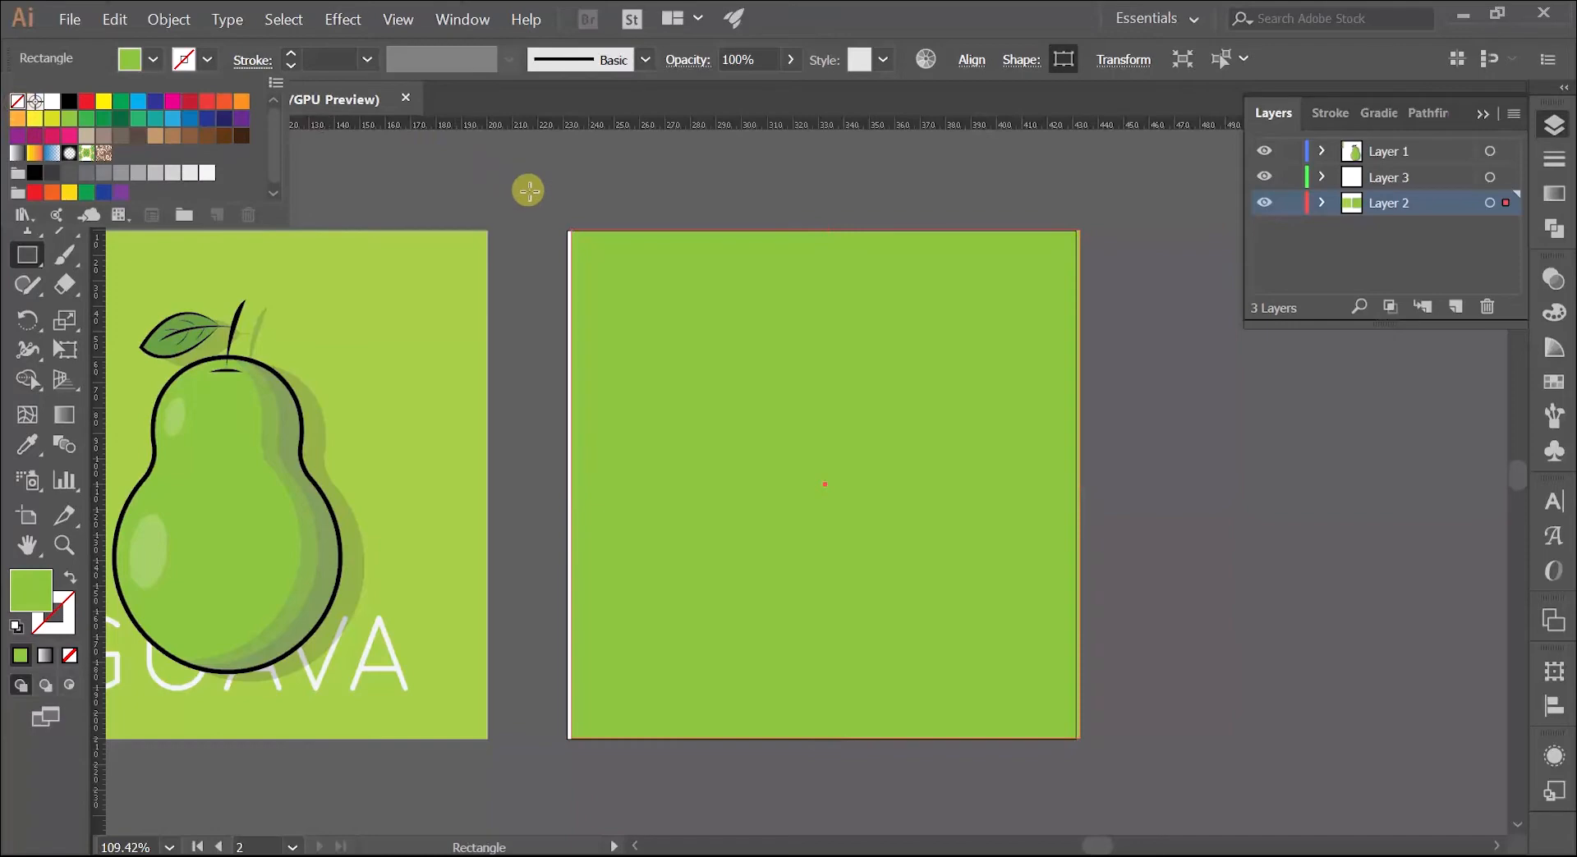
Step: Adjust the background rectangle's edges and corners so that it fits the second artboard exactly
key(z)
drag(553, 232, 550, 349)
key(v)
key(z)
key(space)
drag(977, 356, 703, 200)
drag(945, 441, 838, 383)
drag(922, 556, 1179, 614)
key(space)
drag(1111, 657, 1069, 569)
key(v)
mouse_move(1106, 694)
mouse_down()
mouse_move(1072, 655)
mouse_move(1108, 698)
mouse_up()
key(z)
drag(1091, 563, 780, 580)
key(space)
drag(781, 440, 1003, 544)
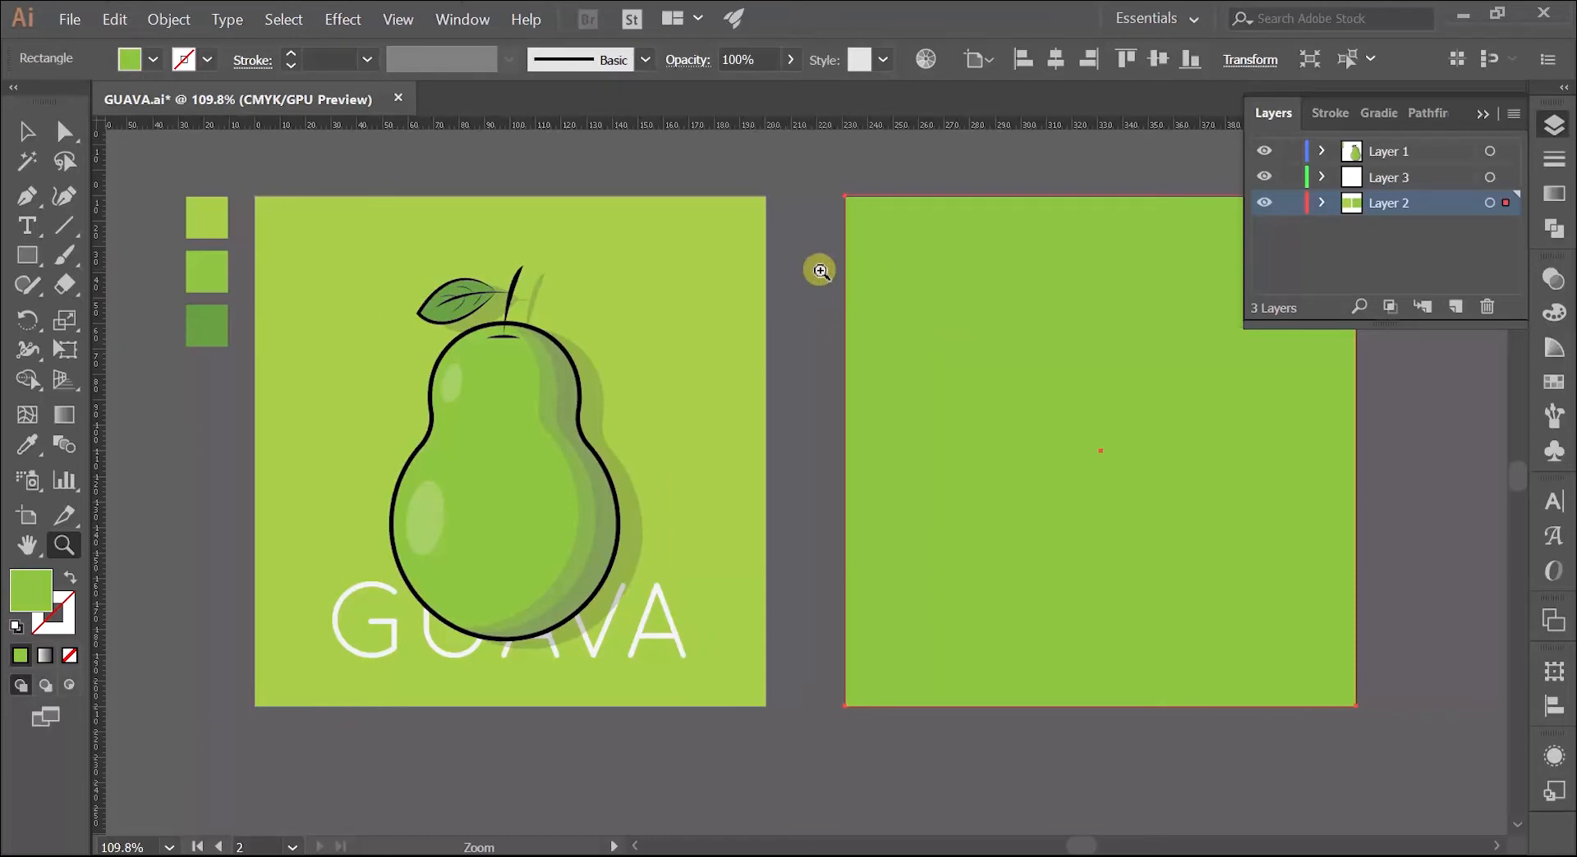
Step: Fill the second artboard's background rectangle with the lightest green sampled from the first colour swatch beside the guava artboard
key(v)
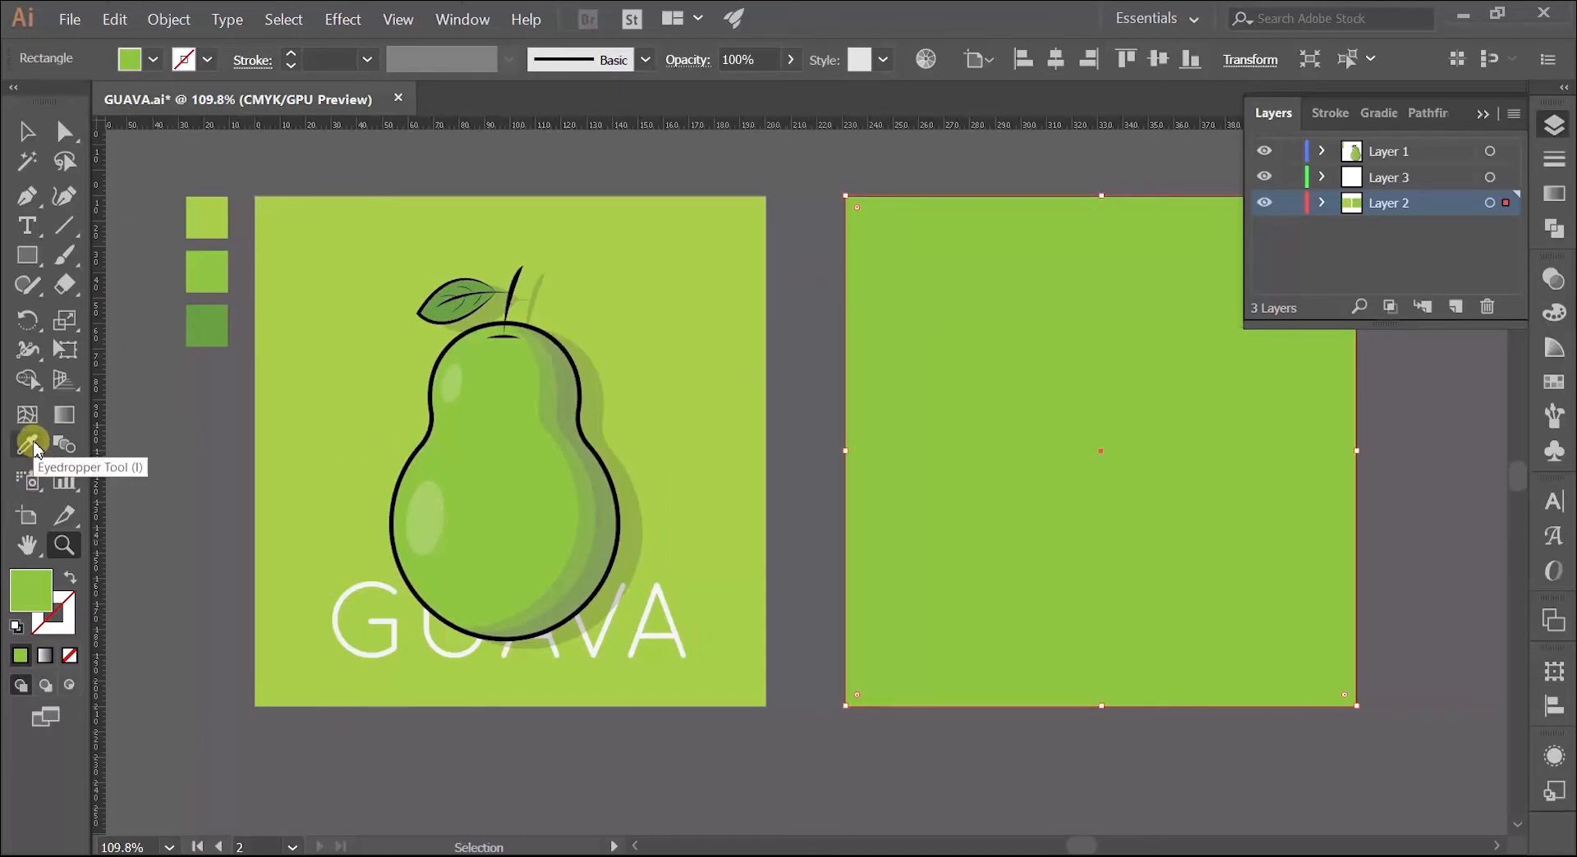
click(31, 445)
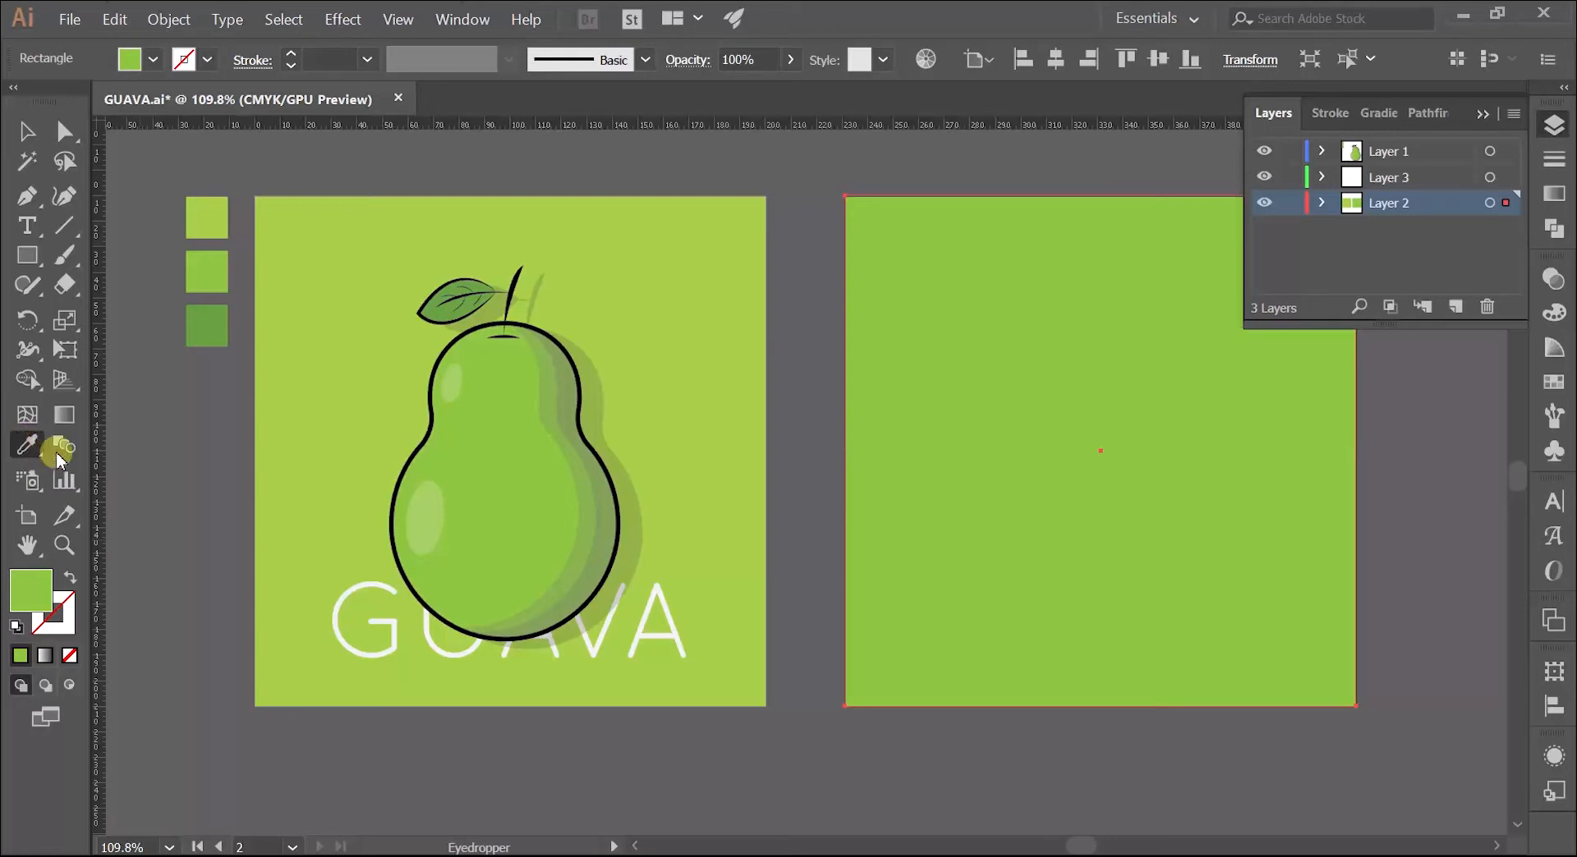
key(v)
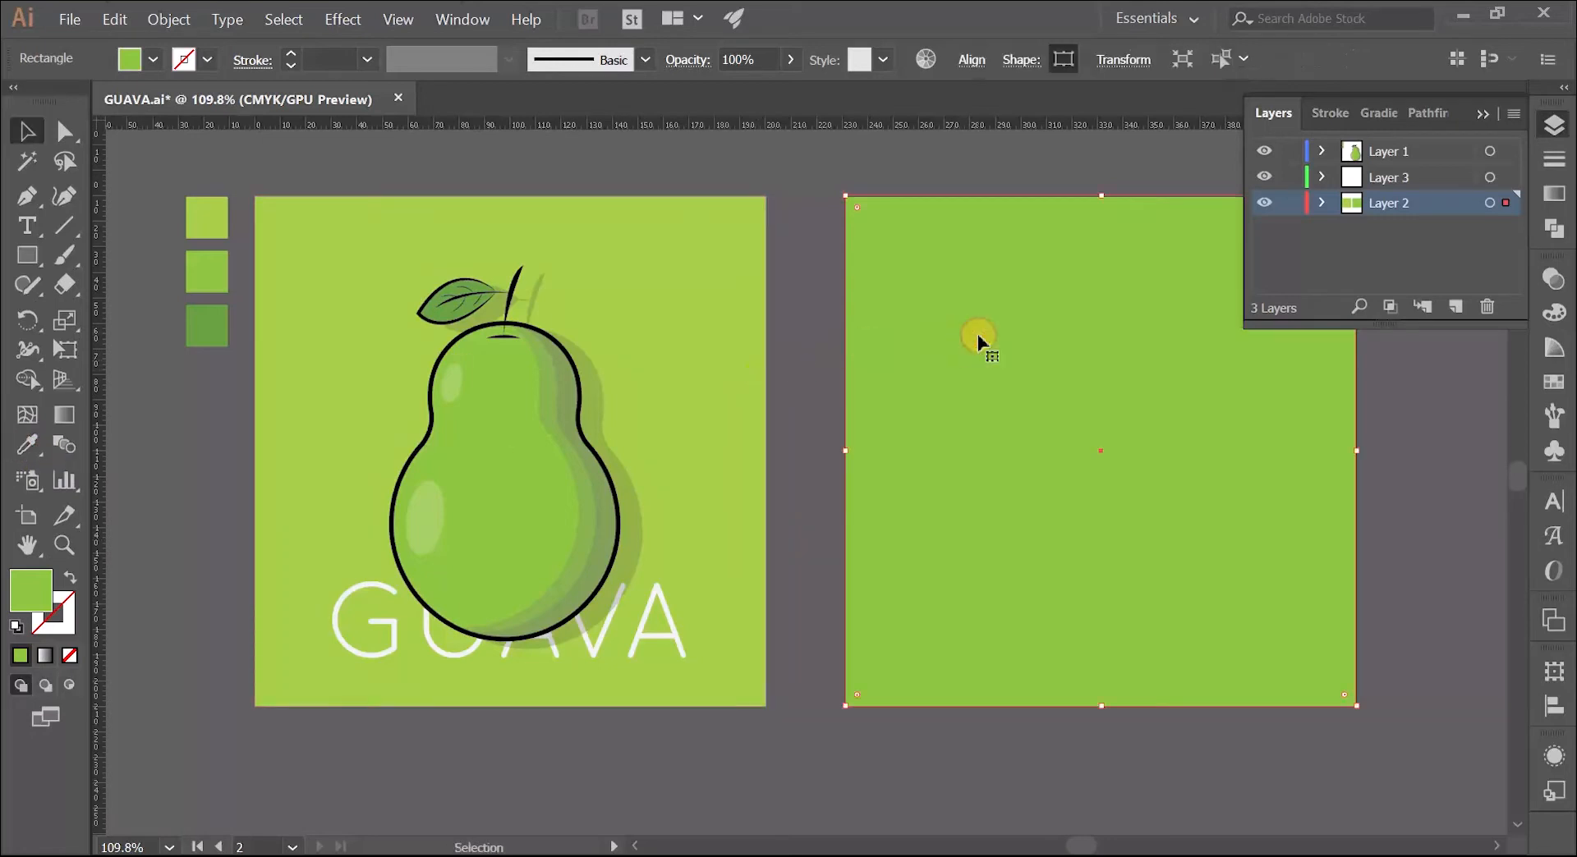
click(28, 446)
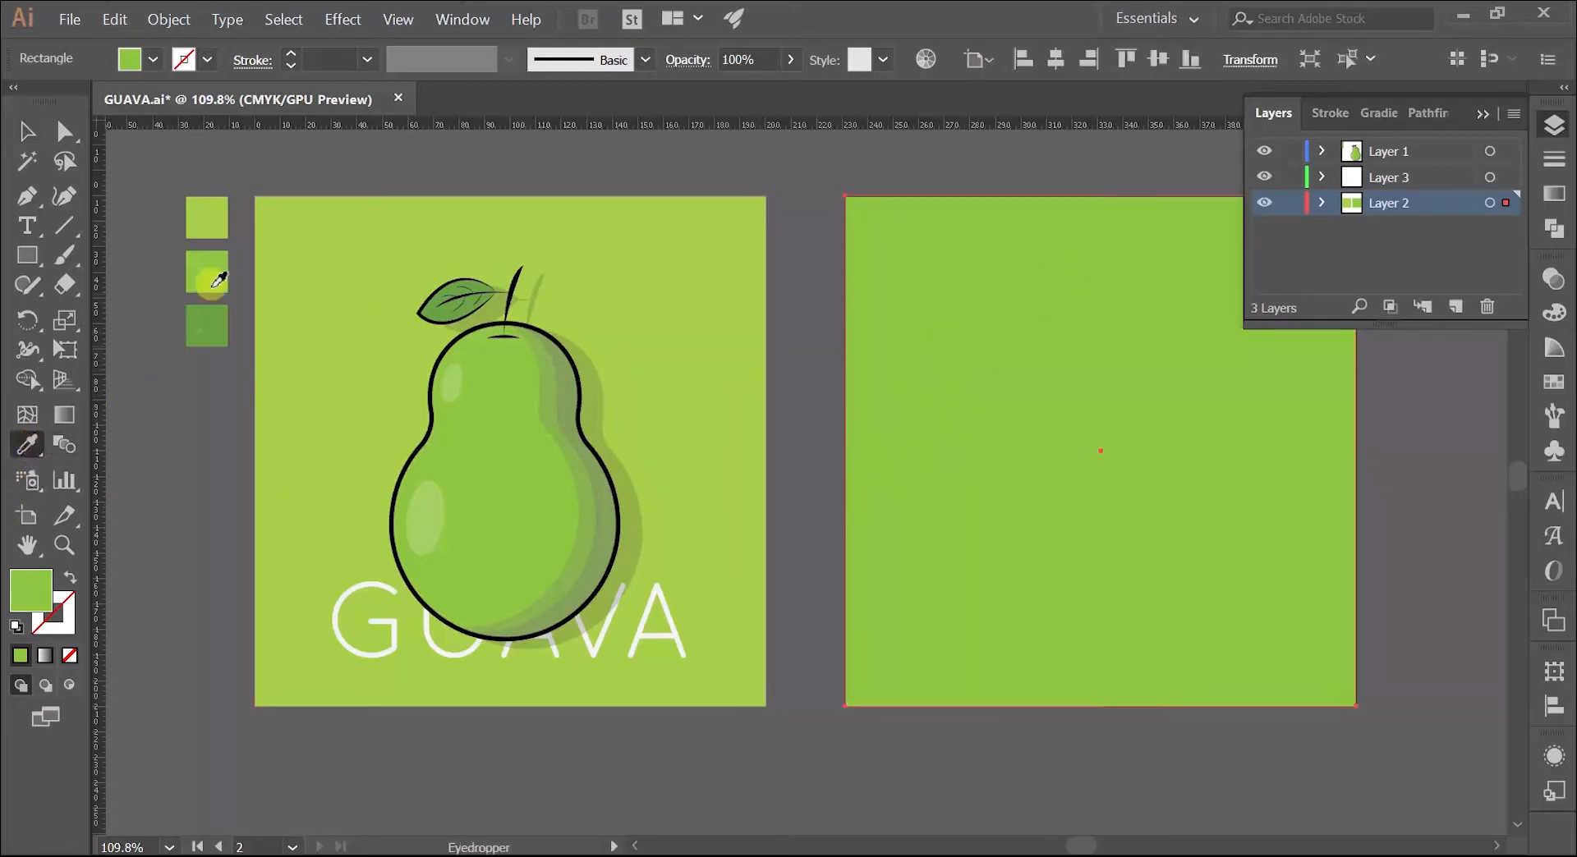
click(205, 221)
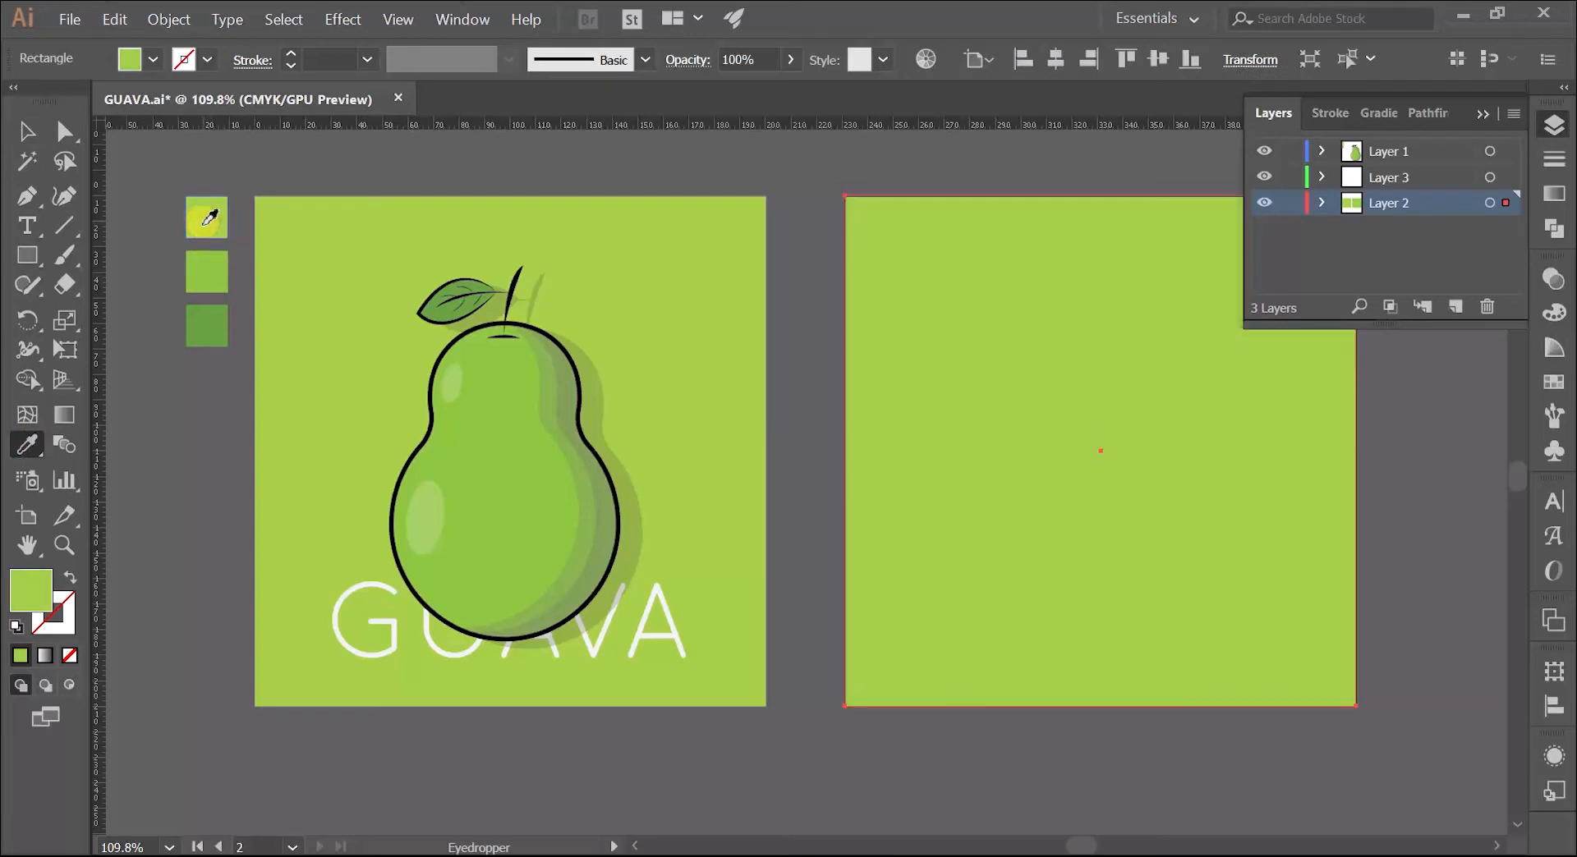
Step: Lock Layer 2 and make Layer 1 the active layer
key(z)
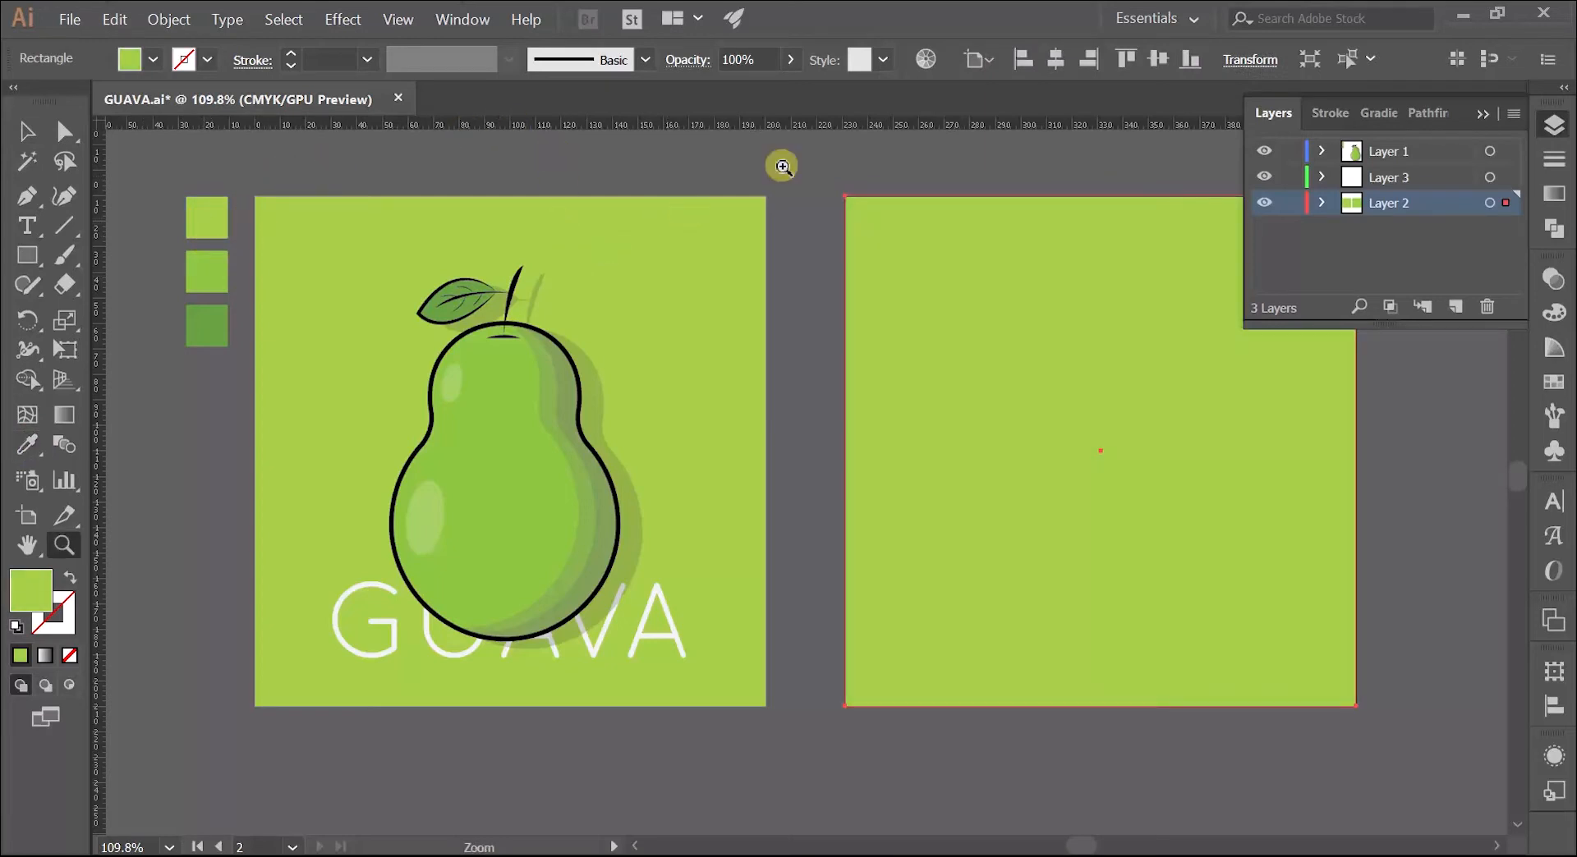
drag(1053, 215, 996, 218)
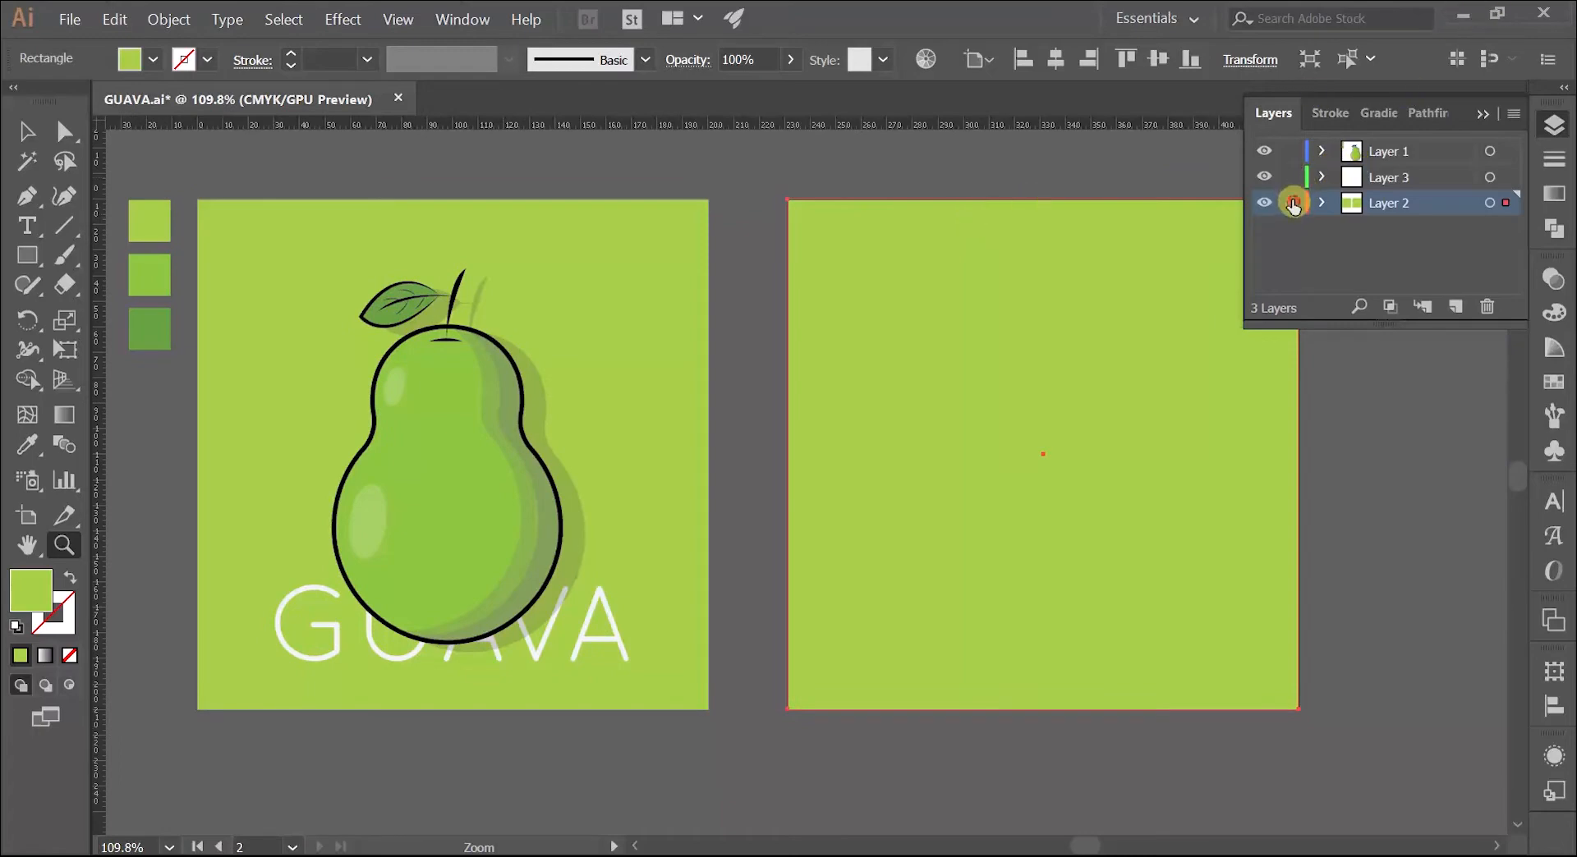
click(1293, 204)
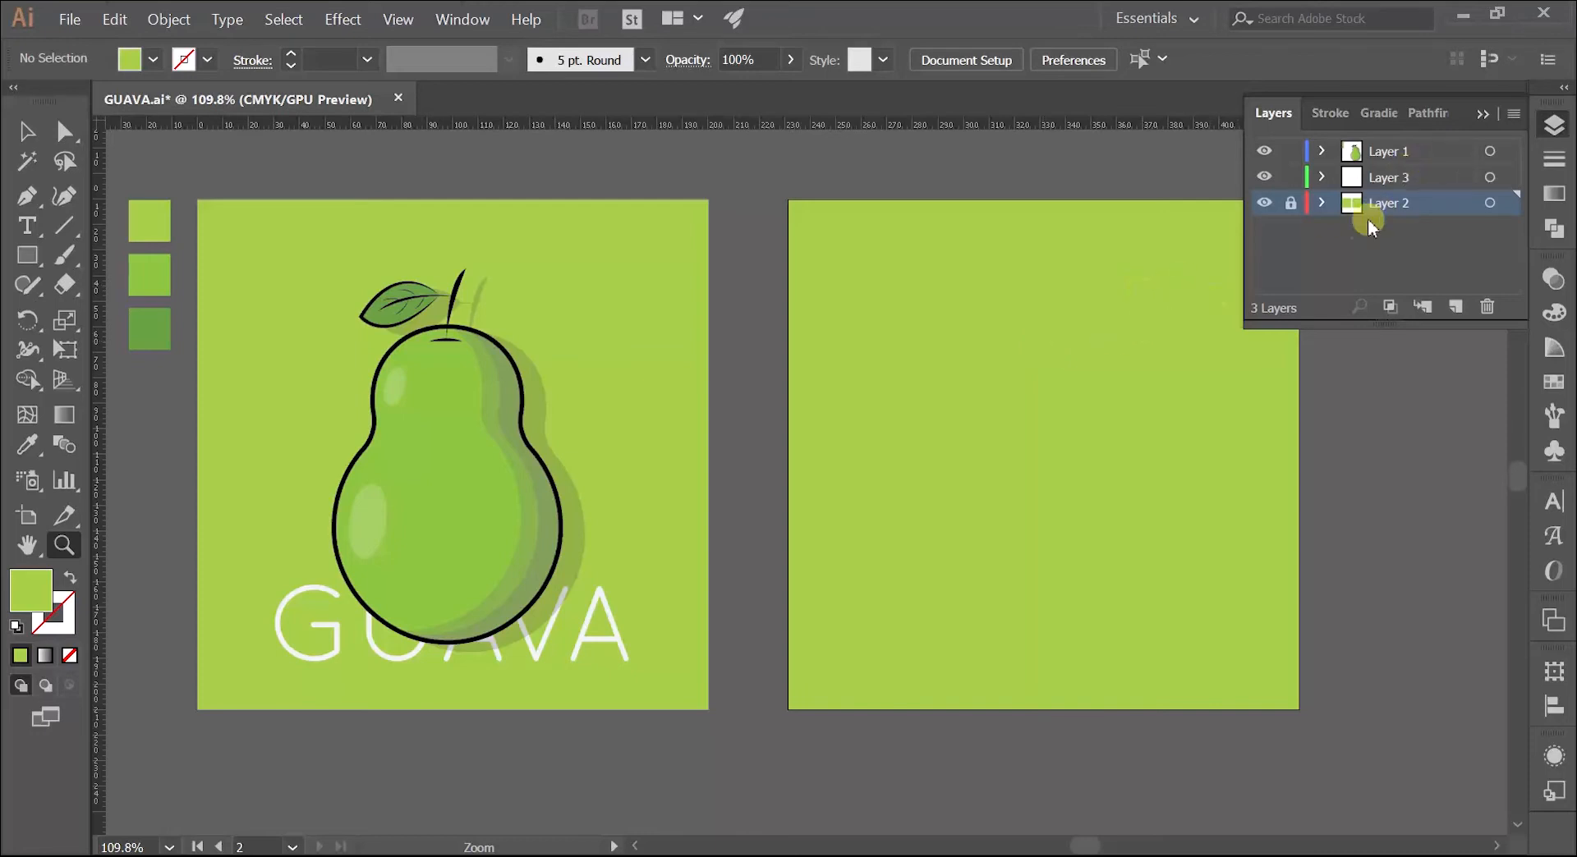
click(1389, 155)
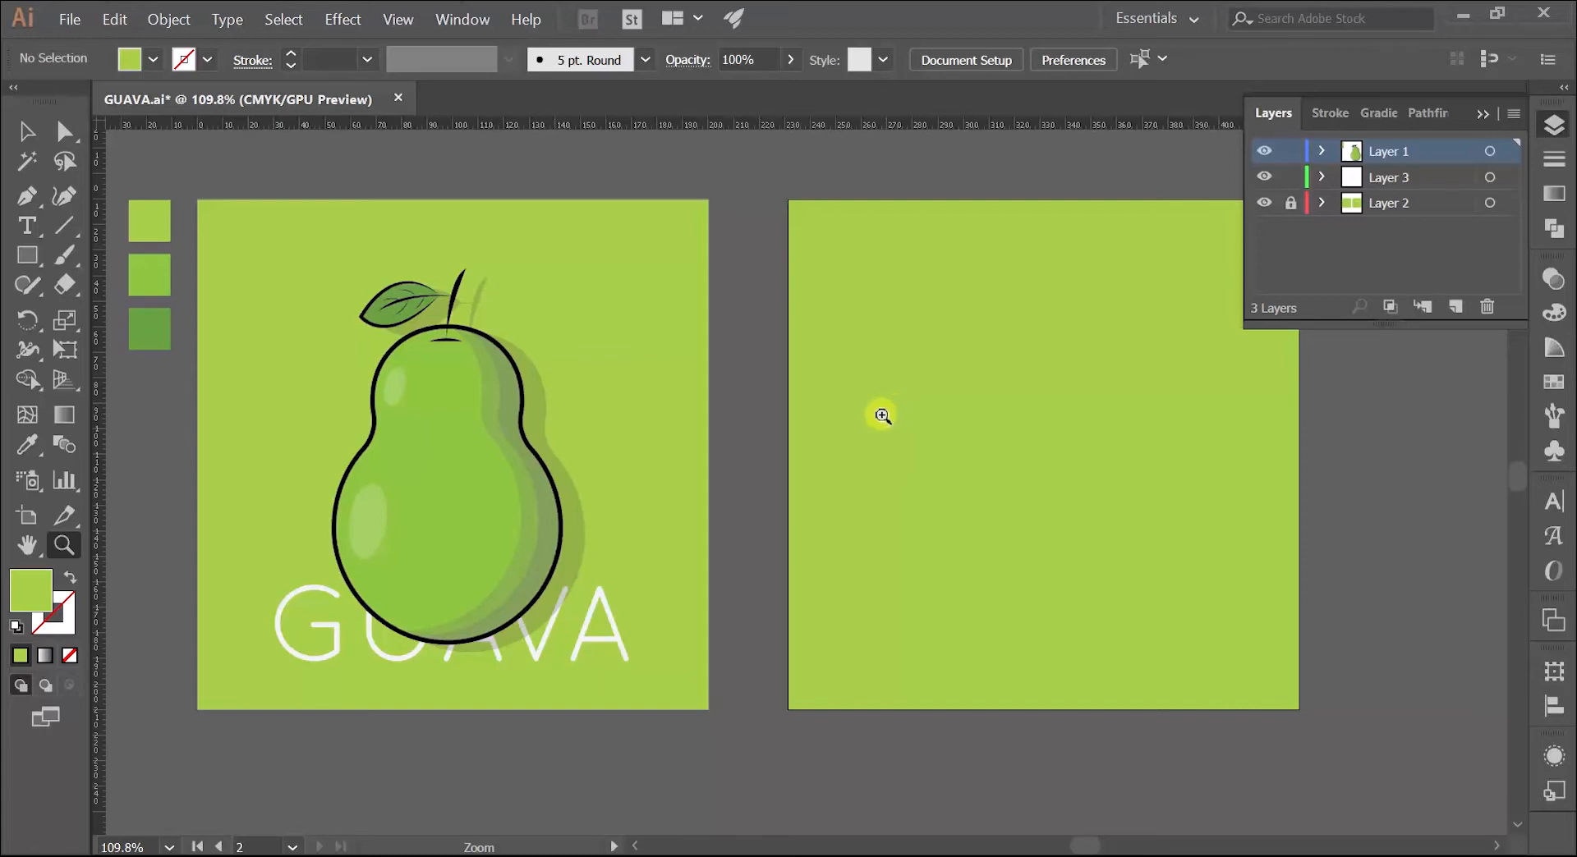
Step: Draw a circle about 55 mm in diameter in the upper middle of the second artboard for the guava's top
drag(882, 416, 827, 423)
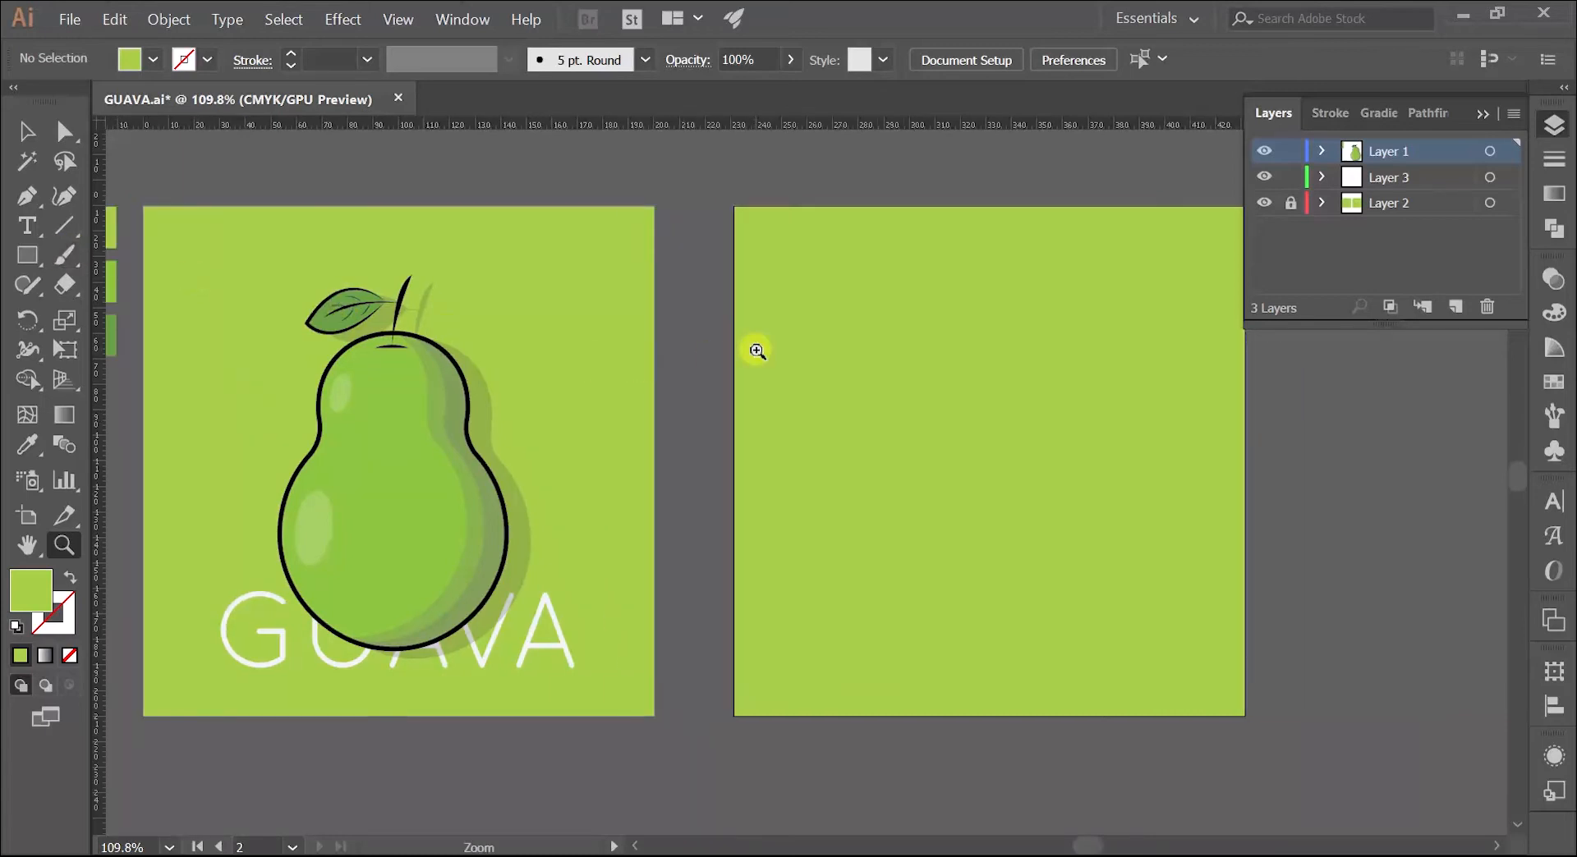
drag(27, 256, 123, 316)
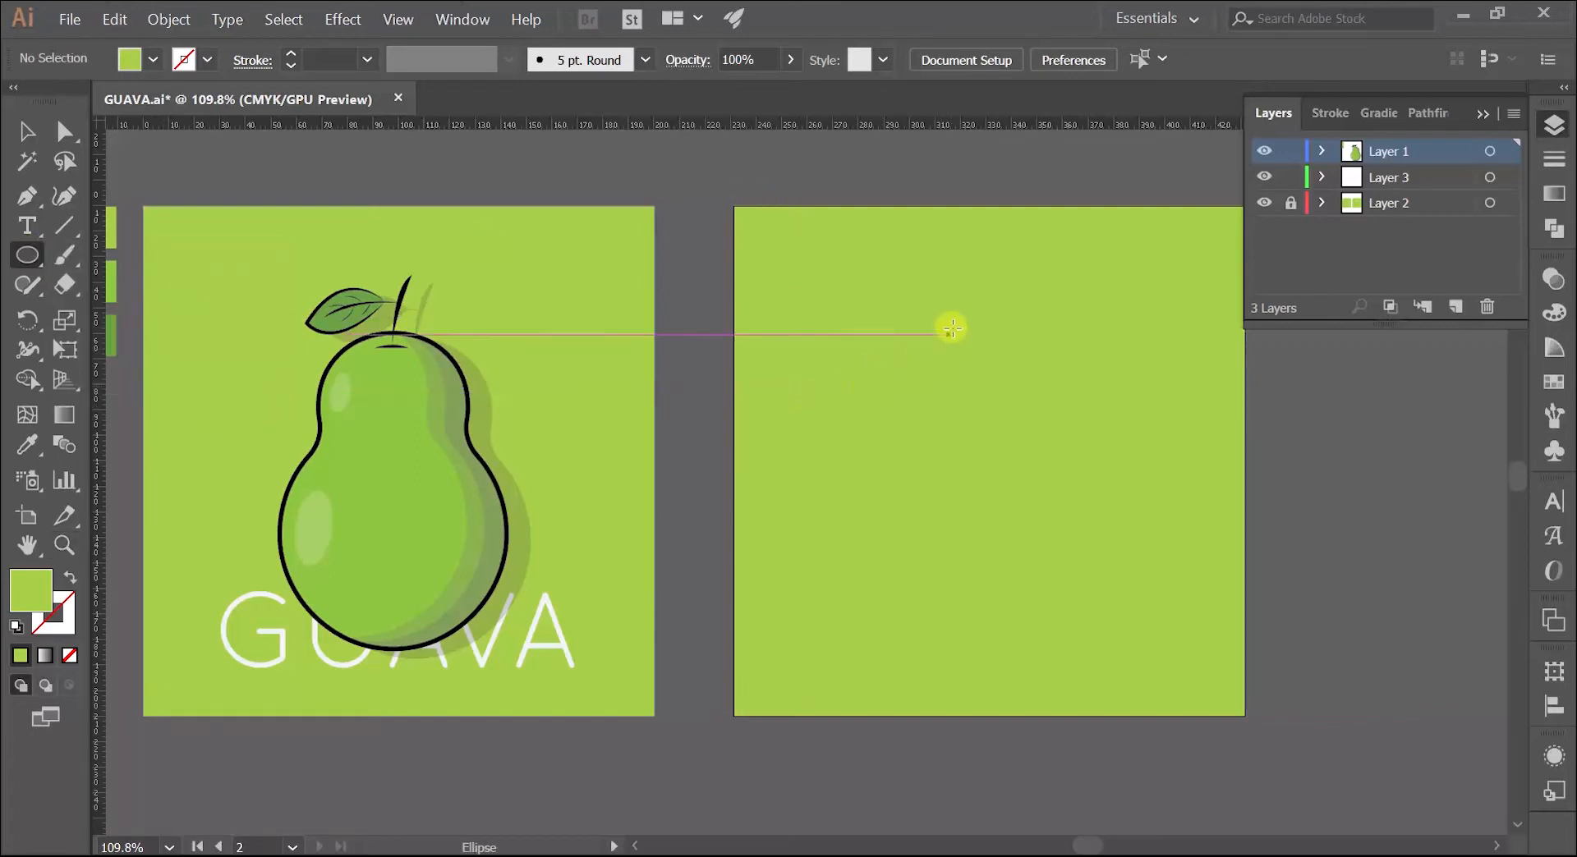
drag(912, 328, 1053, 411)
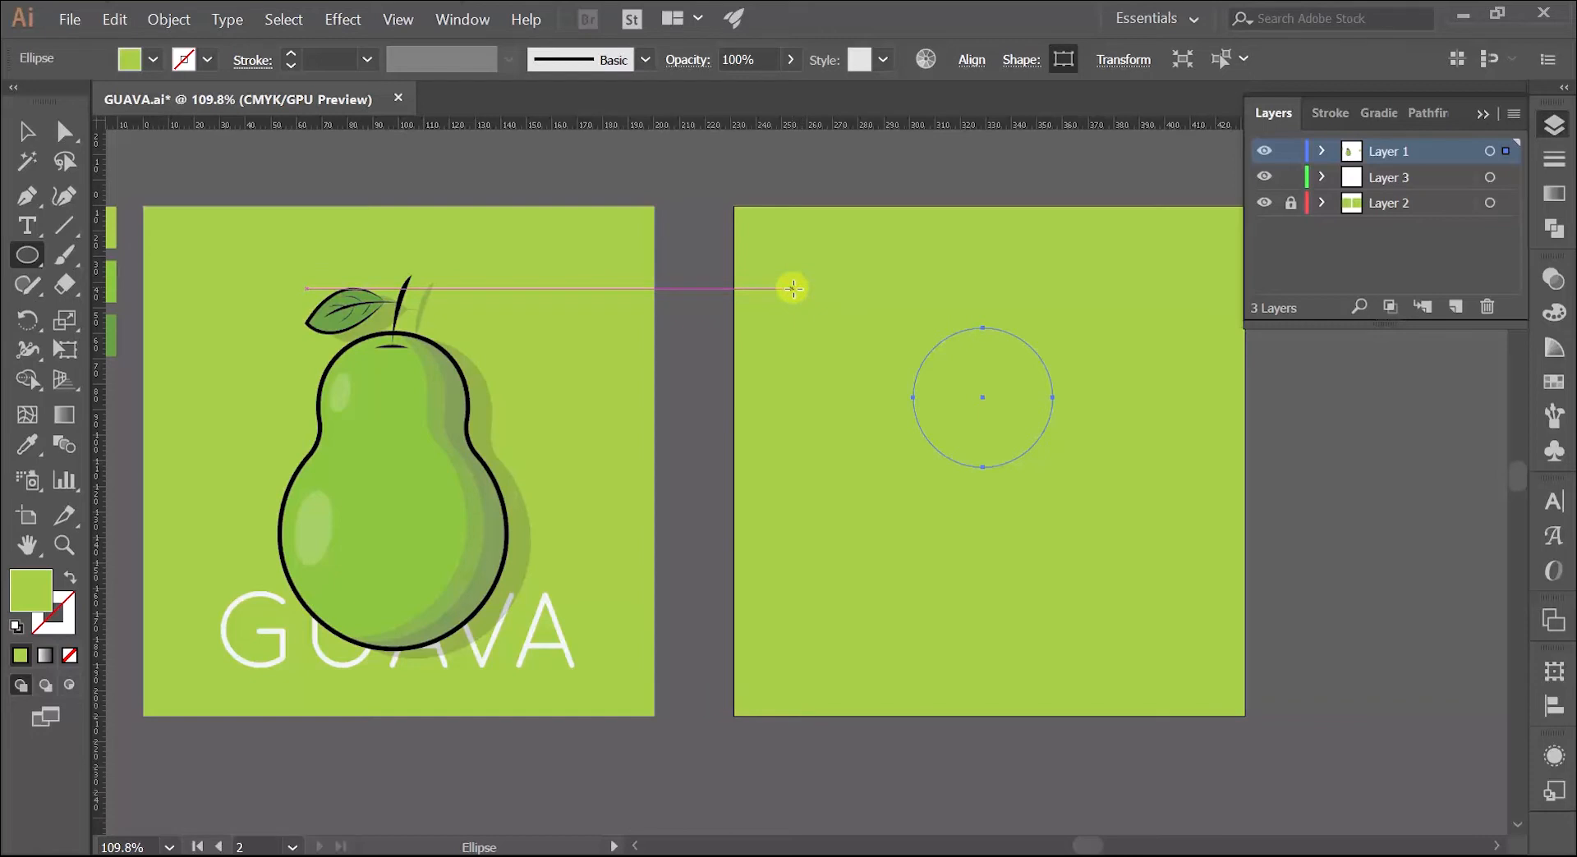
Step: Give the circle a black outline with a stroke weight of 5 pt
key(v)
click(933, 293)
click(974, 351)
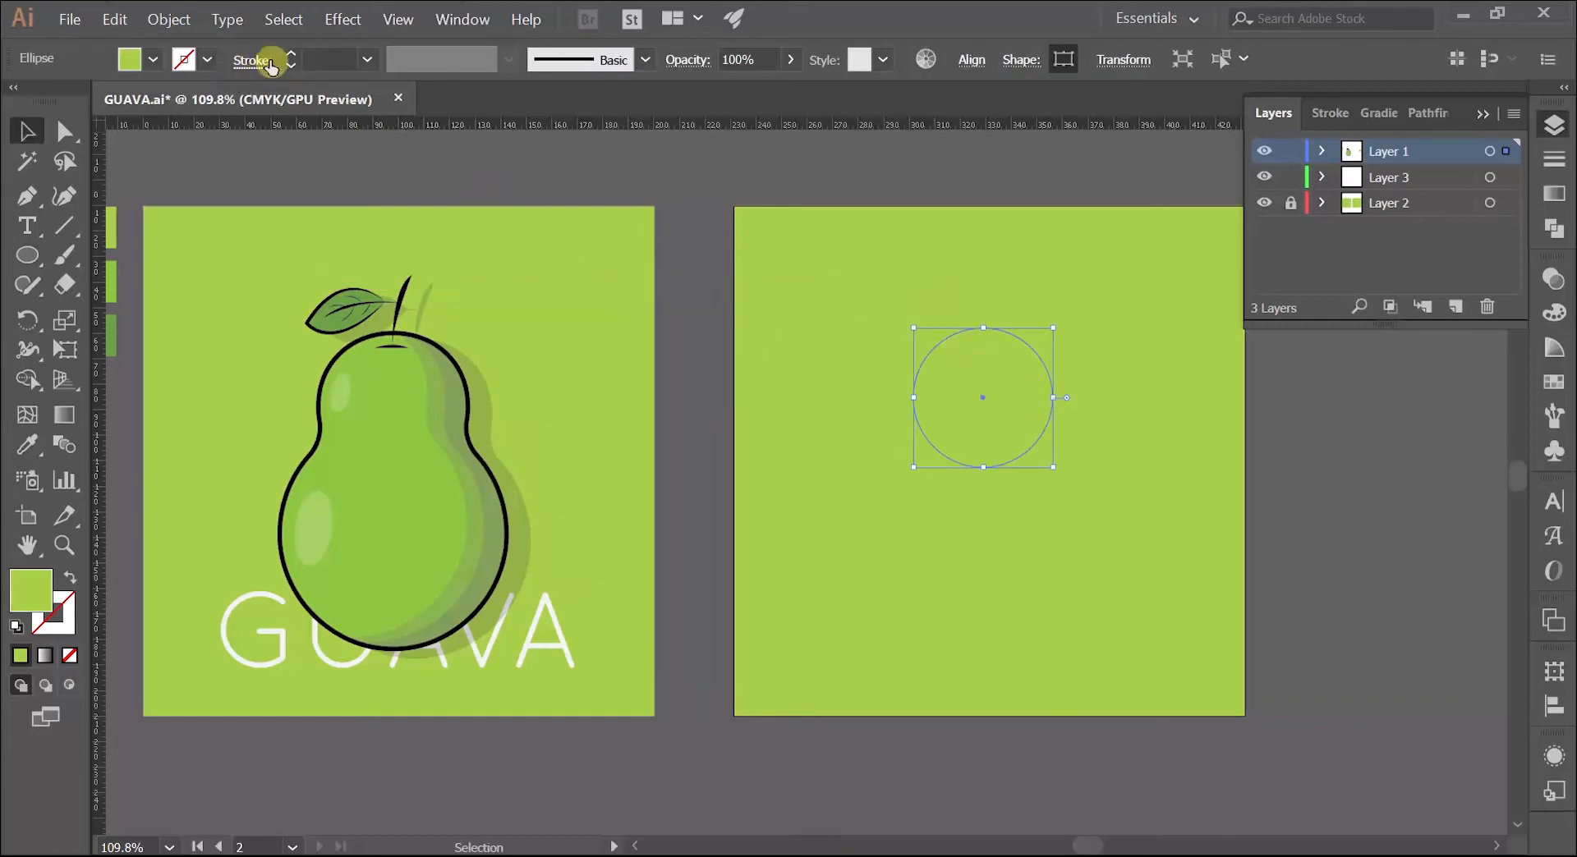
click(204, 63)
click(68, 103)
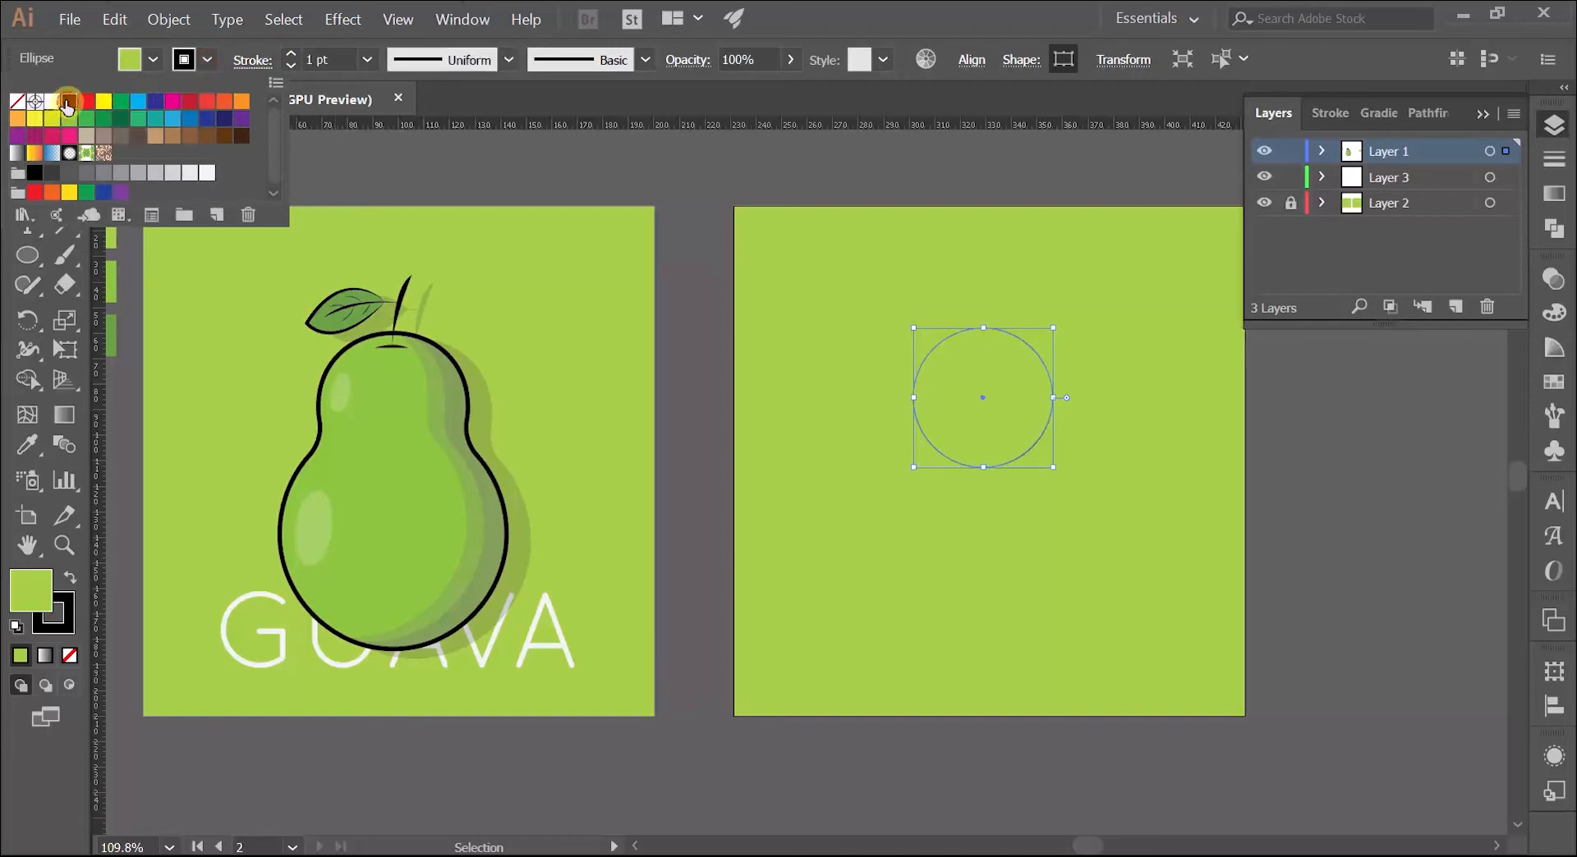
click(294, 60)
click(294, 60)
click(294, 60)
click(294, 60)
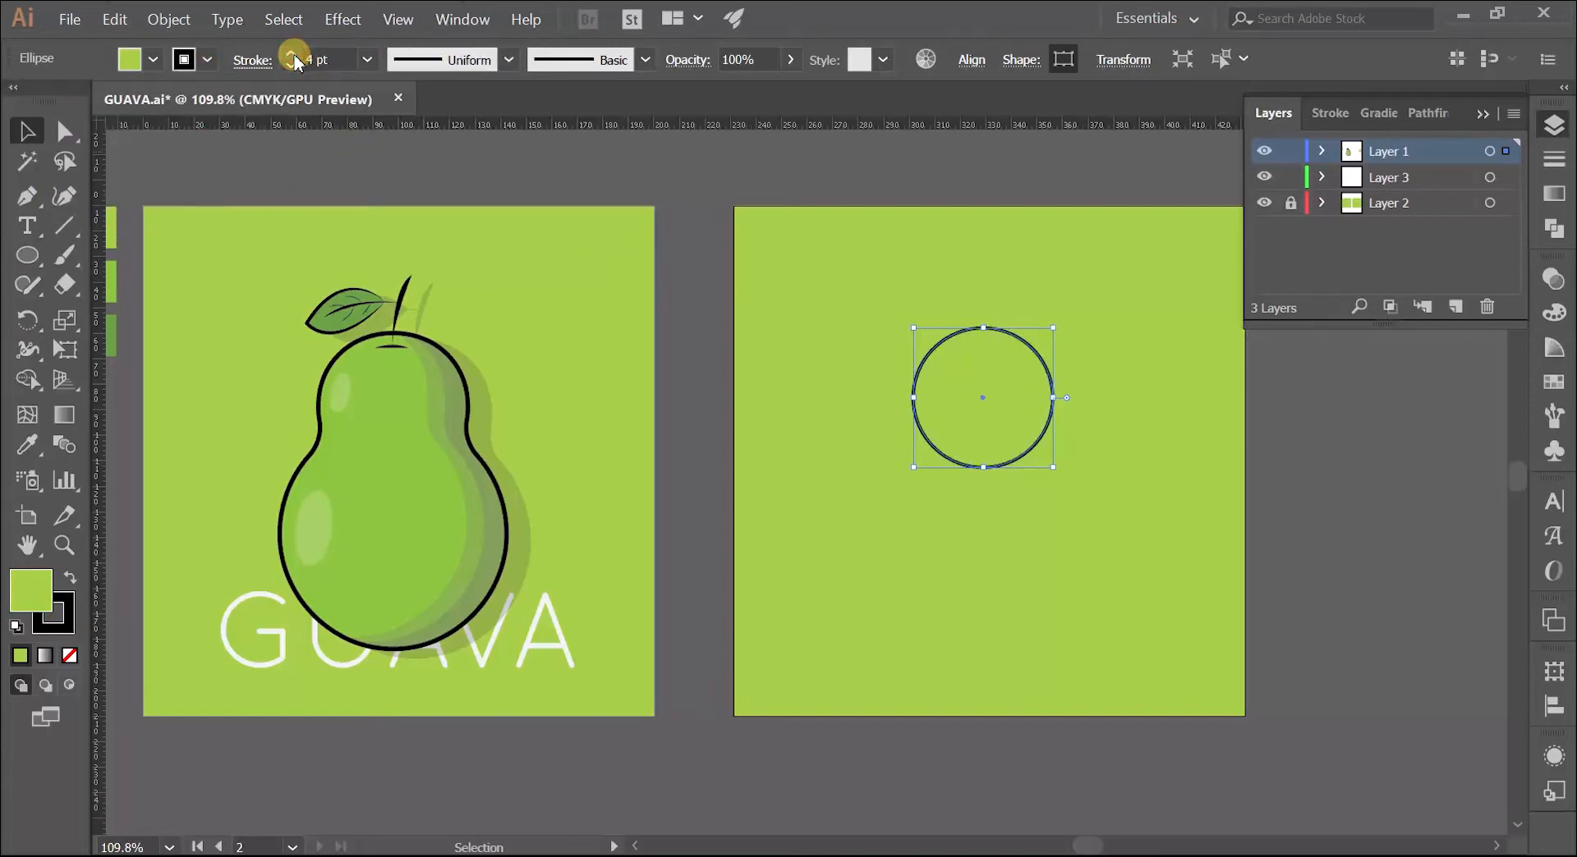
click(294, 60)
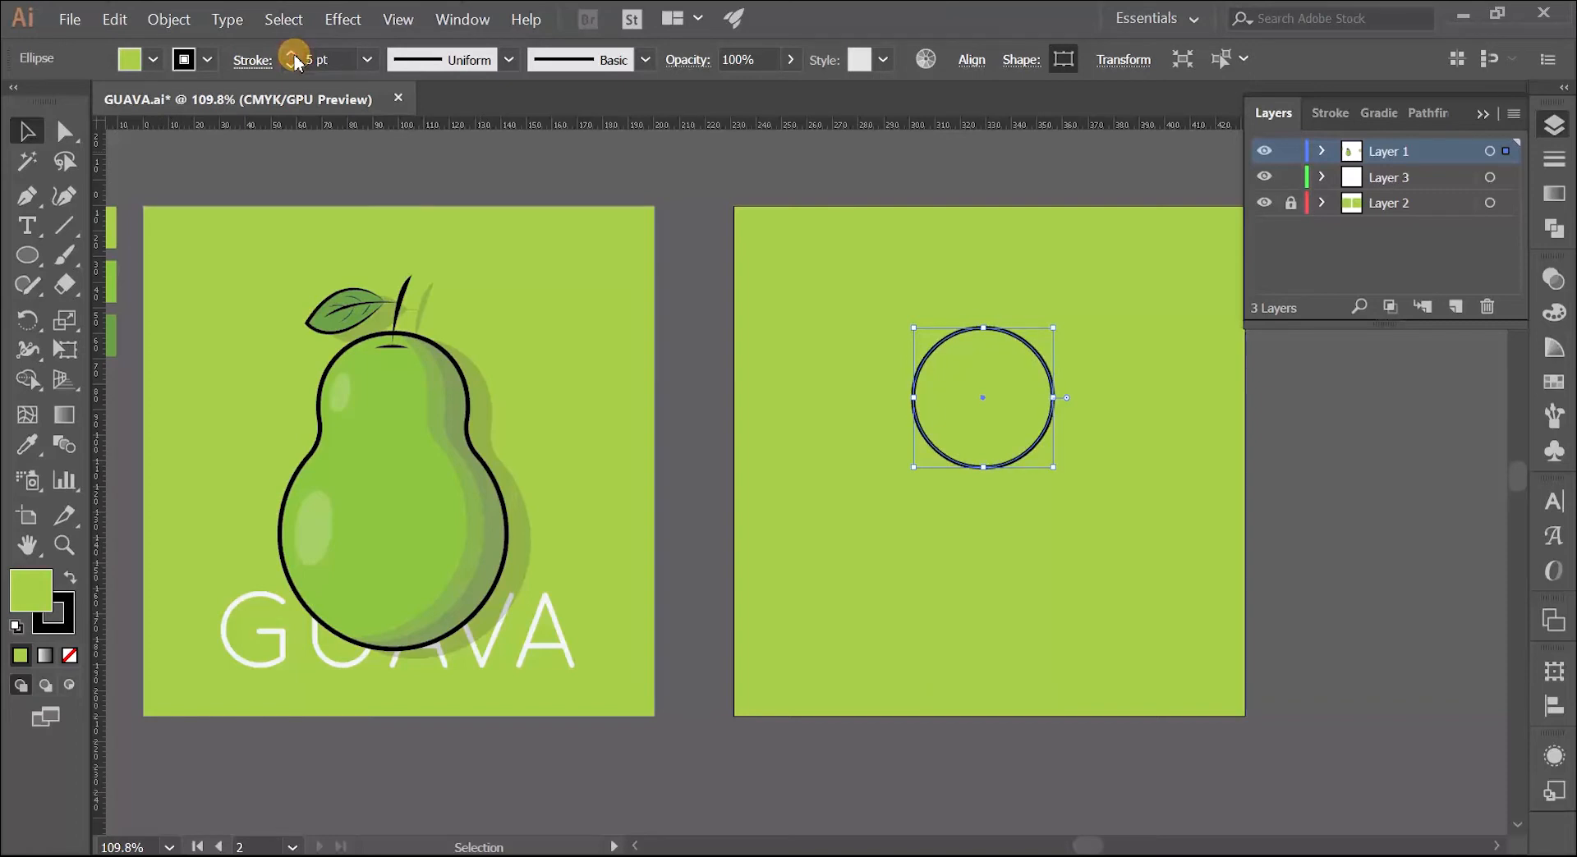
Step: Sample the medium green of the middle swatch as the circle's fill while keeping its black outline
click(695, 262)
key(z)
click(904, 399)
drag(961, 381, 904, 304)
key(v)
click(923, 304)
drag(707, 383, 1089, 571)
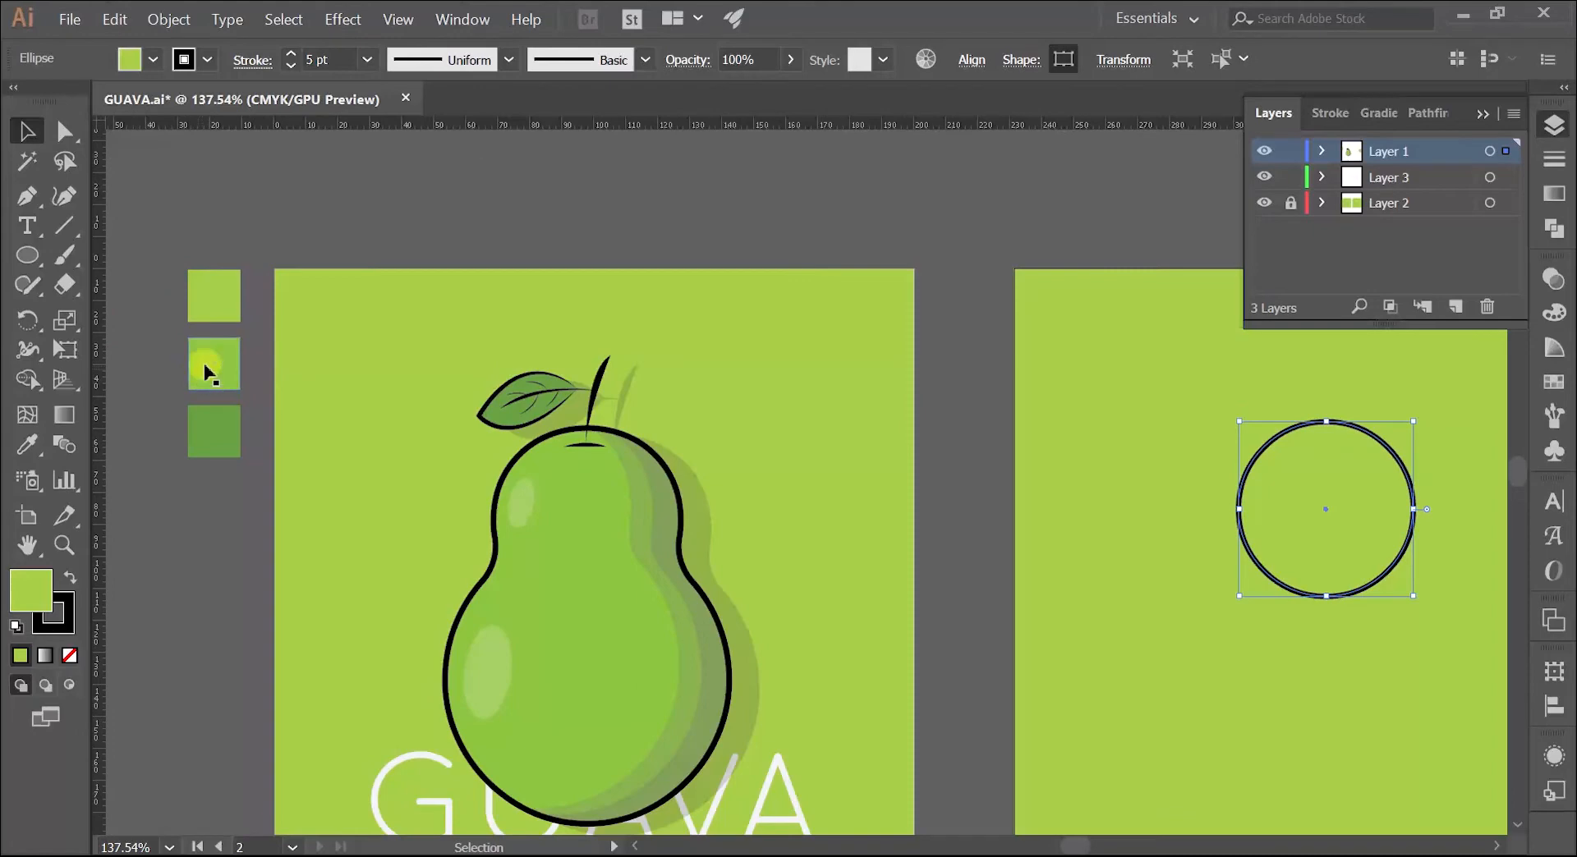
click(1088, 497)
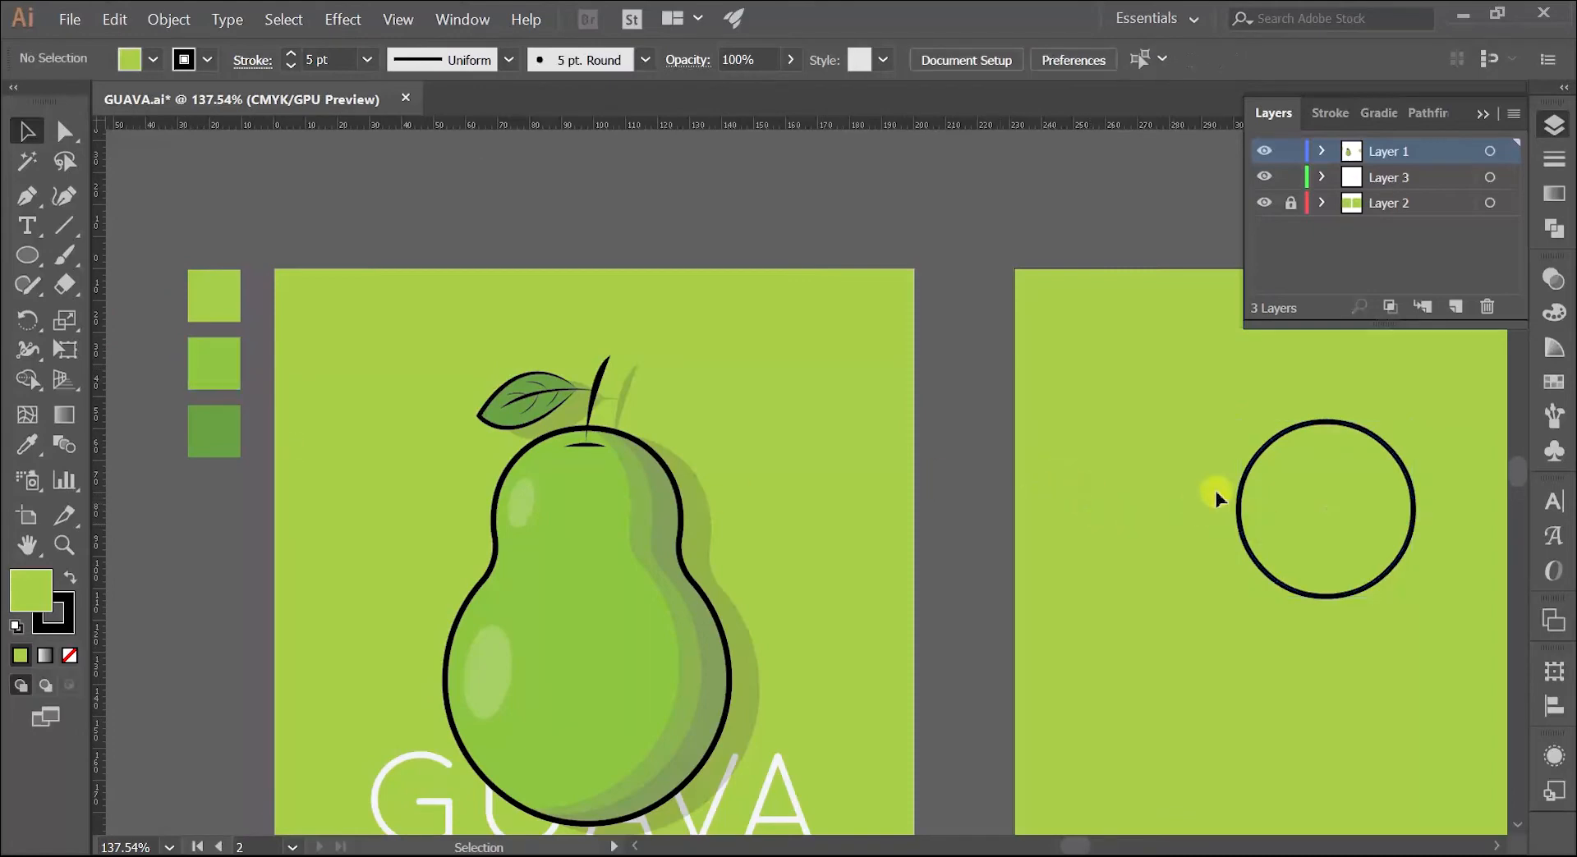
click(1360, 516)
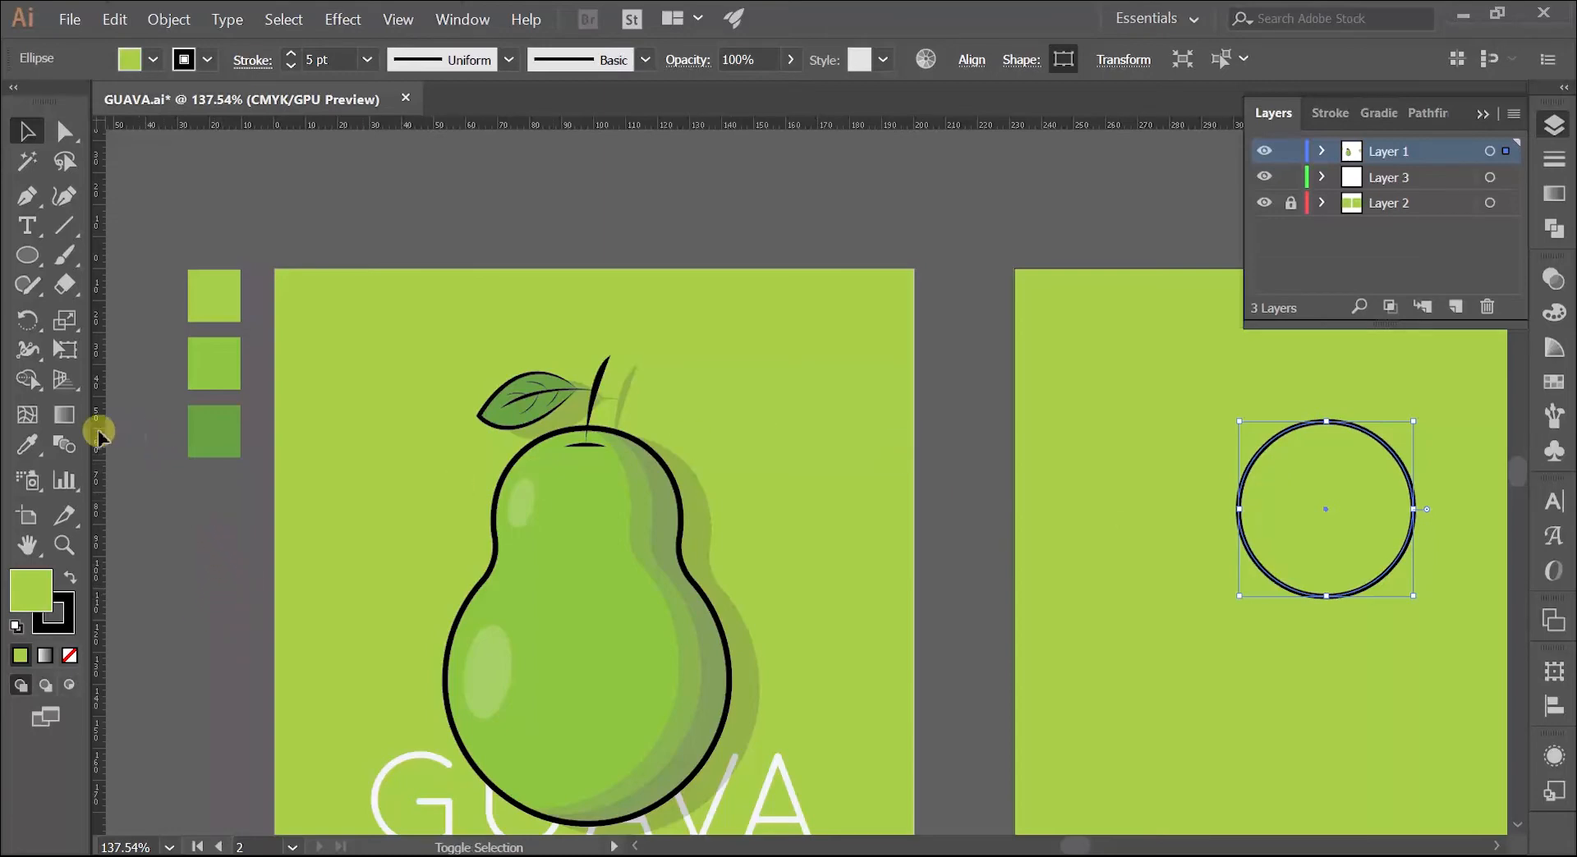
click(25, 447)
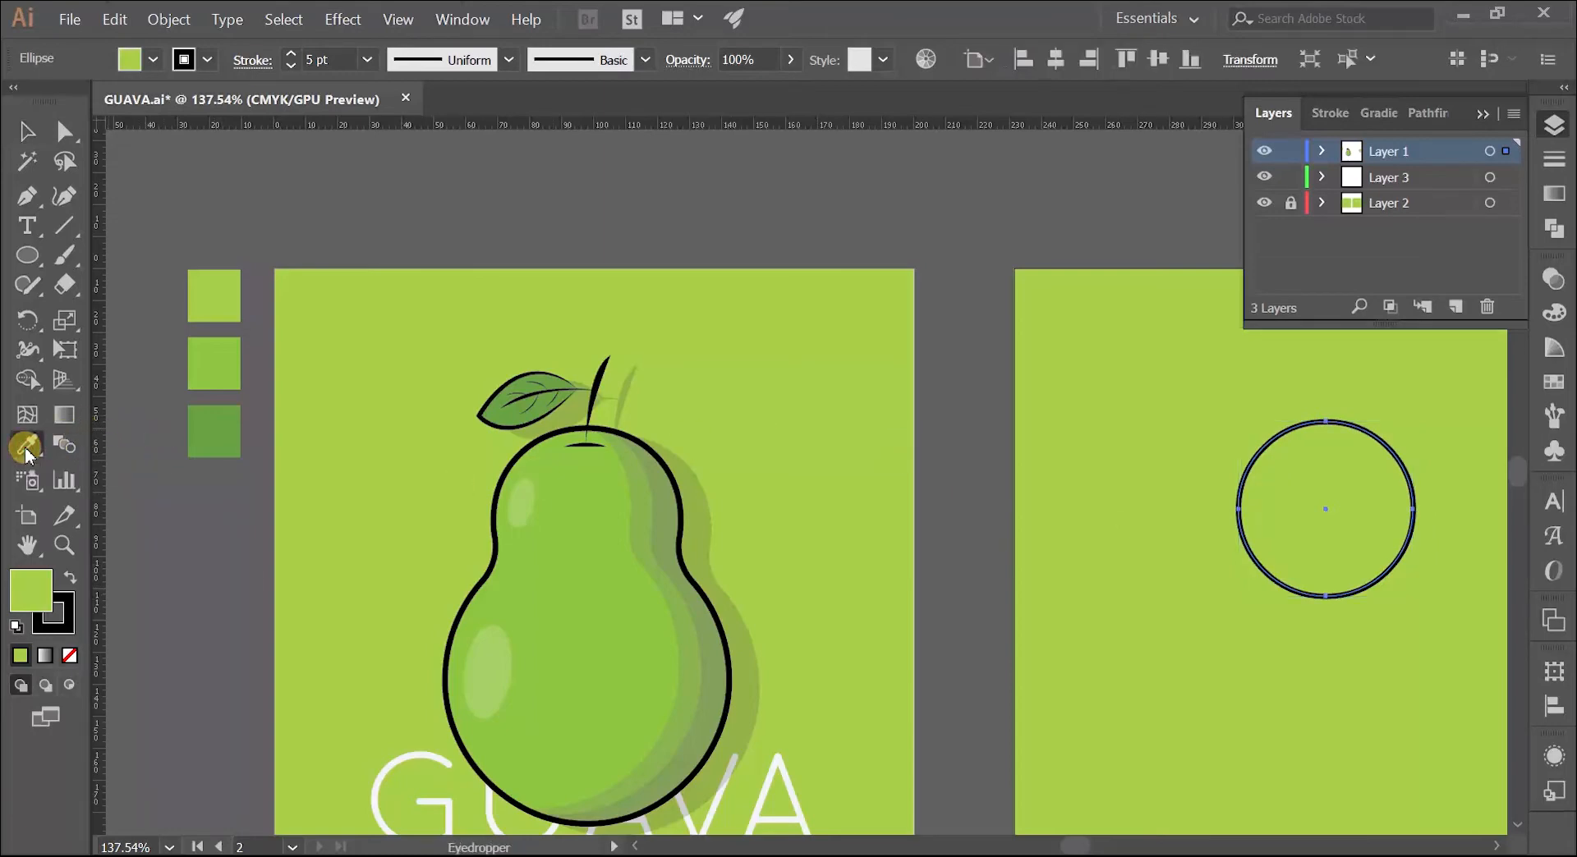
click(209, 359)
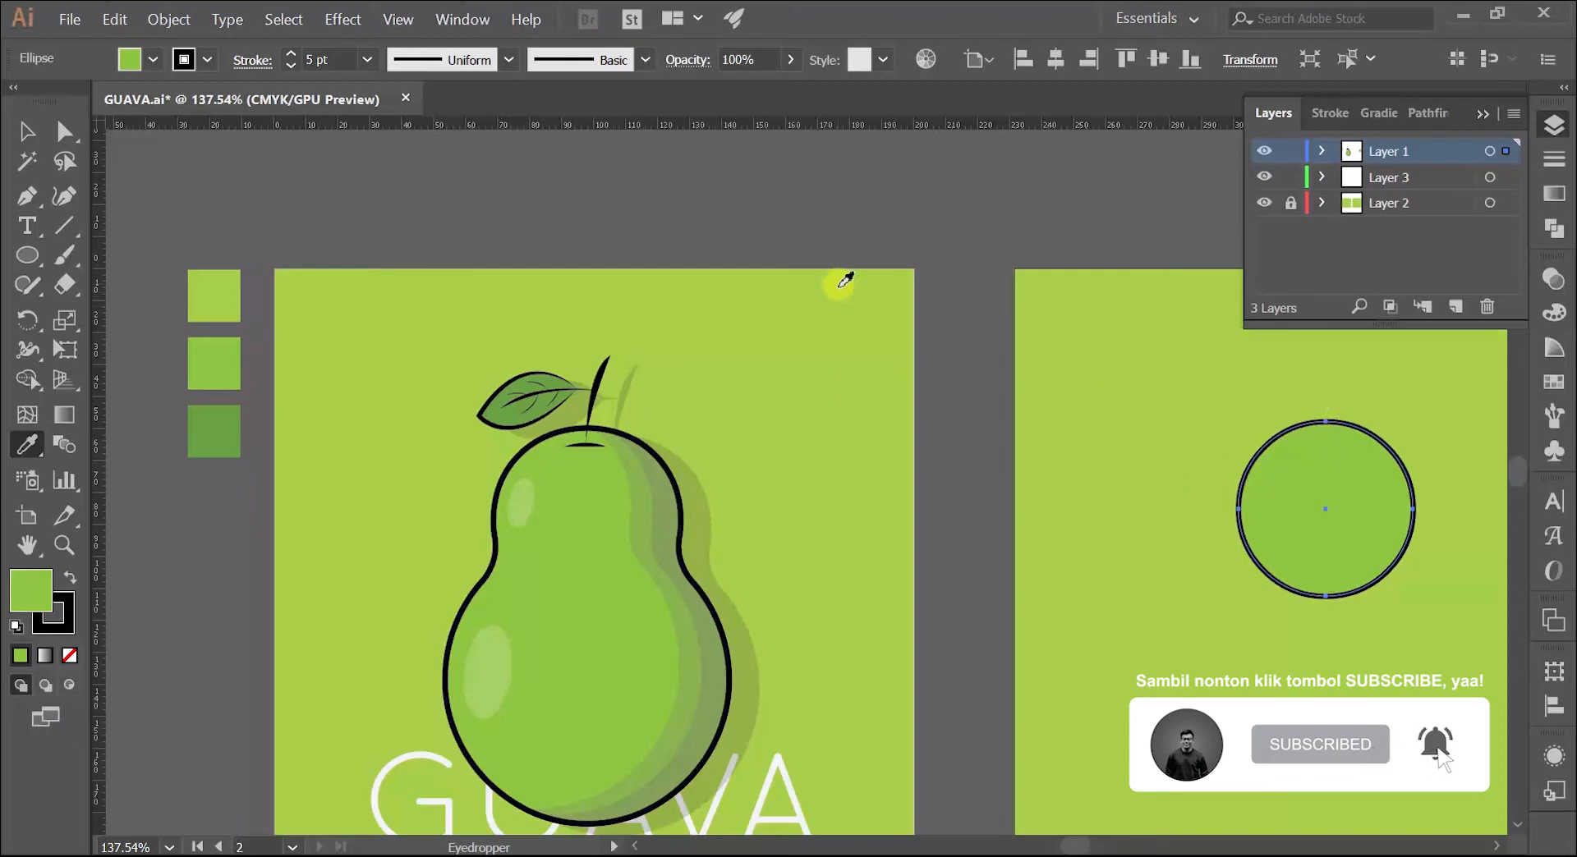
Step: Try sampling the light background green as the circle's fill and the middle swatch's full appearance, then undo the latter
click(838, 285)
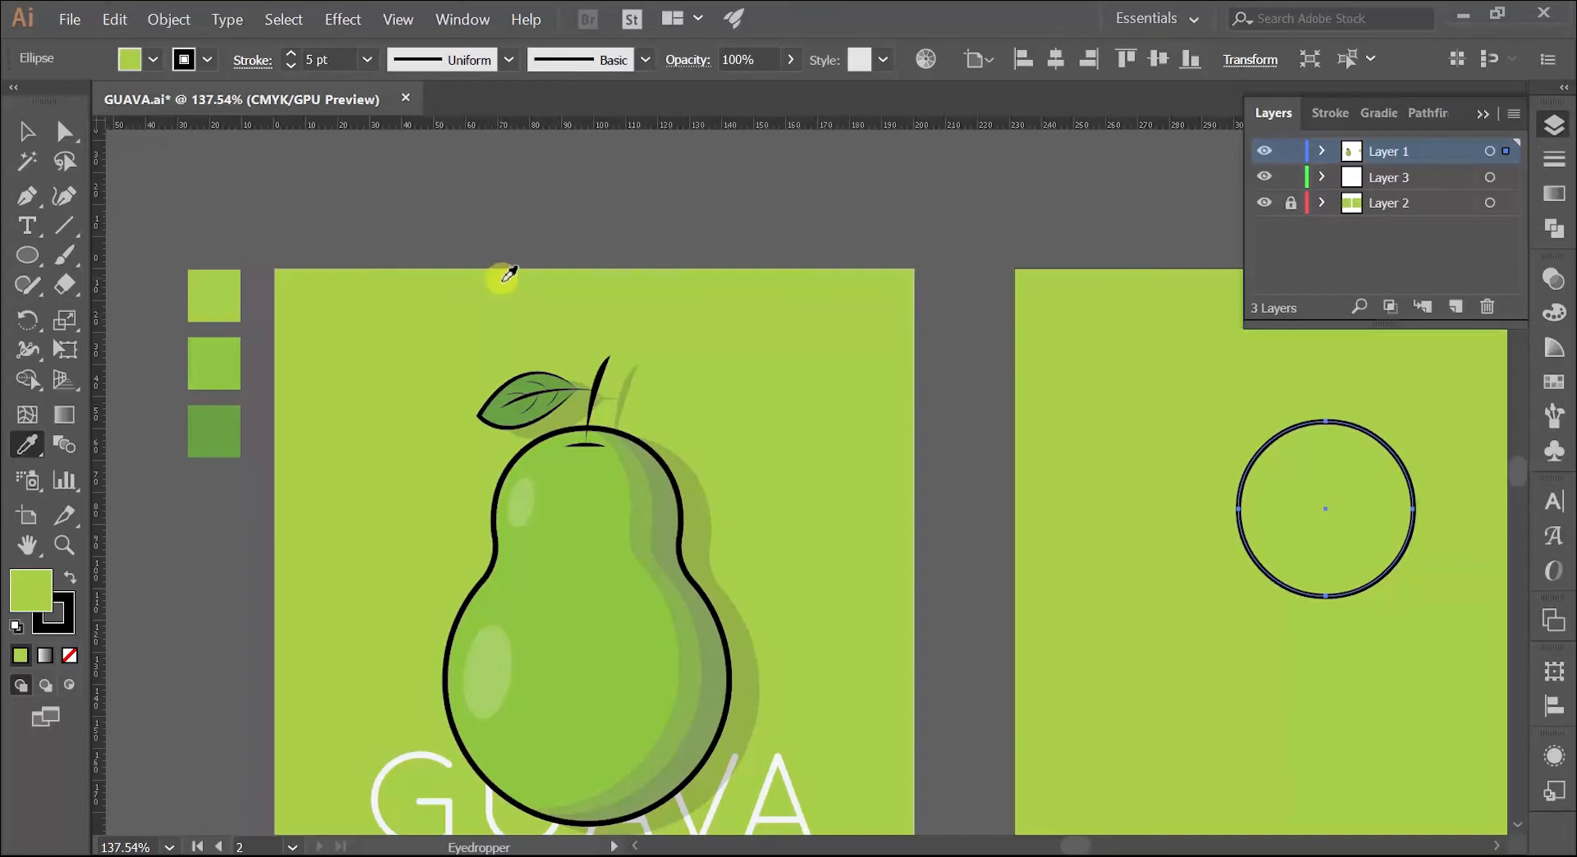
click(230, 364)
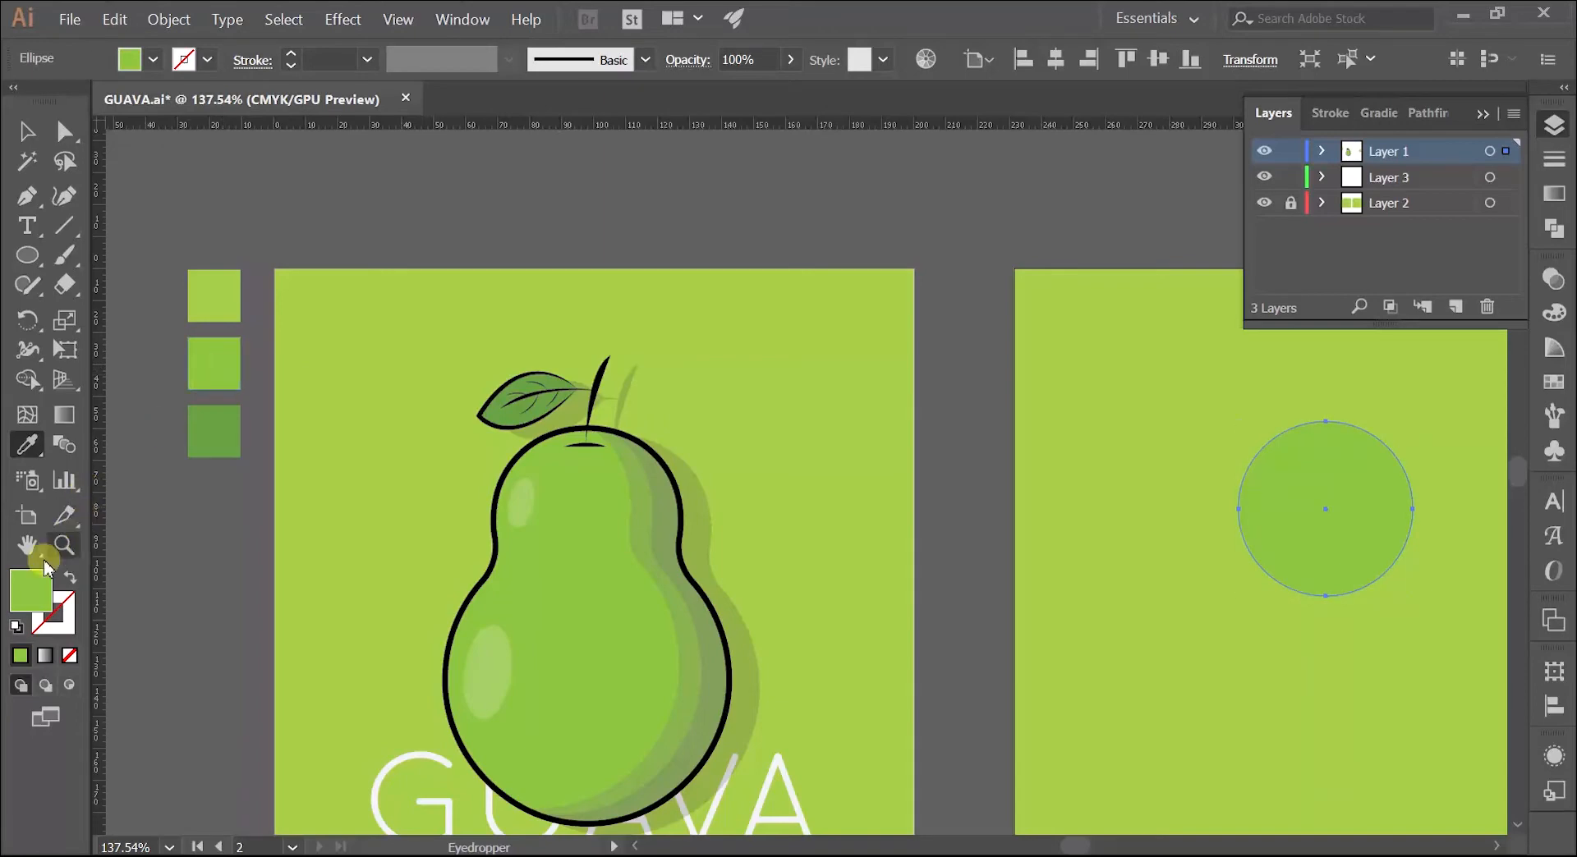
key(ctrl+z)
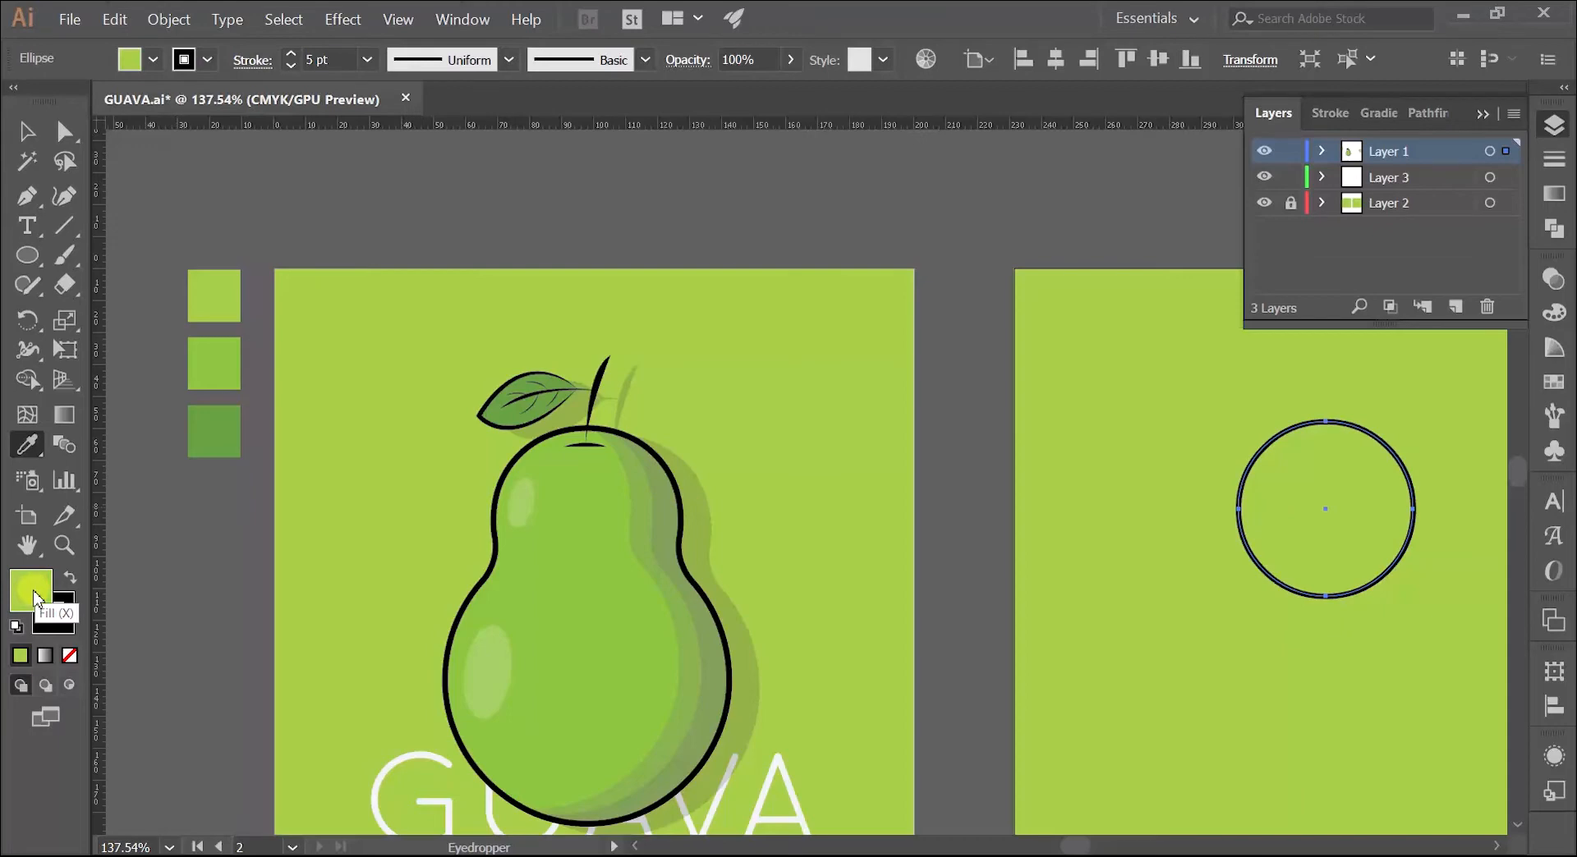
click(75, 609)
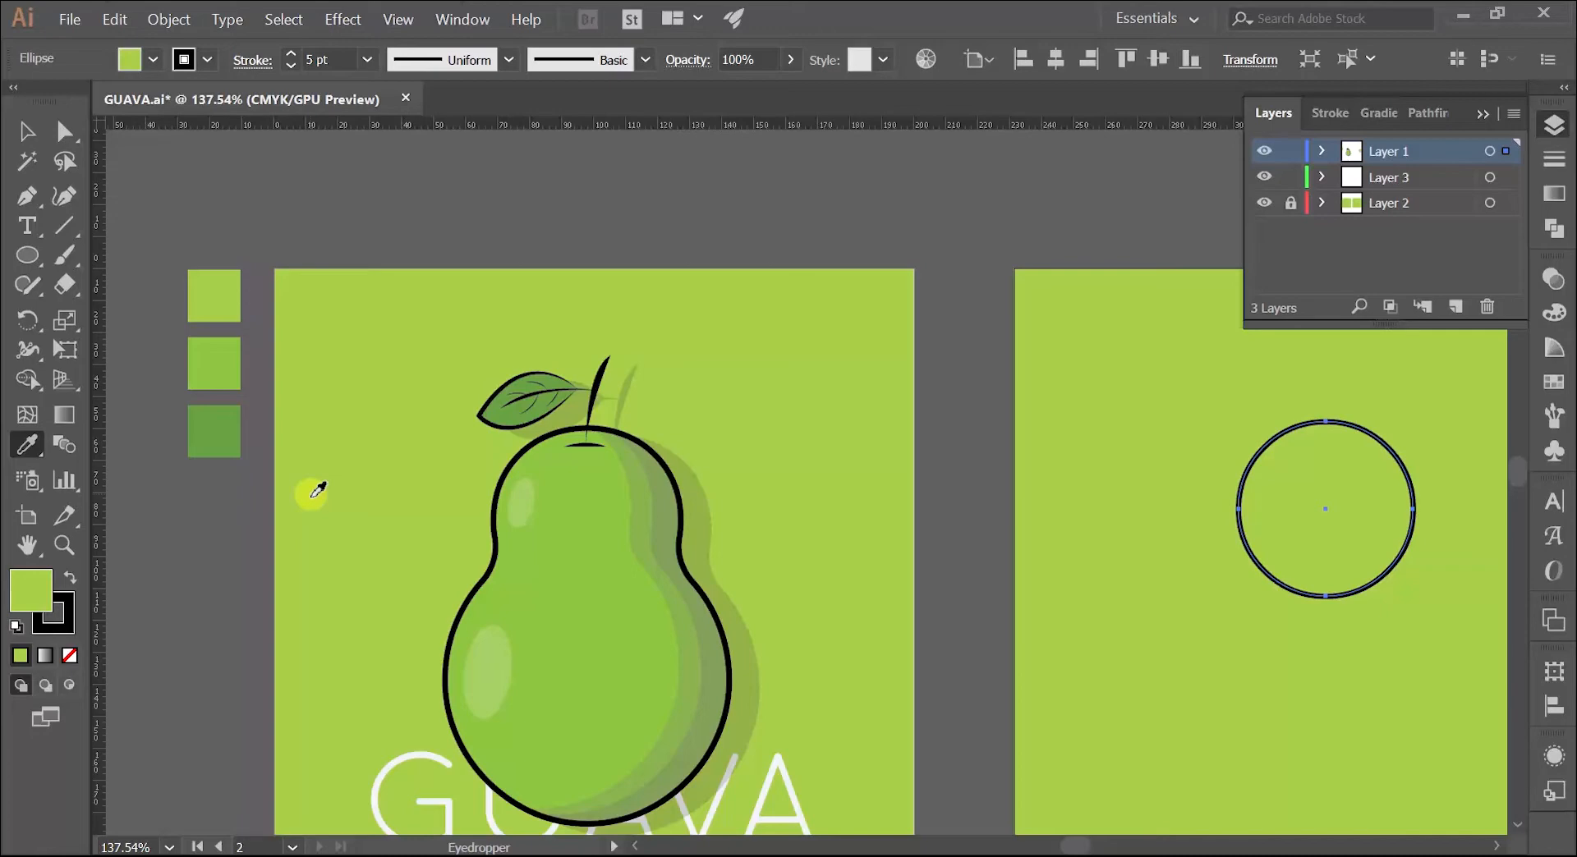
key(space)
drag(884, 464, 366, 316)
key(z)
drag(669, 289, 753, 289)
key(space)
drag(812, 336, 447, 422)
key(v)
key(z)
key(space)
drag(542, 489, 935, 573)
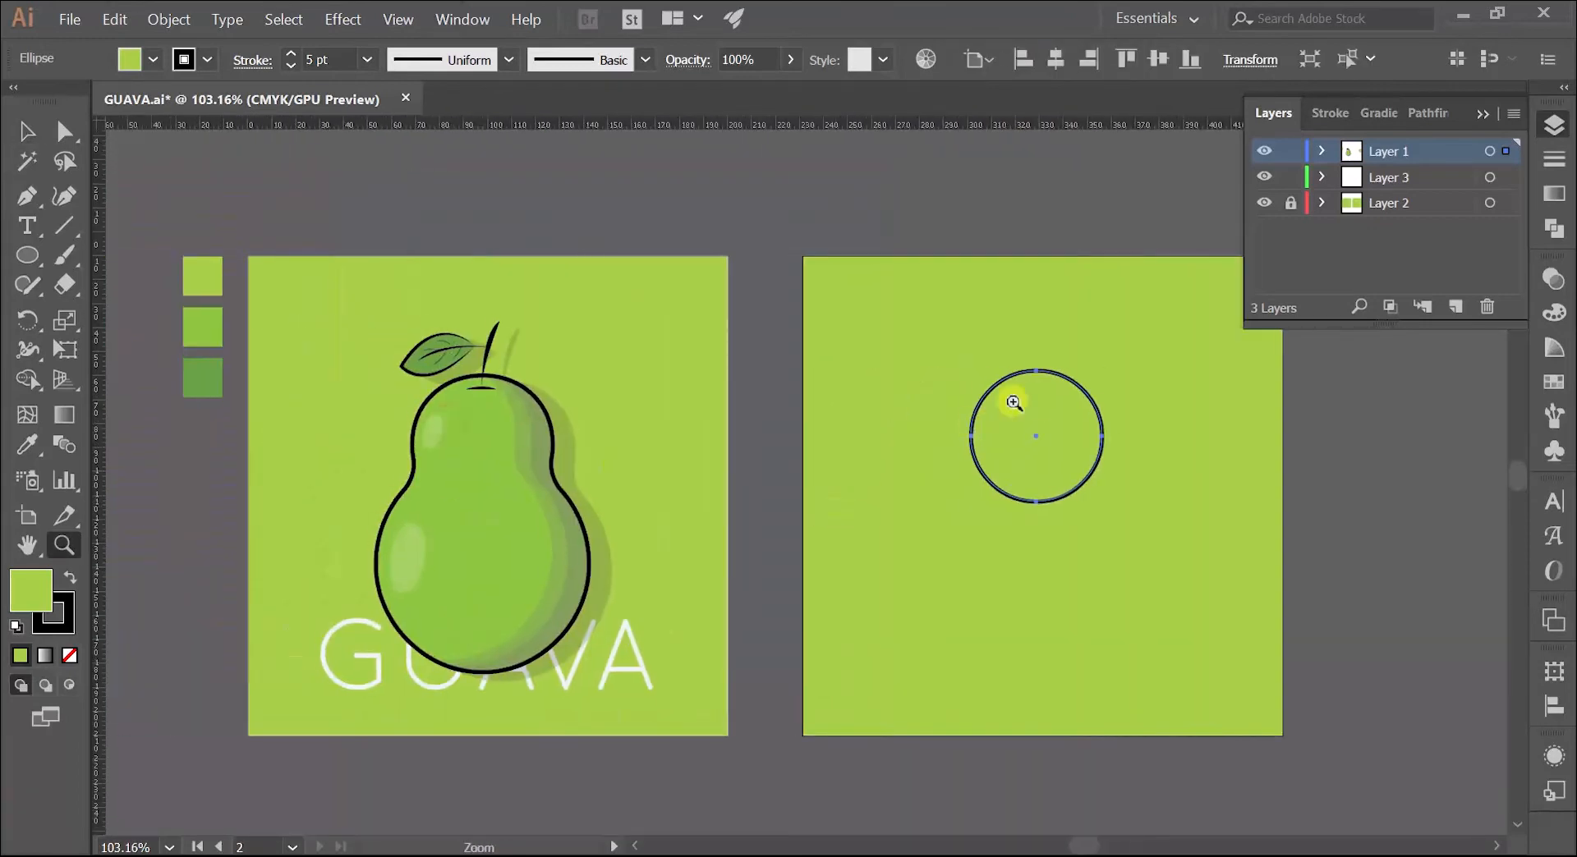
key(v)
click(1036, 392)
click(27, 446)
click(201, 327)
key(z)
key(ctrl+z)
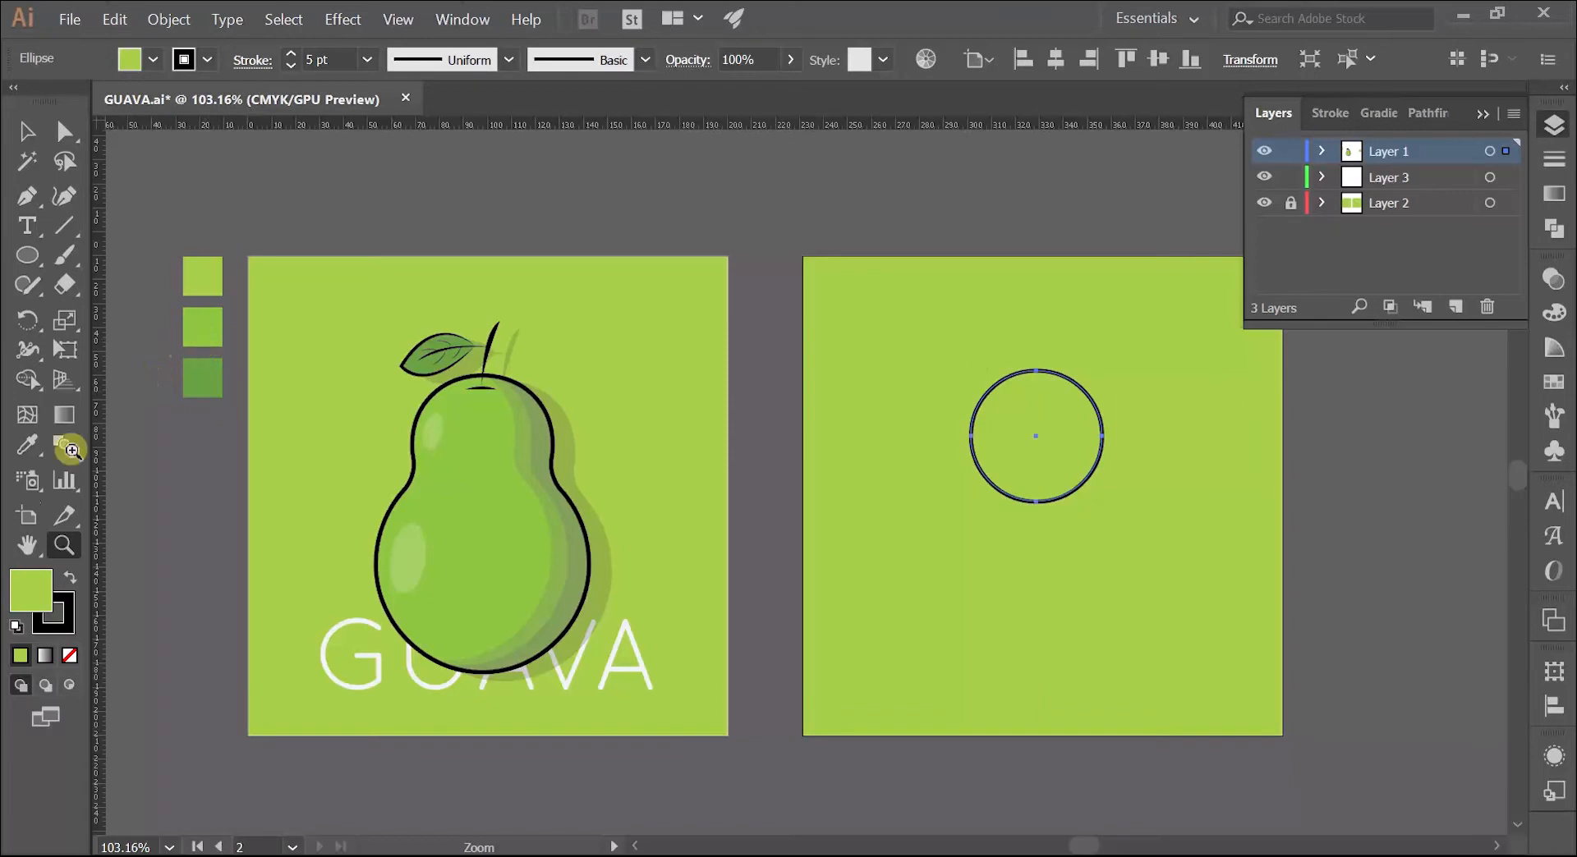
Step: Fill the circle with the middle swatch's medium green, keeping its 5 pt black outline, and duplicate it directly below
click(38, 446)
shift+click(210, 327)
key(space)
drag(781, 330, 554, 258)
key(z)
drag(732, 280, 665, 194)
key(space)
key(v)
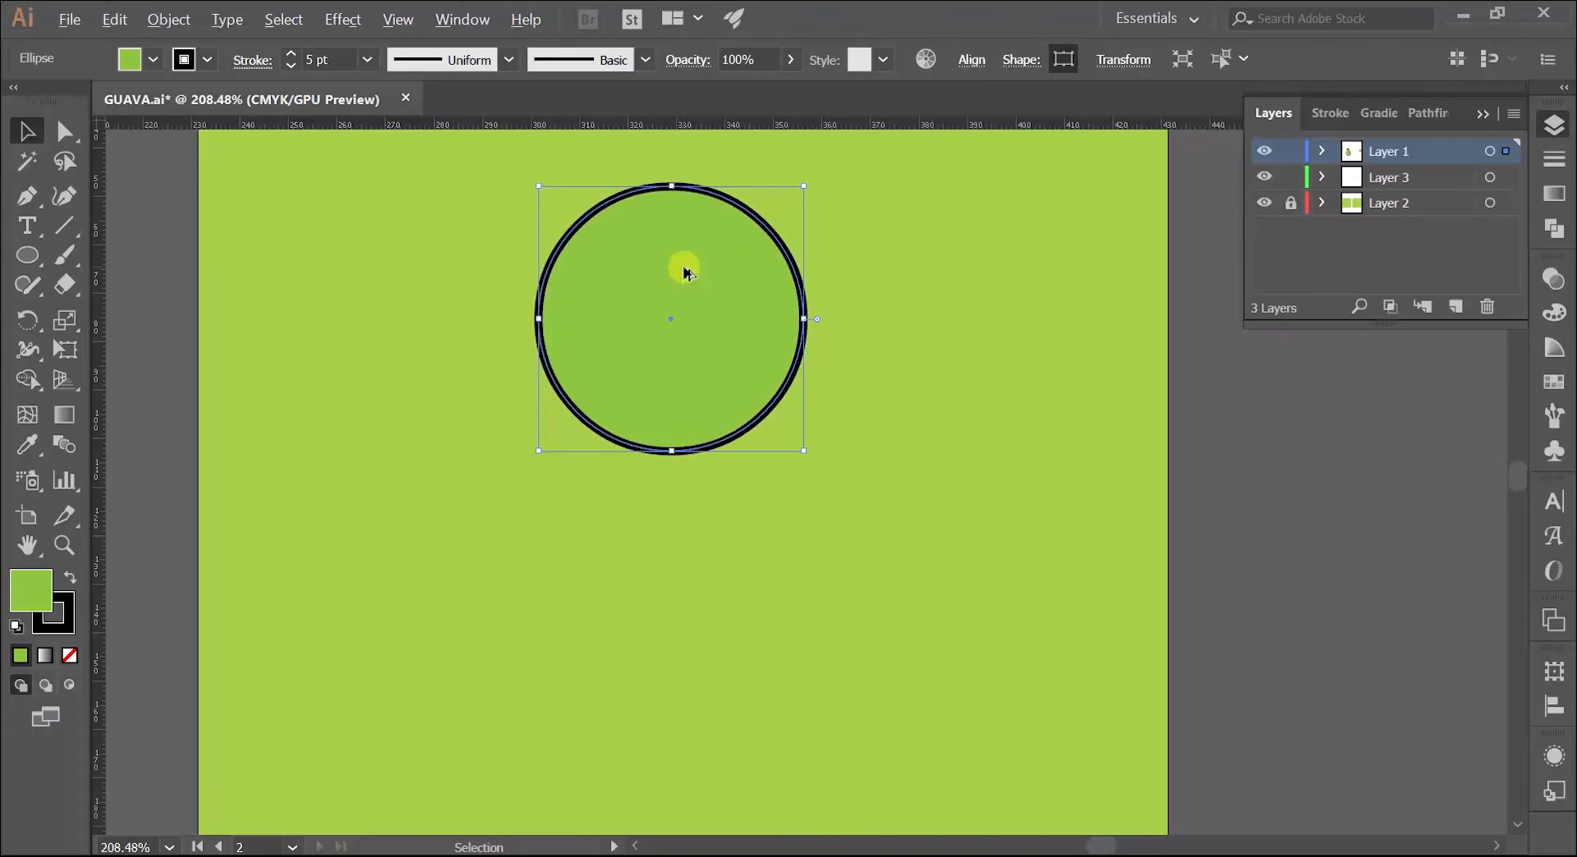
drag(698, 274, 672, 570)
Step: Enlarge the lower circle to about 88 mm in diameter and position it so that it overlaps the base of the upper circle
key(z)
drag(739, 510, 757, 411)
key(space)
key(space)
drag(757, 411, 920, 448)
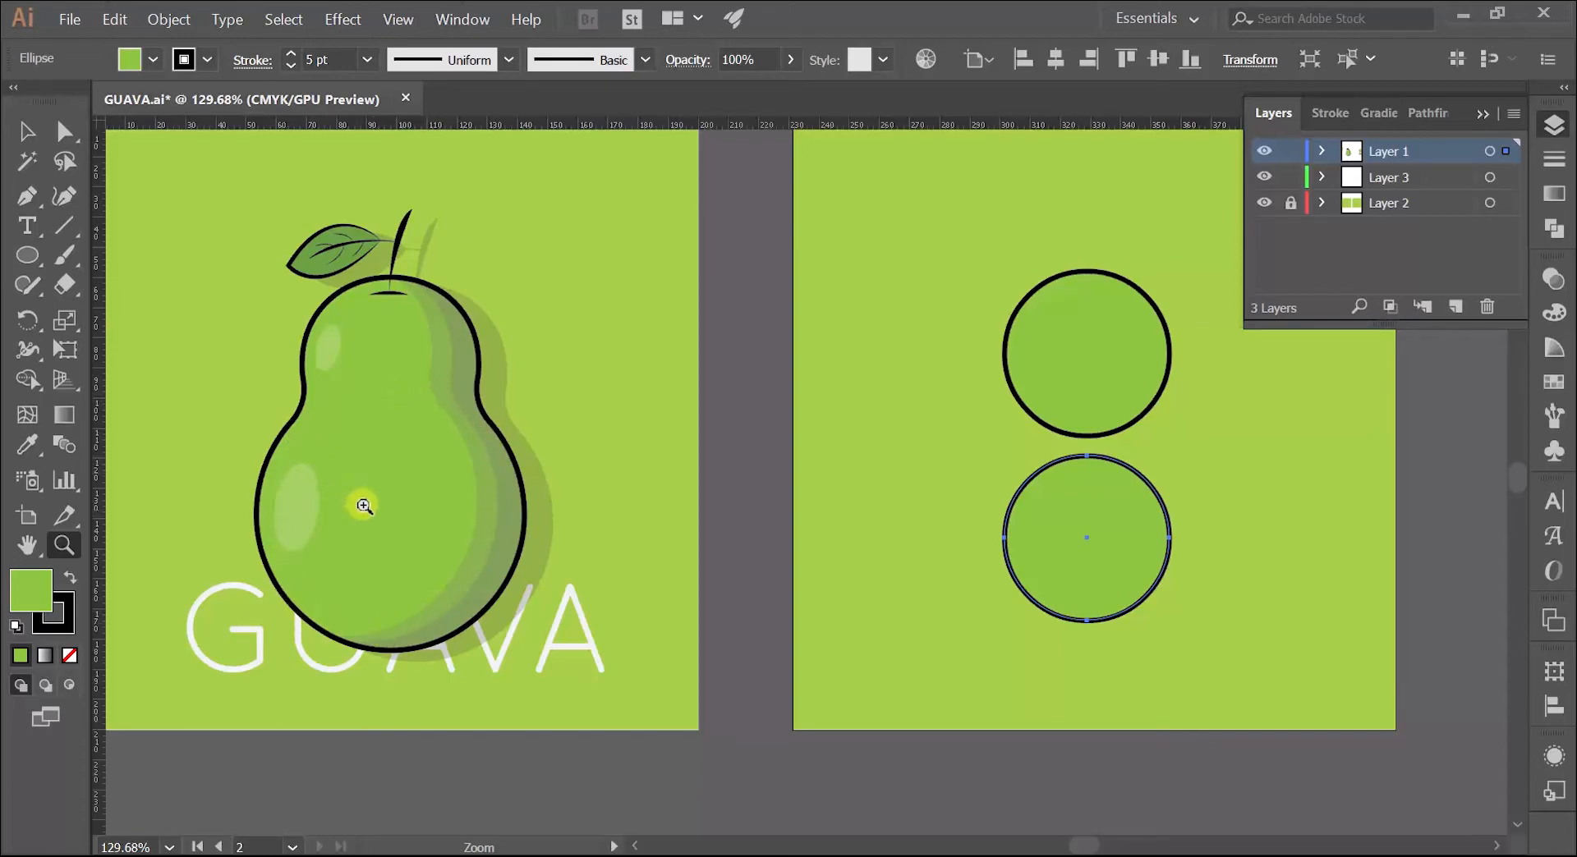
drag(706, 334, 613, 349)
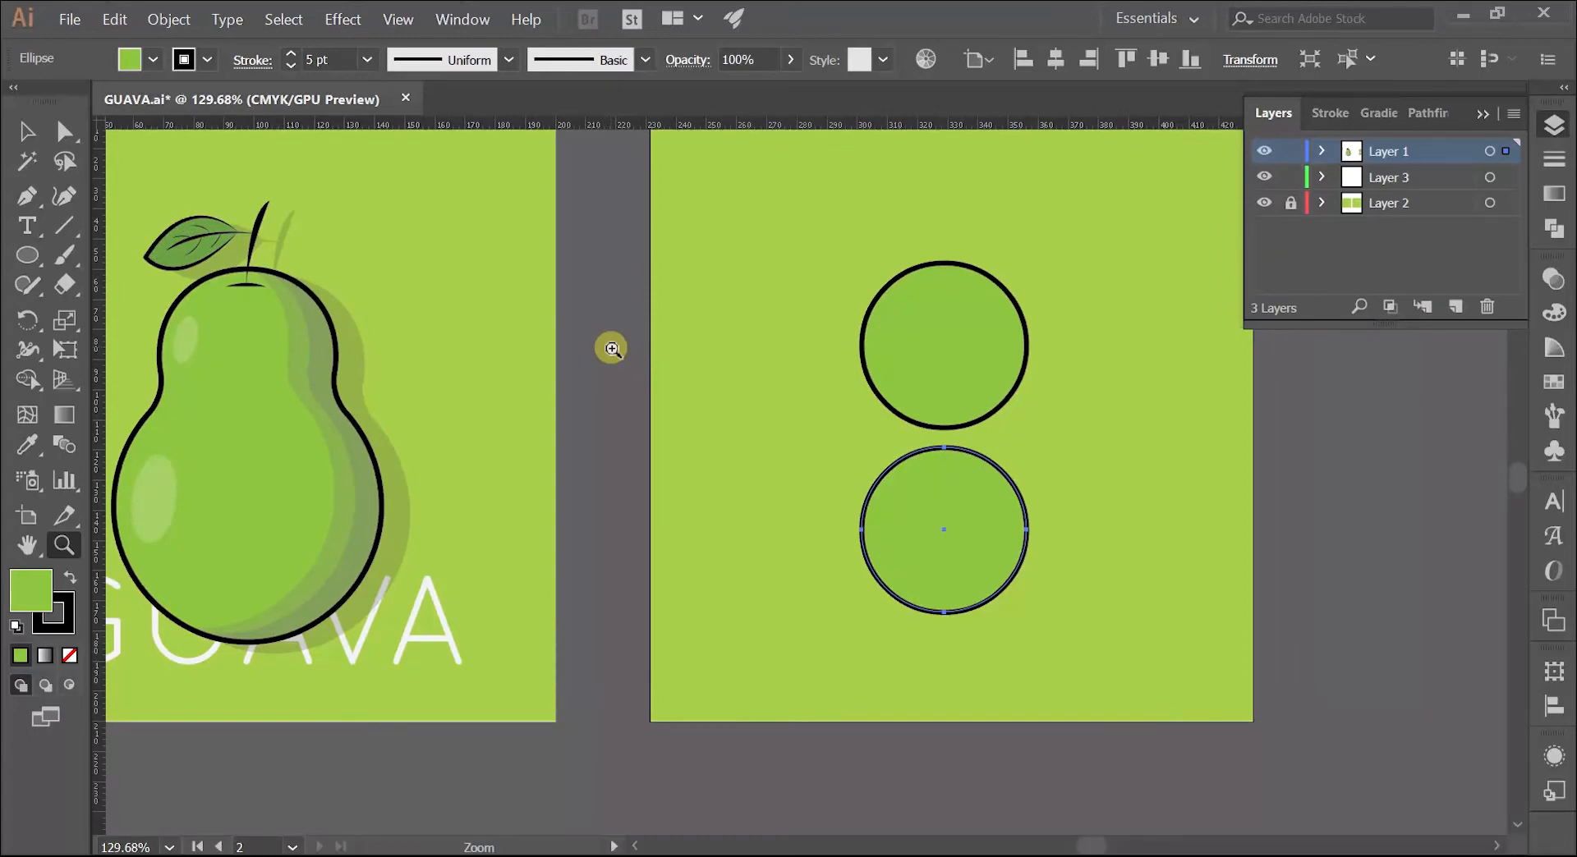
drag(820, 383, 538, 422)
key(v)
drag(688, 382, 623, 354)
click(468, 403)
click(626, 533)
drag(664, 588, 836, 662)
drag(719, 545, 705, 601)
click(462, 400)
scroll(563, 412, up, 2)
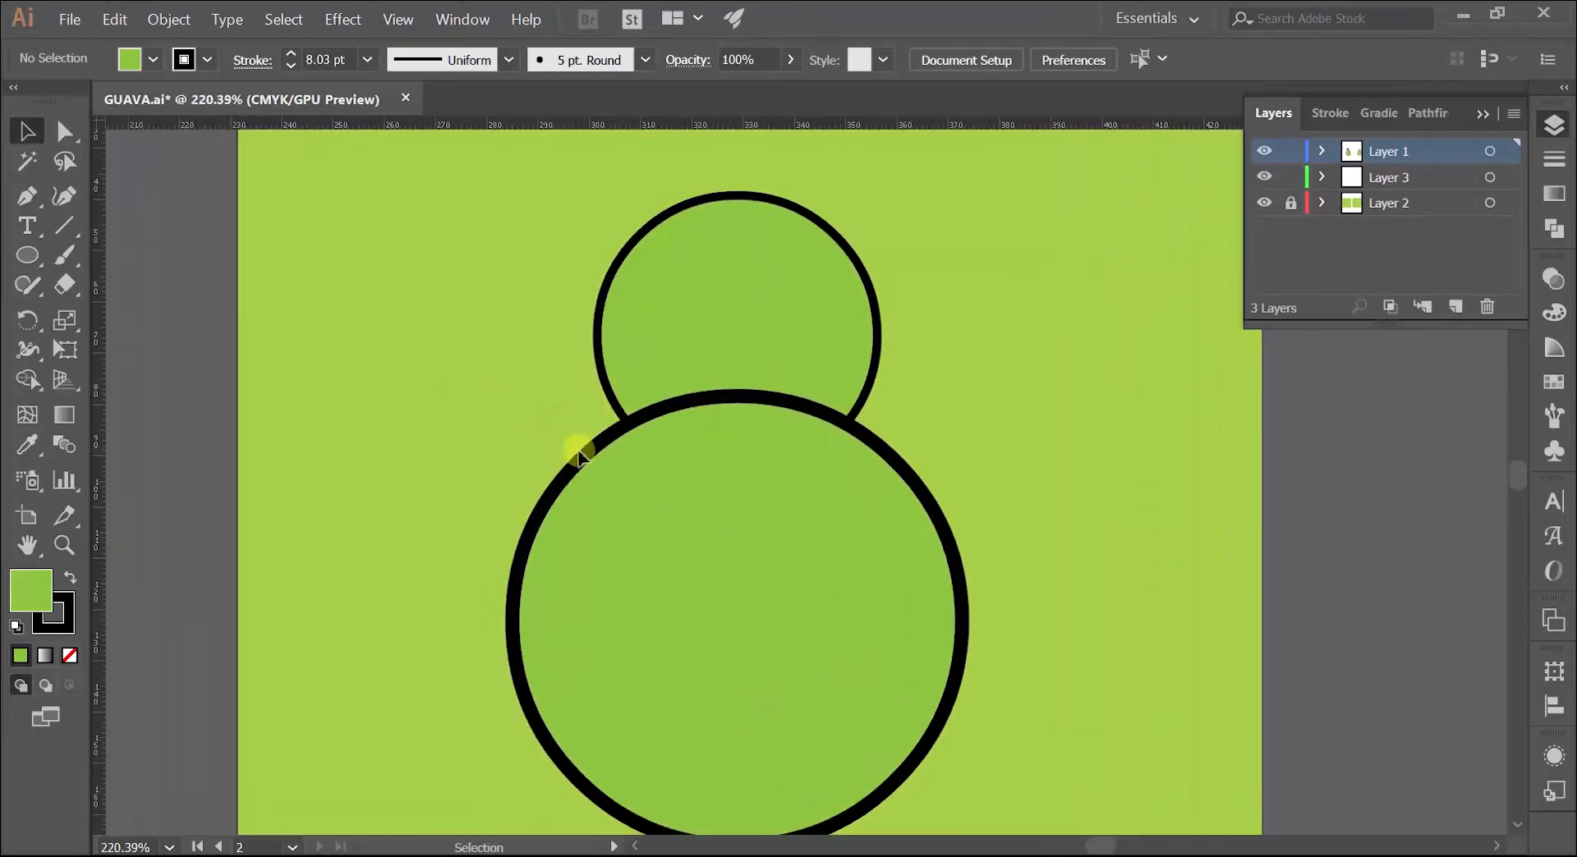
Step: Set the large lower circle's stroke weight to 5 pt and deselect it
click(581, 447)
click(292, 66)
click(291, 66)
click(292, 66)
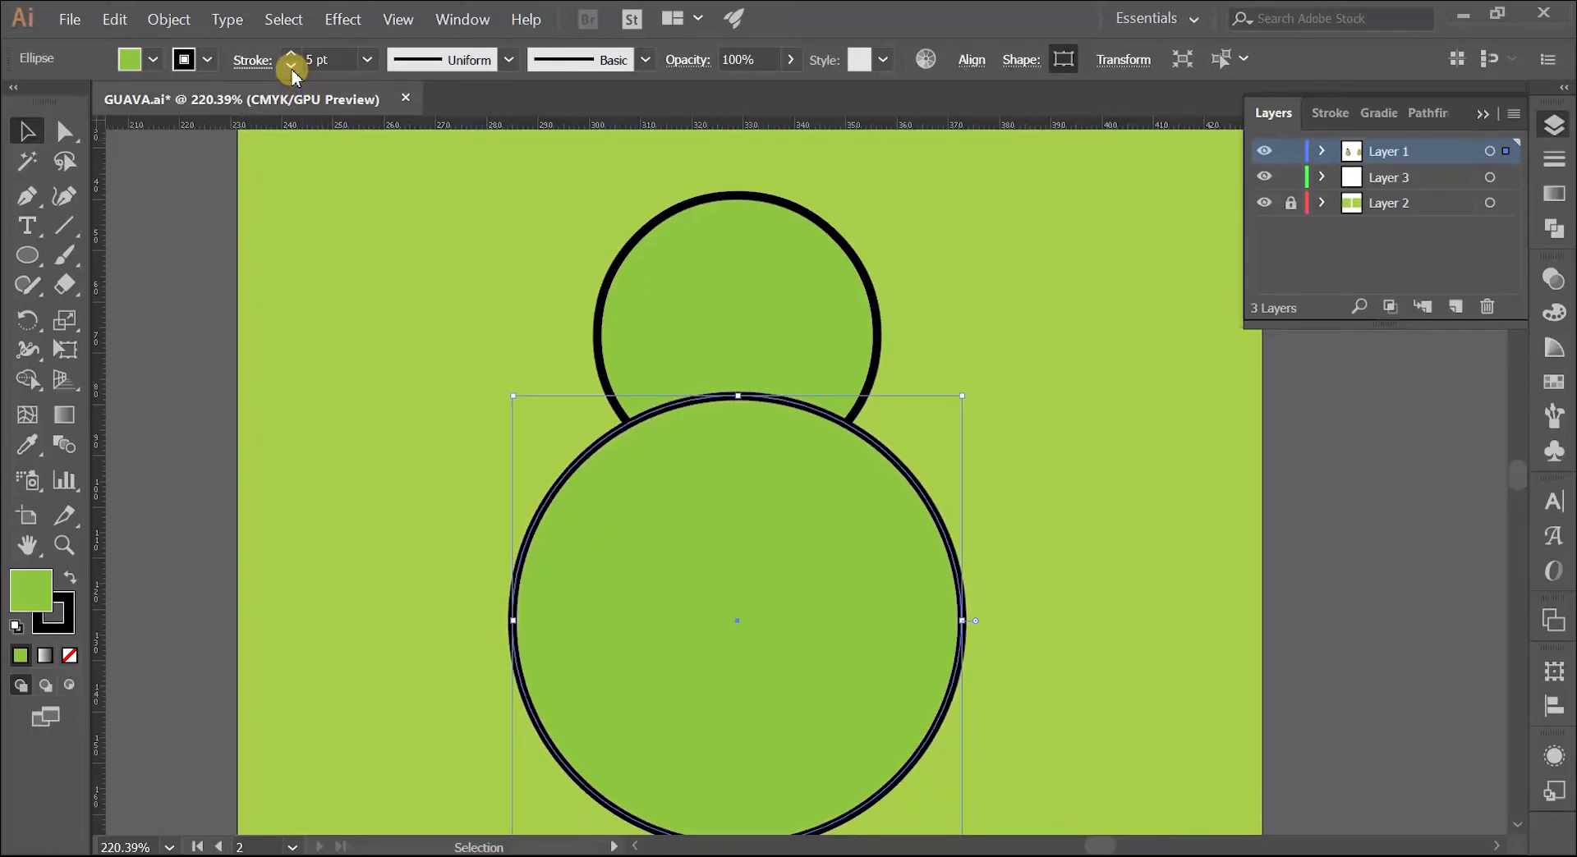
click(396, 268)
Step: Shrink the upper circle slightly about its centre to about 53 mm in diameter
key(z)
drag(695, 395, 601, 433)
key(space)
drag(602, 433, 851, 451)
drag(933, 377, 1051, 336)
key(v)
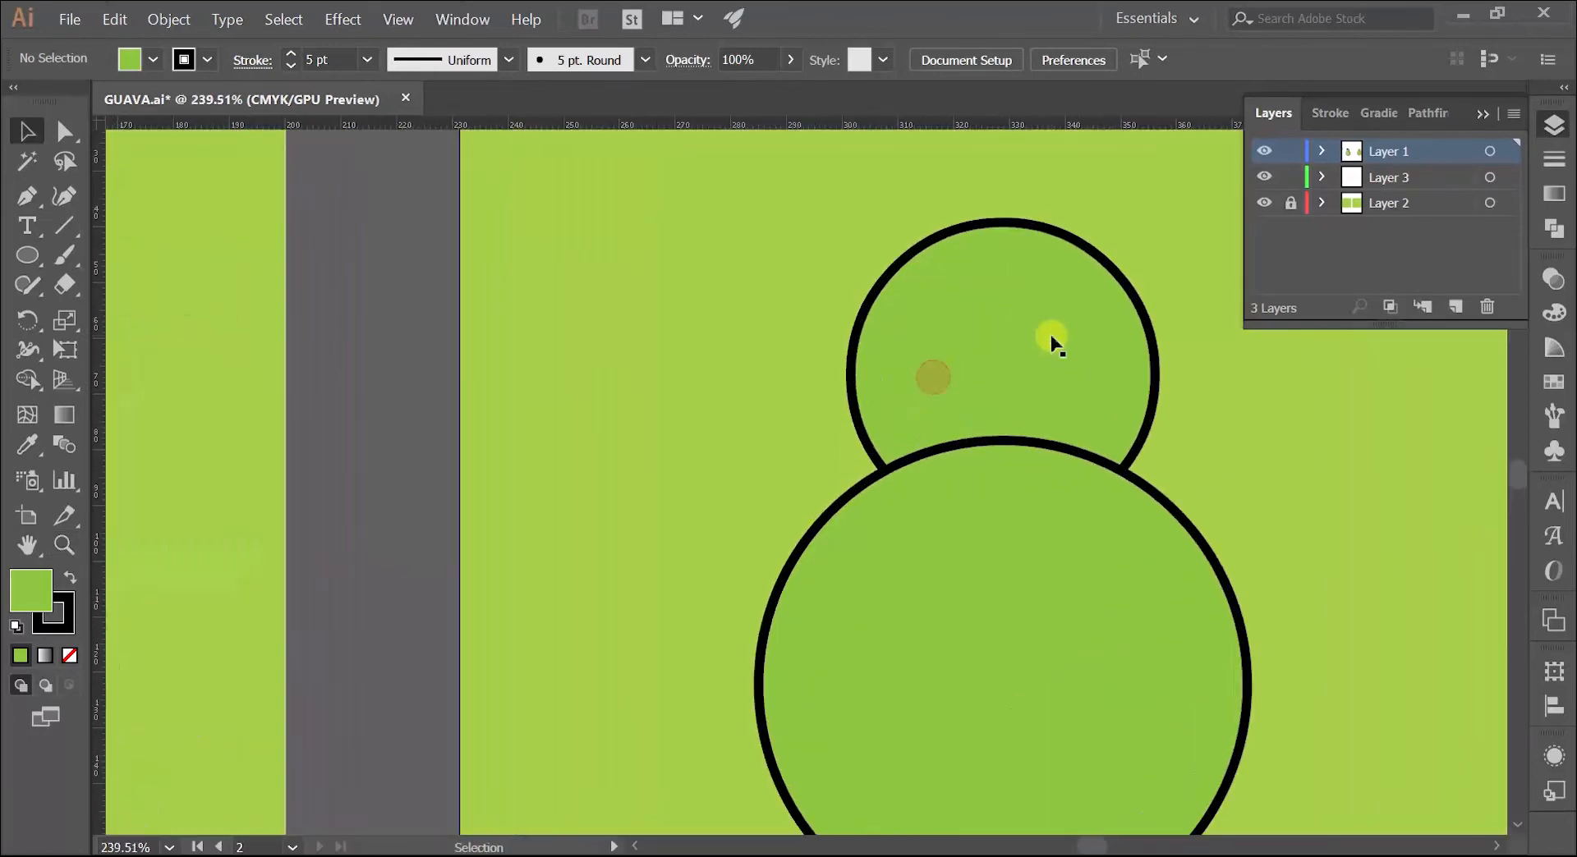
click(1149, 522)
mouse_move(1155, 526)
mouse_down()
mouse_move(1161, 539)
mouse_move(1137, 504)
mouse_move(1150, 524)
mouse_up()
key(ctrl+space)
drag(940, 356, 844, 385)
drag(866, 380, 799, 402)
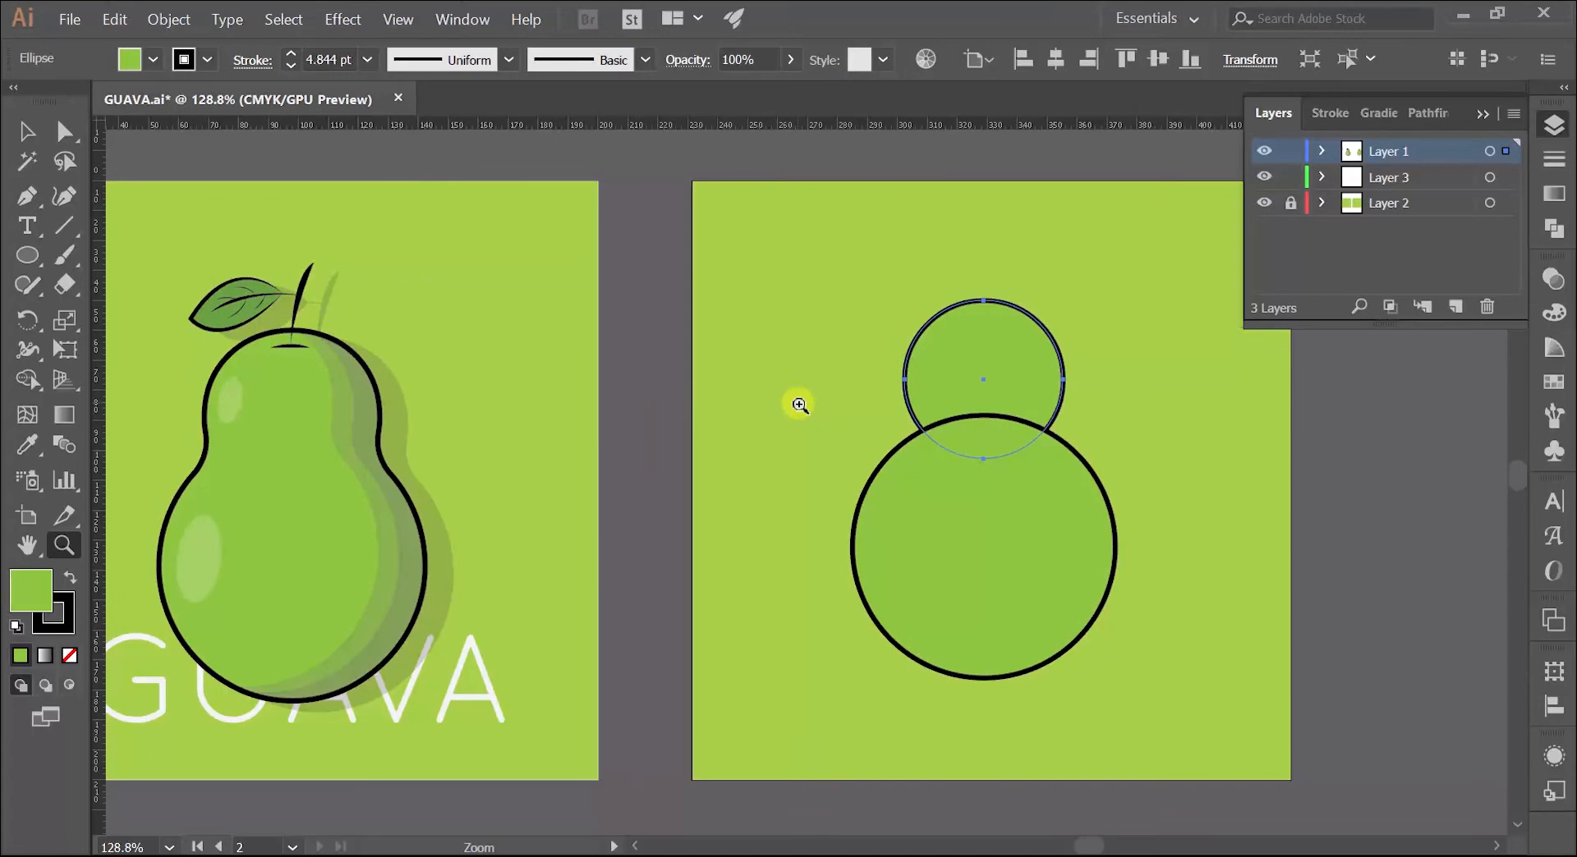
Step: Enlarge the upper circle about its centre to about 58 mm in diameter to match the reference guava's proportions
drag(830, 398, 770, 344)
key(v)
click(824, 338)
click(907, 317)
click(787, 417)
click(905, 353)
drag(1025, 428, 1032, 433)
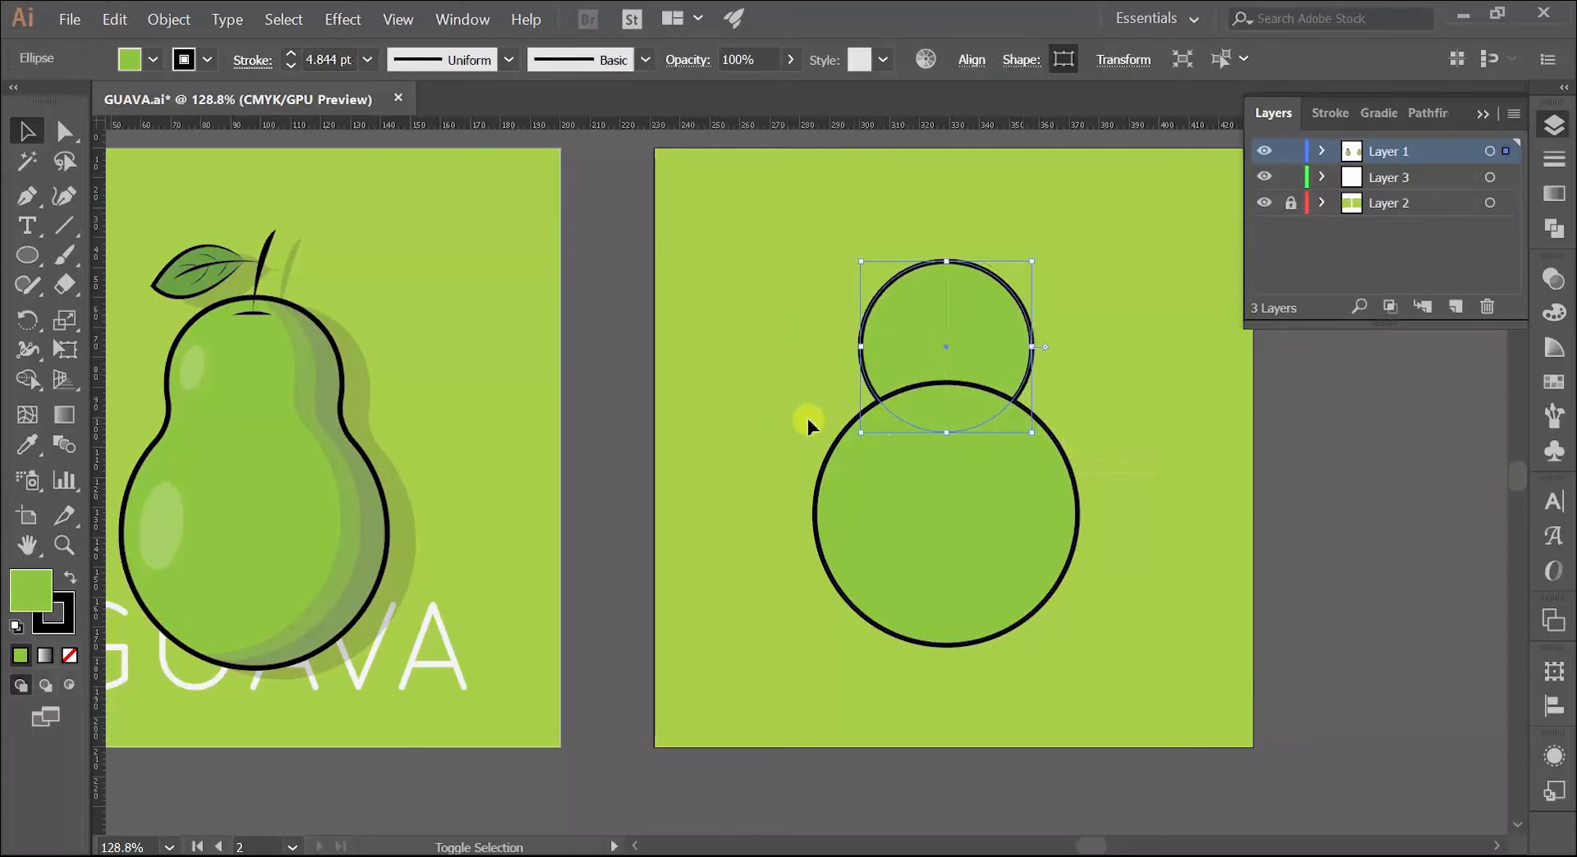
Step: Merge the two overlapping green circles into one guava-body shape with the Shape Builder tool
click(806, 417)
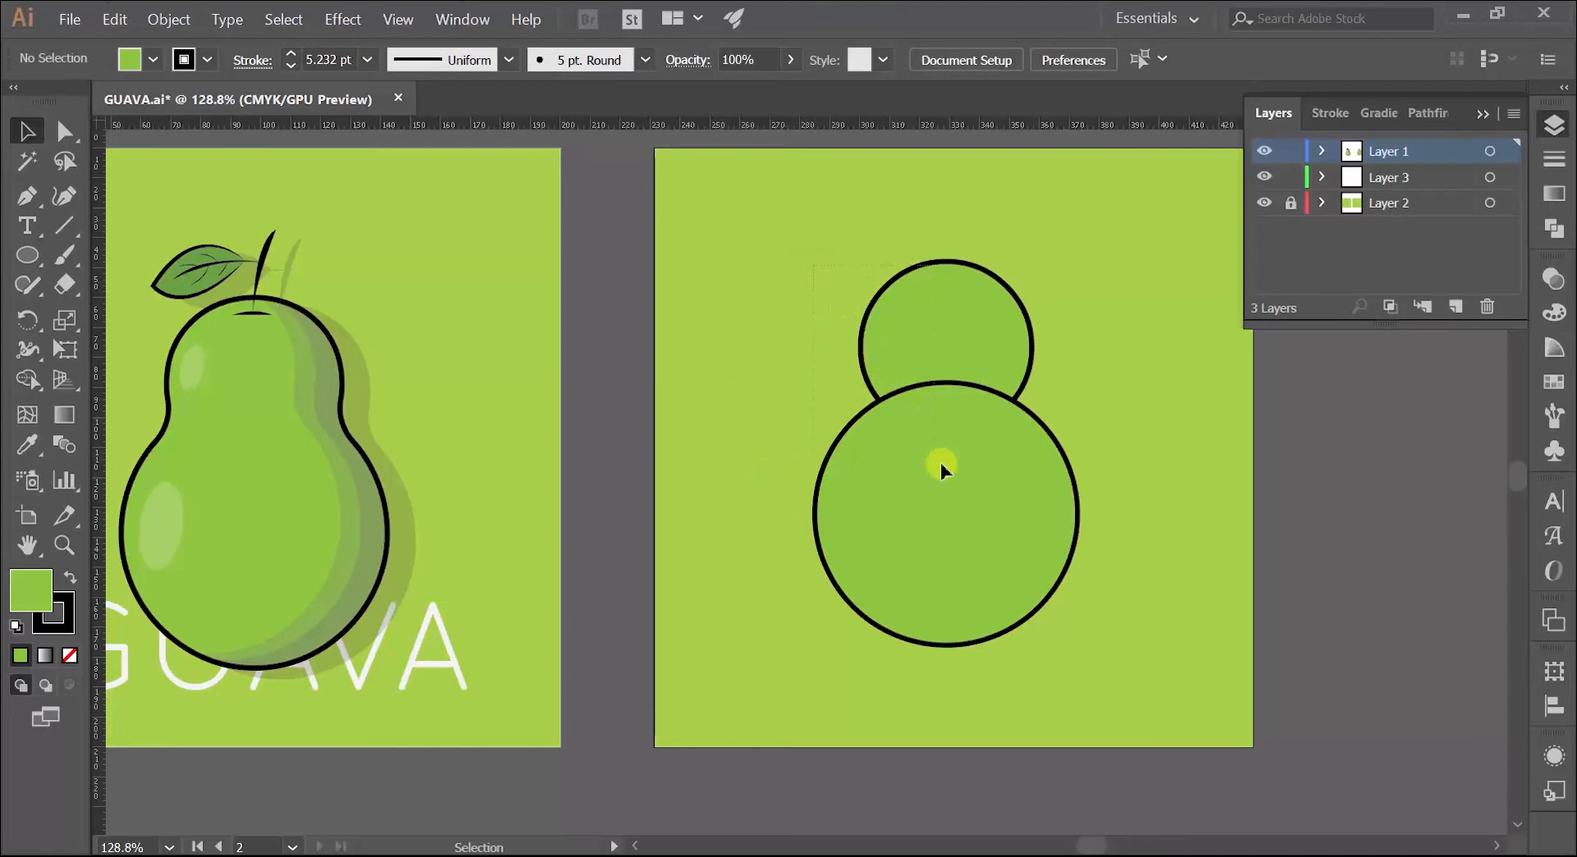
drag(941, 468, 968, 450)
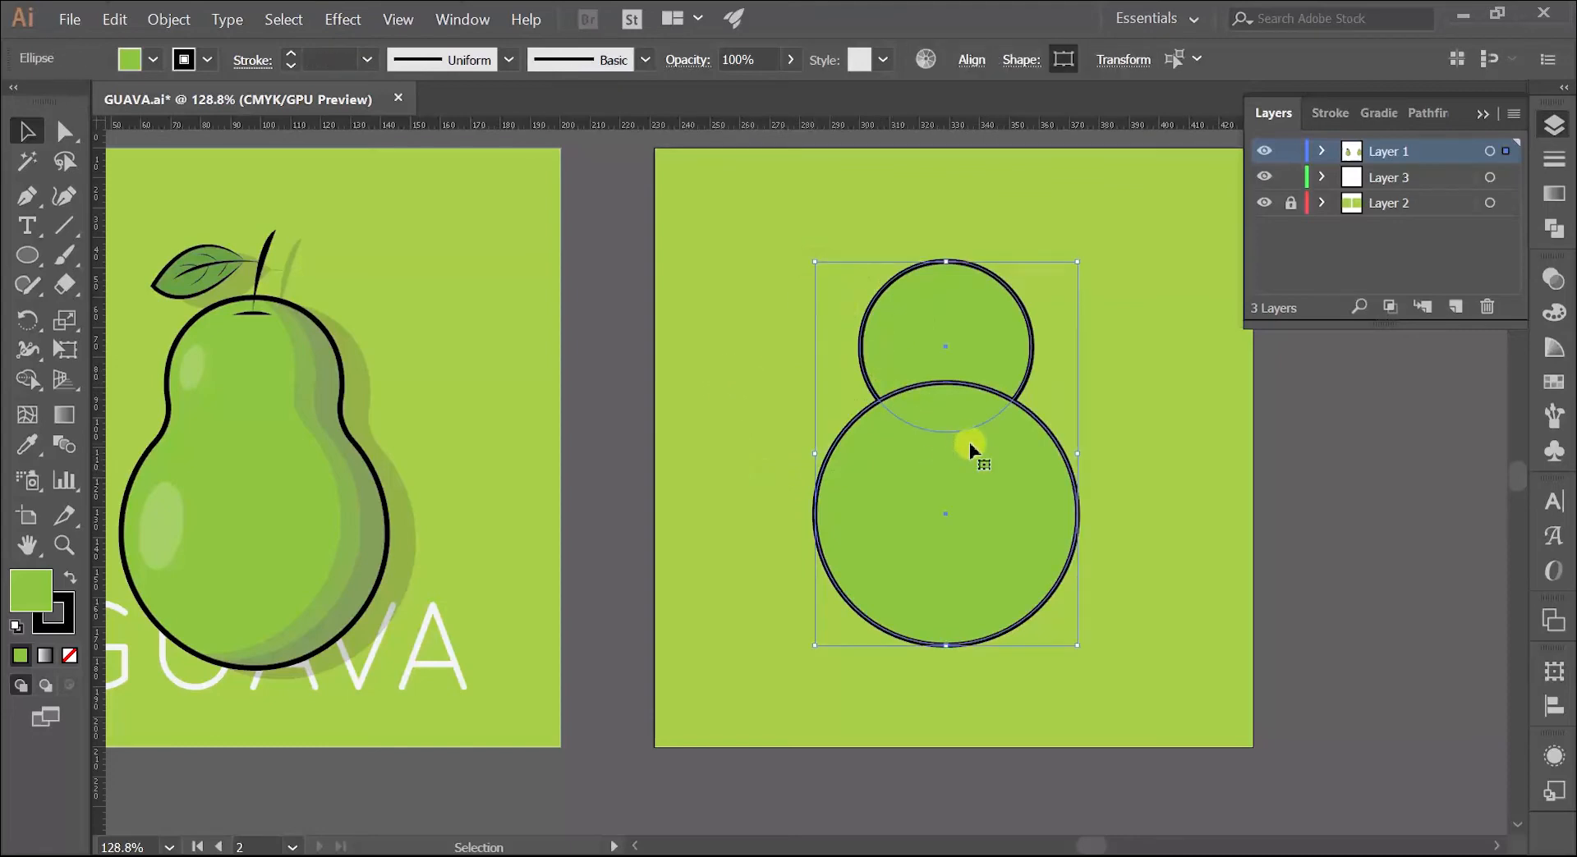
click(29, 378)
drag(934, 331, 928, 477)
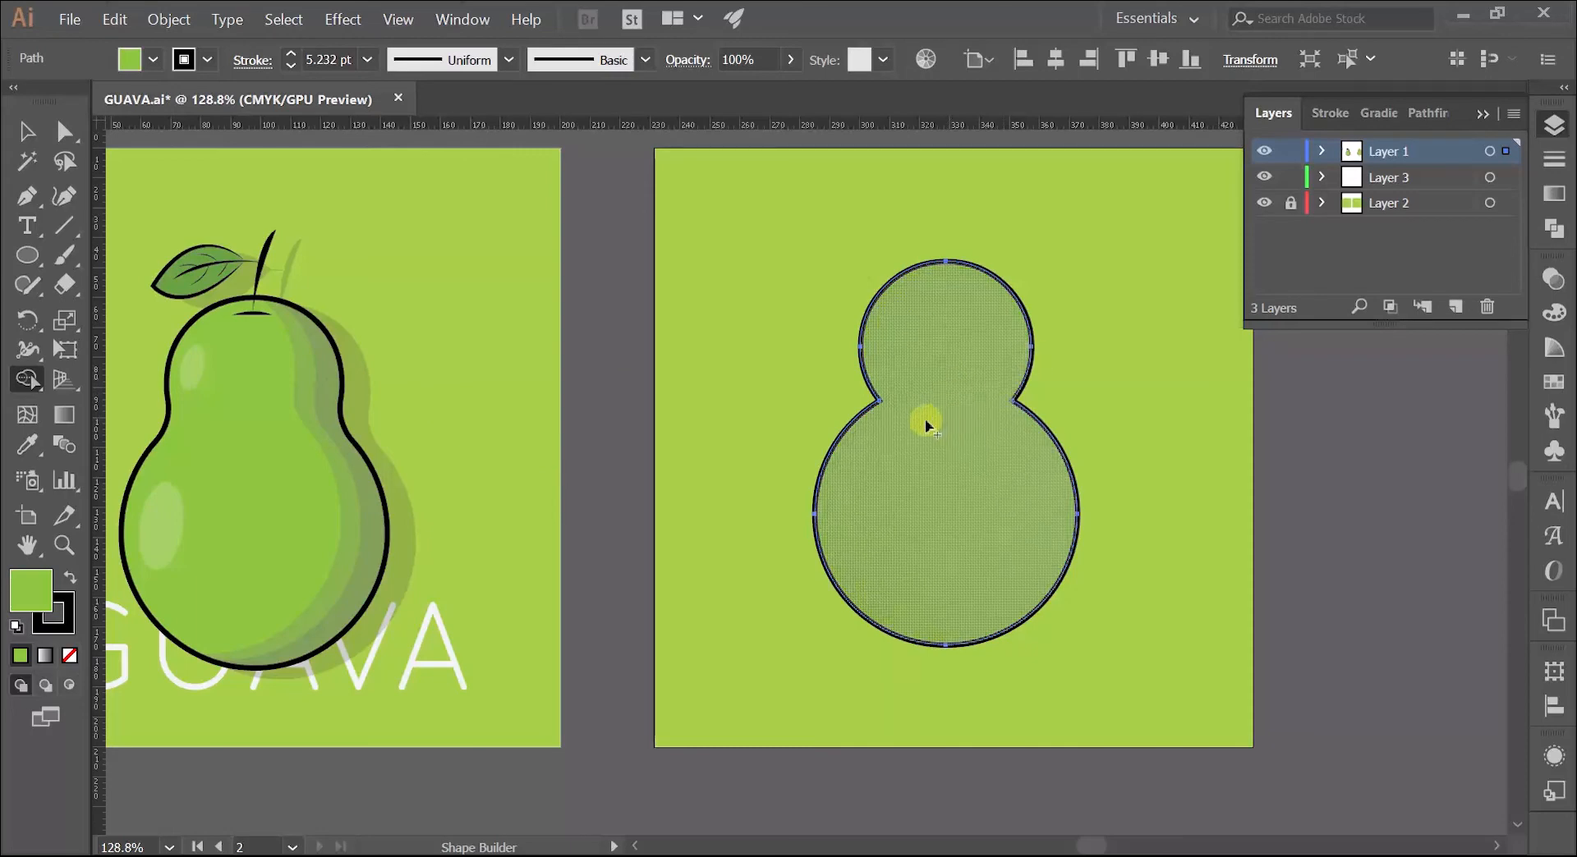
key(v)
click(26, 130)
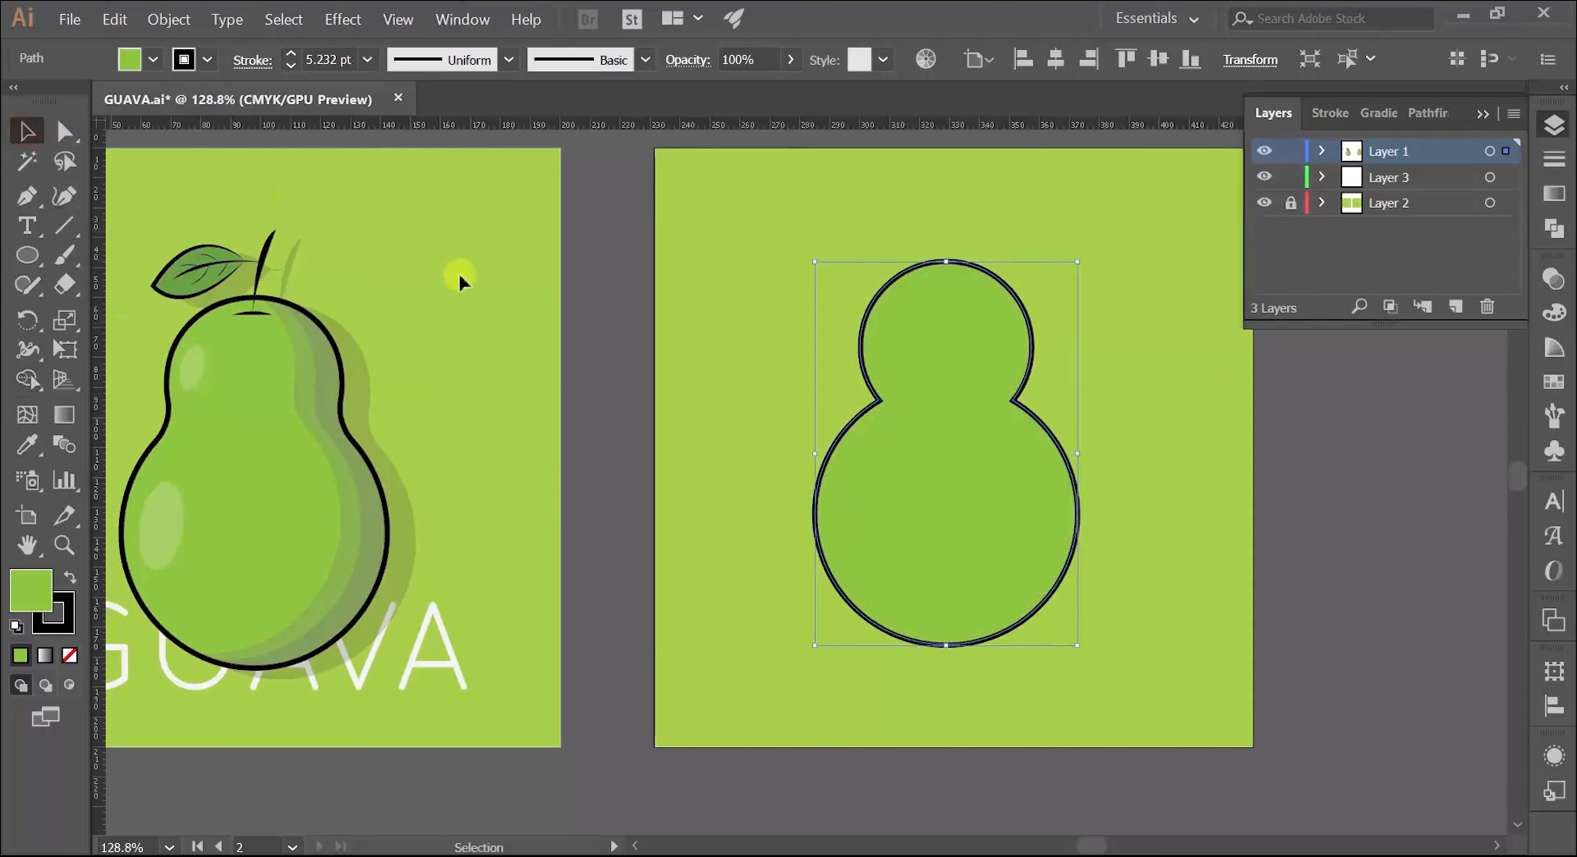
click(645, 333)
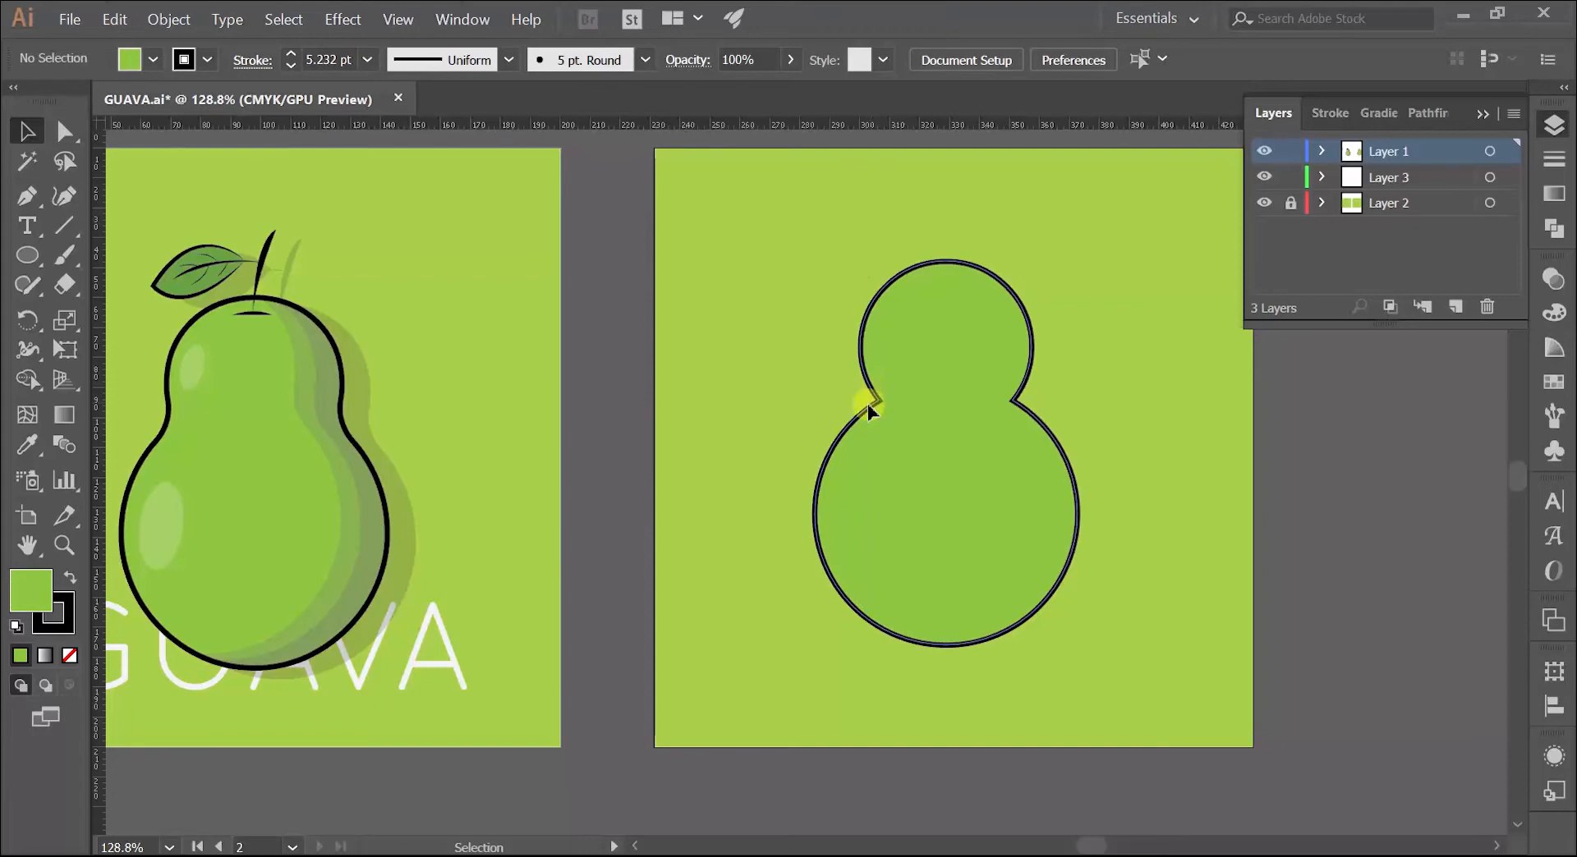
Step: Try to round the merged shape's left waist corner with the Direct Selection tool
drag(770, 344, 904, 407)
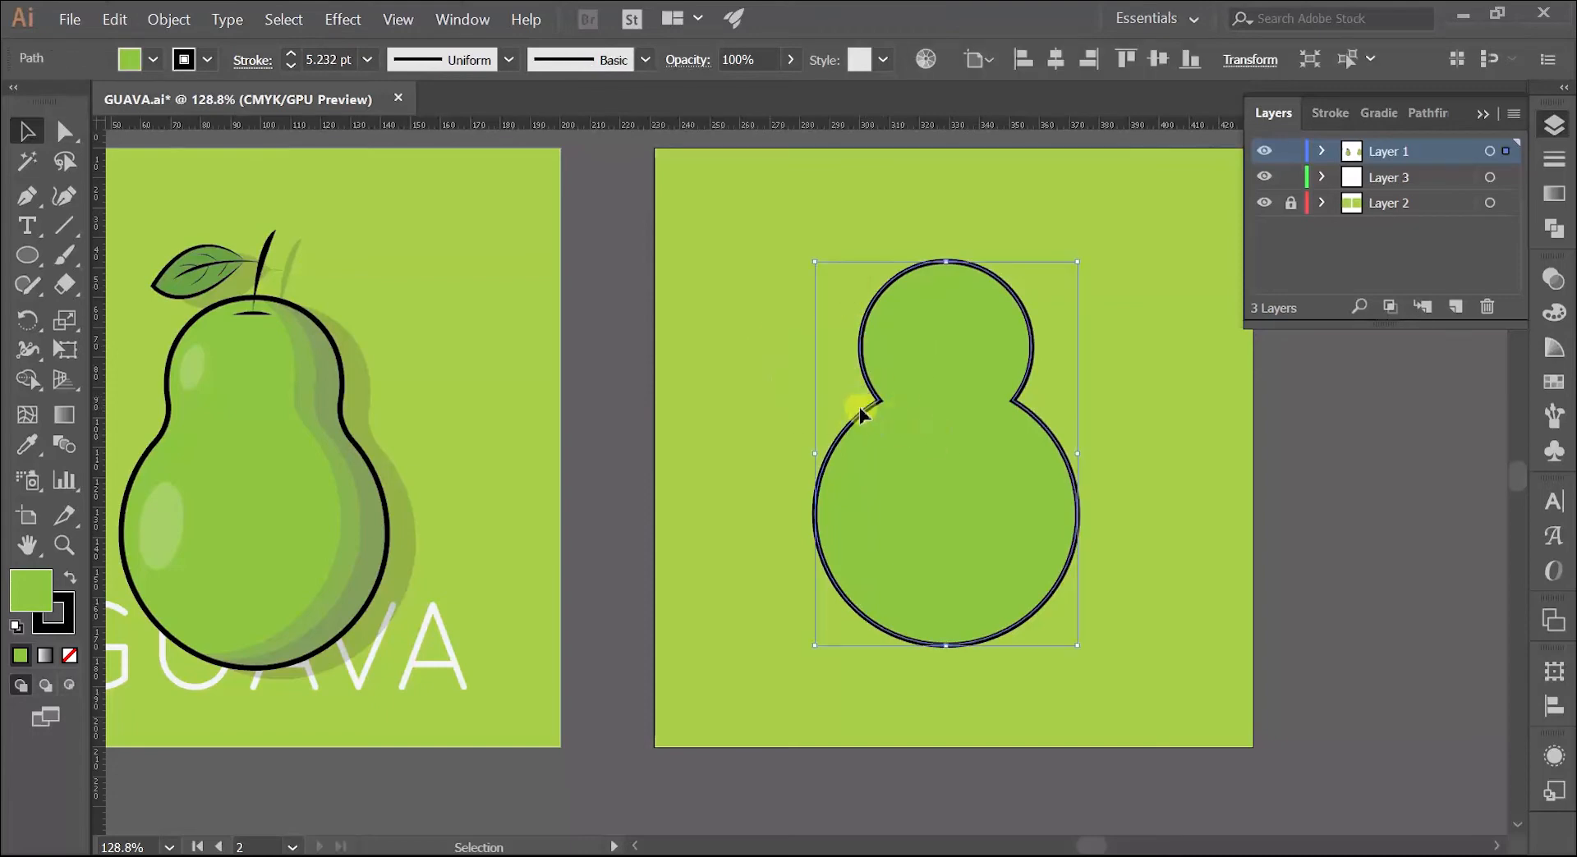
click(64, 131)
click(707, 264)
click(873, 394)
click(878, 400)
drag(862, 404, 860, 401)
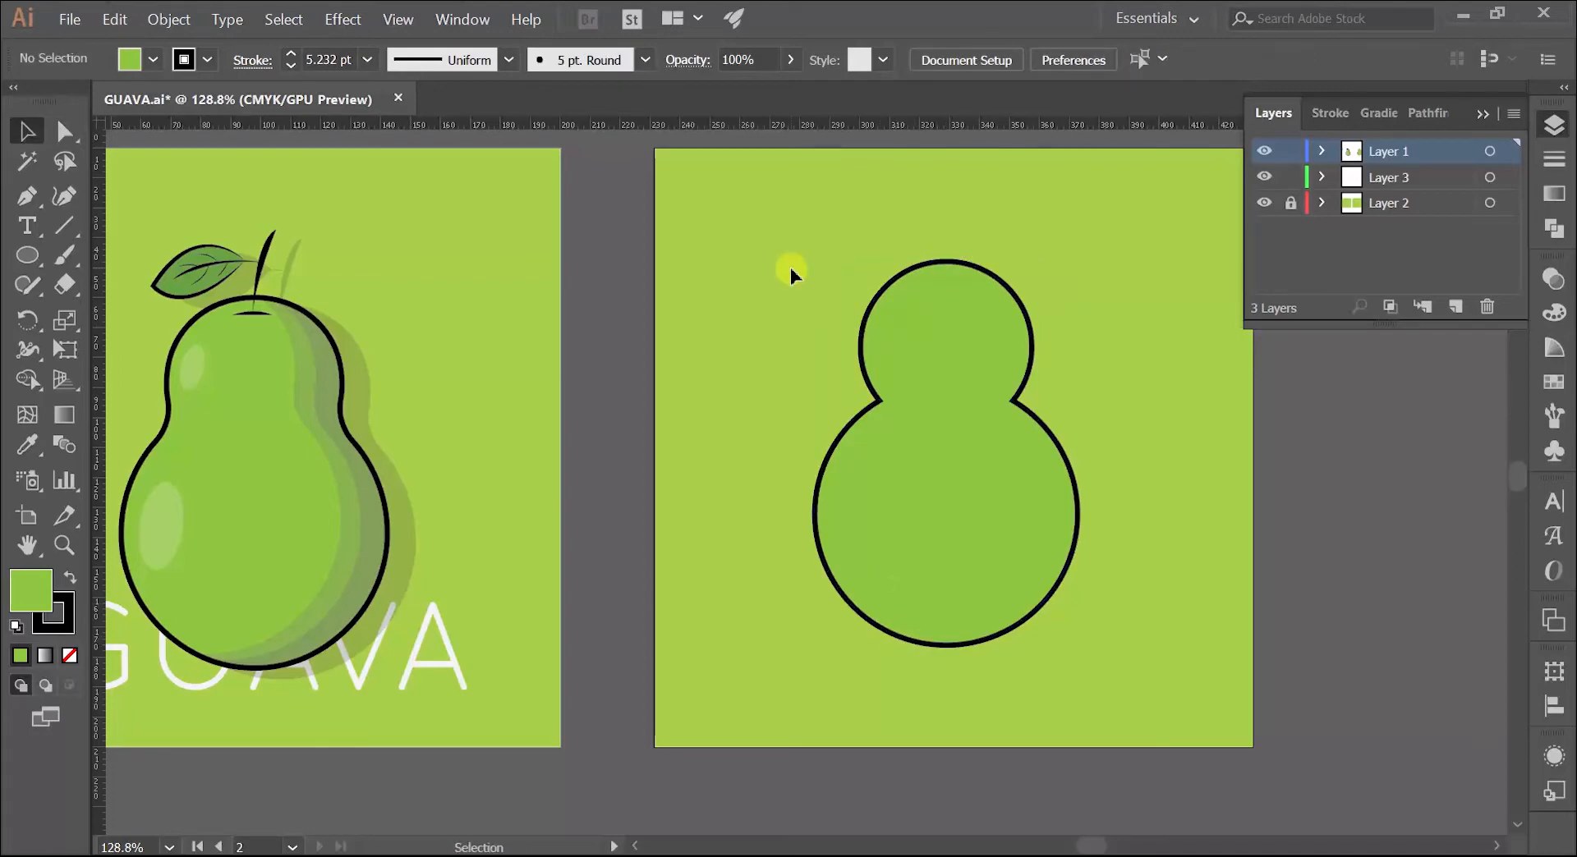
Step: Cut the merged body's path at its topmost and bottommost anchor points to split it into two halves
click(923, 328)
click(65, 130)
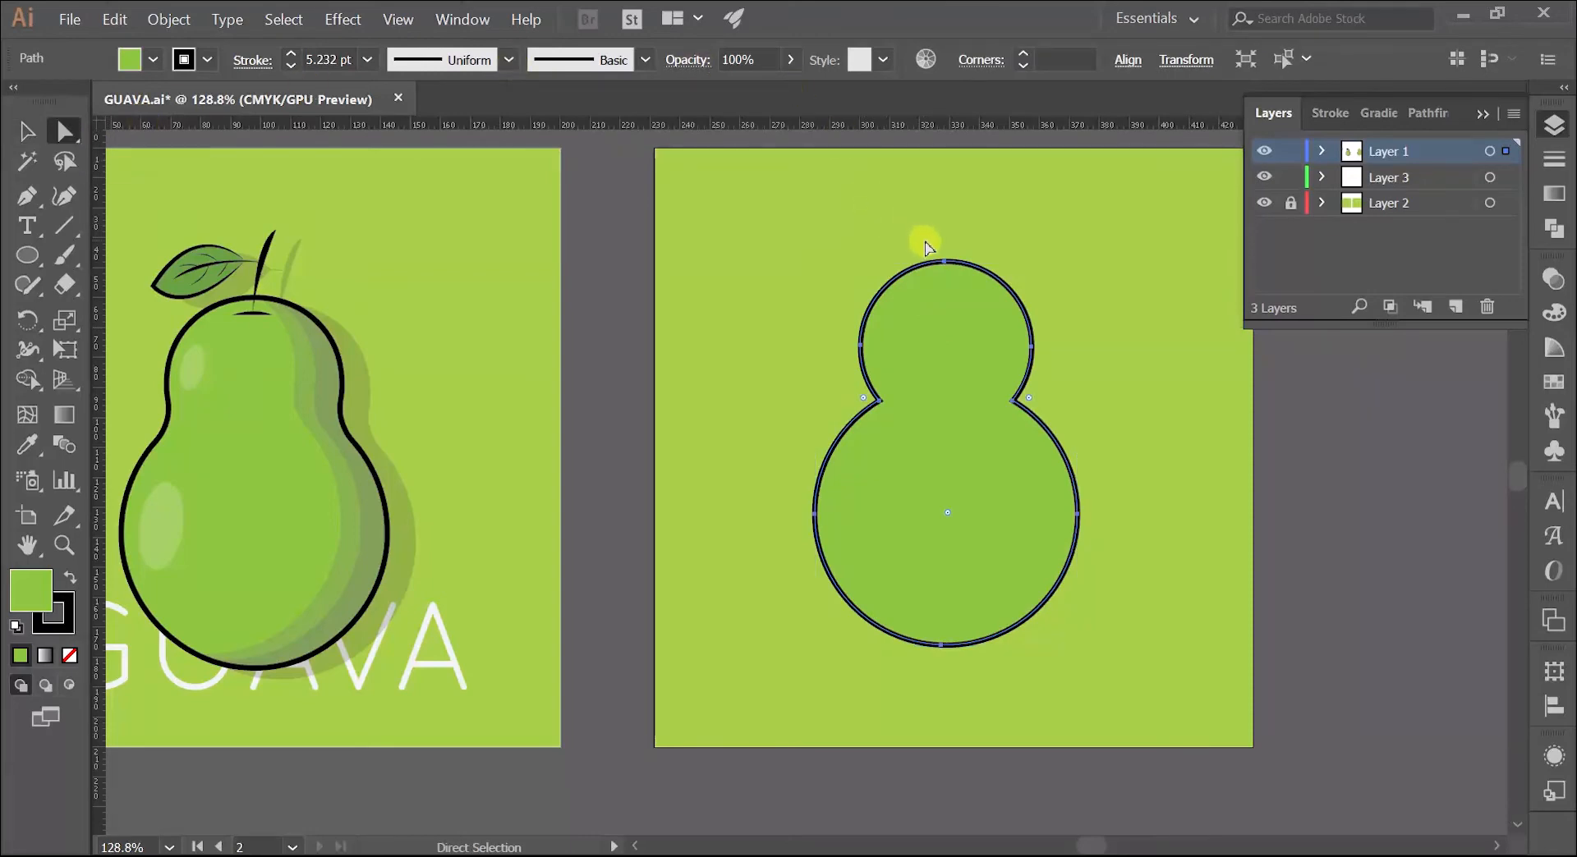
drag(928, 234, 965, 287)
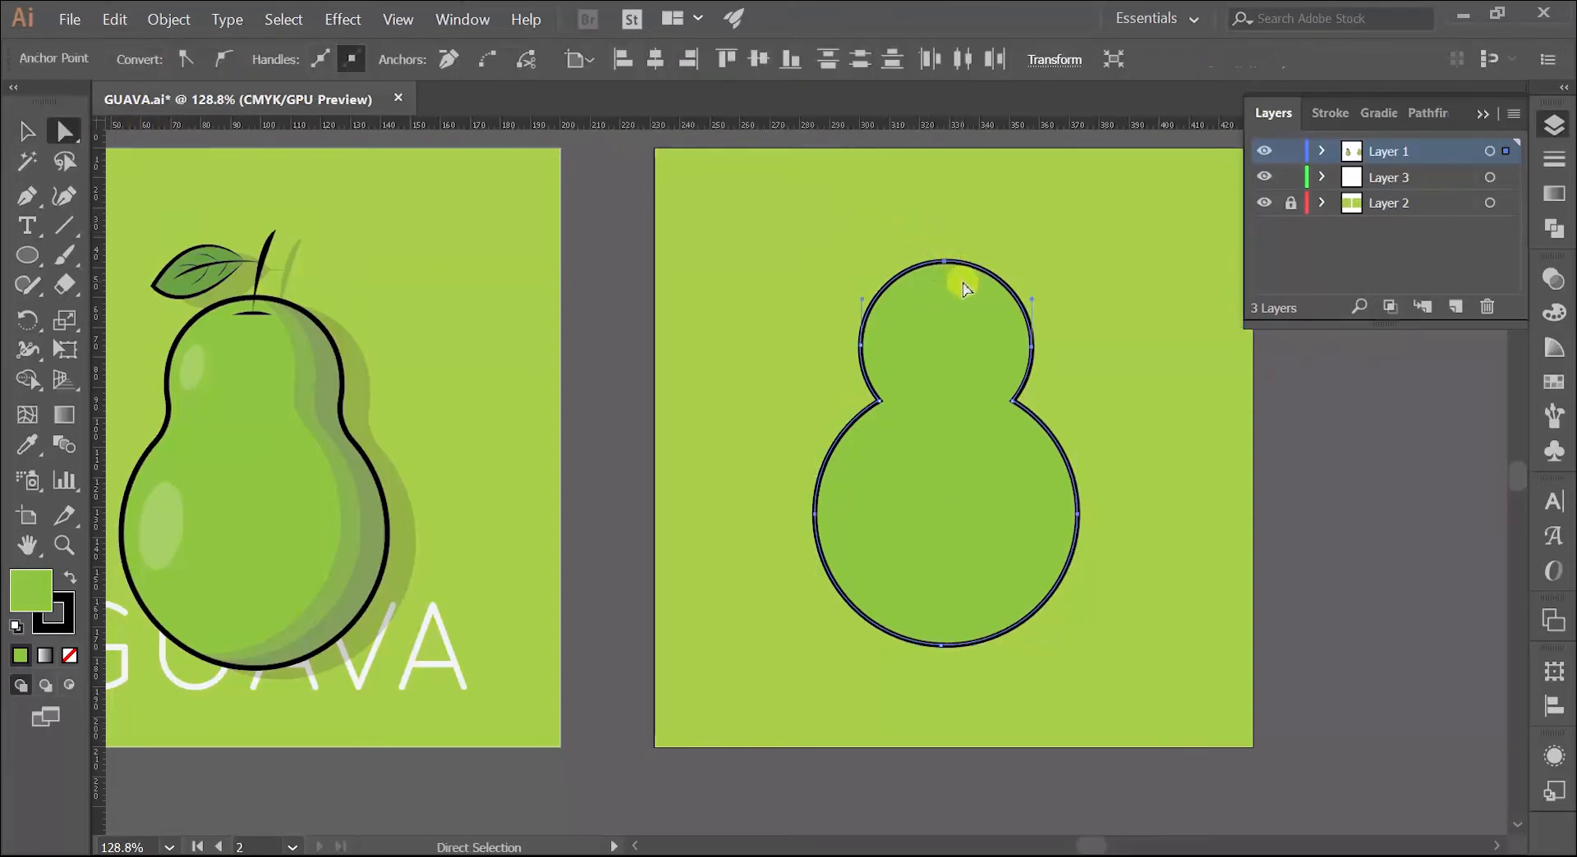
click(528, 60)
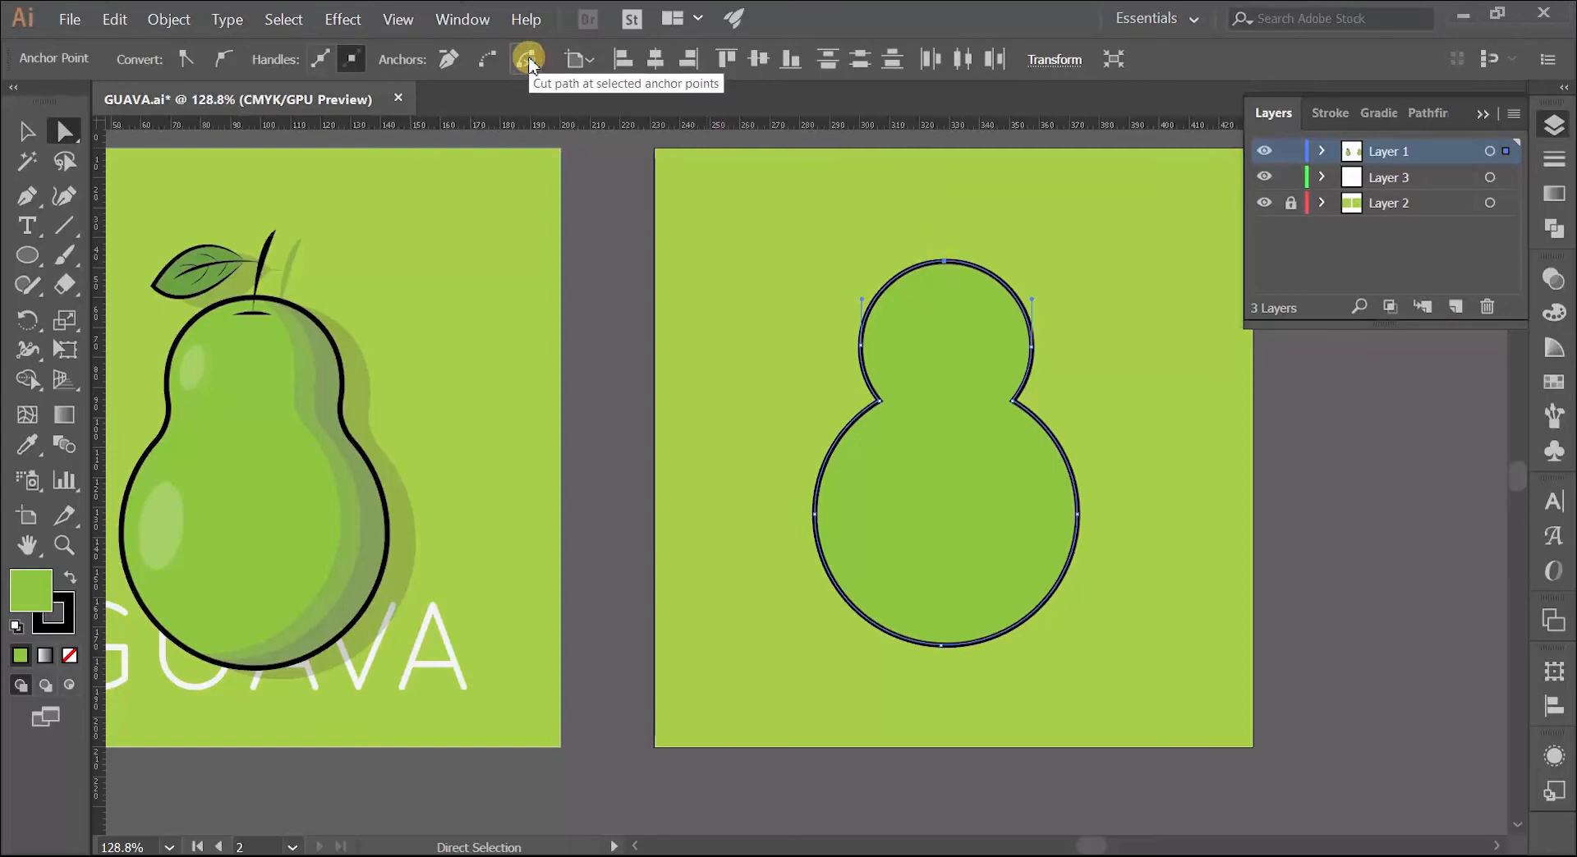
click(945, 268)
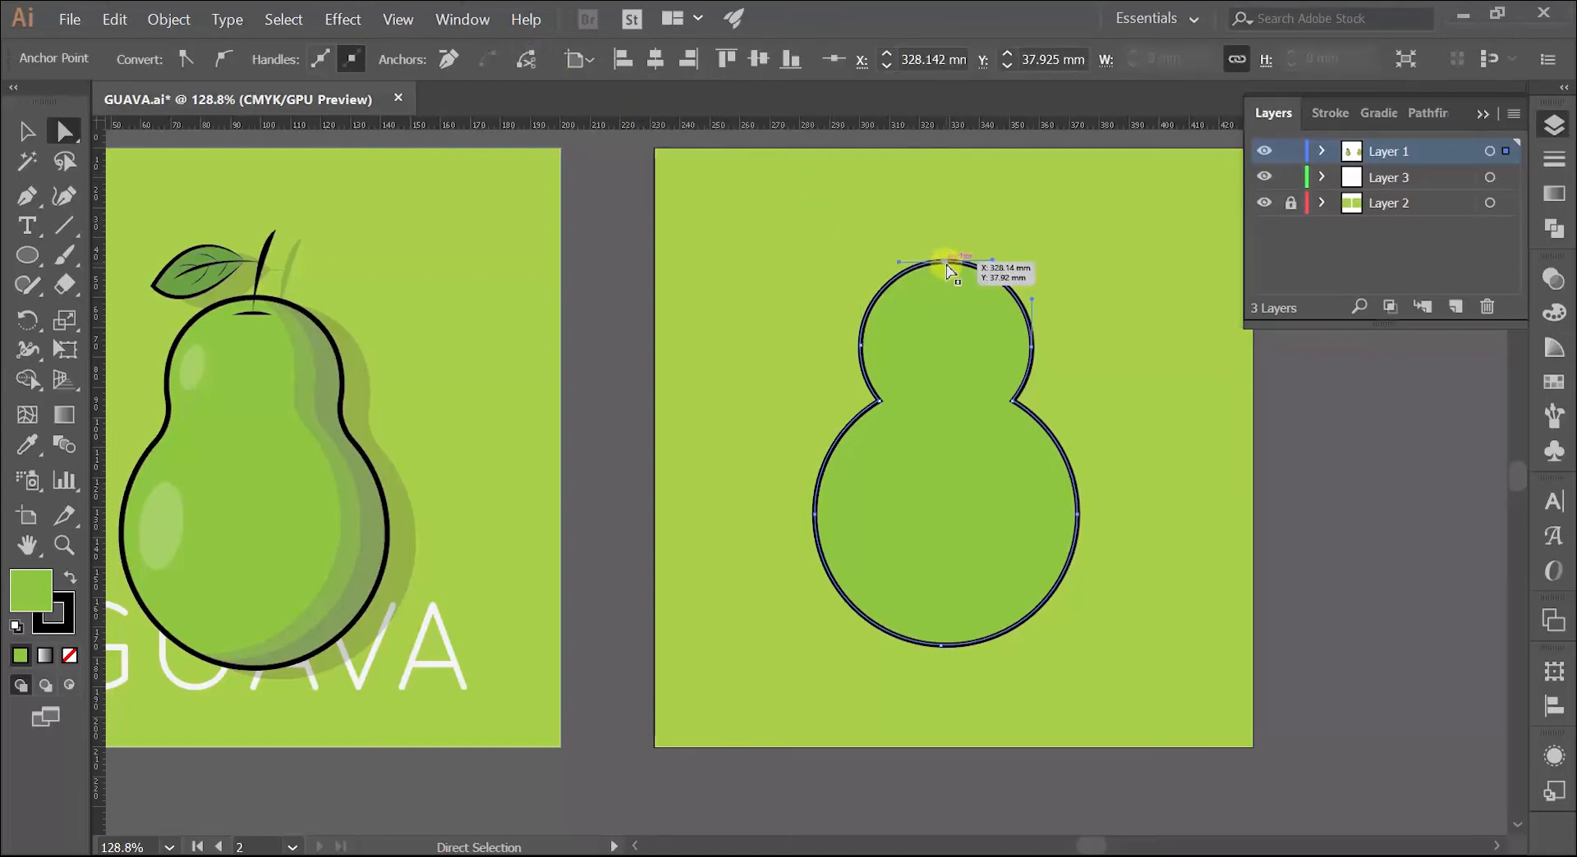
drag(918, 669, 955, 642)
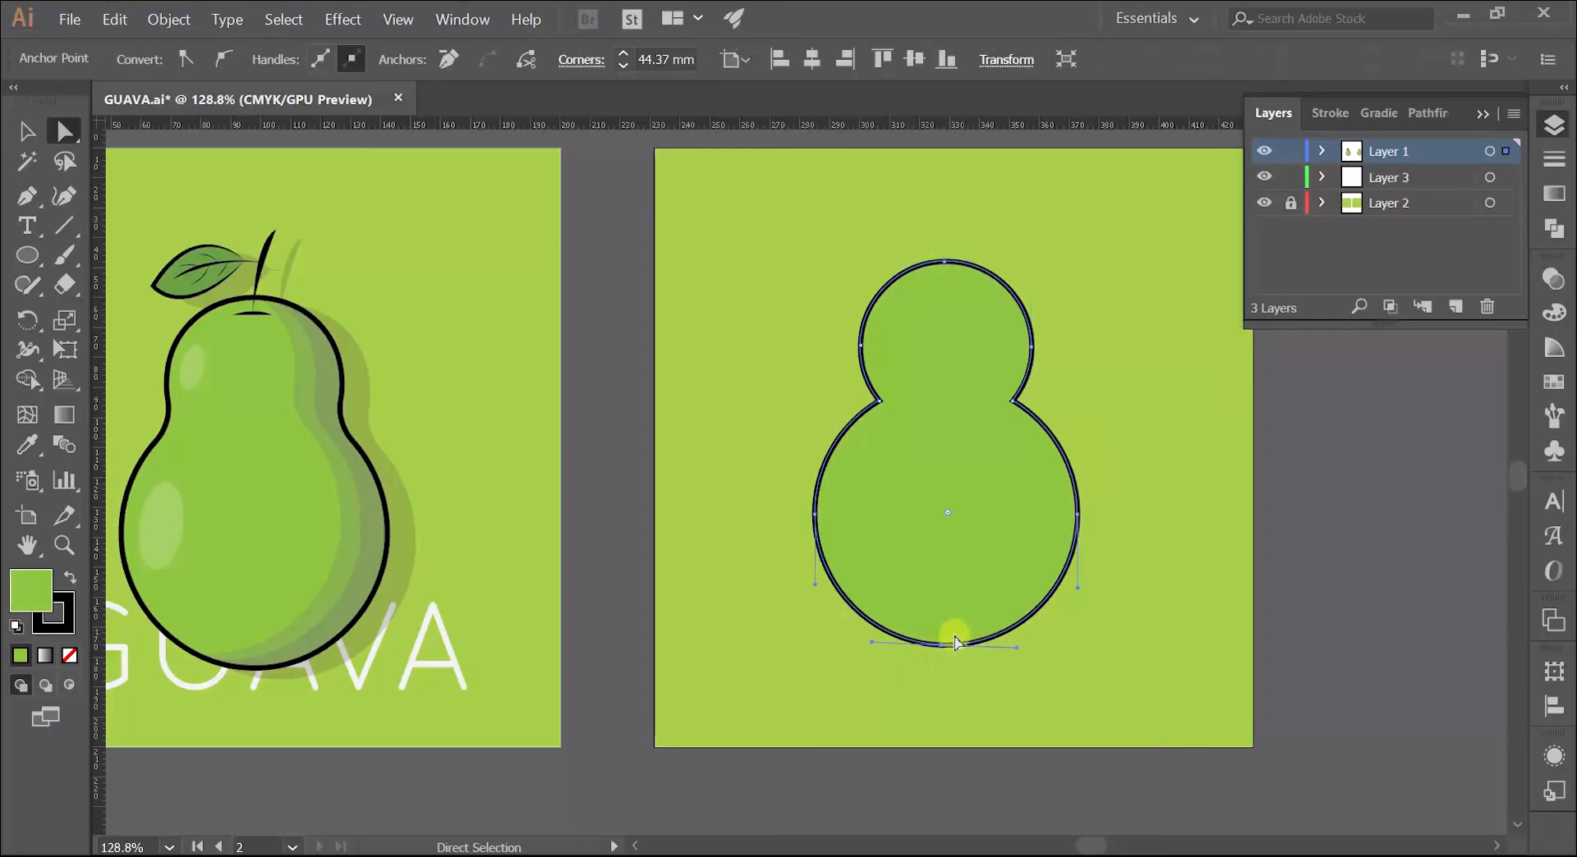
click(527, 60)
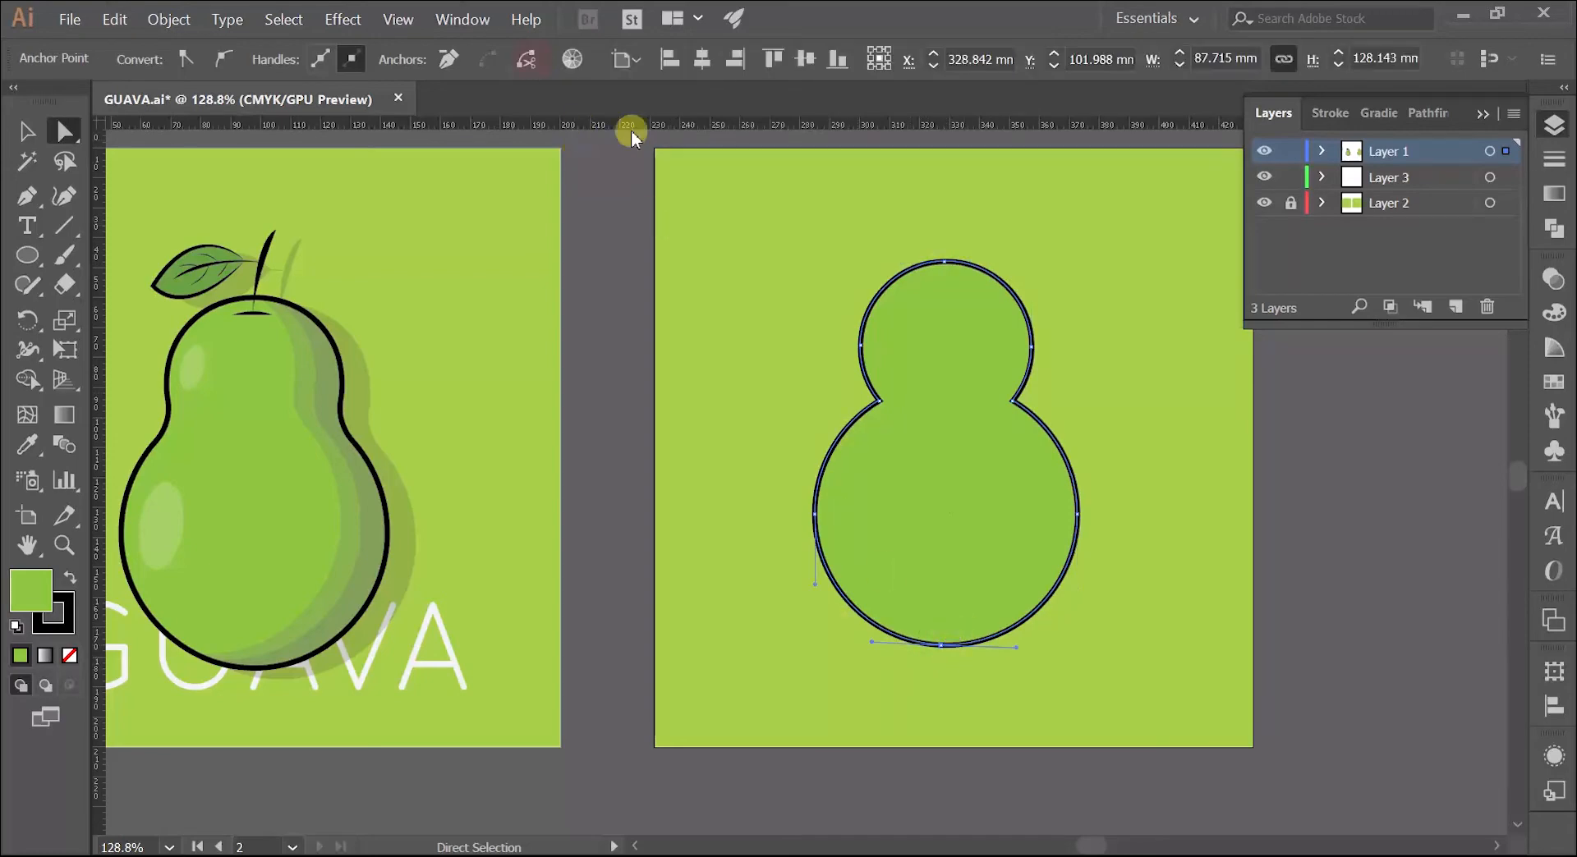
click(944, 652)
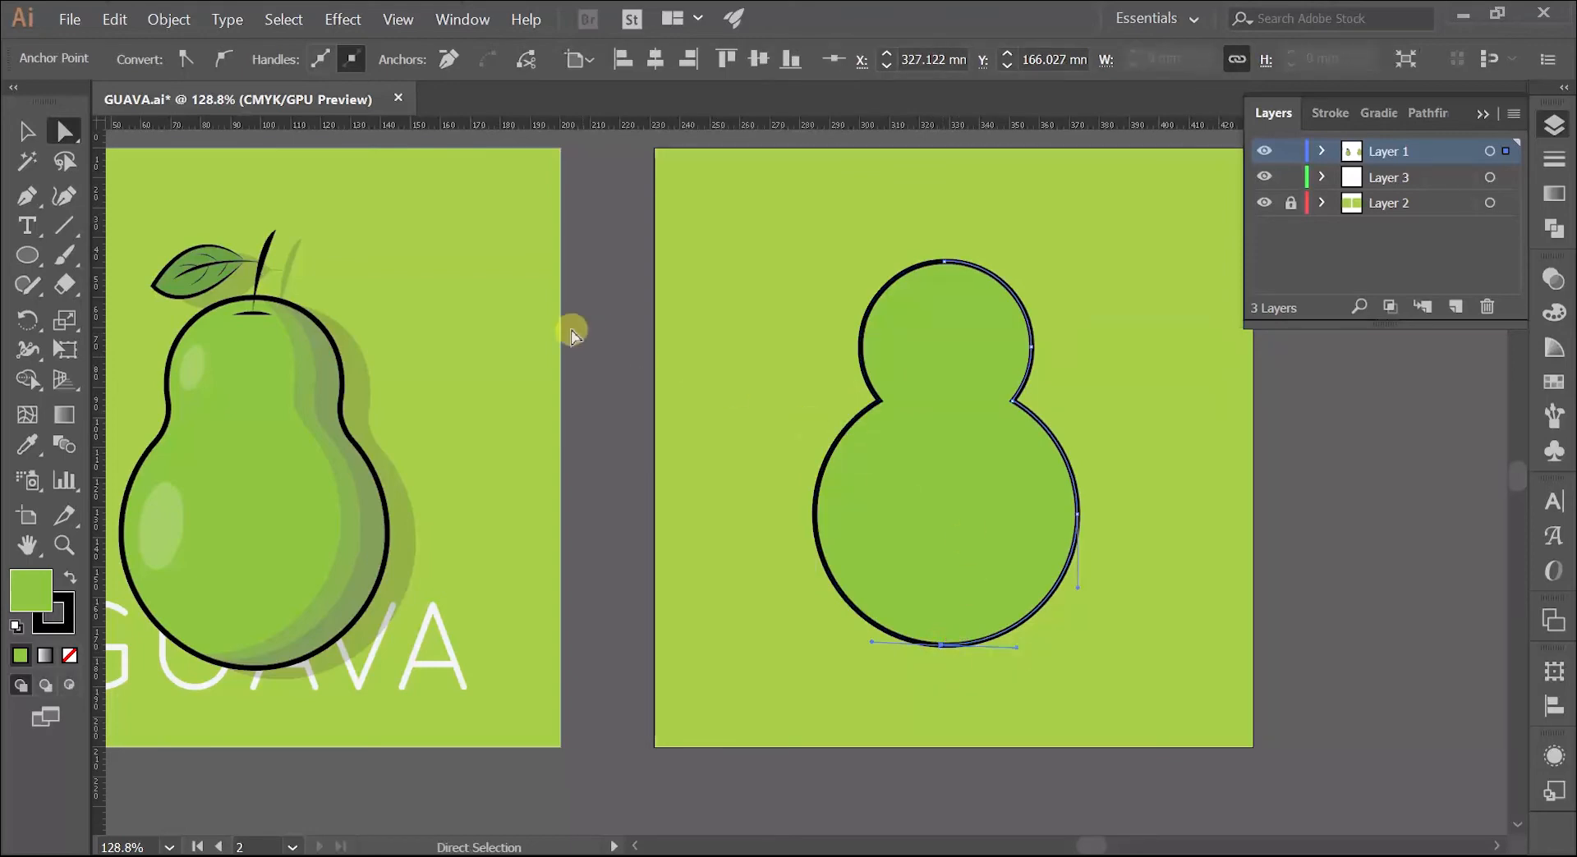
Step: Pull the right half of the body away from the left half and delete it
click(27, 131)
click(776, 288)
drag(953, 355, 1028, 352)
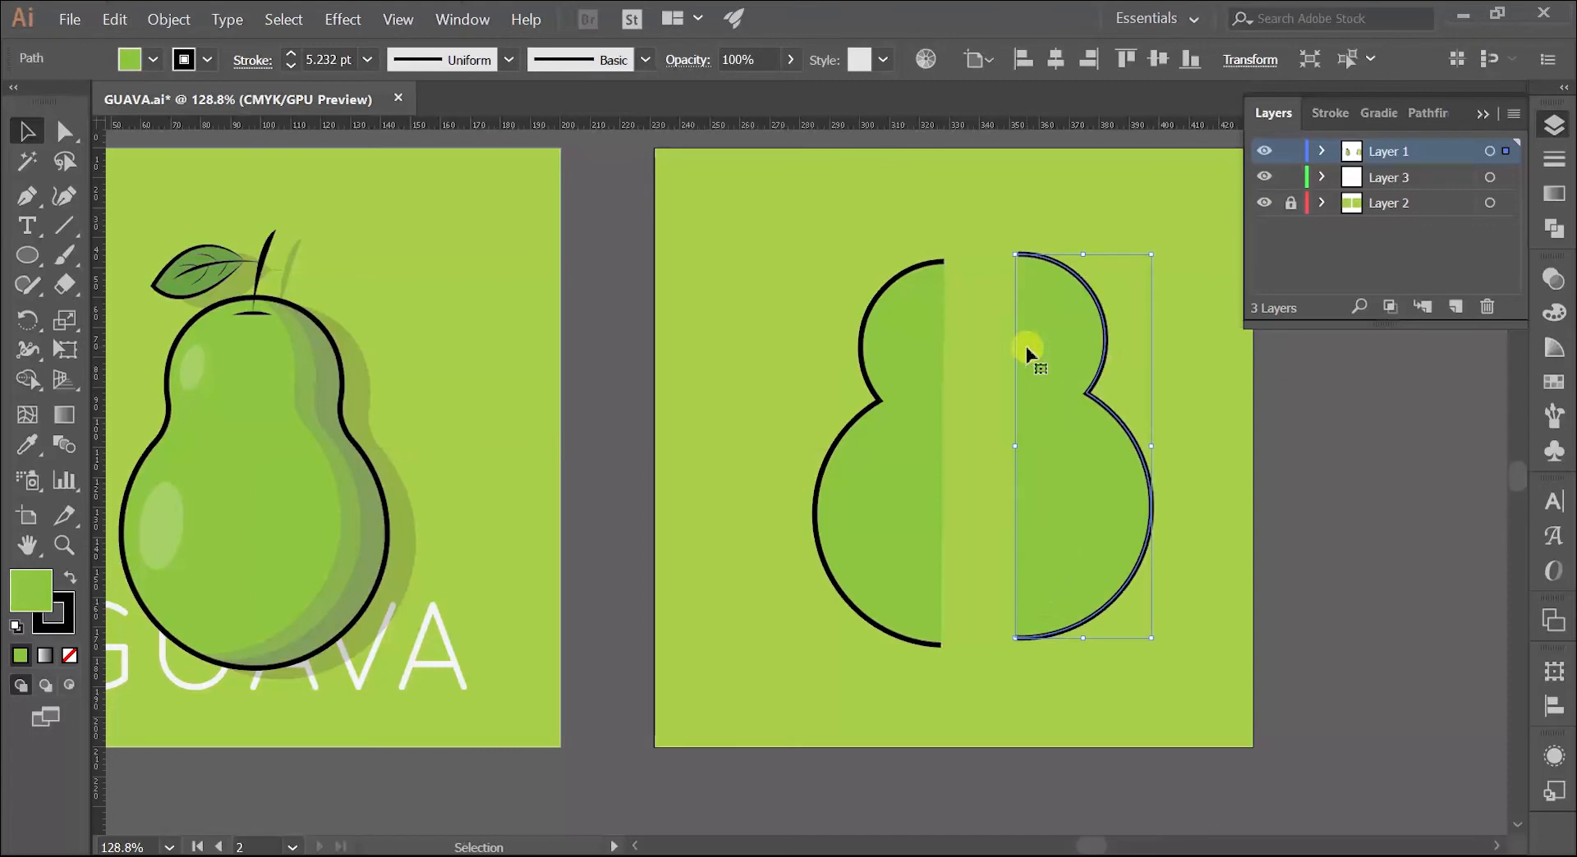
click(1003, 232)
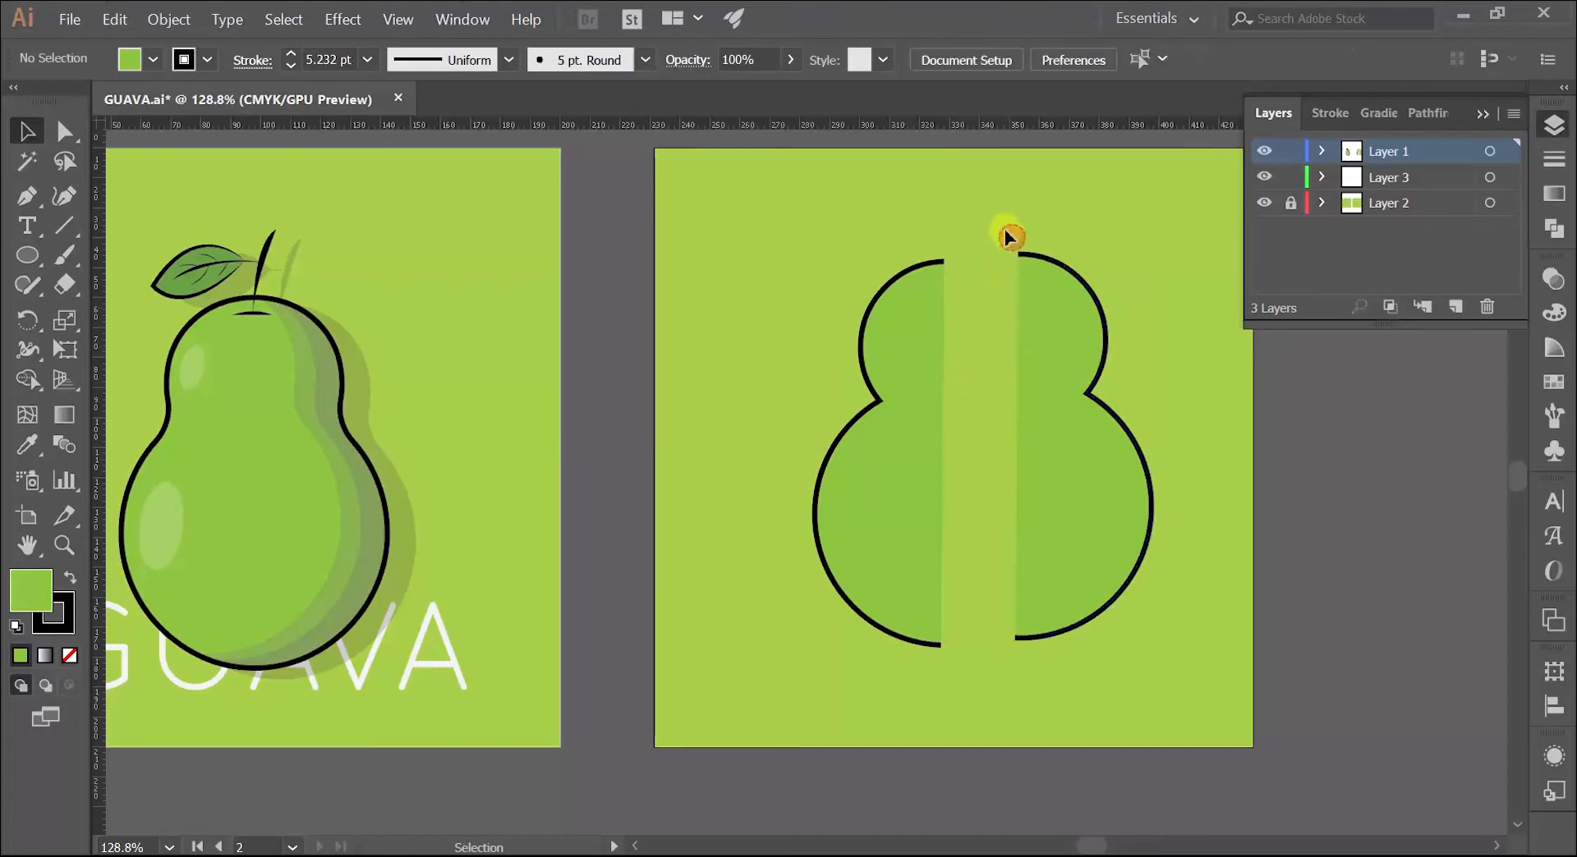
click(1099, 321)
key(Delete)
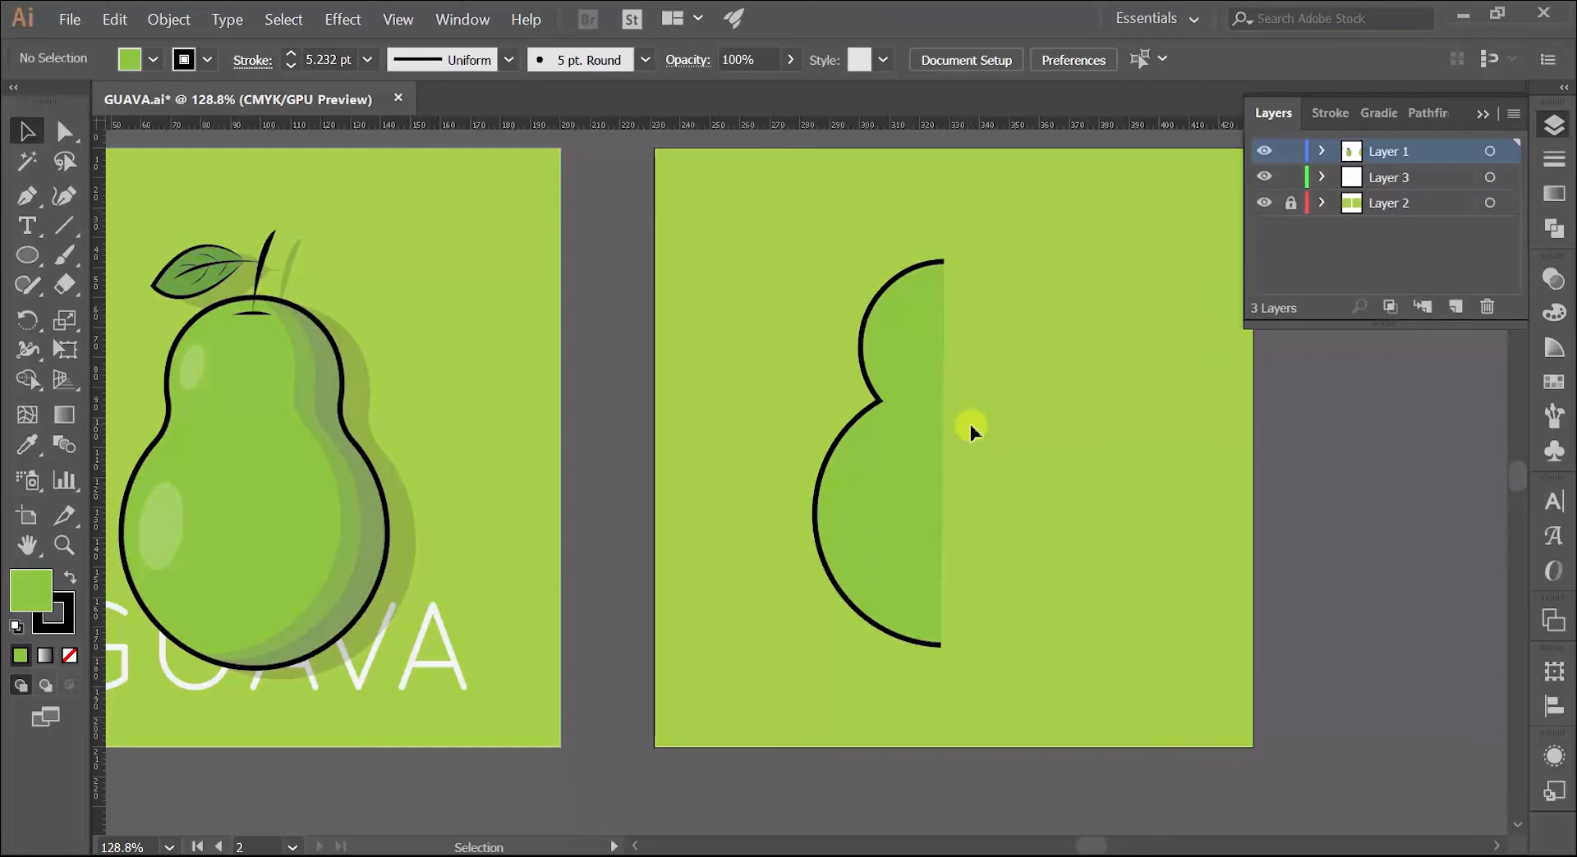
Step: Round the waist corner of the remaining left half to a radius of about 6.3 mm
key(z)
drag(828, 387, 1022, 357)
key(space)
drag(1022, 358, 731, 345)
key(v)
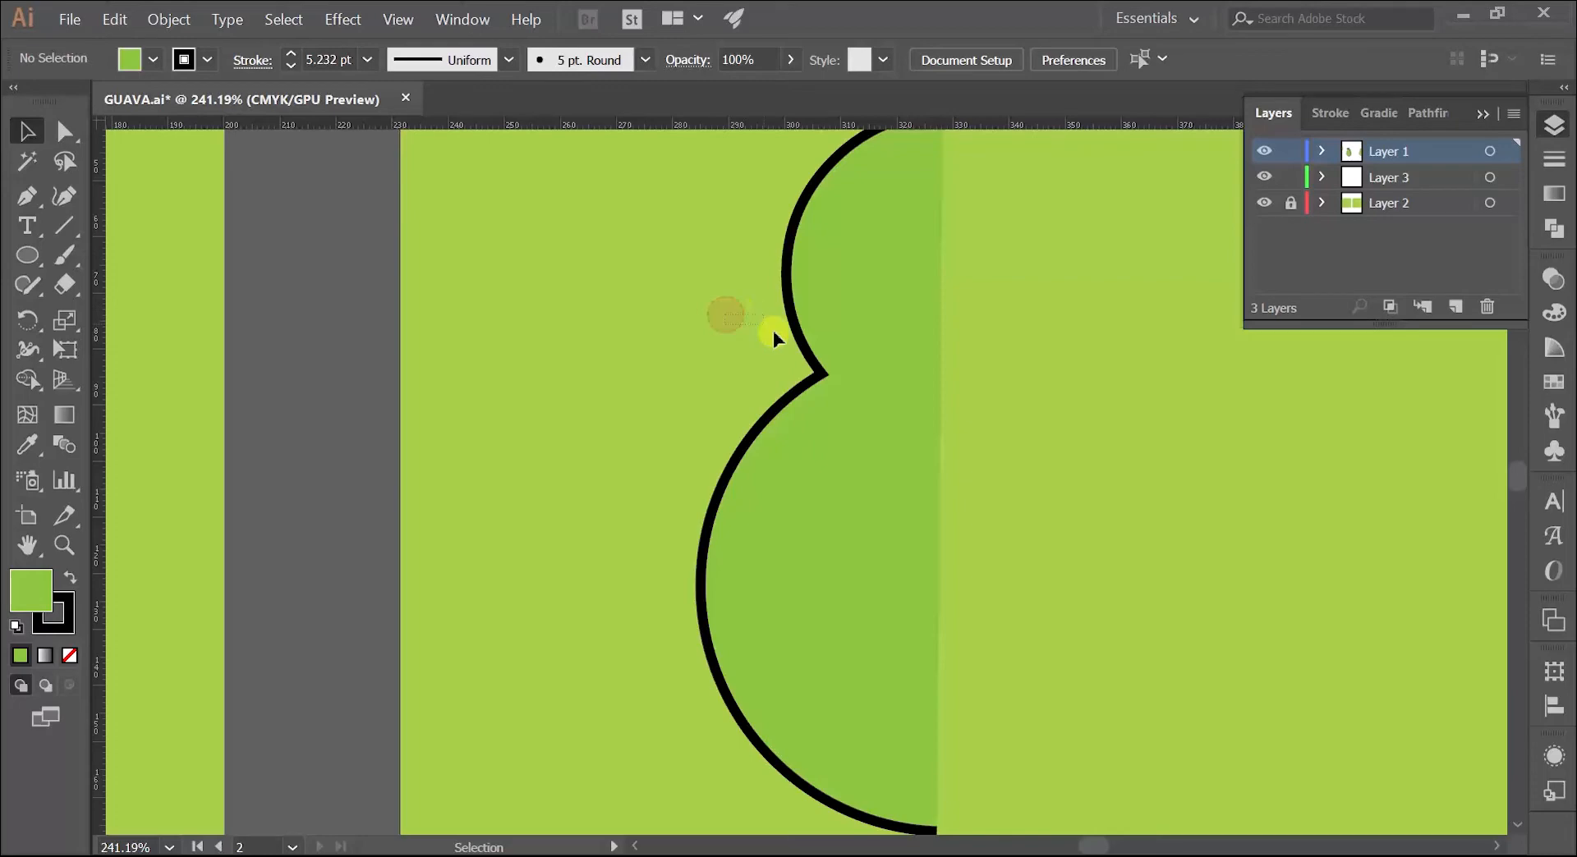
click(879, 430)
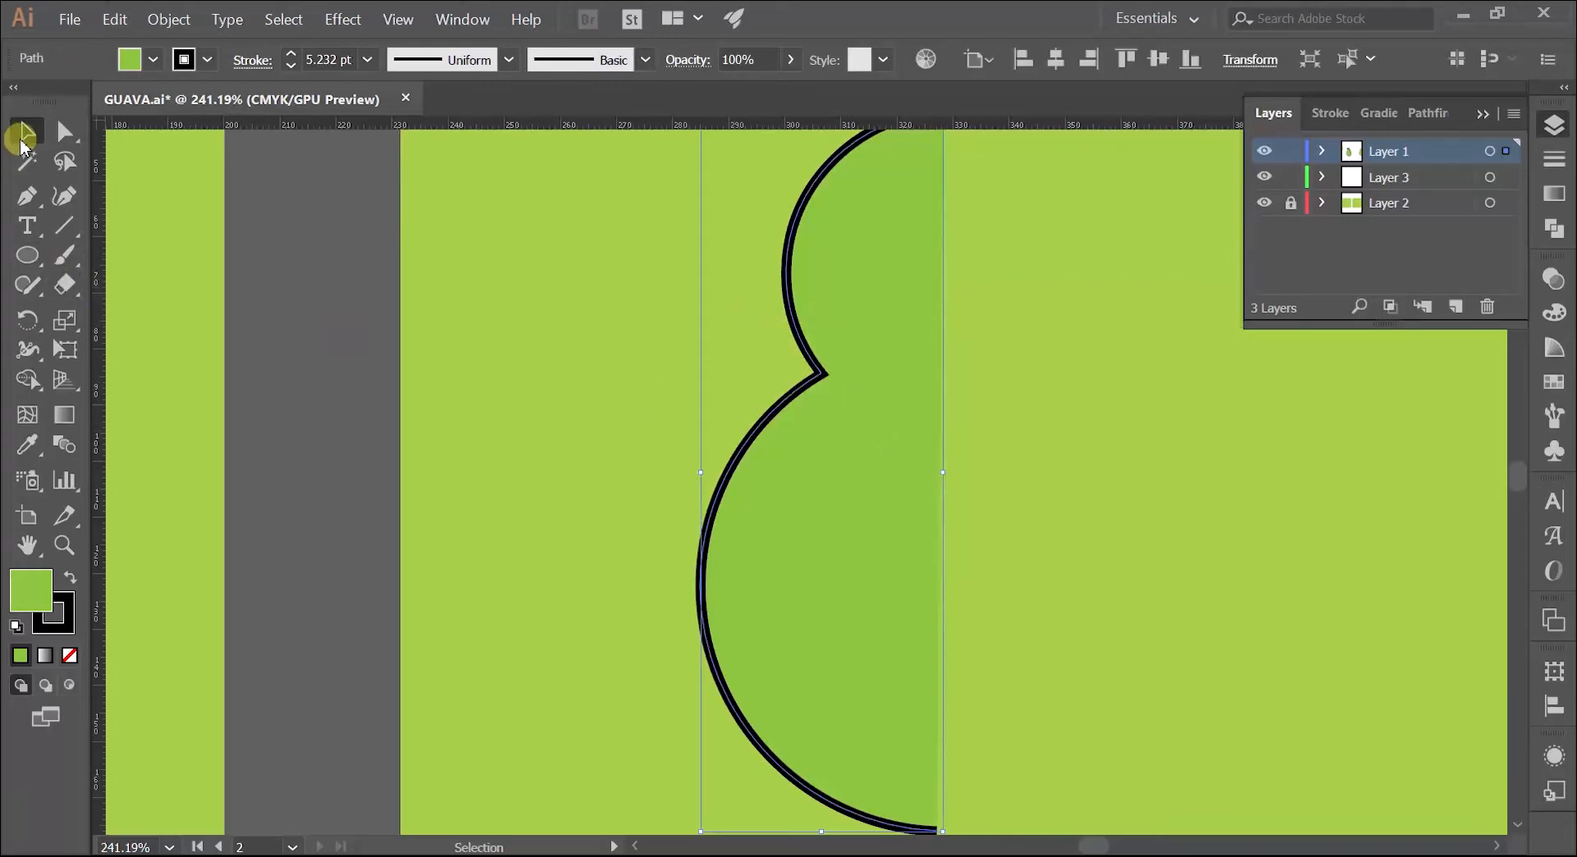
key(a)
click(69, 130)
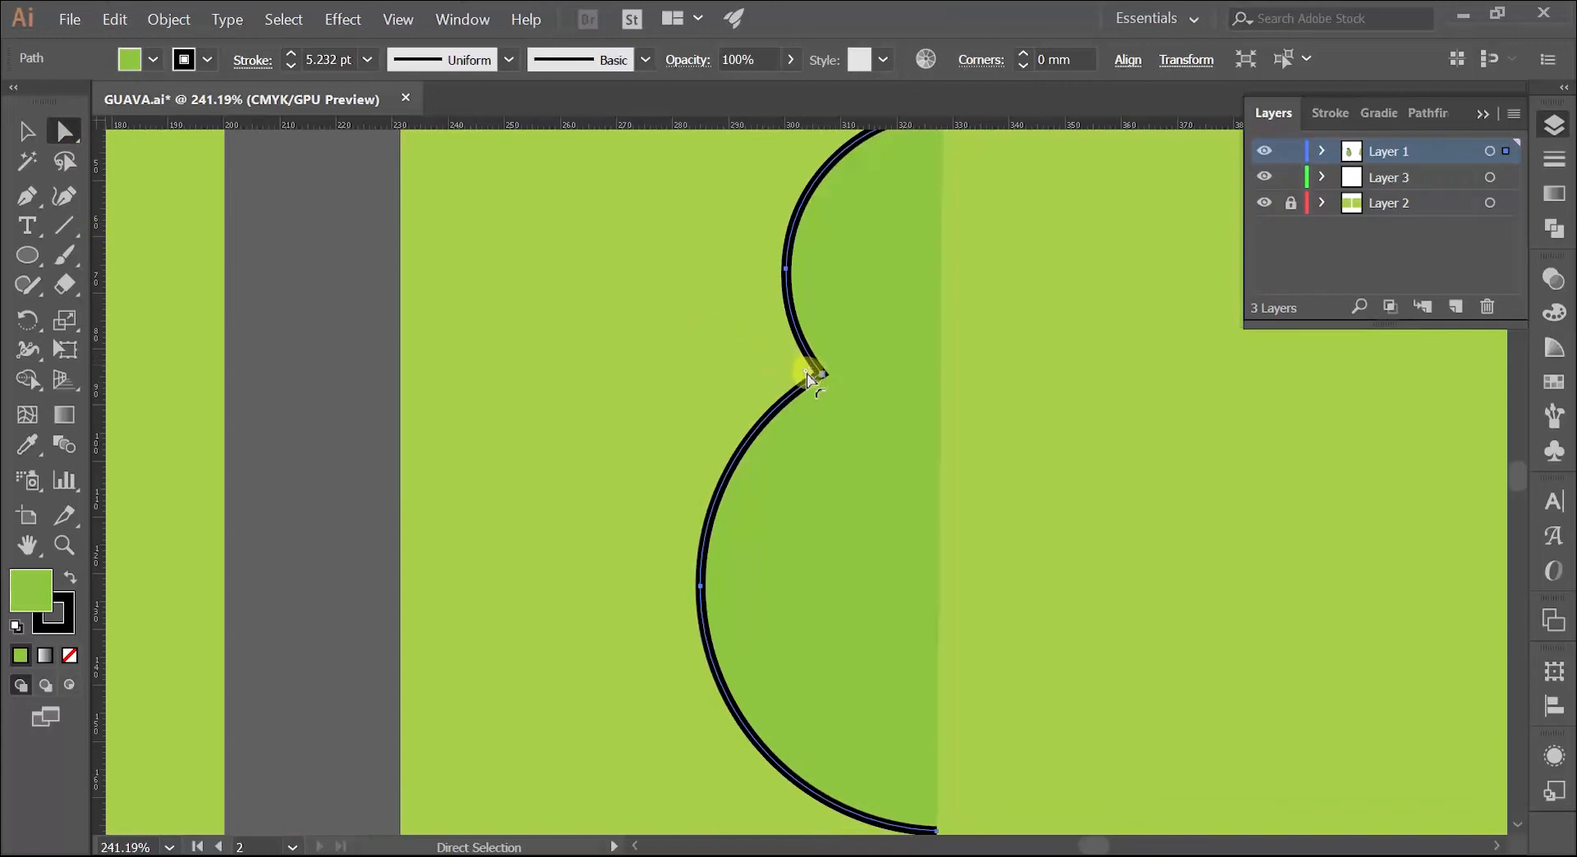
drag(807, 378, 772, 381)
click(519, 463)
Step: Duplicate the rounded left half horizontally to its right, keeping it level with the original
key(z)
drag(731, 427, 853, 520)
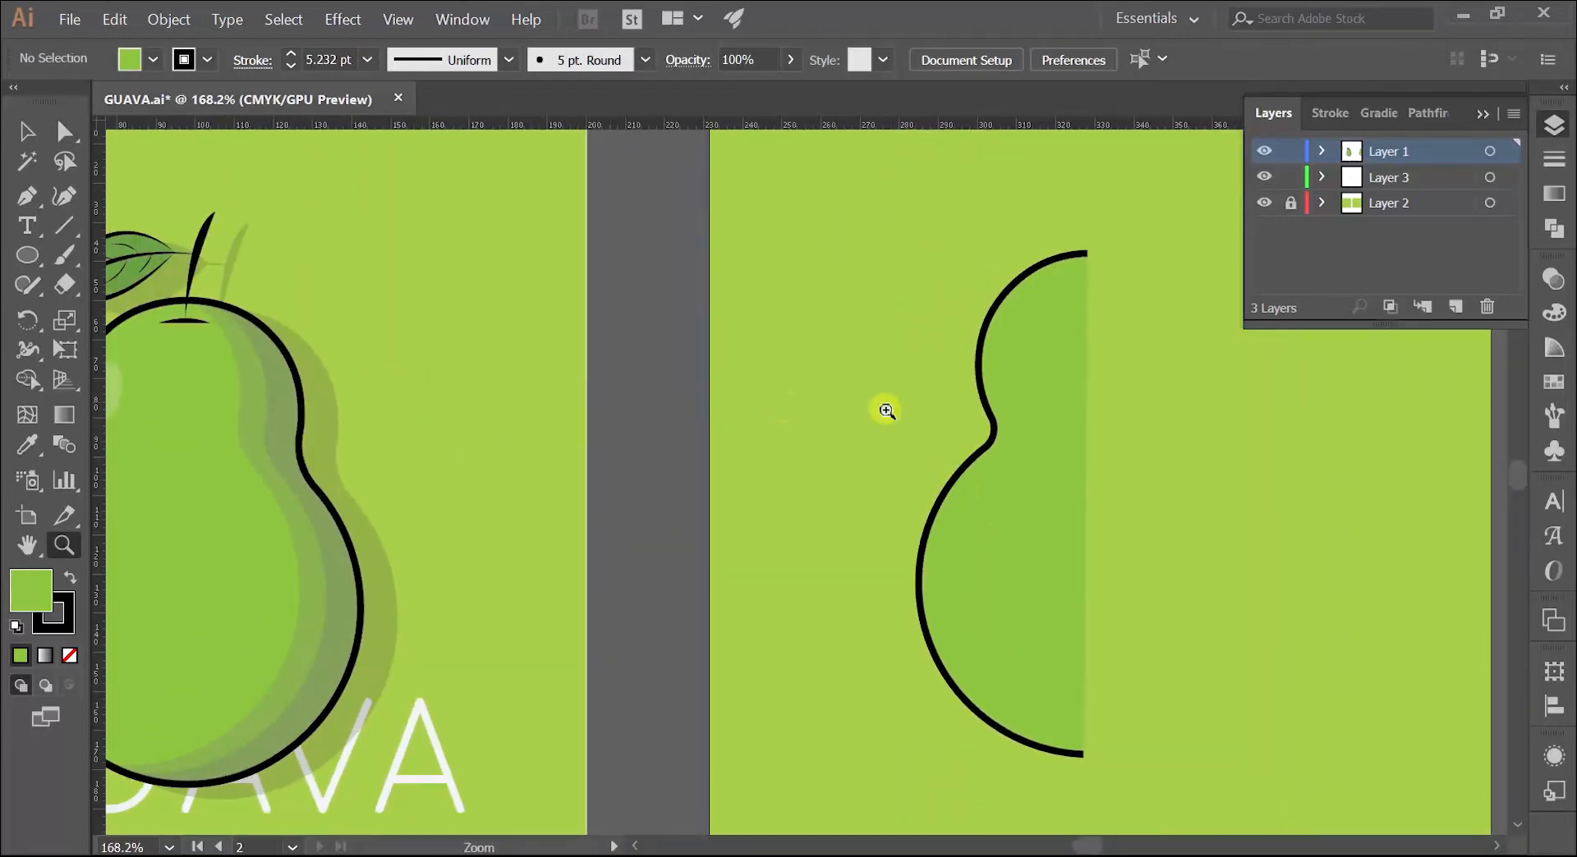
drag(884, 411, 539, 373)
key(v)
click(666, 353)
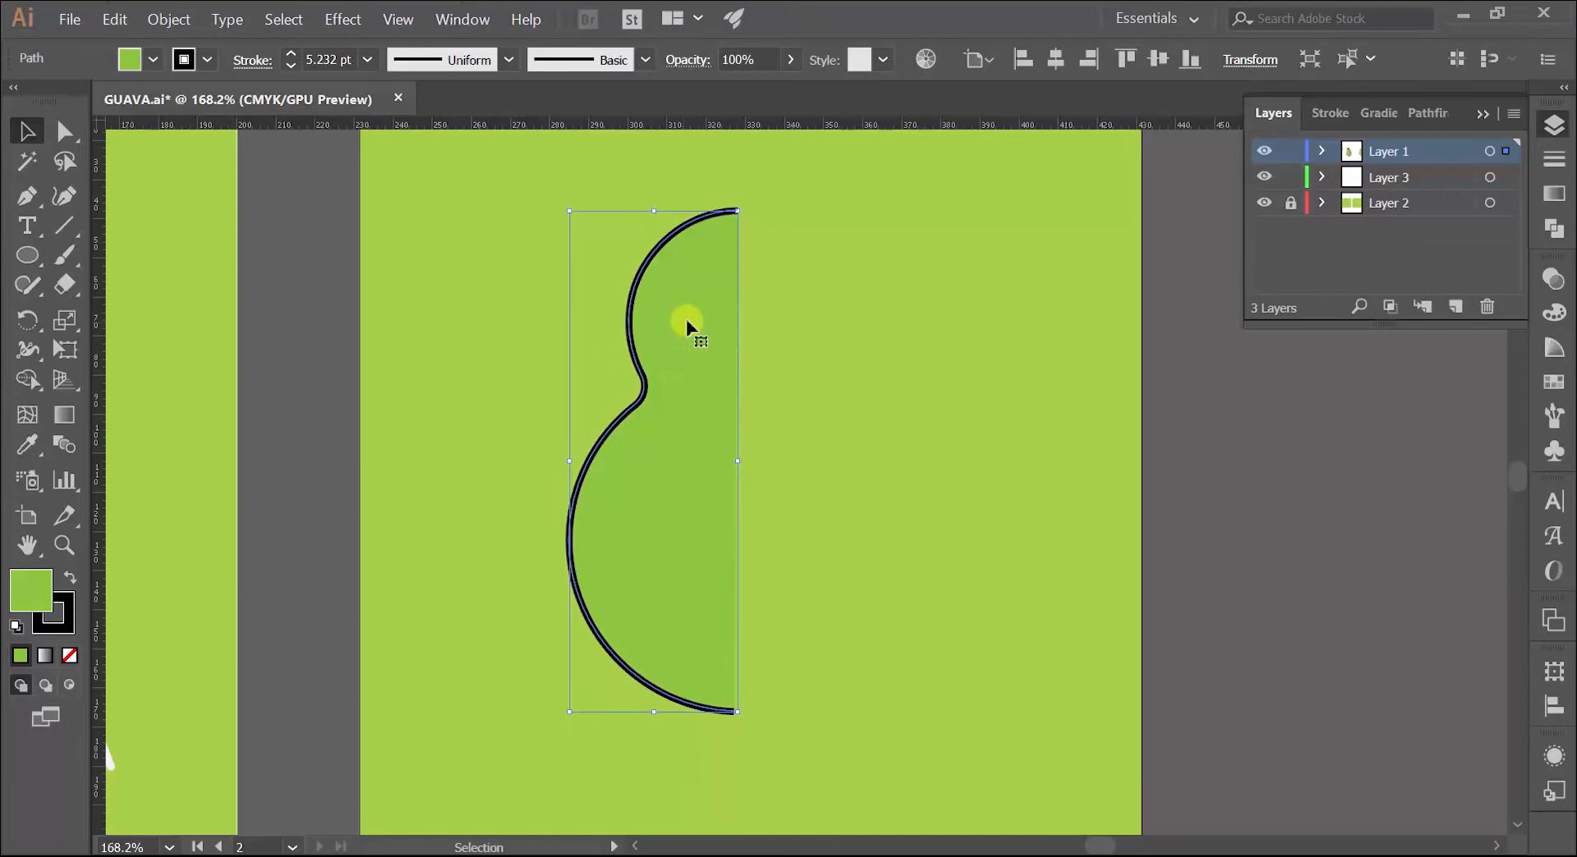
drag(686, 327, 946, 327)
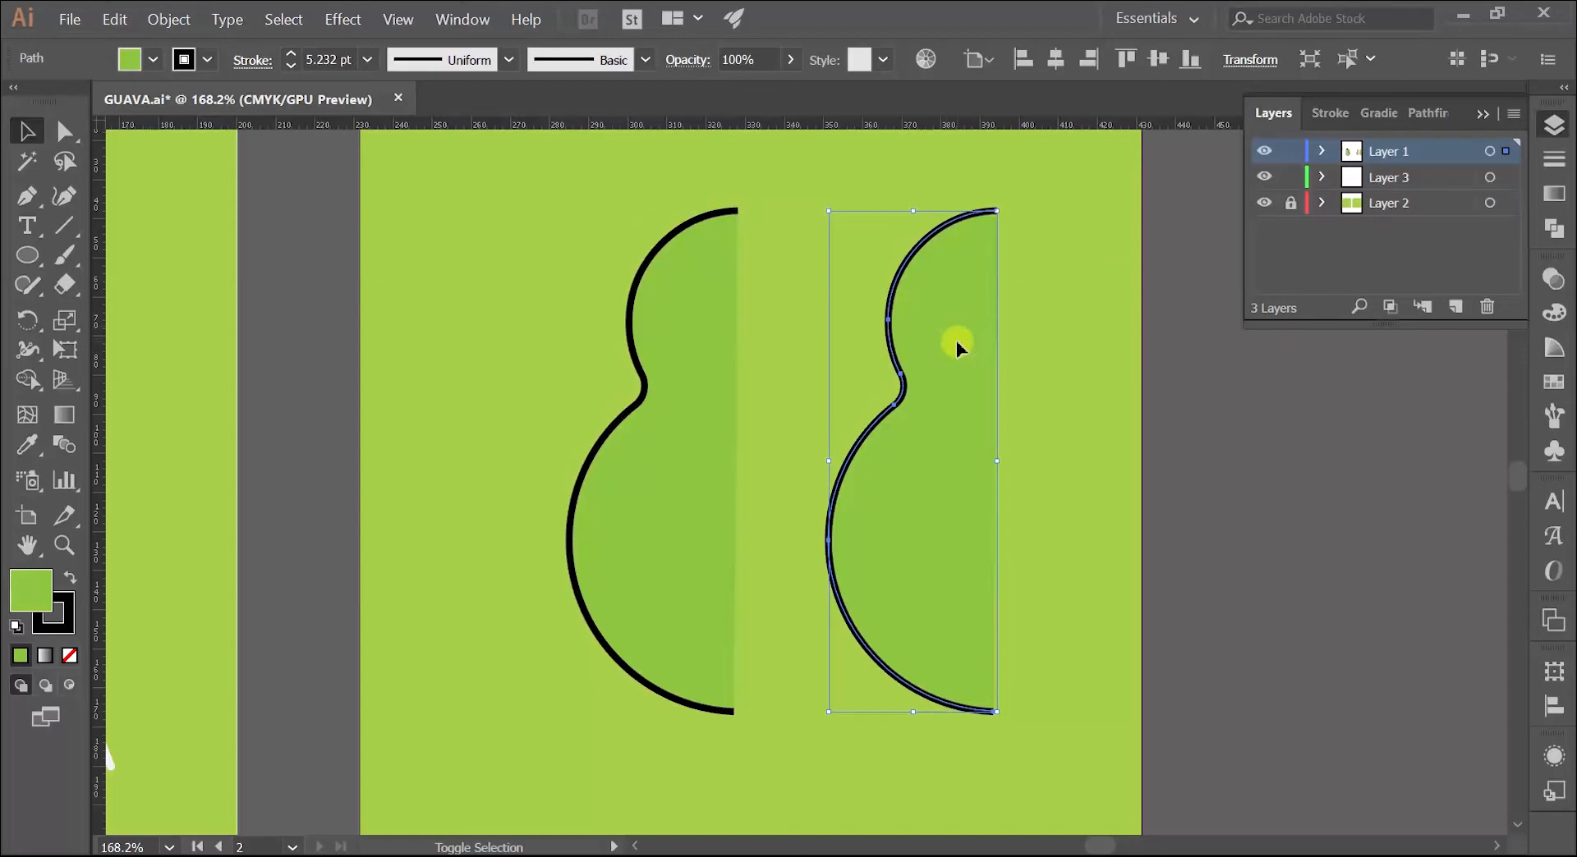
Step: Reflect the duplicated half across the vertical axis and deselect it
right_click(957, 346)
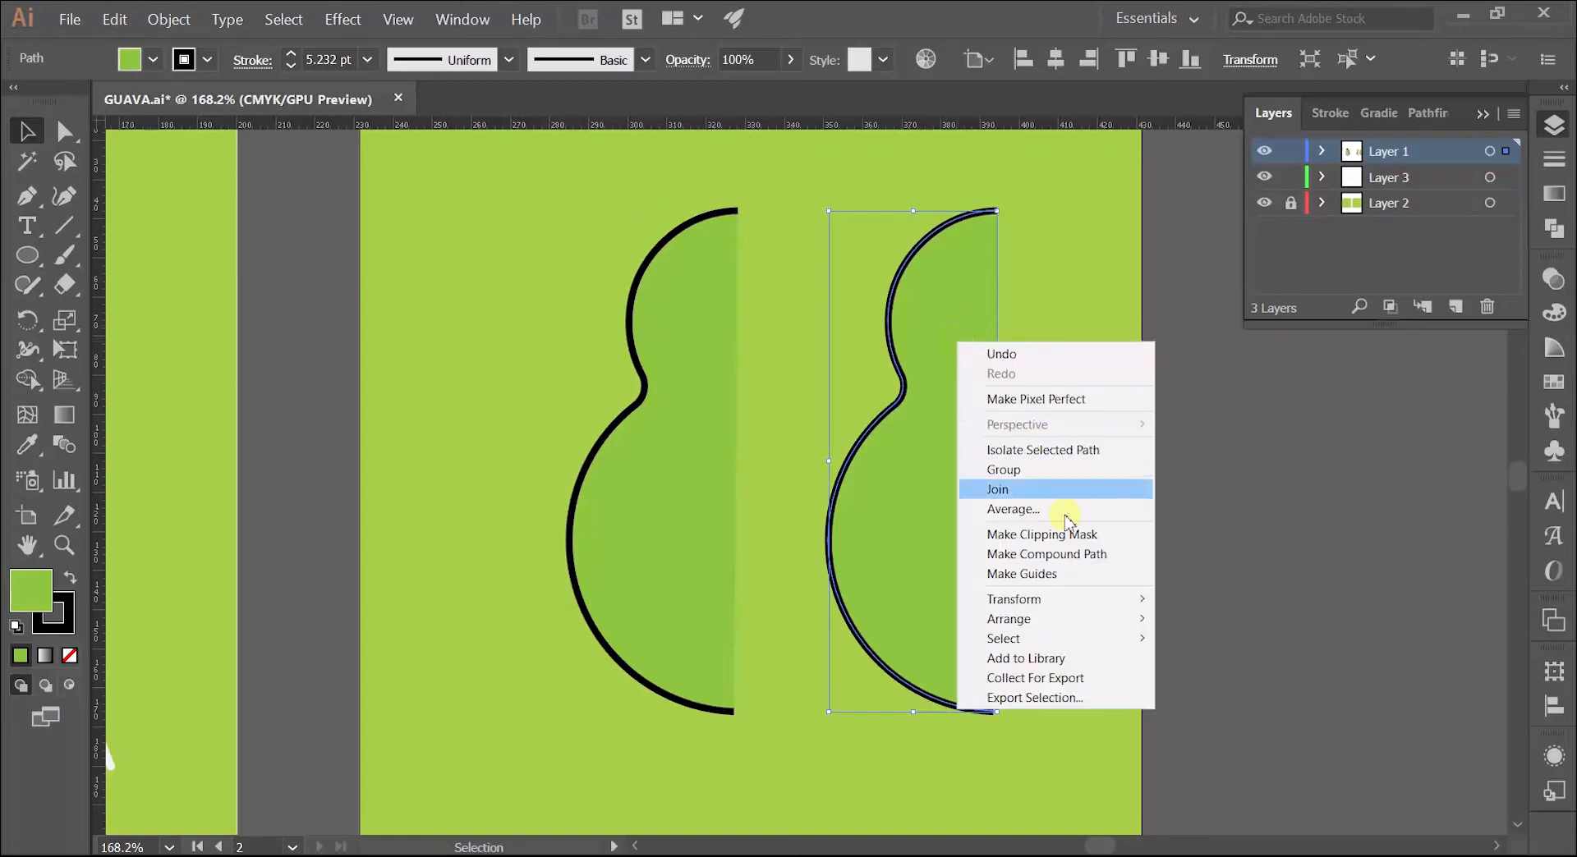
mouse_move(1109, 620)
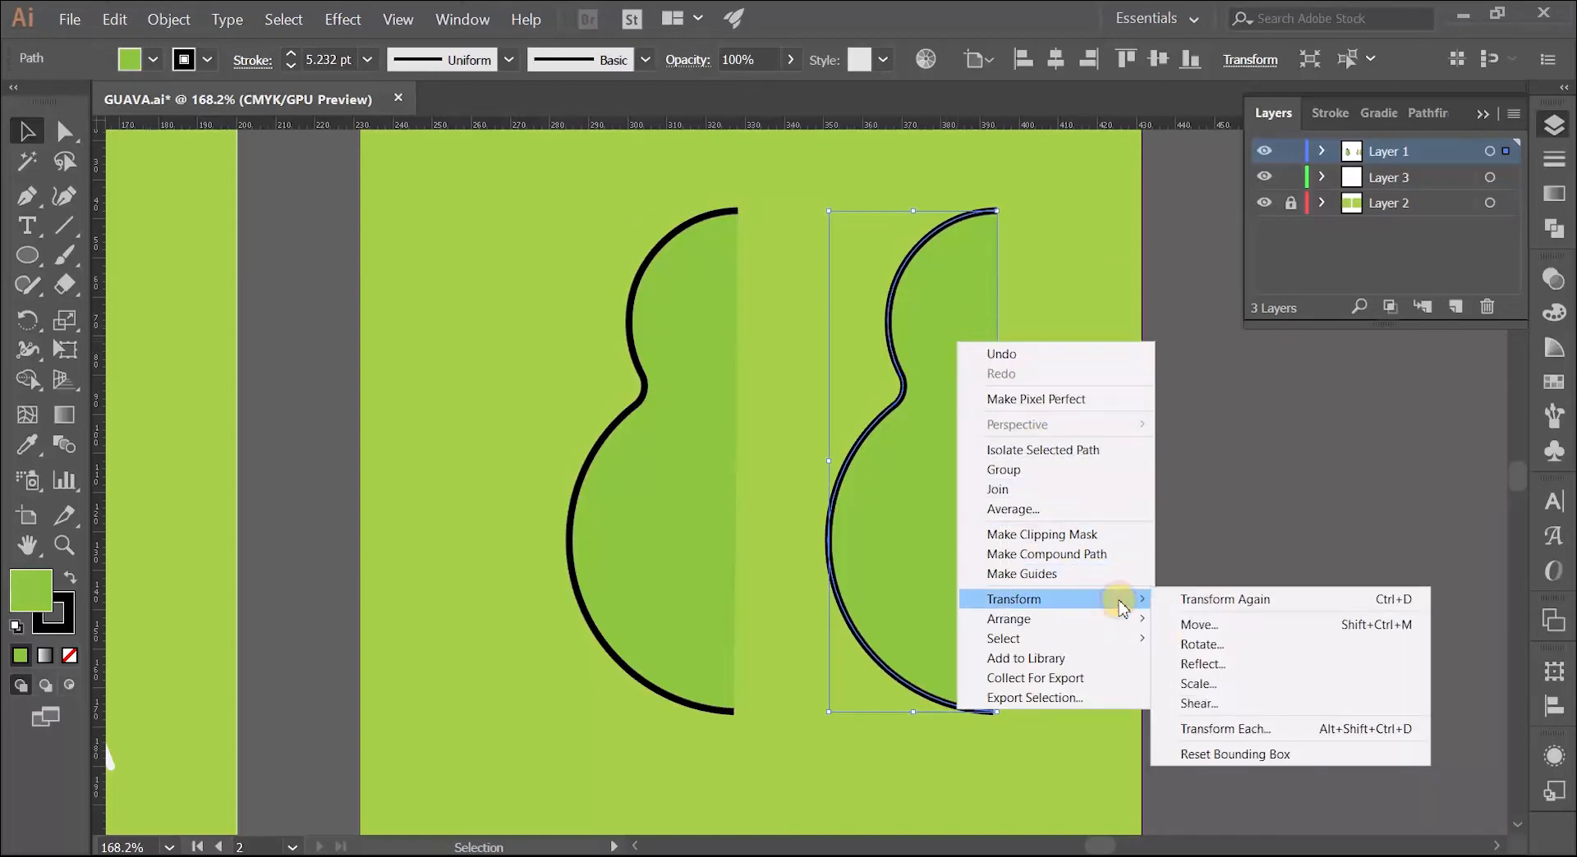
click(1201, 665)
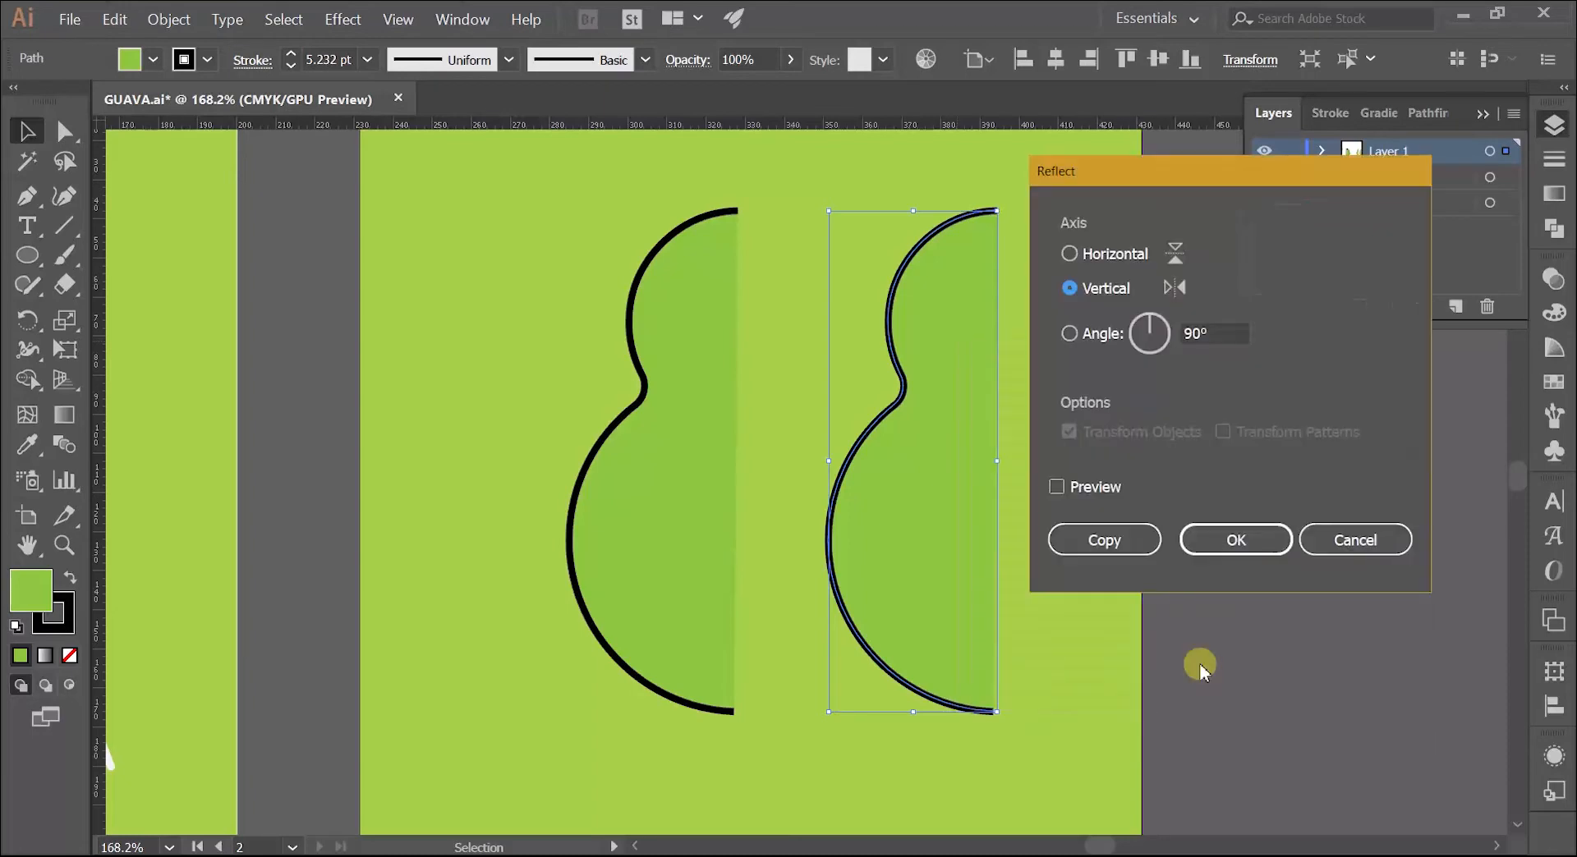
click(1069, 287)
click(1216, 539)
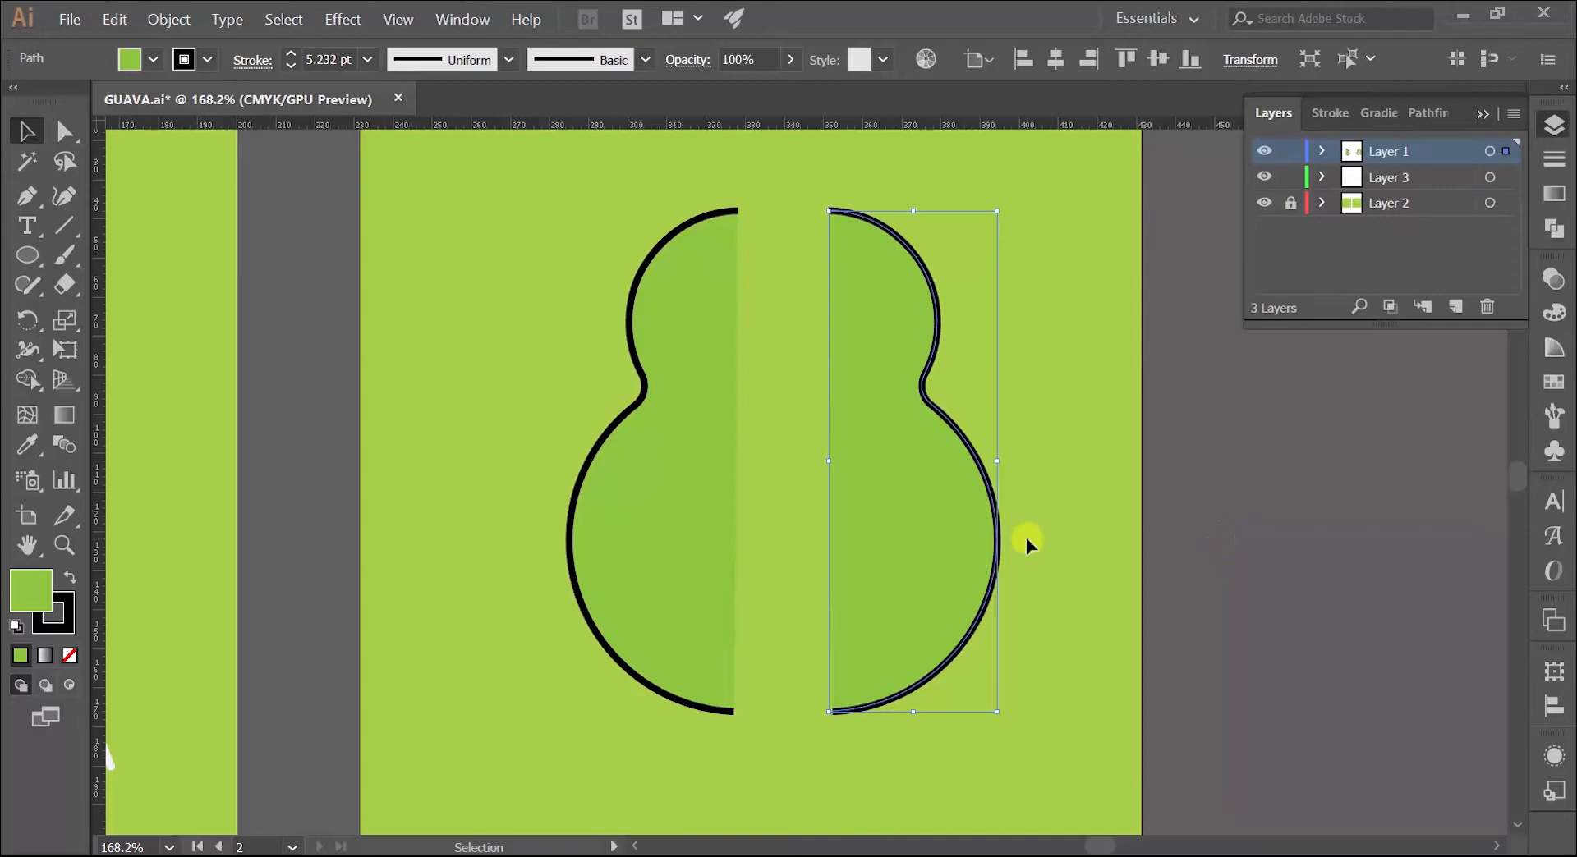
click(1105, 386)
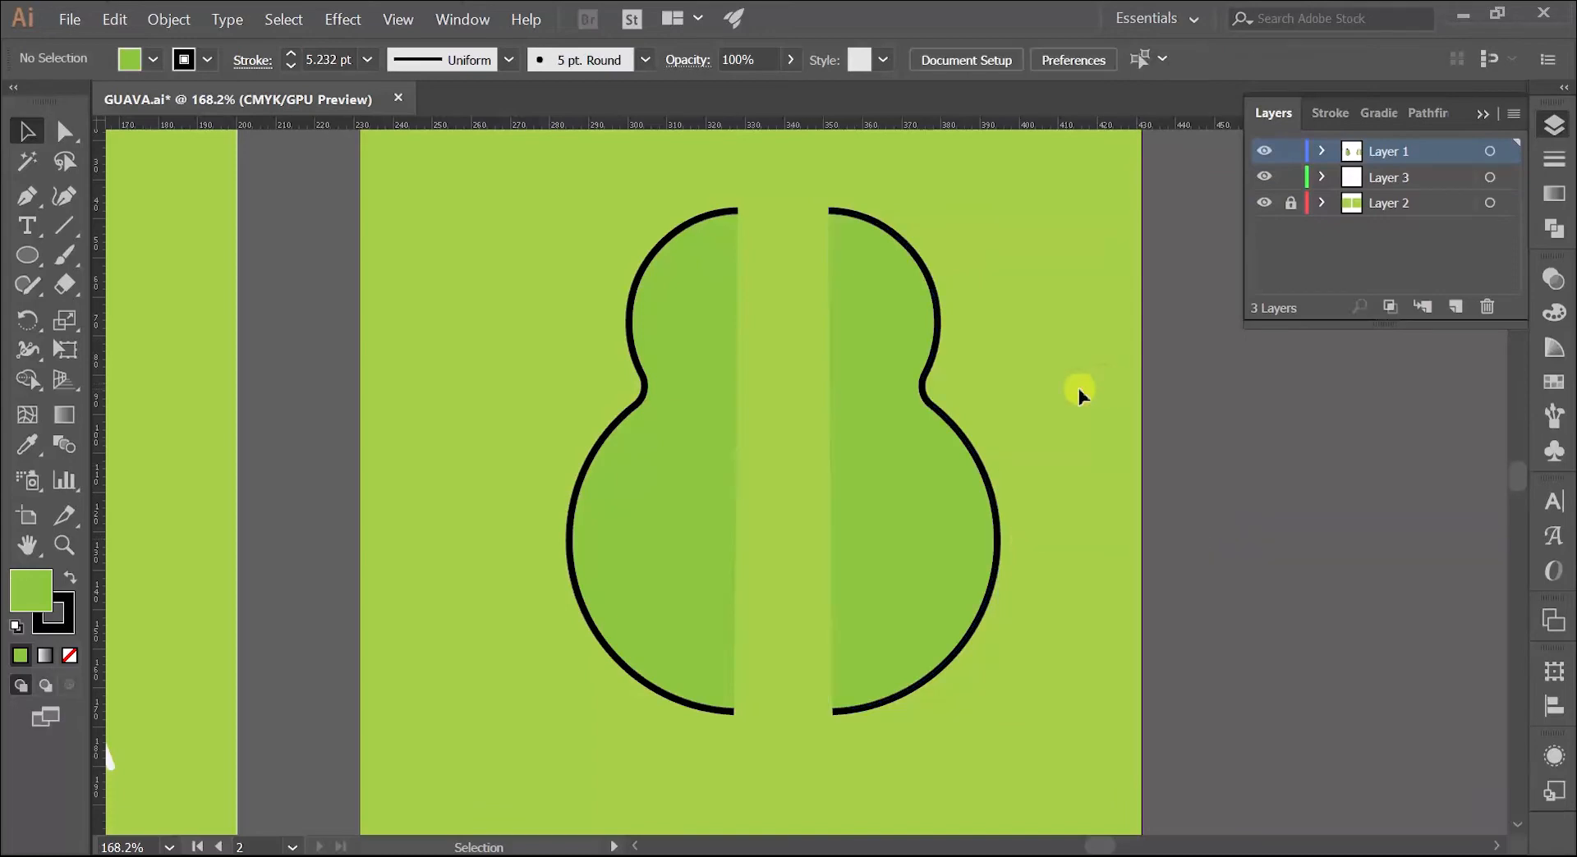
Step: Move the mirrored half against the original half so that their top endpoints meet
key(z)
drag(763, 234, 1018, 199)
key(v)
drag(964, 333, 749, 304)
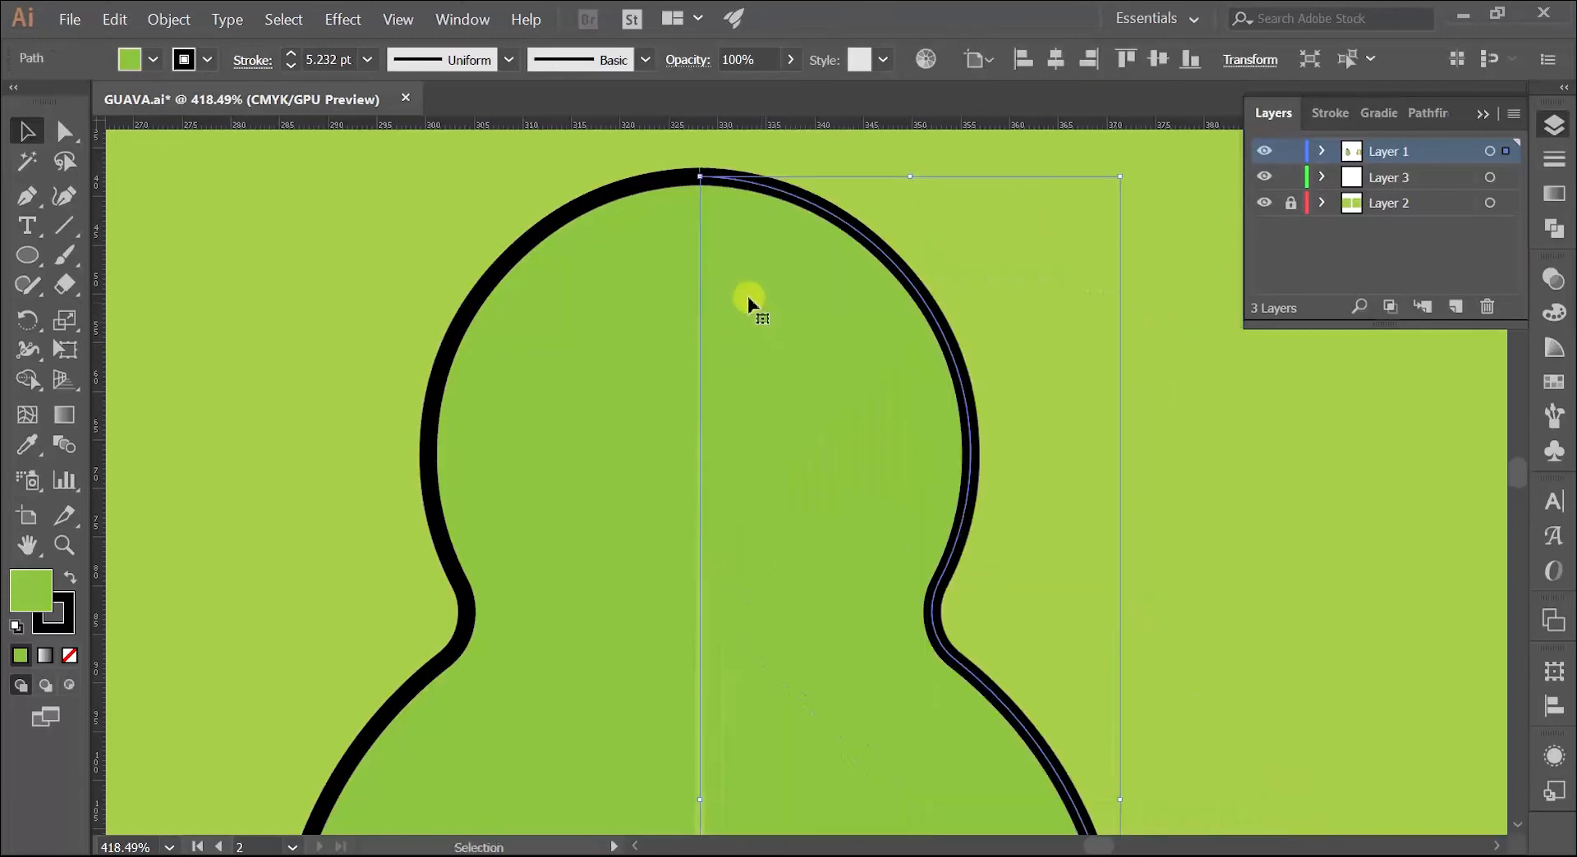
key(z)
drag(677, 178, 1101, 156)
key(v)
drag(991, 315, 542, 489)
Step: Shift the mirrored half's bottom endpoint inward to the centre of the gap between the two halves
key(z)
key(space)
drag(855, 644, 719, 365)
drag(762, 648, 746, 650)
key(space)
drag(746, 651, 723, 395)
drag(670, 701, 972, 620)
key(v)
click(929, 683)
key(a)
click(849, 650)
click(831, 651)
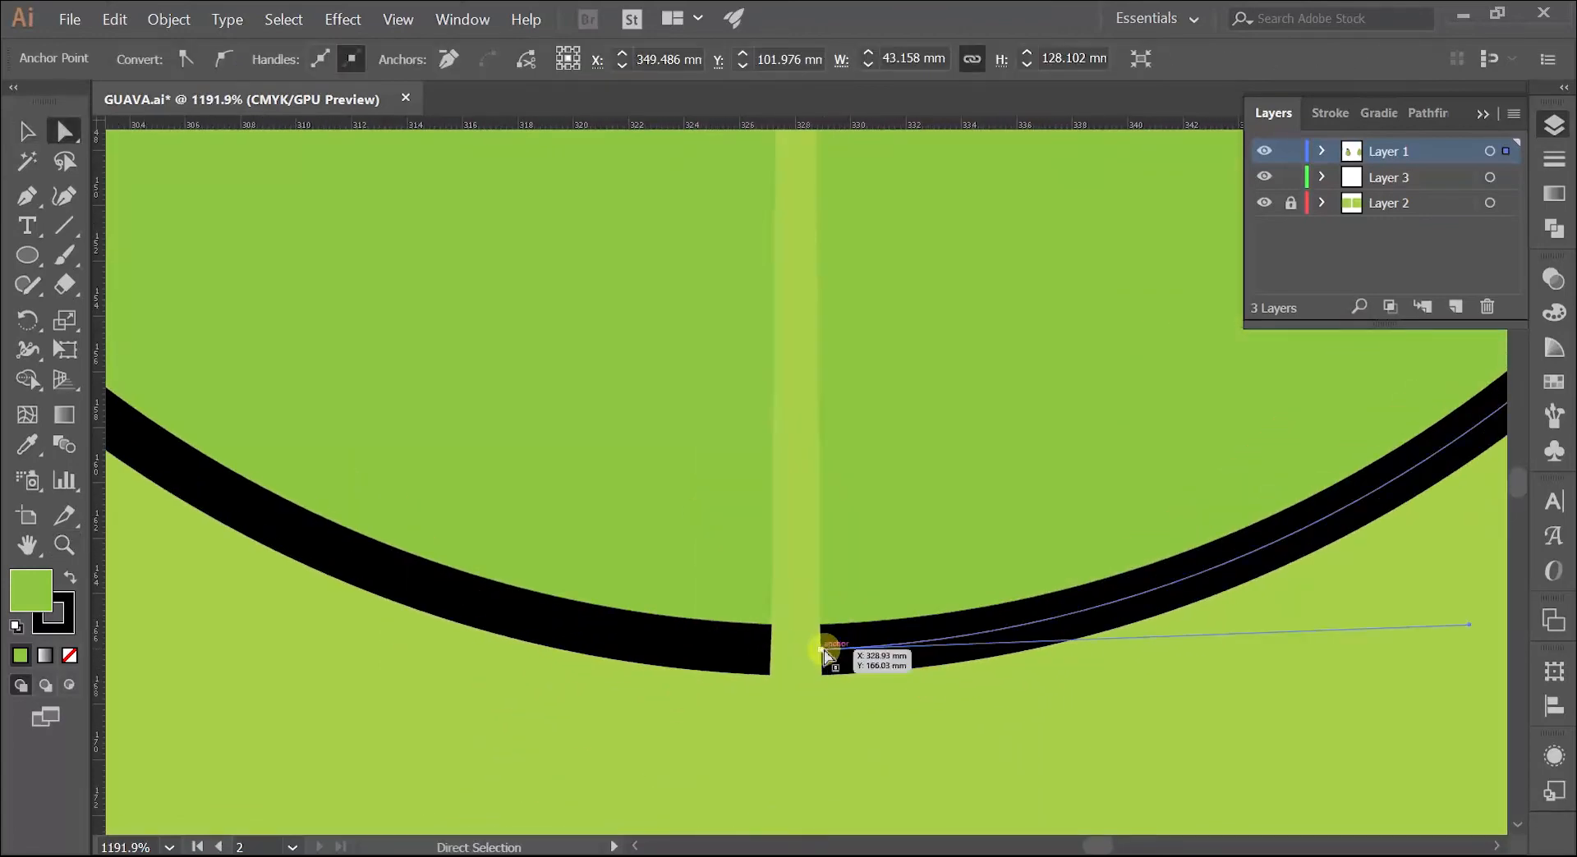
click(828, 653)
click(824, 654)
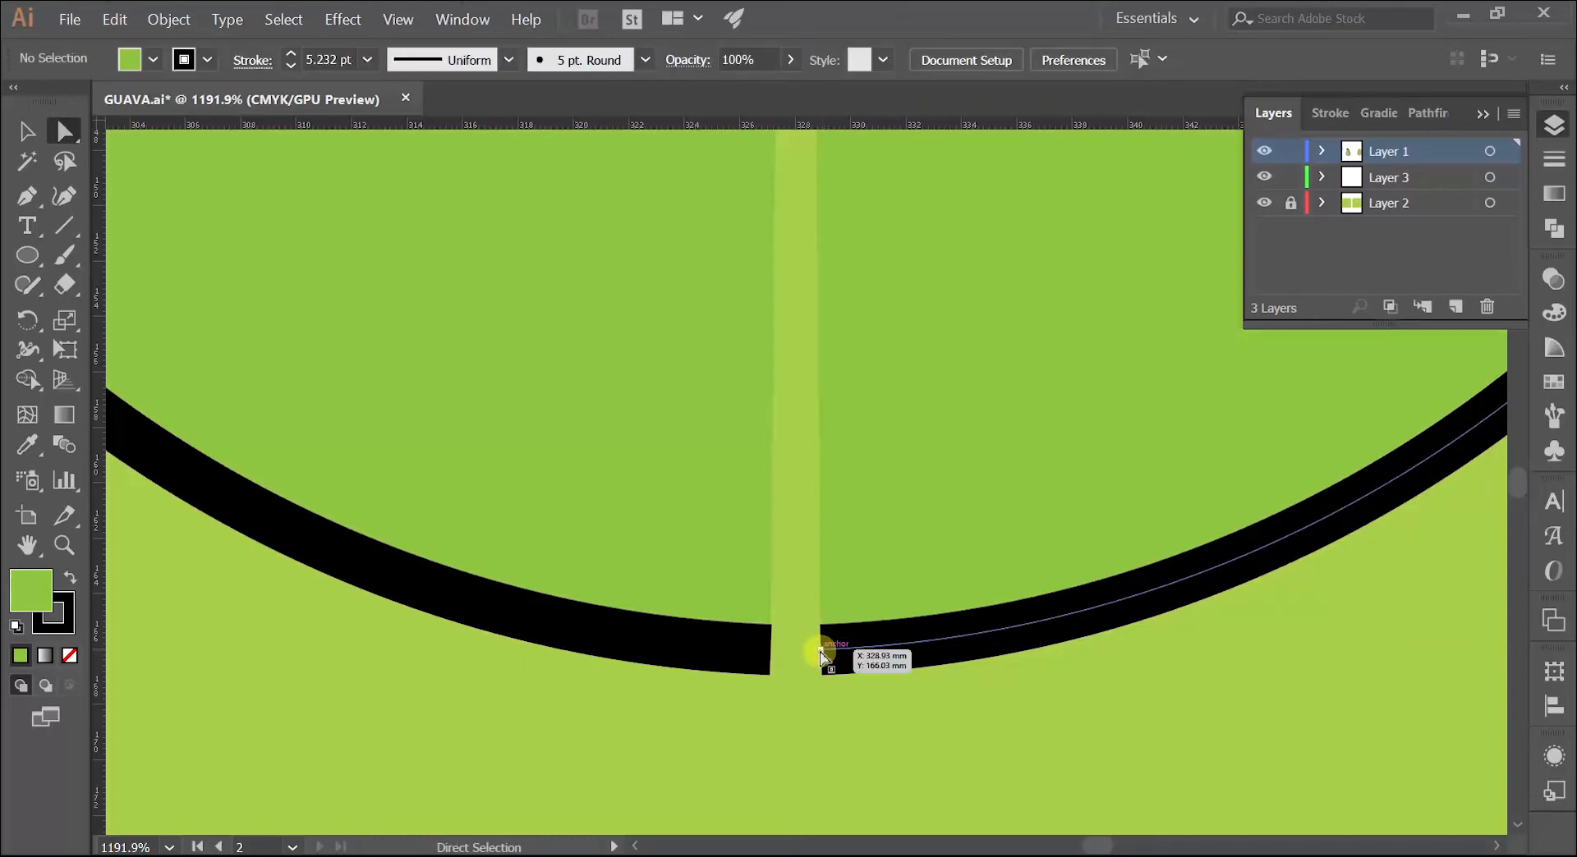
click(822, 654)
drag(822, 654, 794, 652)
Step: Move the left half's bottom endpoint onto the mirrored half's bottom endpoint to close the gap
click(737, 636)
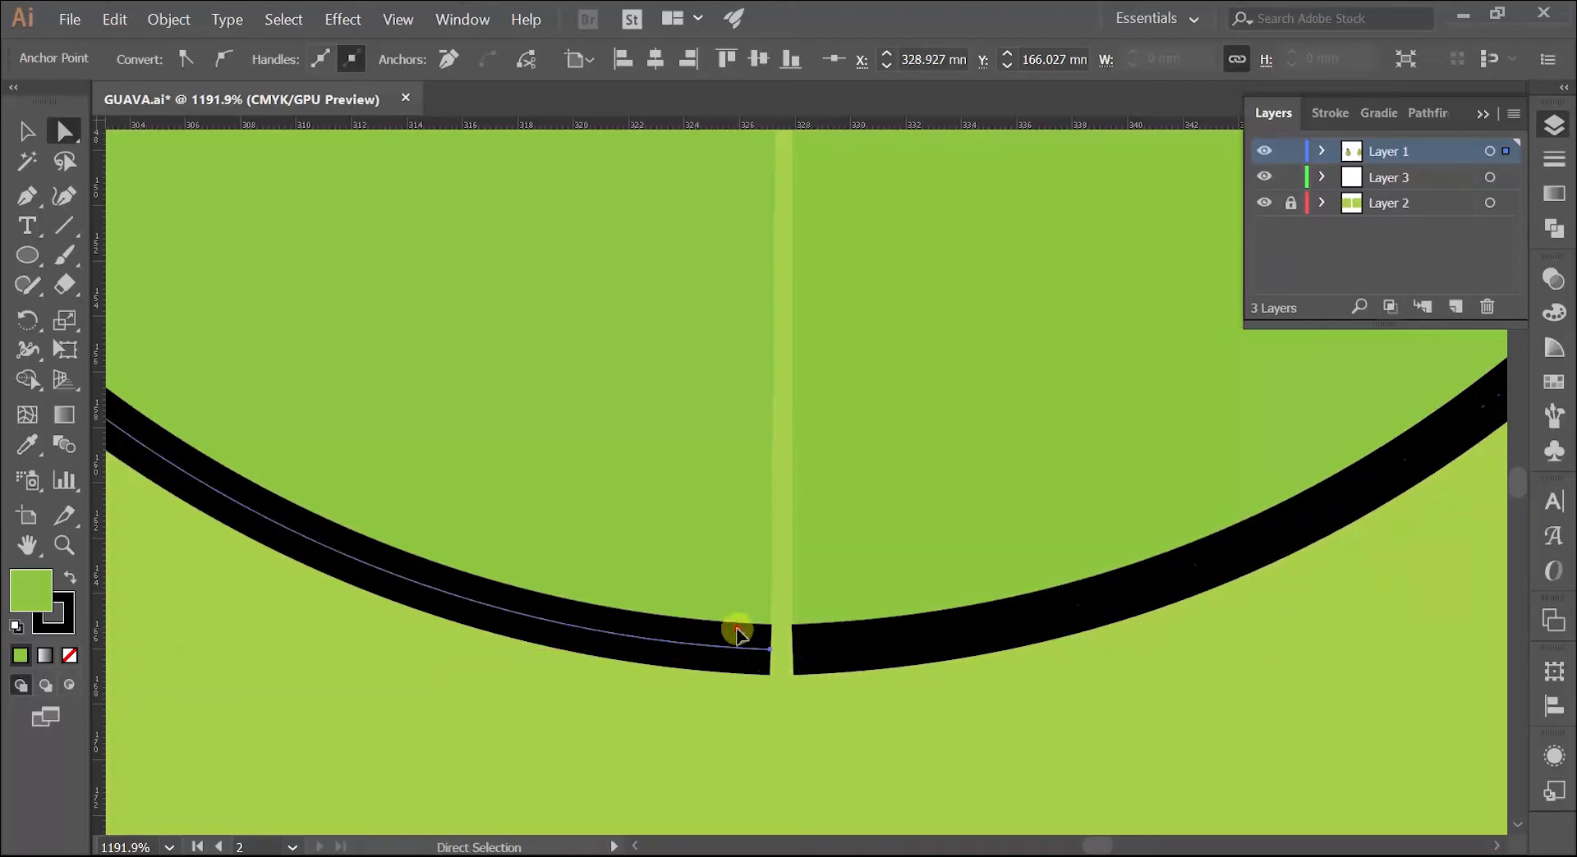
click(771, 653)
drag(771, 652, 796, 651)
click(827, 703)
Step: Examine the closed seam between the two body halves, selecting each half in turn
scroll(837, 692, down, 6)
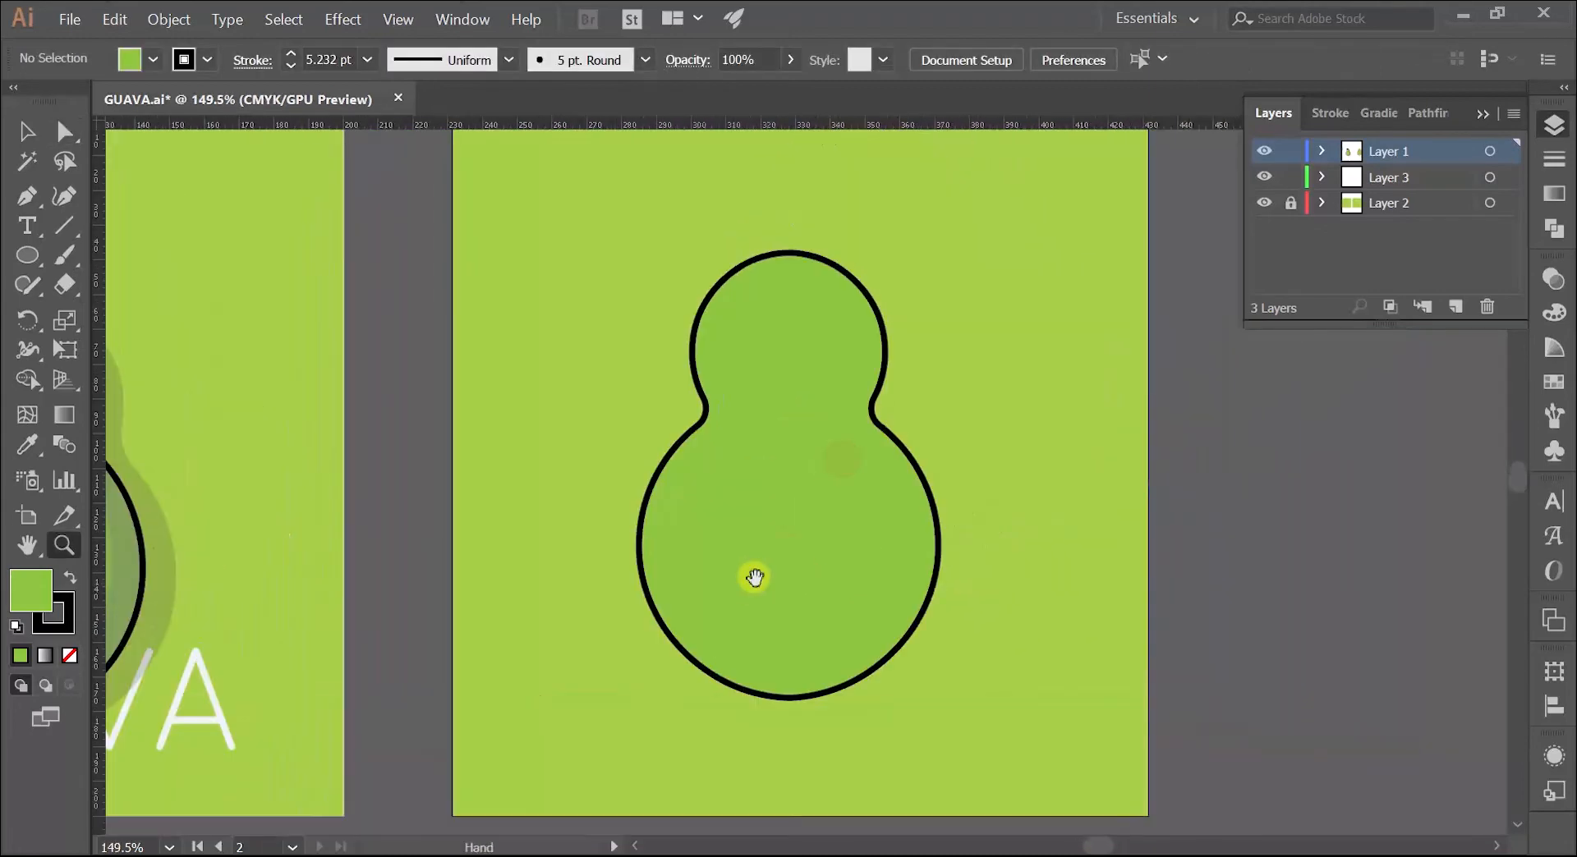
key(v)
click(742, 385)
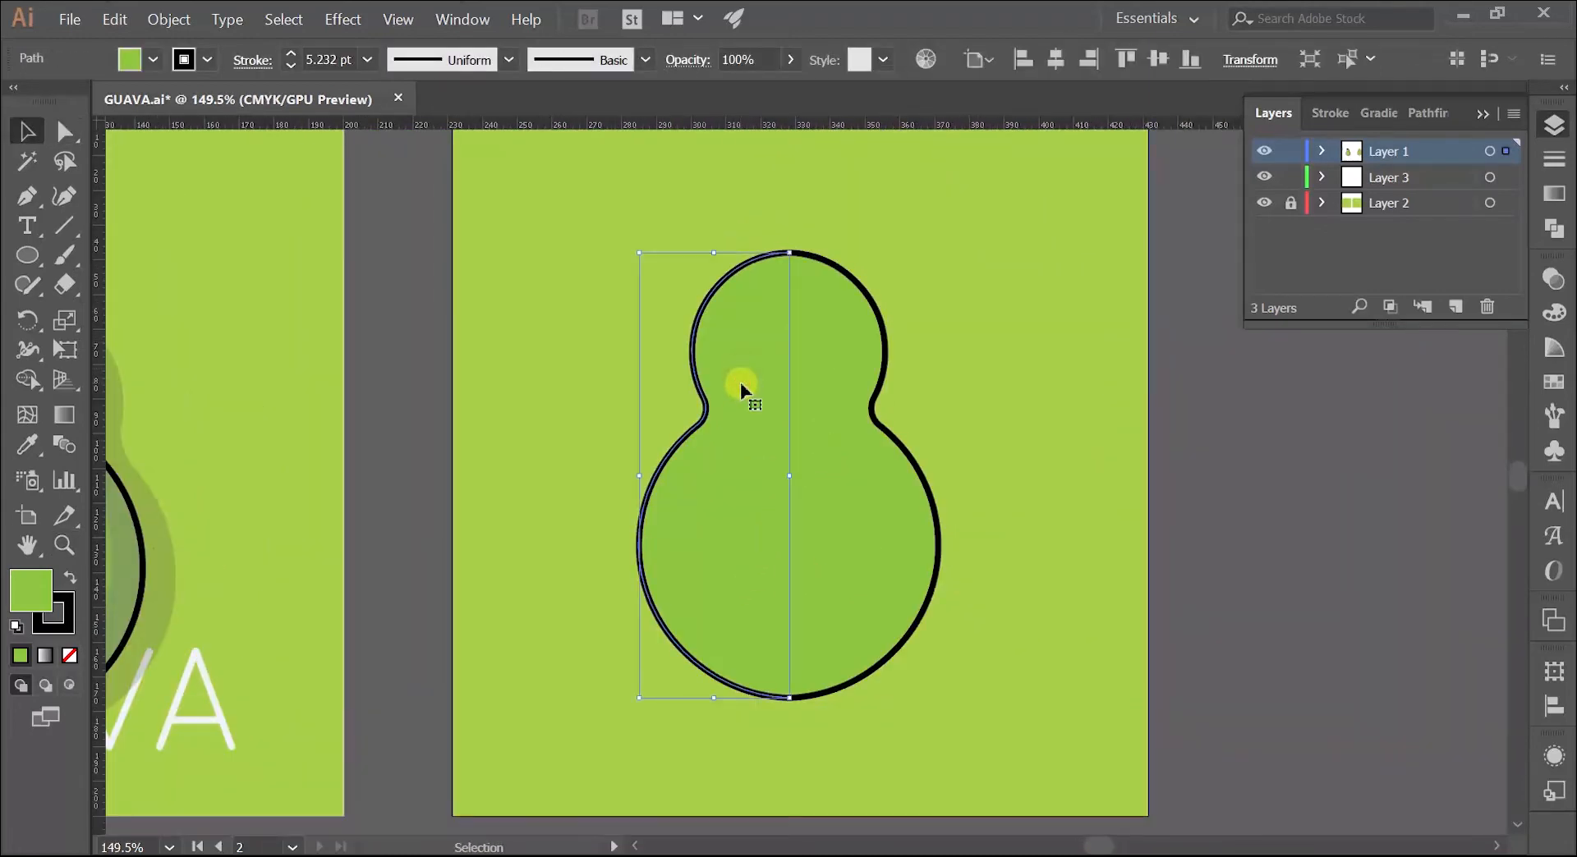
click(824, 364)
click(731, 373)
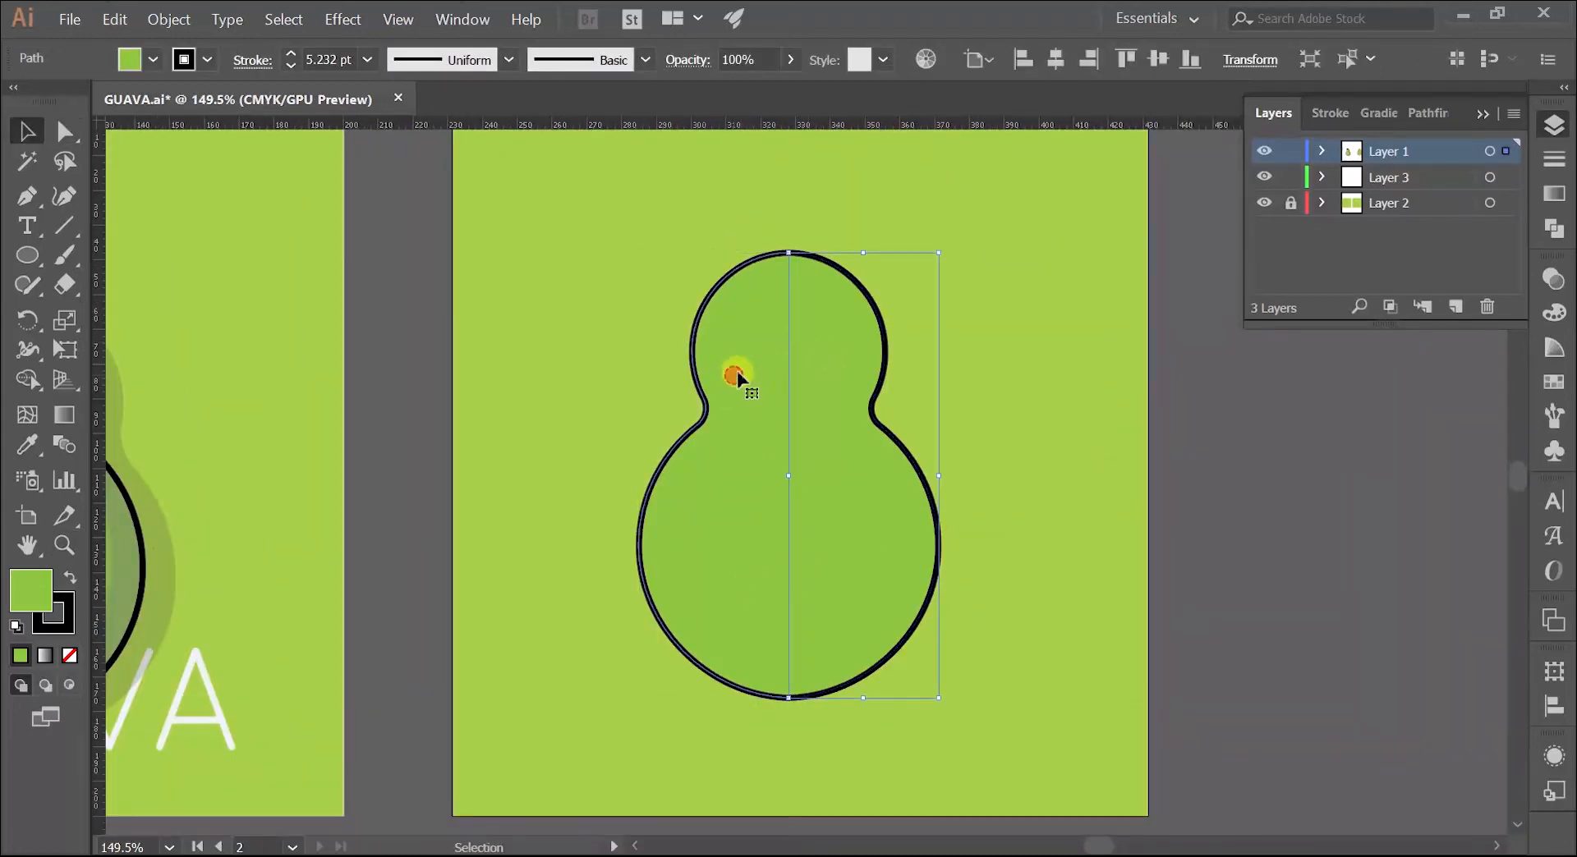
click(836, 362)
click(743, 374)
click(602, 296)
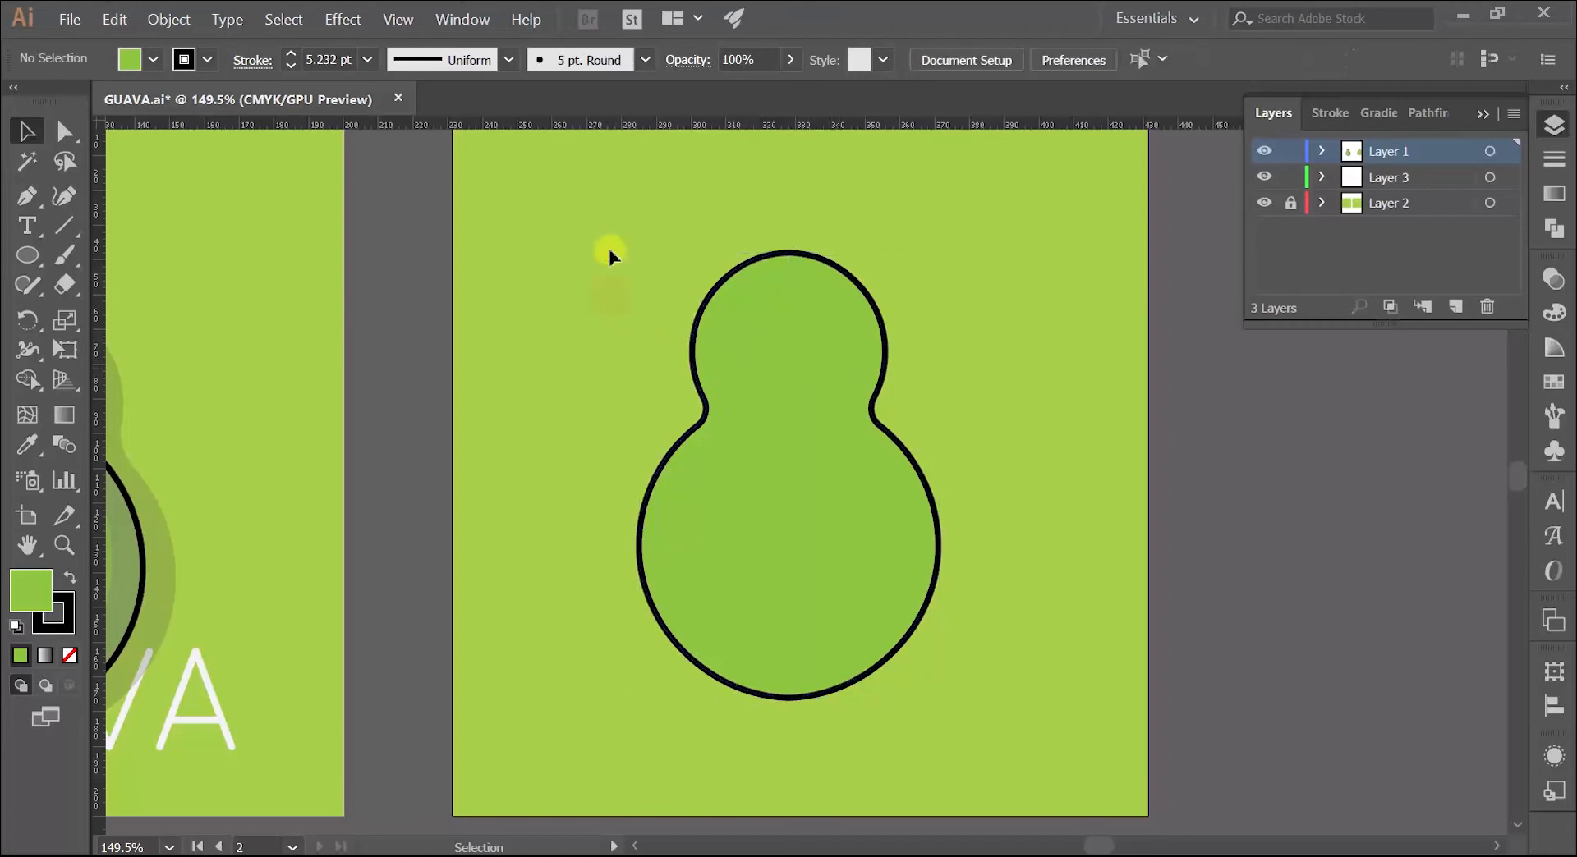
Step: Select both halves of the body and unite them into a single shape with Pathfinder
click(946, 508)
click(457, 22)
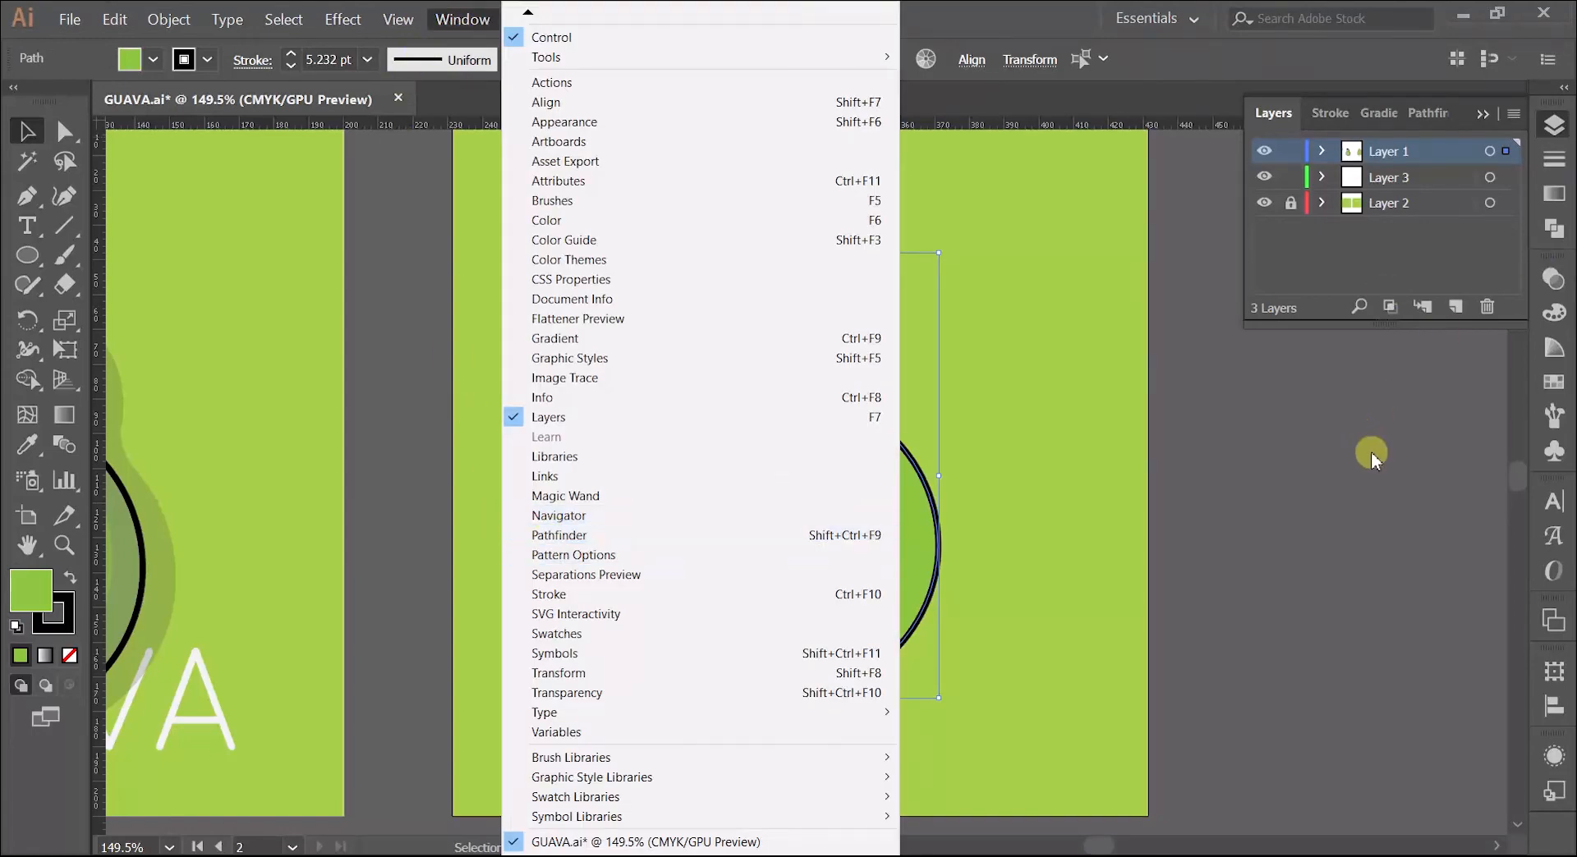
click(655, 415)
click(785, 415)
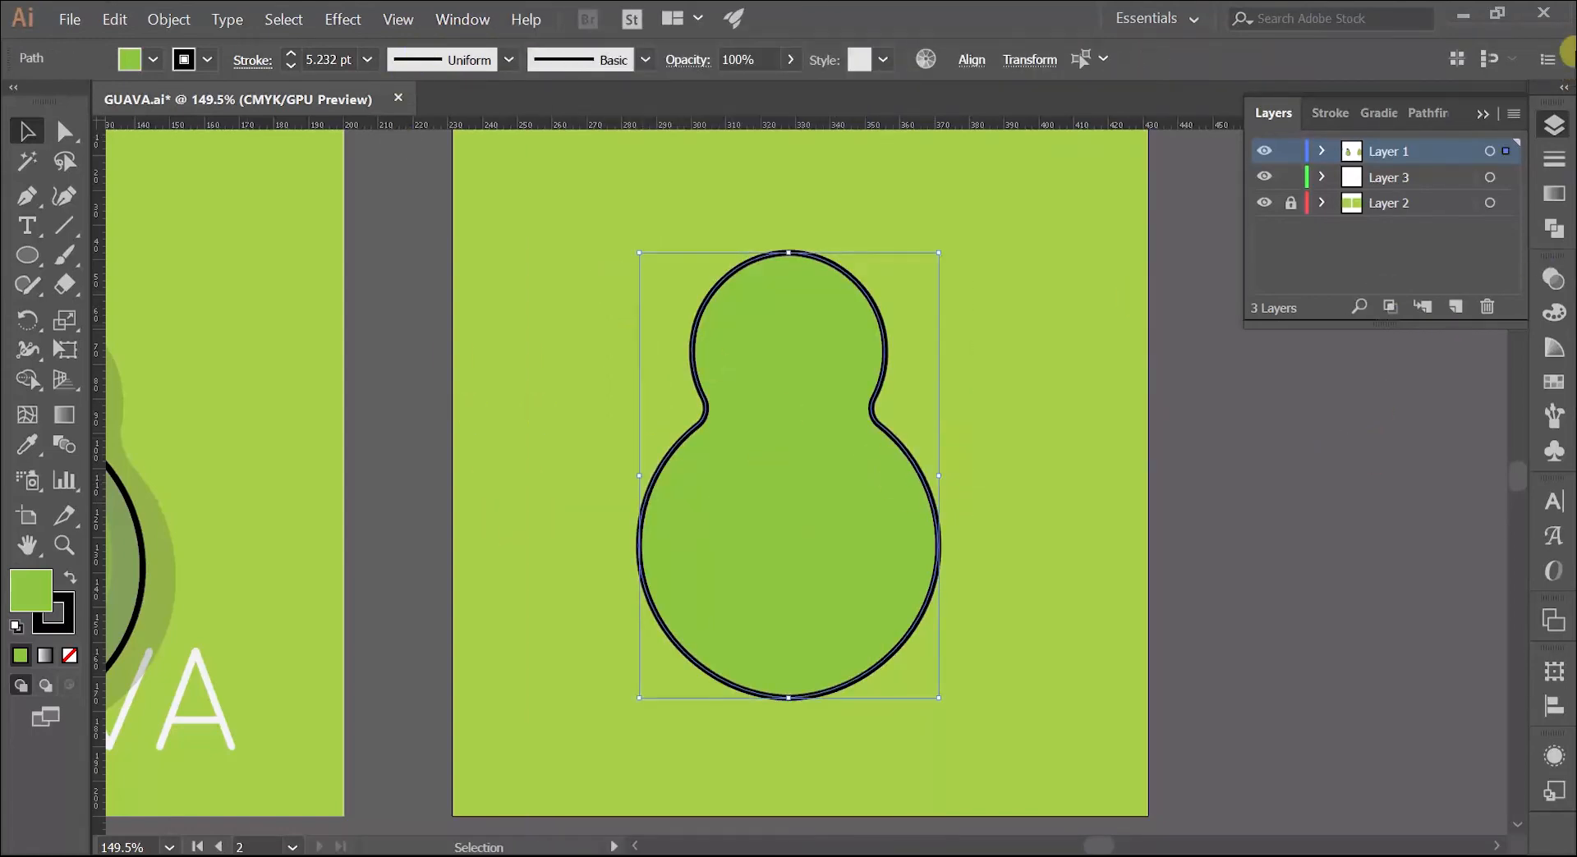
click(1552, 230)
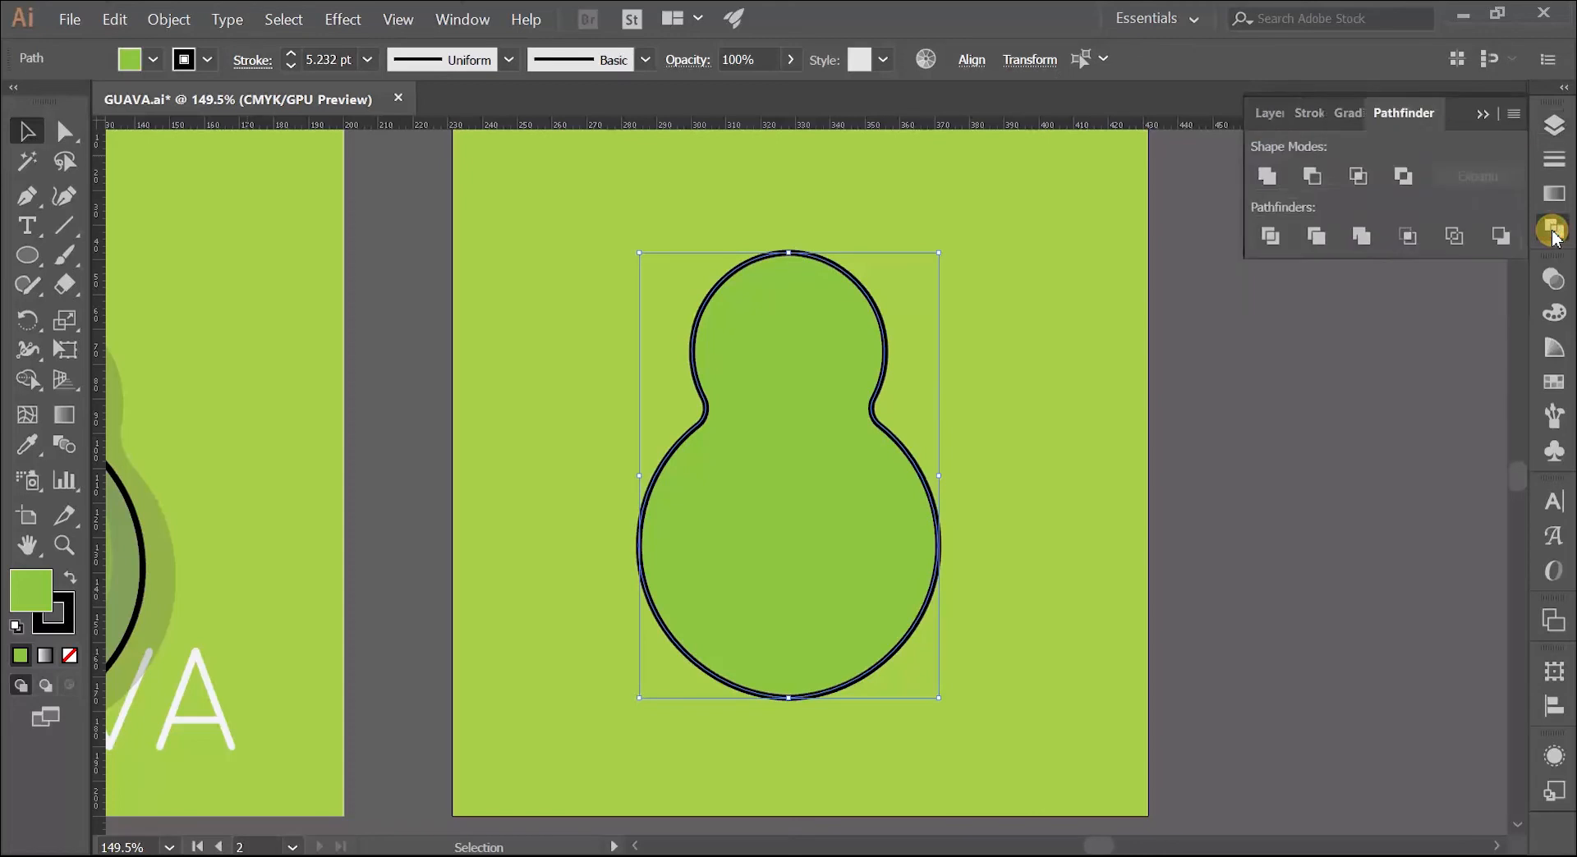
click(1269, 177)
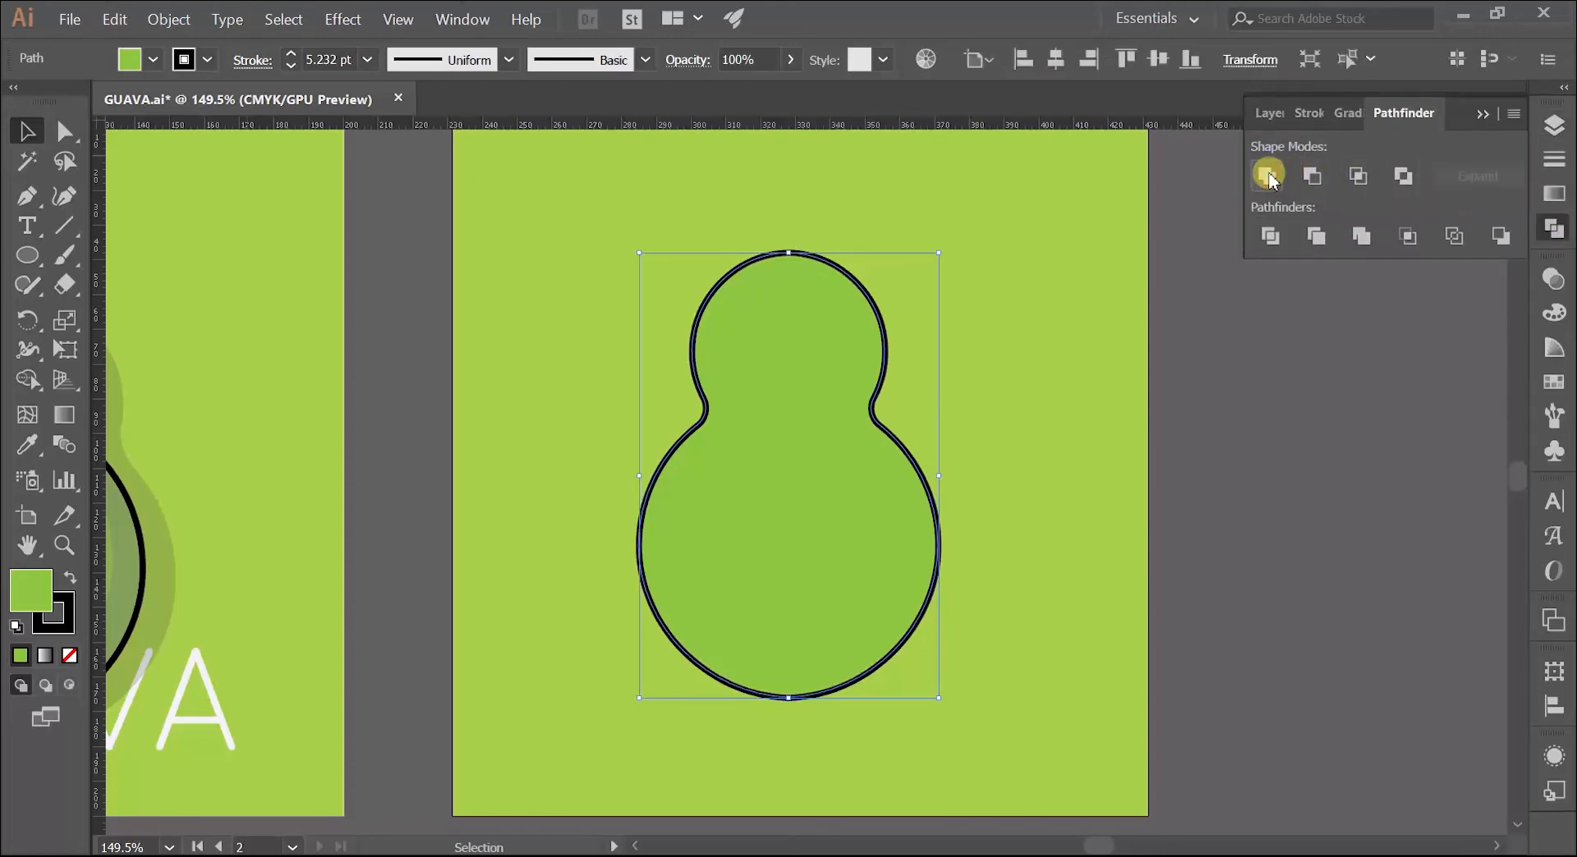
Step: Try moving the united body aside, undo the move and deselect the shape
drag(821, 437, 895, 429)
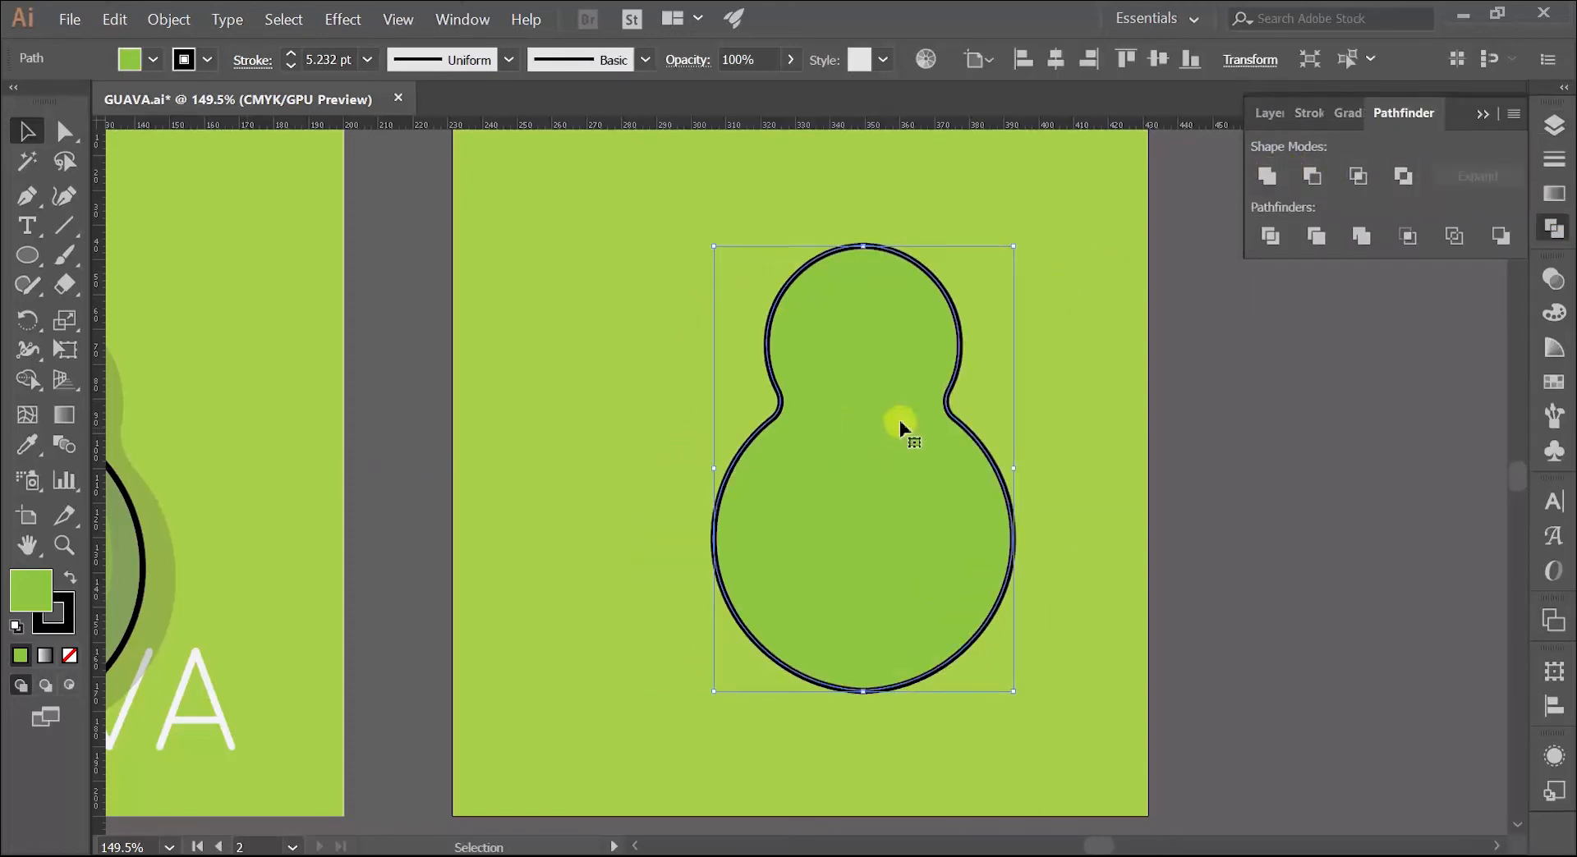
key(ctrl+z)
click(1000, 475)
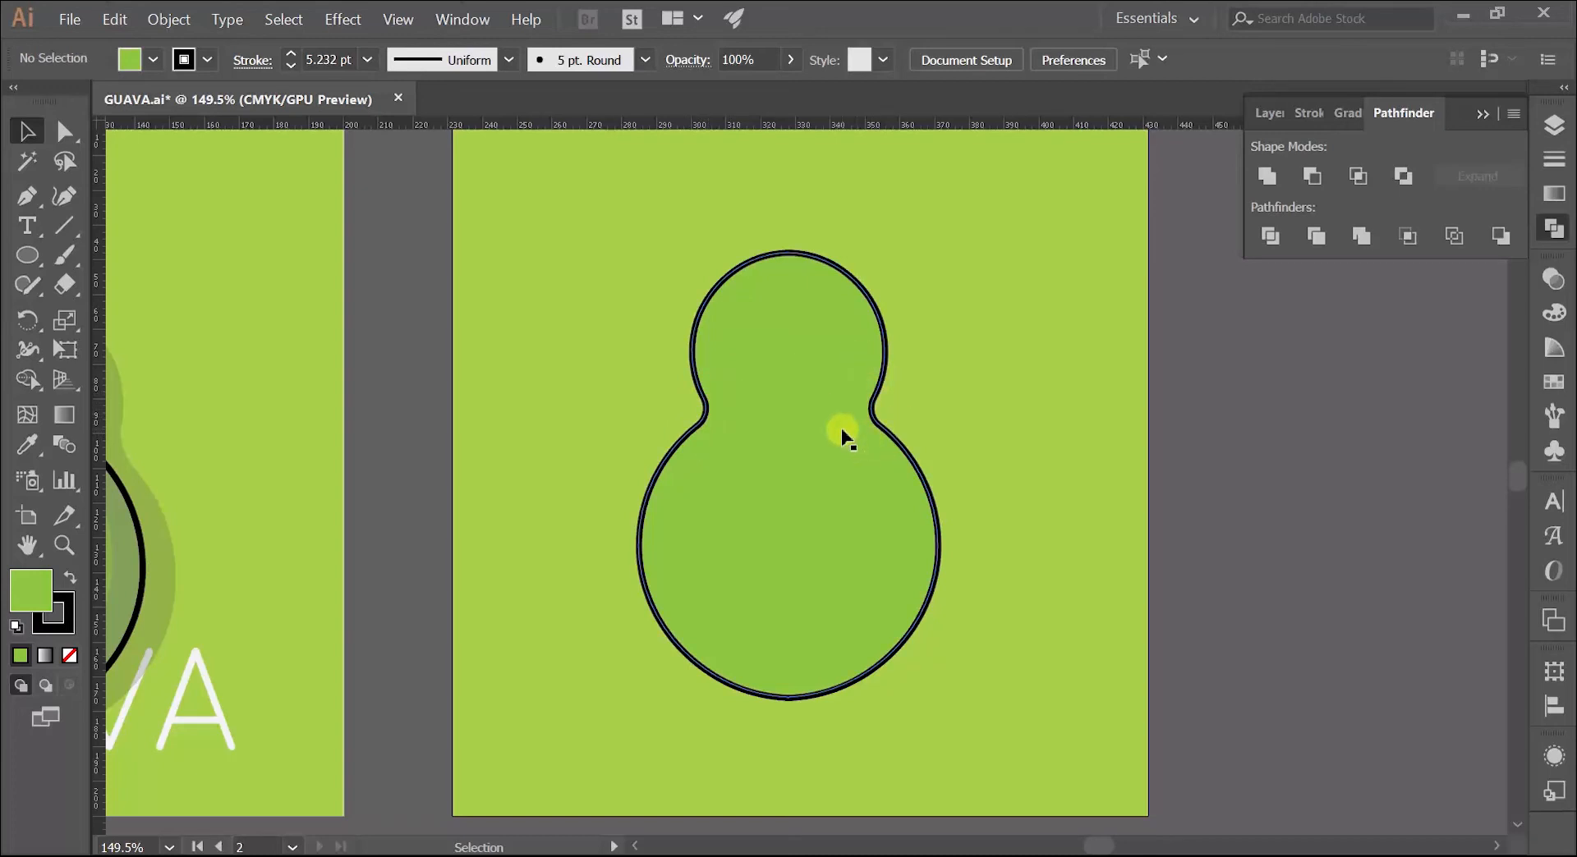
Step: Examine the stem and the curved mark beneath it on the reference guava and compare them with the new body
key(z)
drag(653, 421, 581, 461)
drag(582, 460, 716, 454)
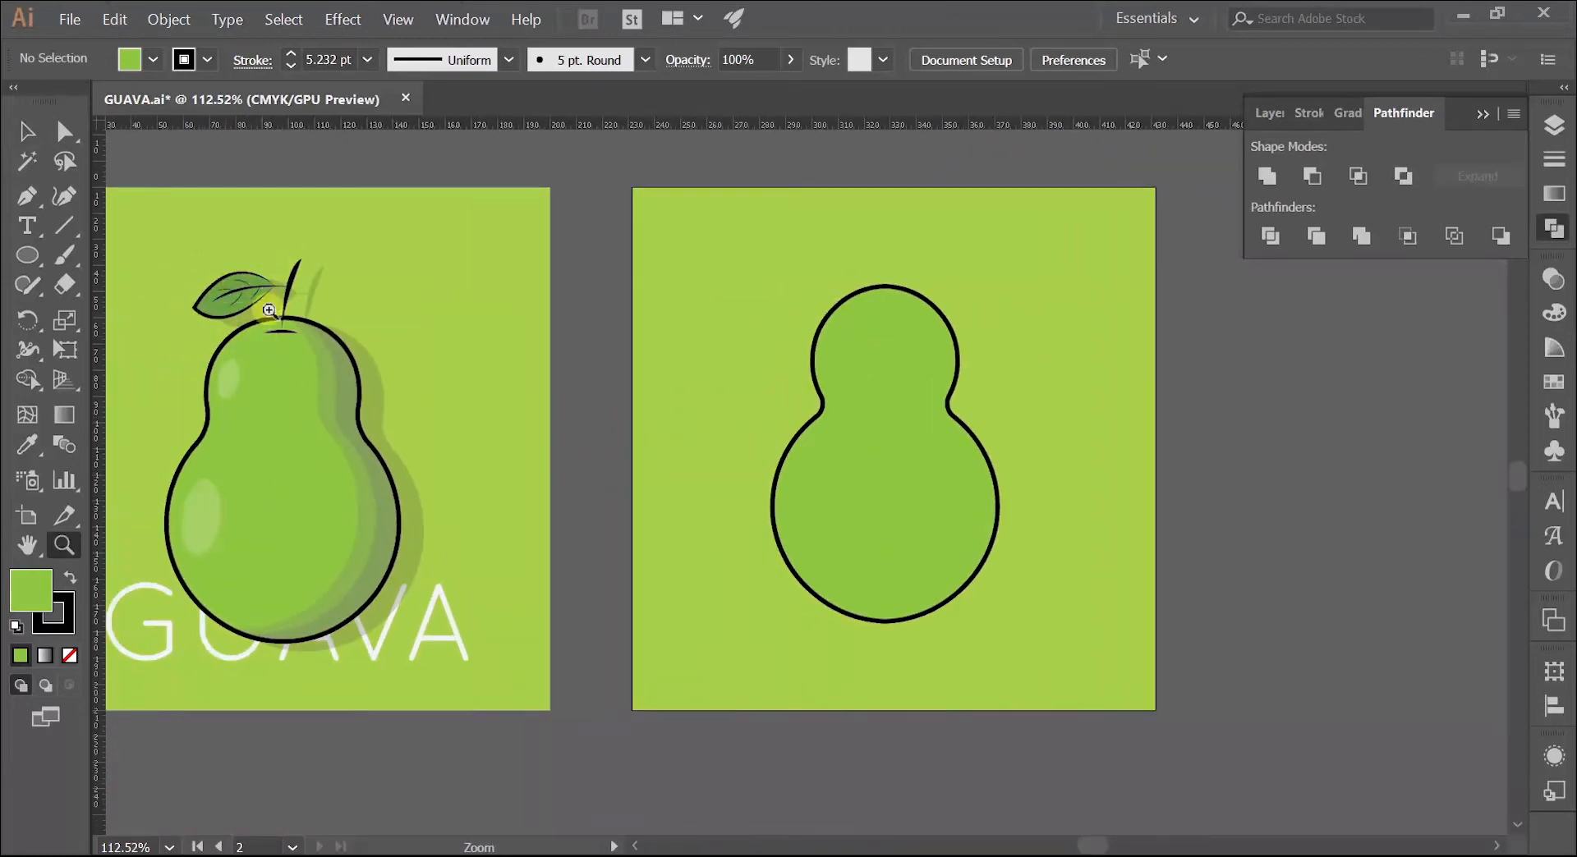
drag(394, 346, 431, 332)
drag(613, 344, 470, 383)
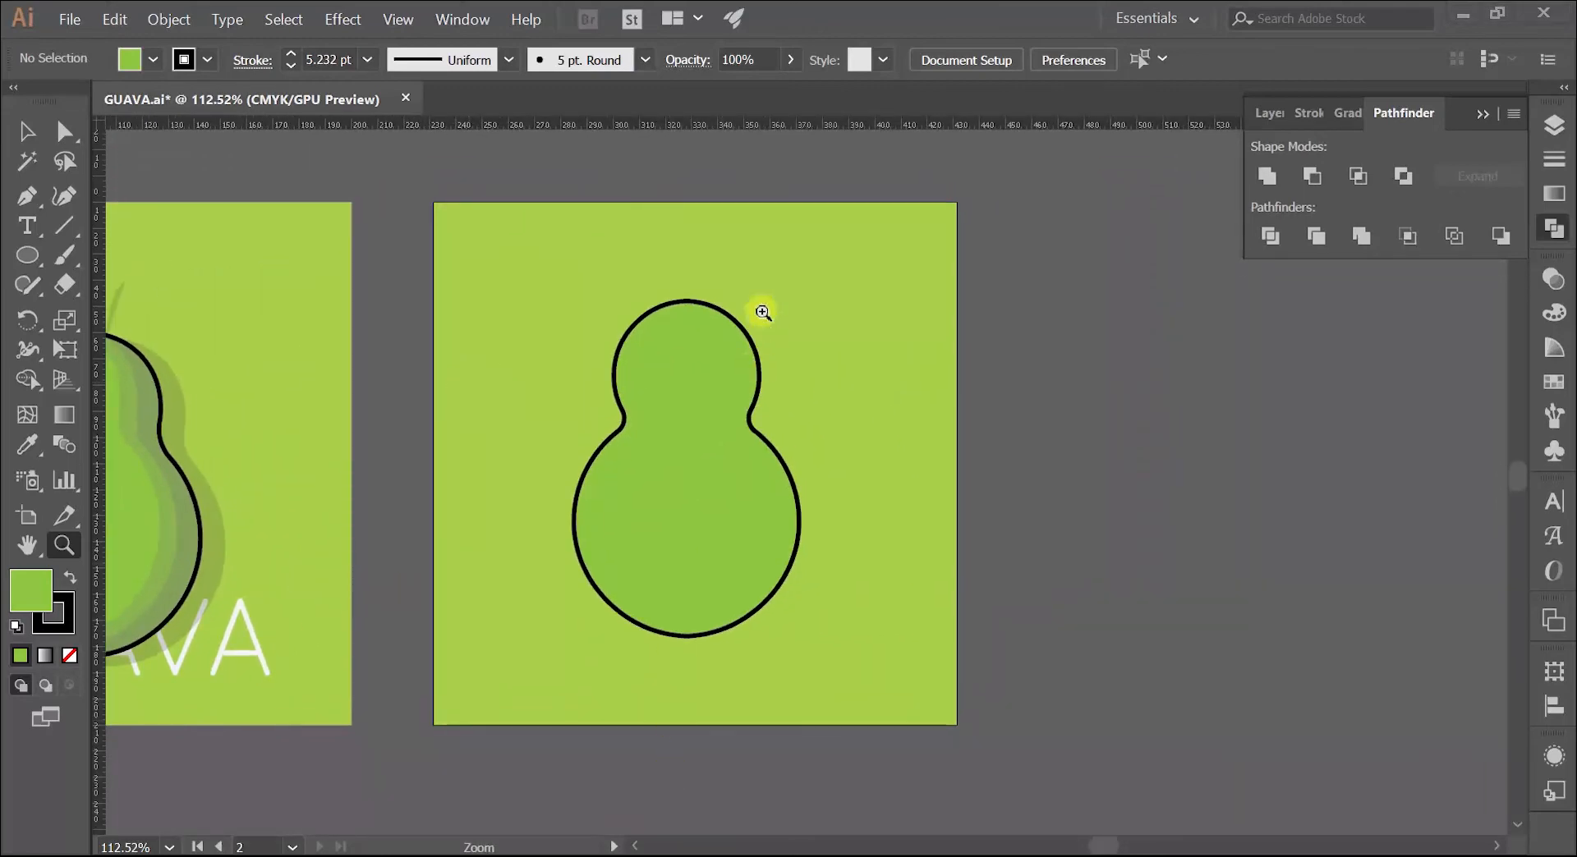
key(space)
drag(665, 271, 755, 297)
key(space)
drag(660, 321, 793, 311)
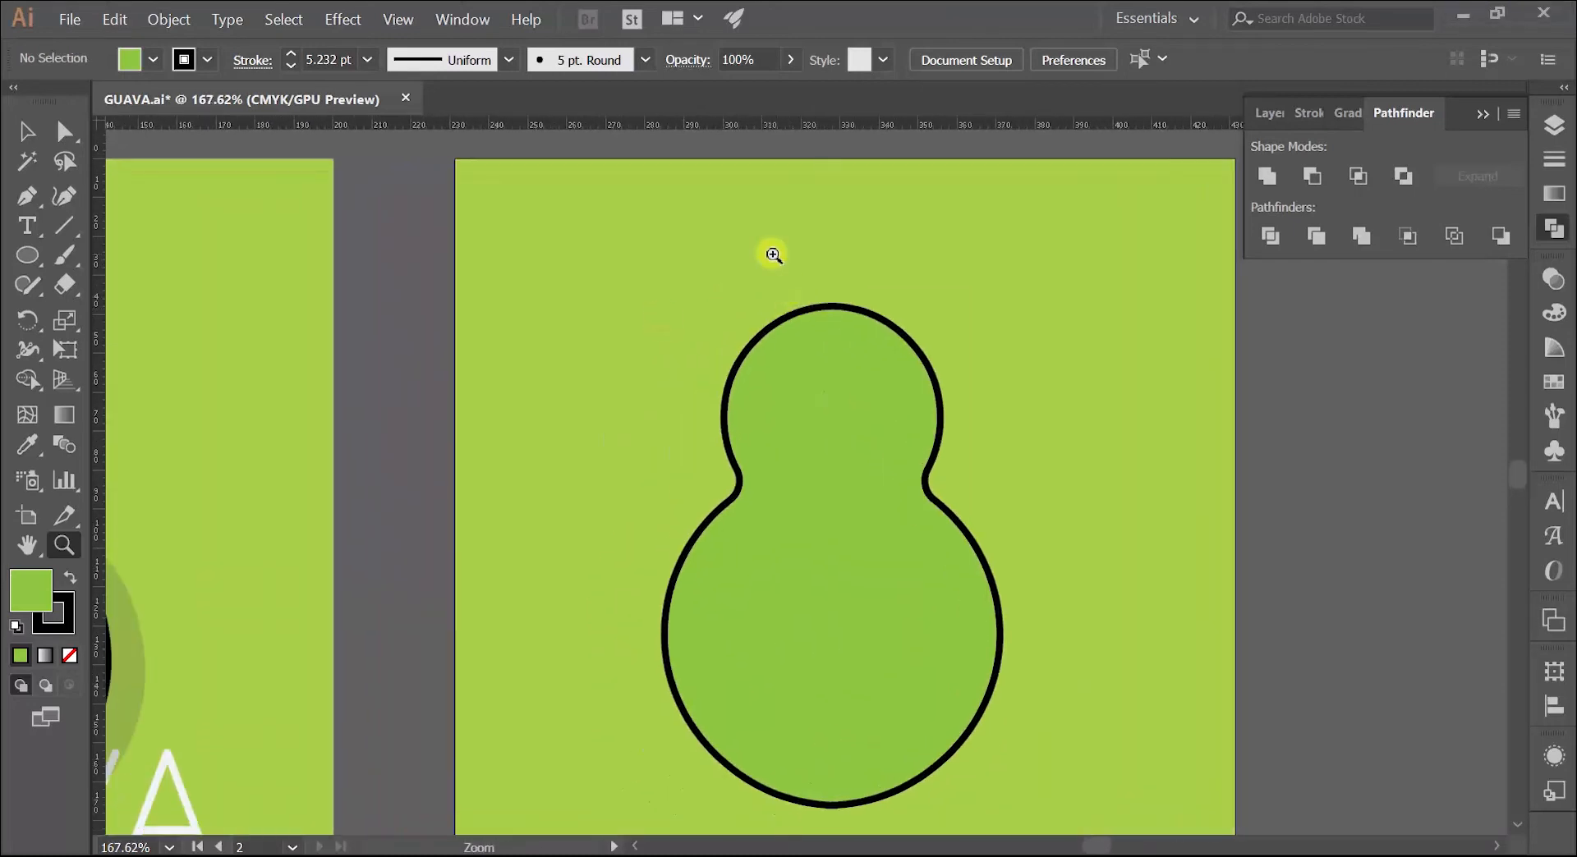
drag(771, 253, 882, 265)
key(space)
click(28, 195)
scroll(327, 475, left, 10)
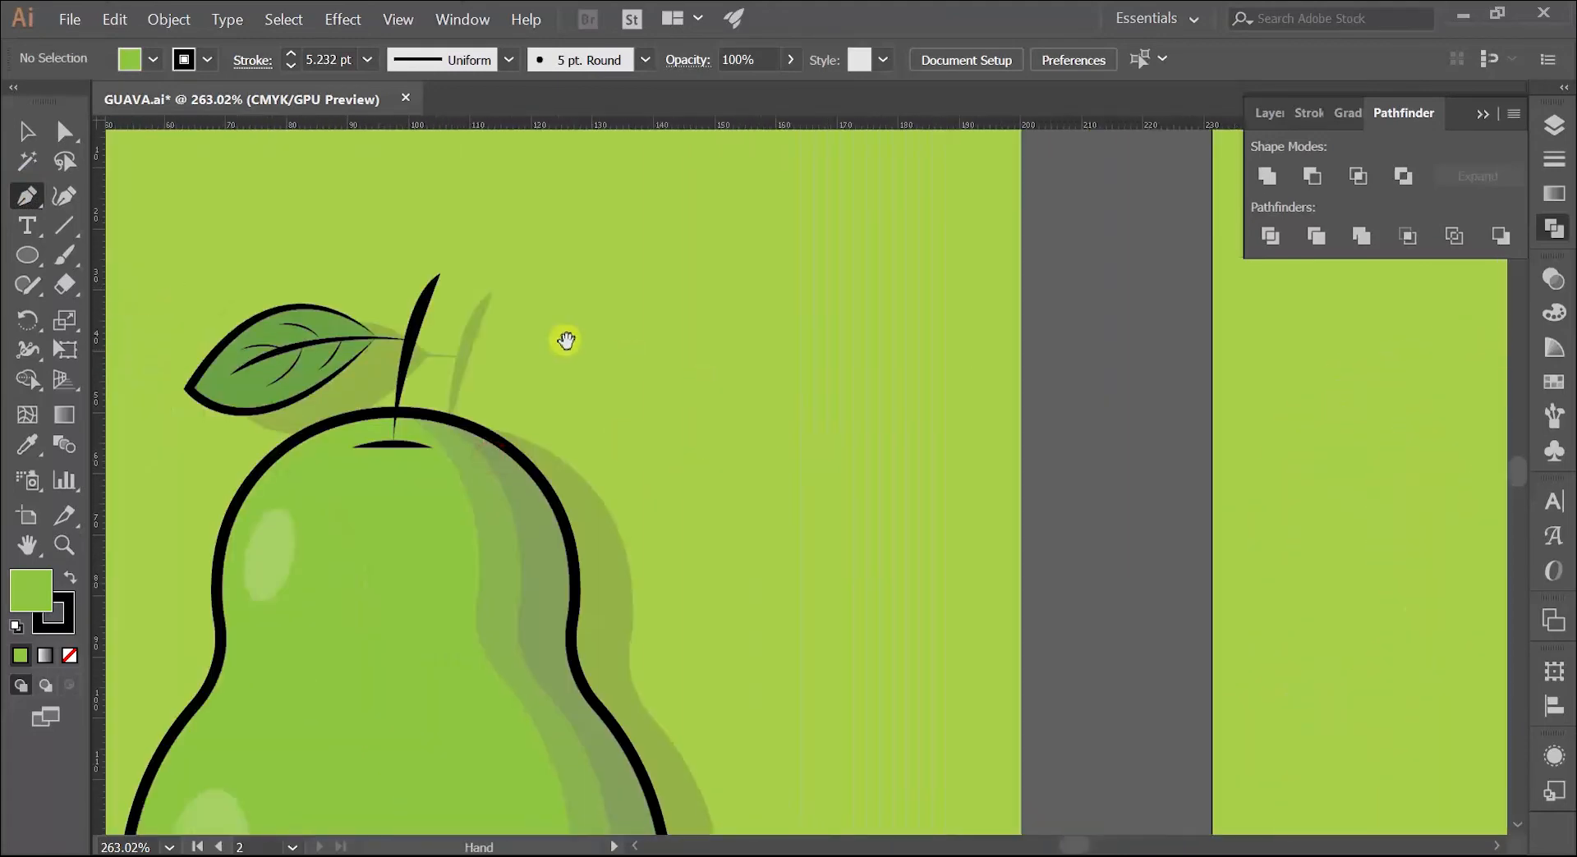
scroll(1073, 387, right, 12)
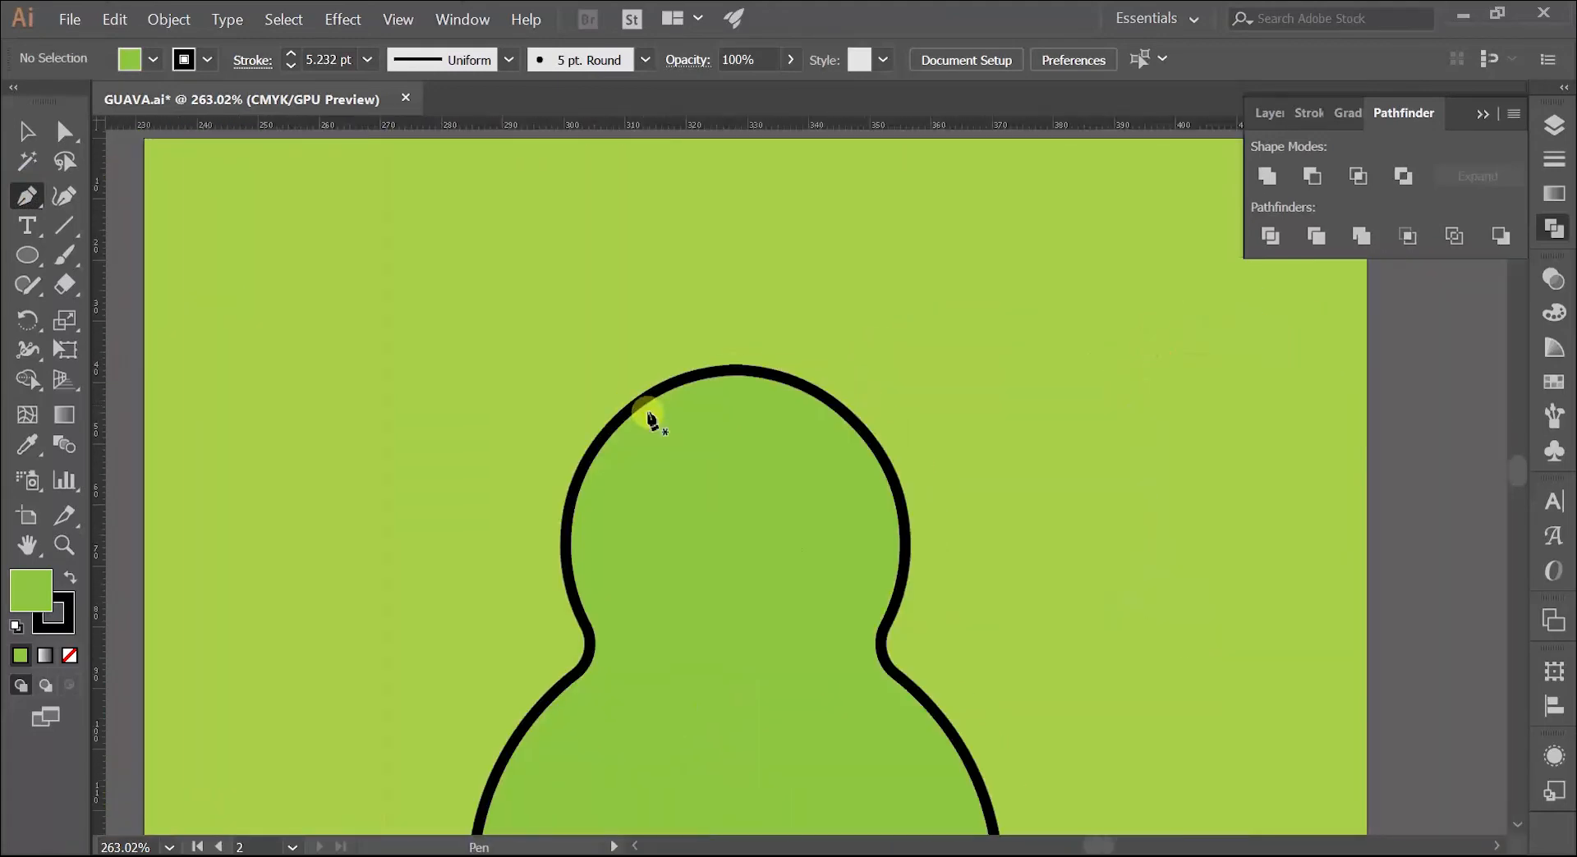
Step: Draw a shallow arc just inside the top of the body with the Pen tool, using no fill and a black stroke
key(z)
drag(694, 396, 813, 399)
click(27, 196)
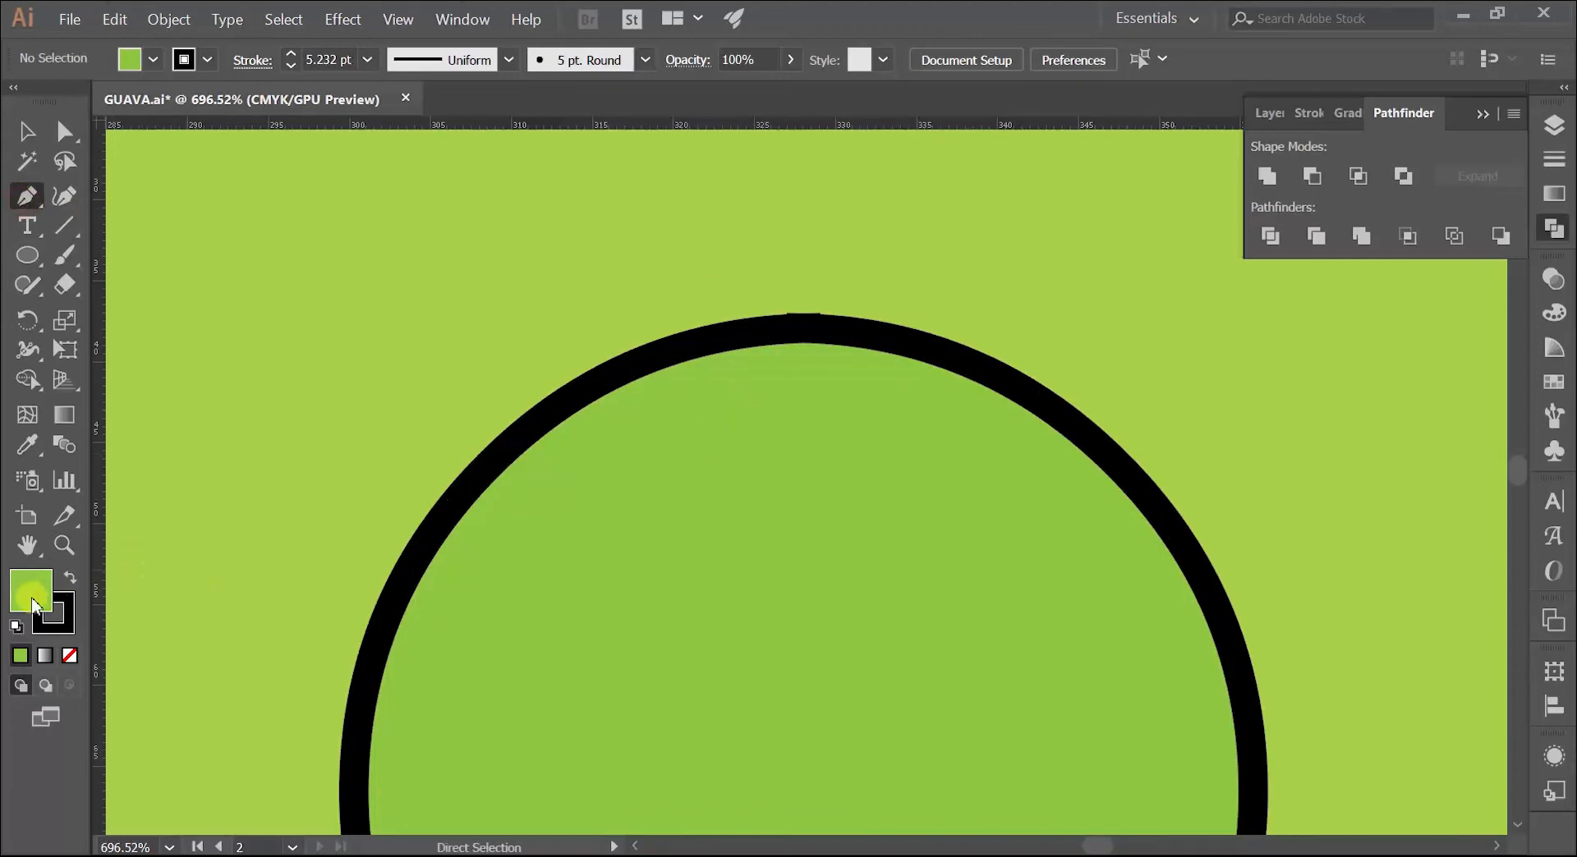
click(70, 655)
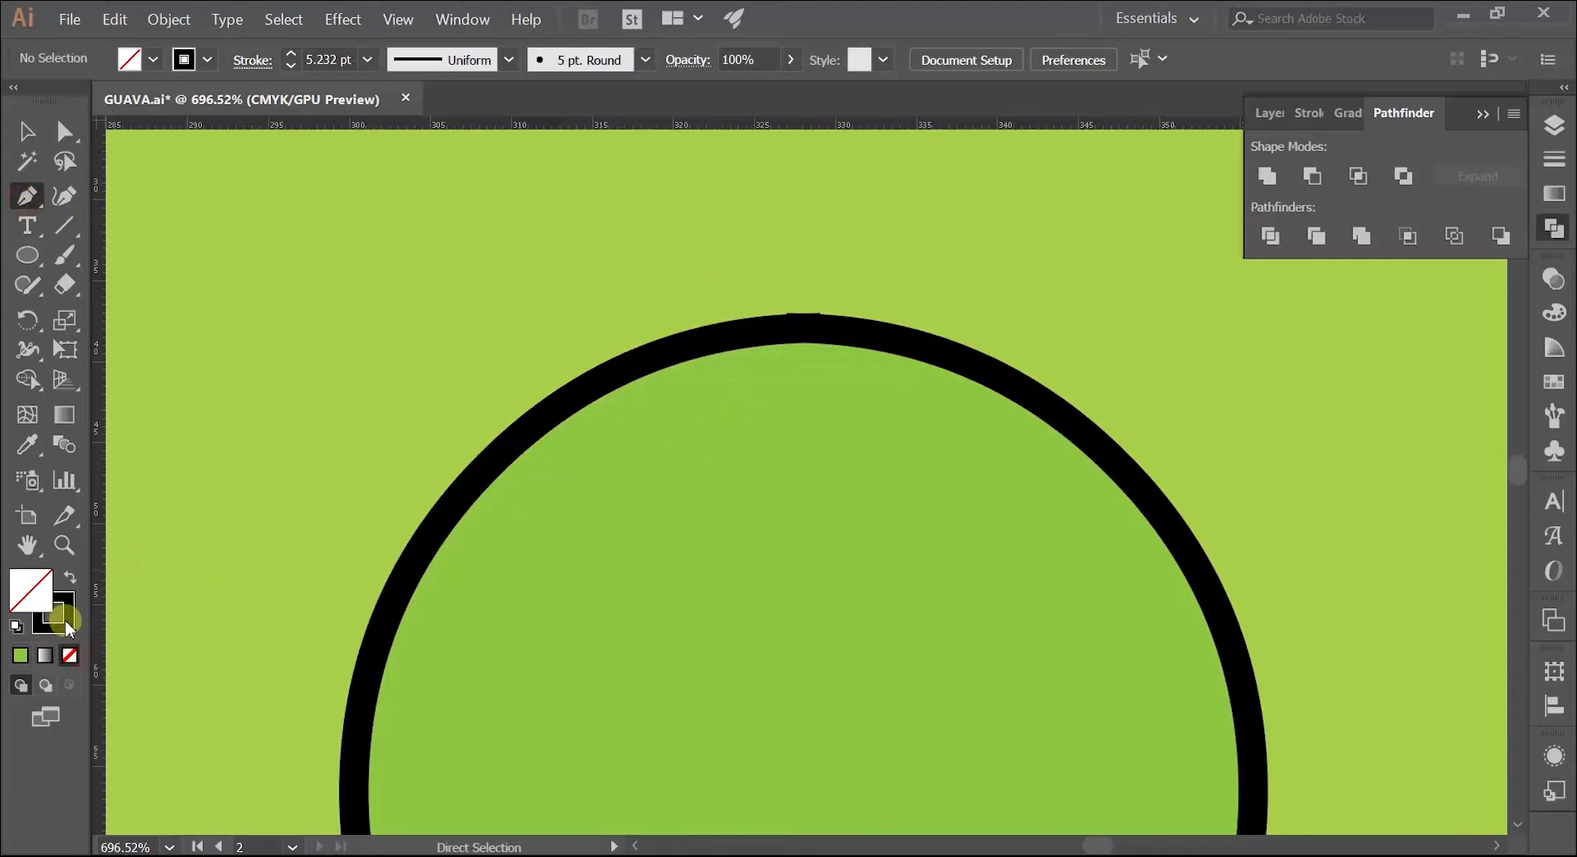
click(66, 626)
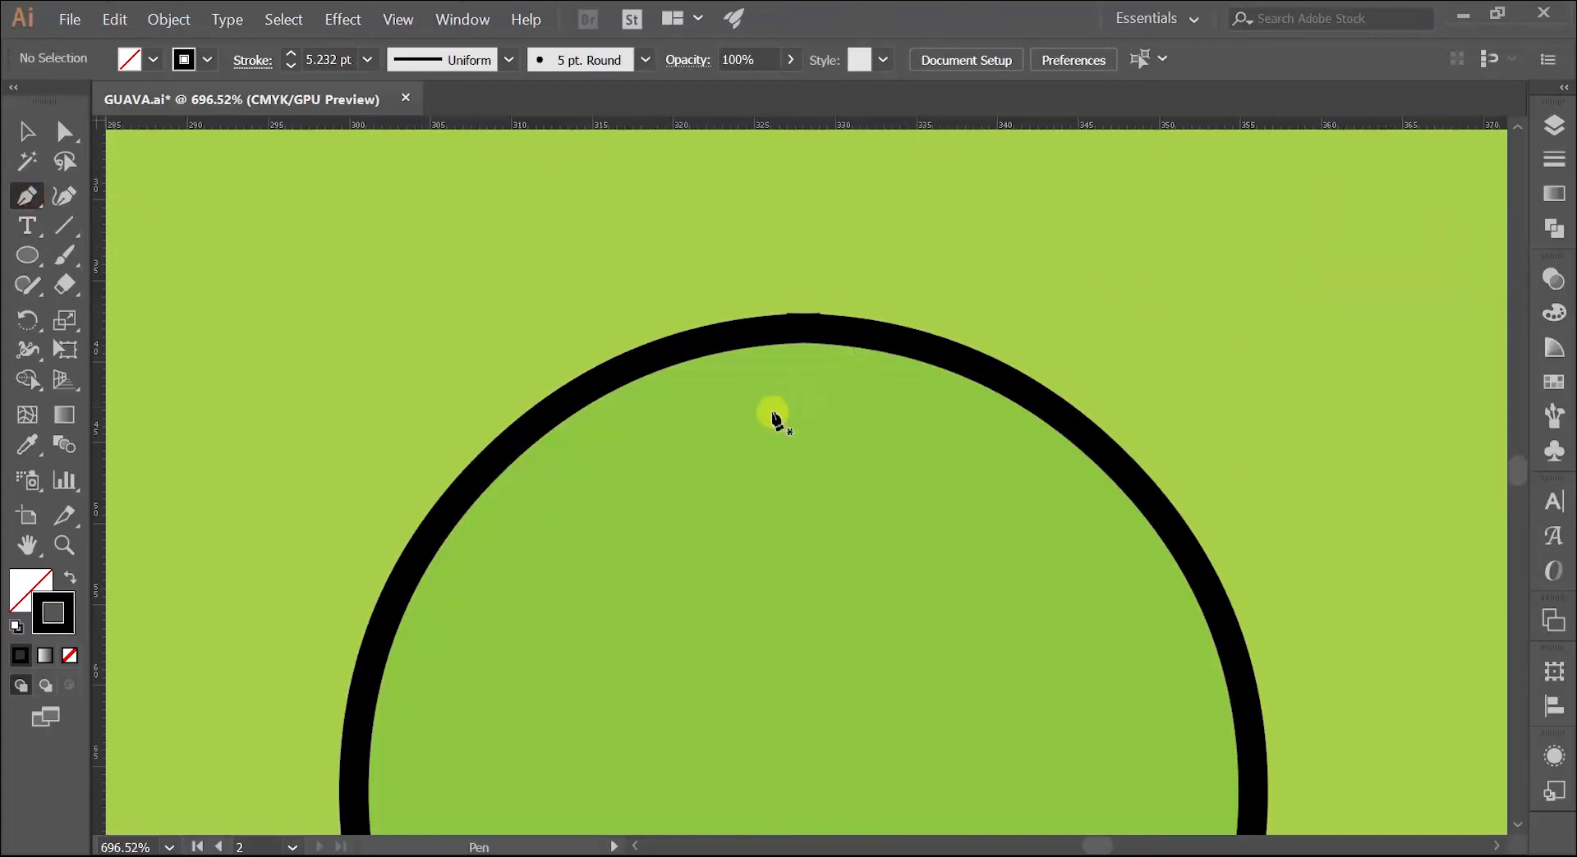
click(875, 414)
drag(940, 432, 949, 446)
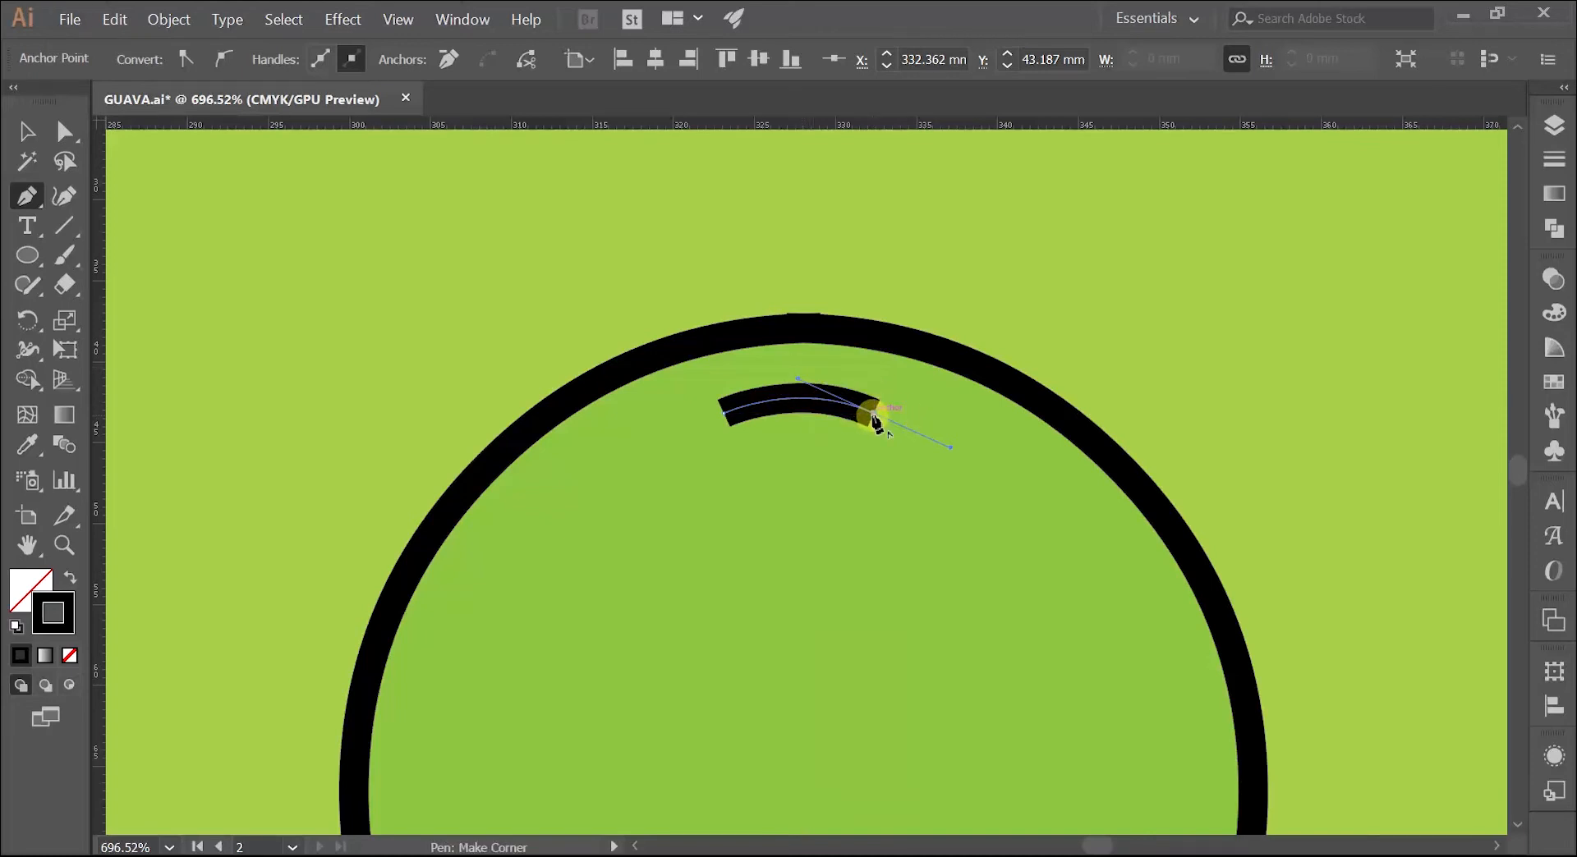
key(v)
click(485, 232)
Step: Give the arc the elliptical width profile tapered at both ends and a 2 pt stroke, and deselect it
click(802, 399)
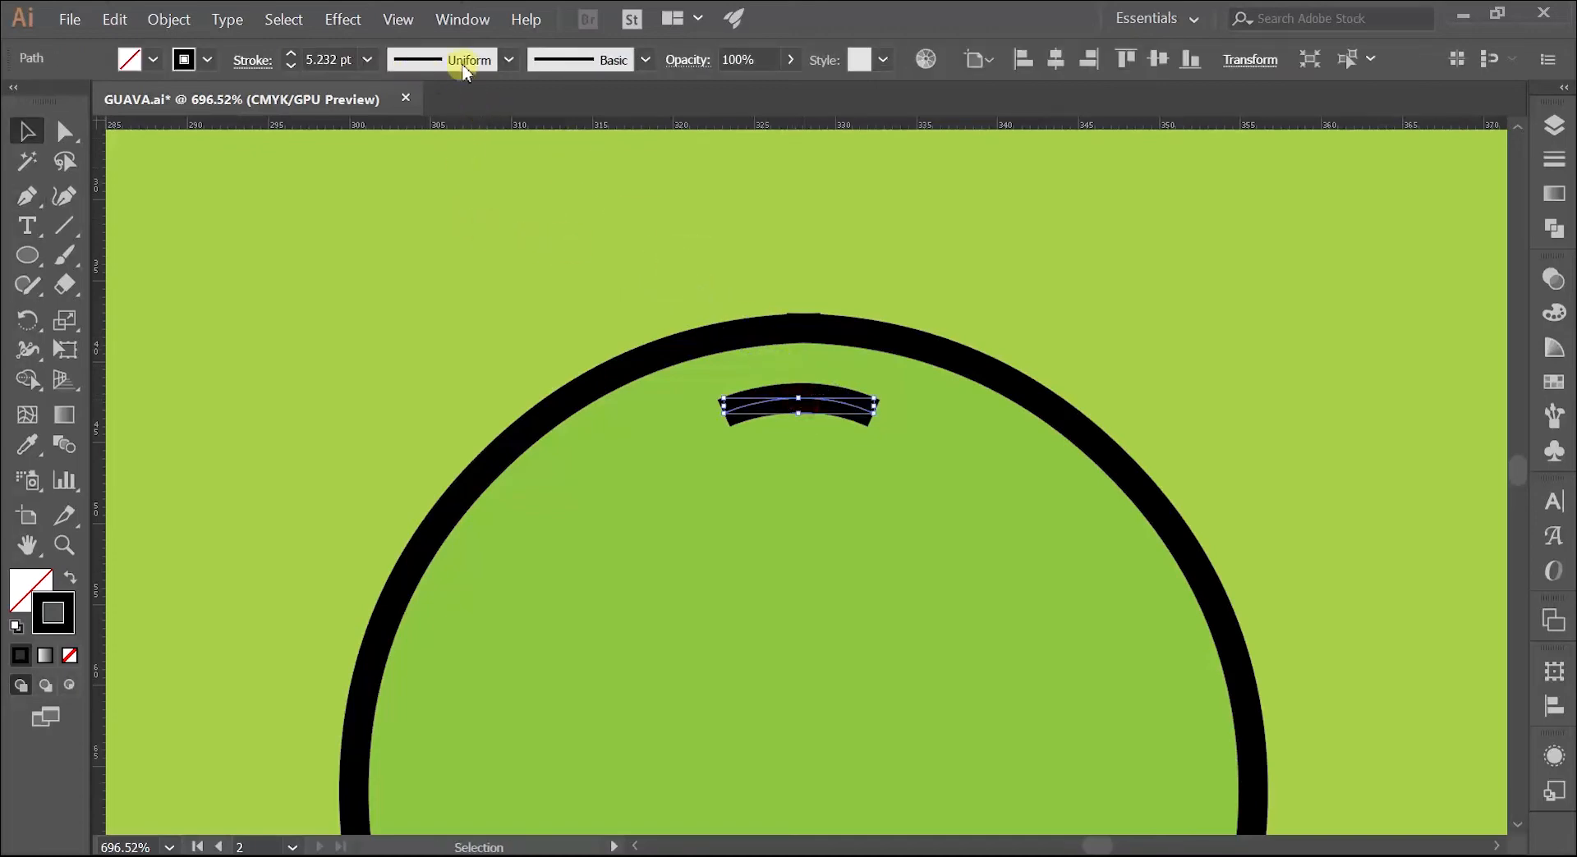
click(509, 60)
click(453, 139)
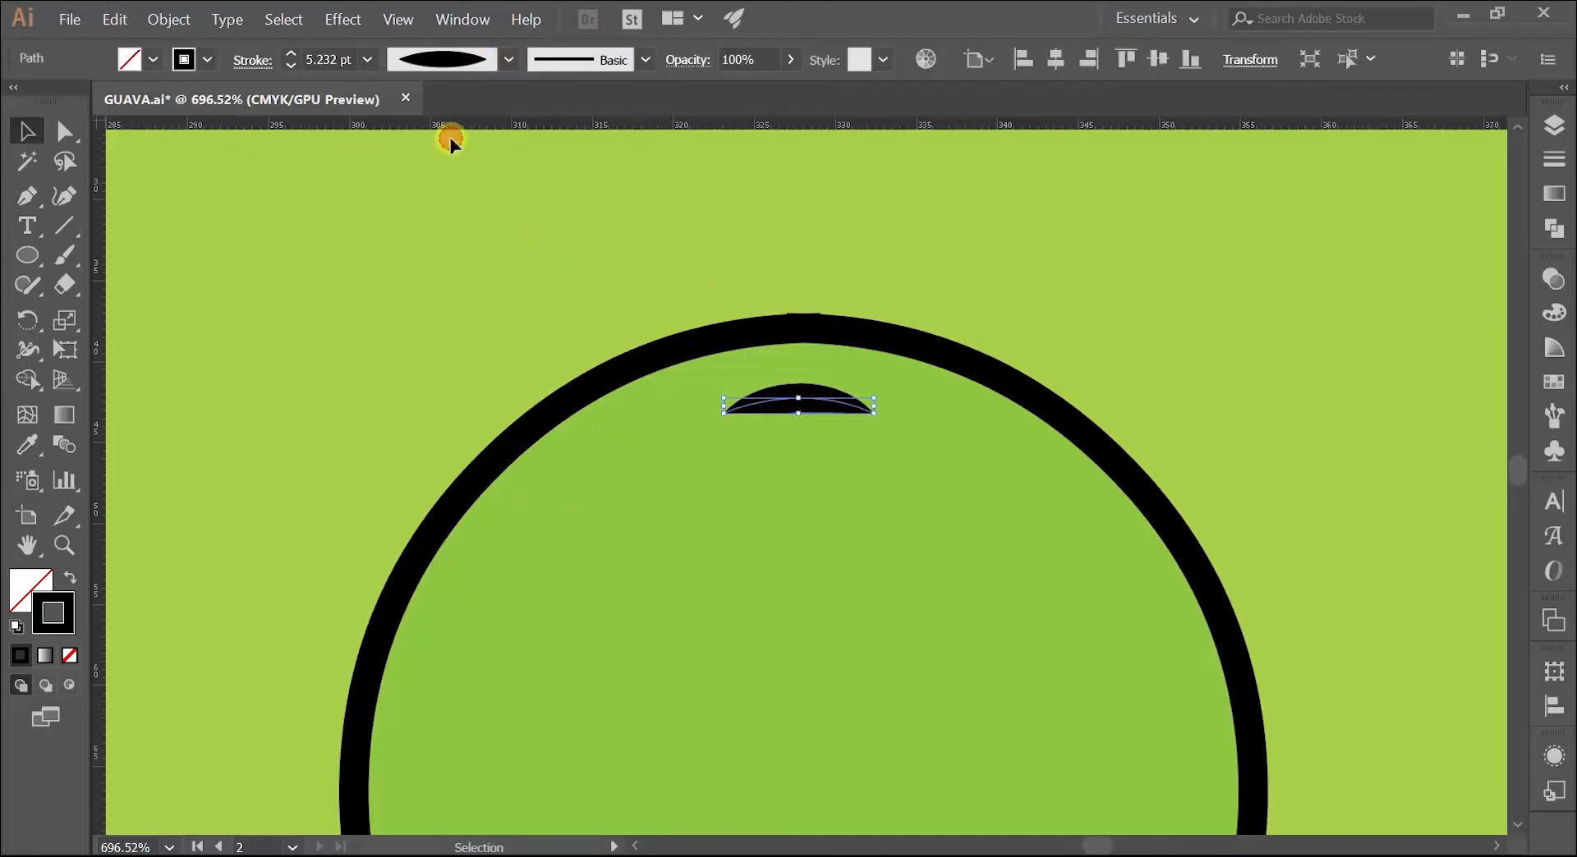
click(494, 208)
click(796, 396)
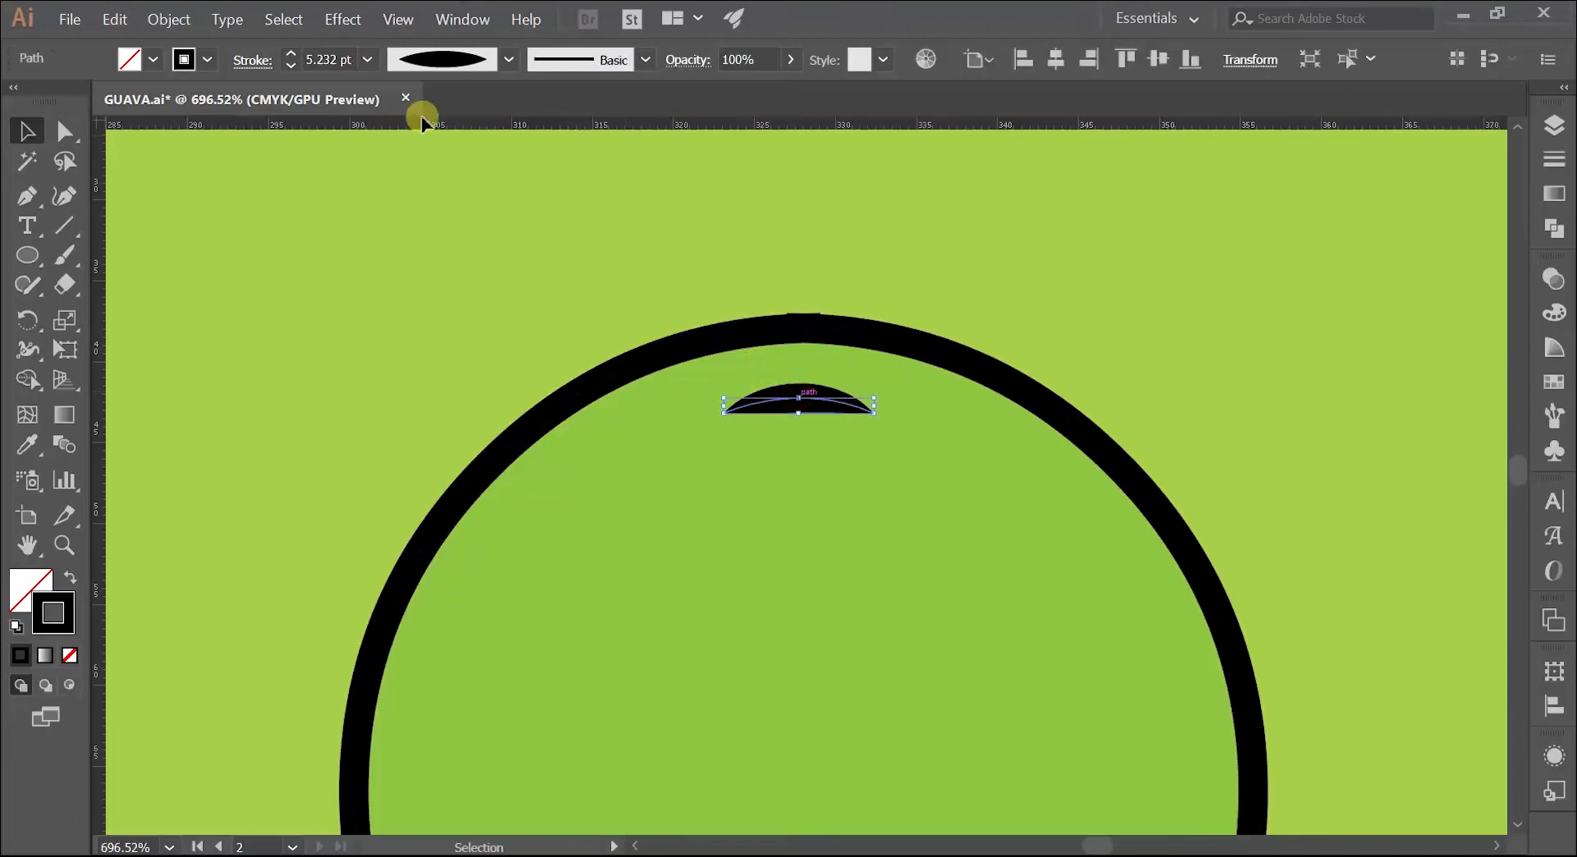
click(290, 65)
click(353, 207)
Step: Draw a curved stem line with the Pen tool from above the body down to the middle of the arc
key(z)
mouse_move(728, 359)
mouse_down()
mouse_move(700, 356)
mouse_move(636, 528)
mouse_up()
key(space)
mouse_move(630, 411)
mouse_down()
mouse_move(746, 395)
mouse_move(476, 506)
mouse_move(1027, 483)
mouse_move(583, 524)
mouse_up()
key(space)
drag(922, 376, 1068, 415)
key(space)
drag(1056, 419, 883, 415)
drag(785, 424, 883, 417)
key(p)
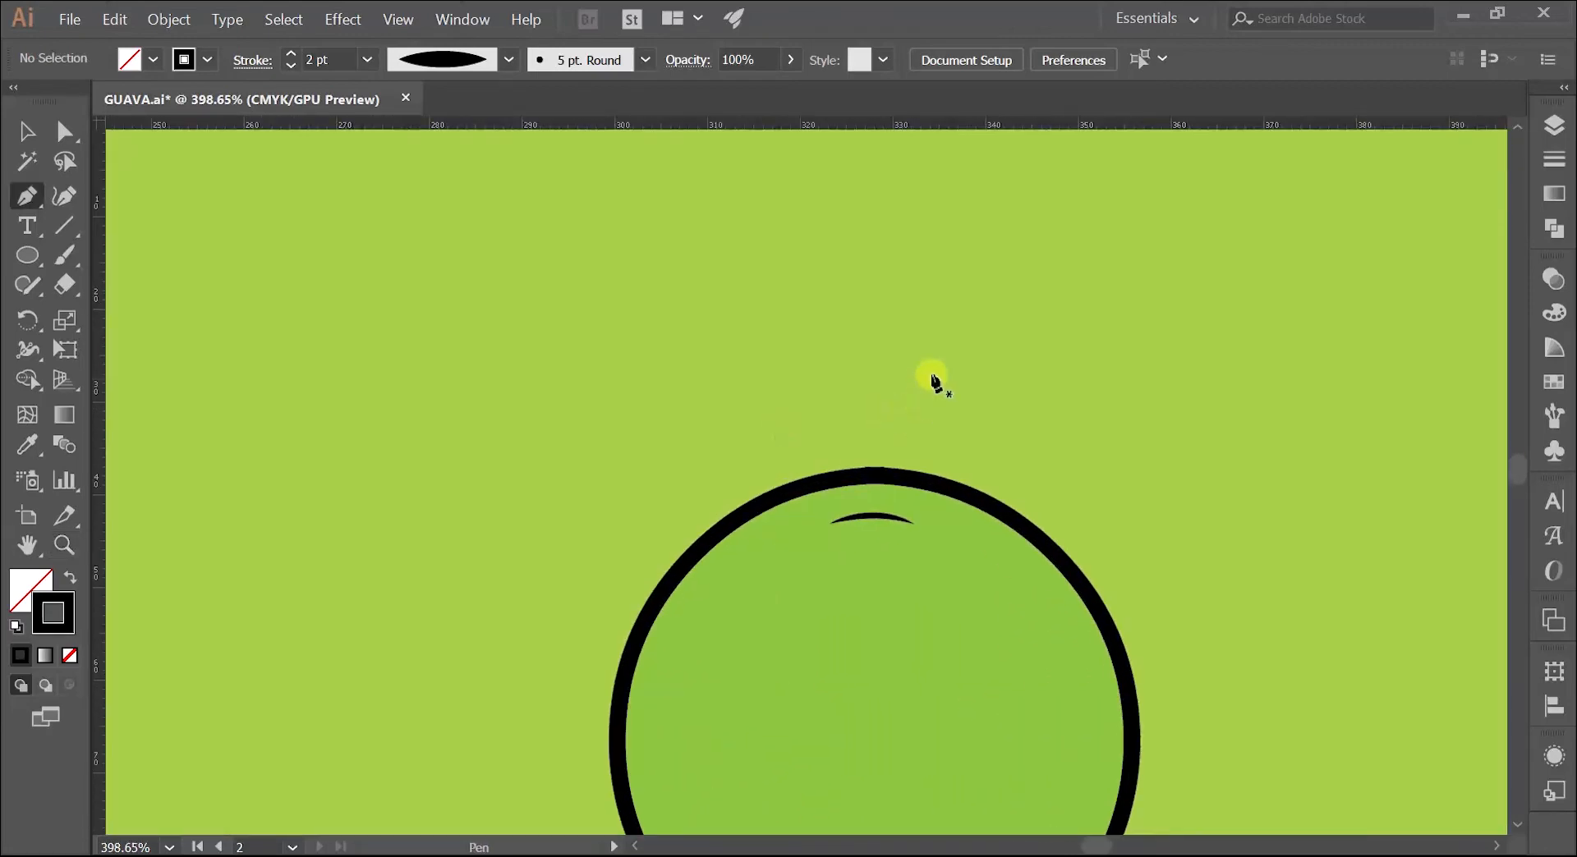
click(905, 351)
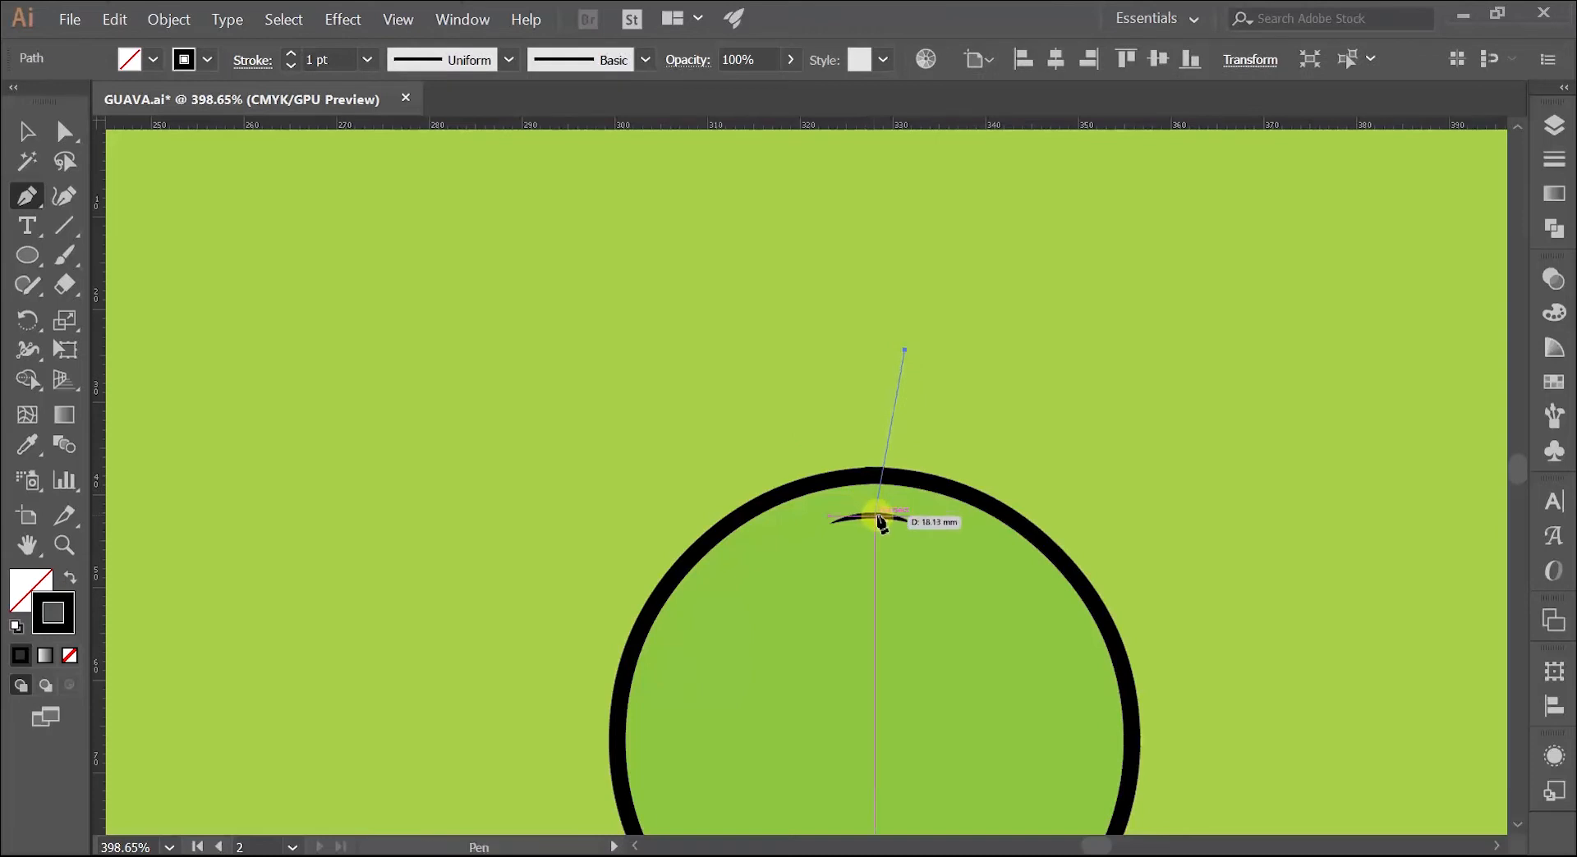
drag(879, 622, 872, 624)
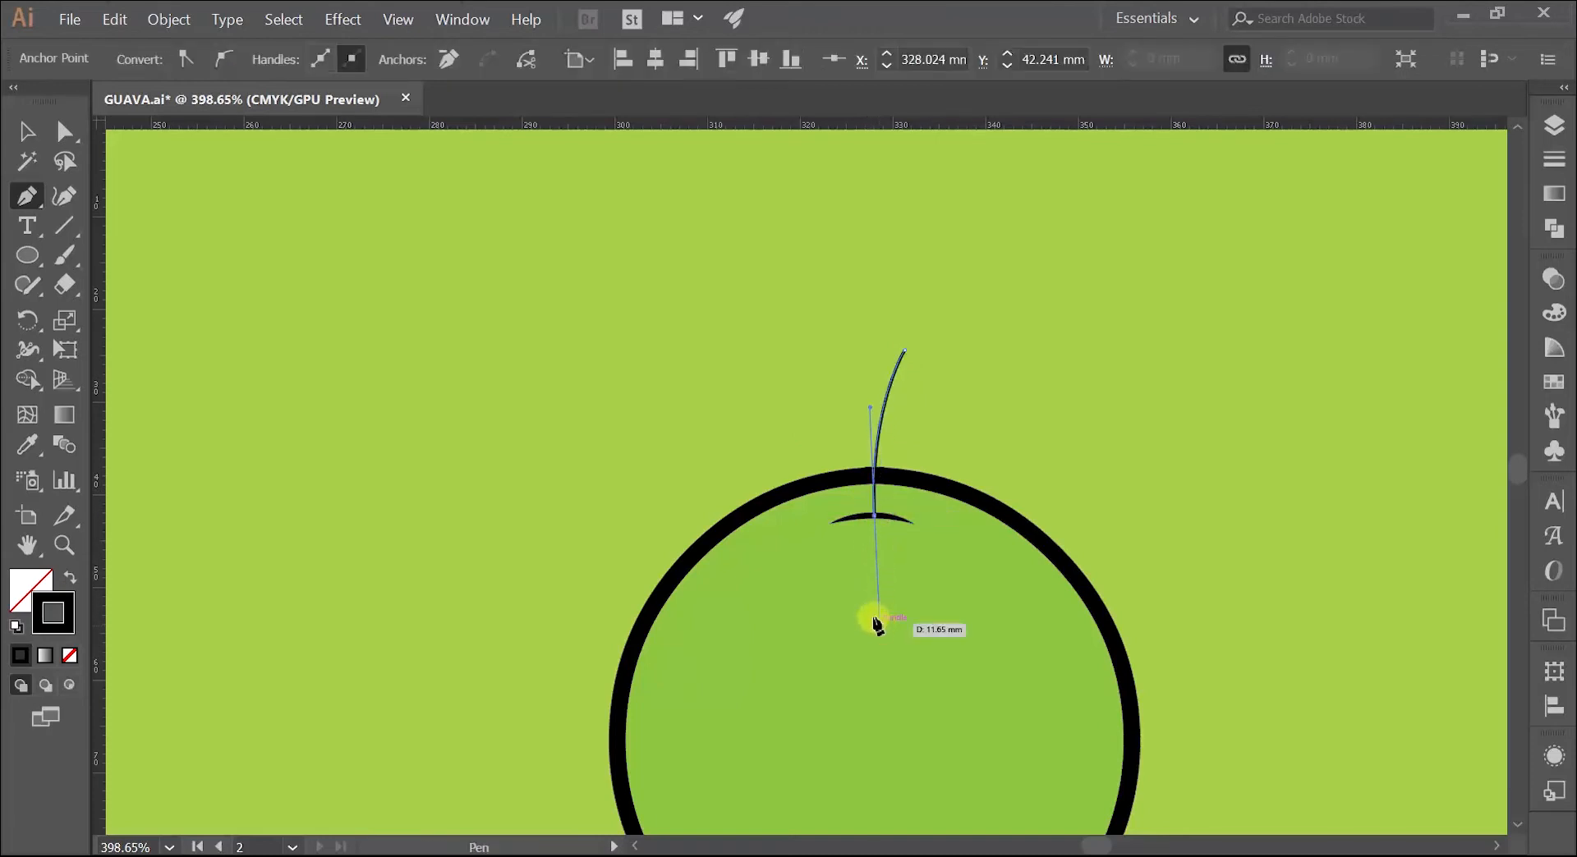
ctrl+click(826, 375)
drag(836, 430, 915, 412)
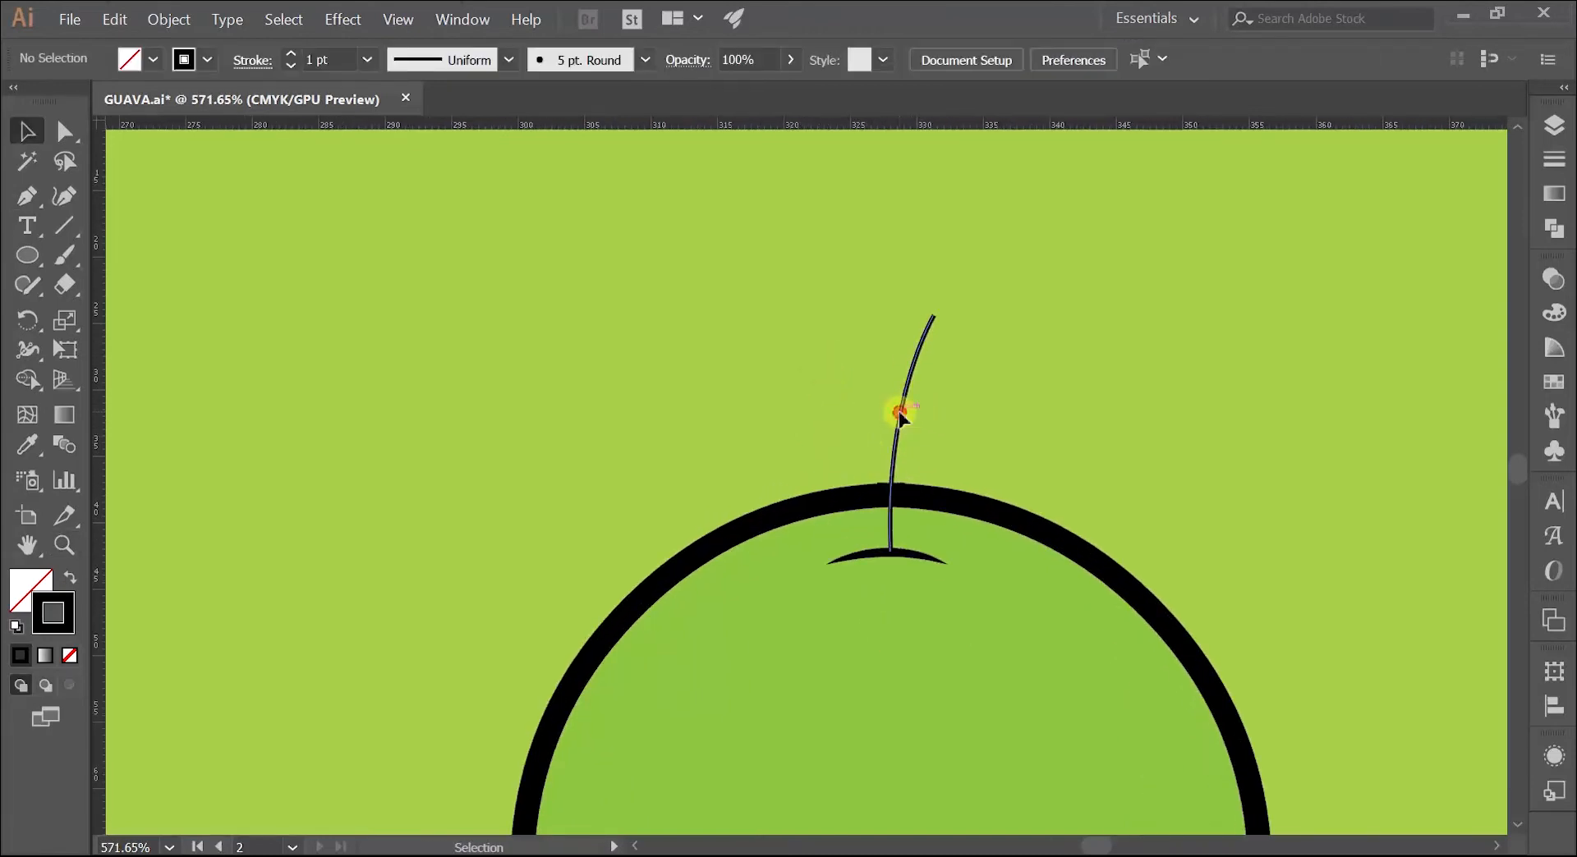
Step: Set the stem's stroke to 3 pt with the elliptical width profile tapered at both ends, and deselect it
click(899, 417)
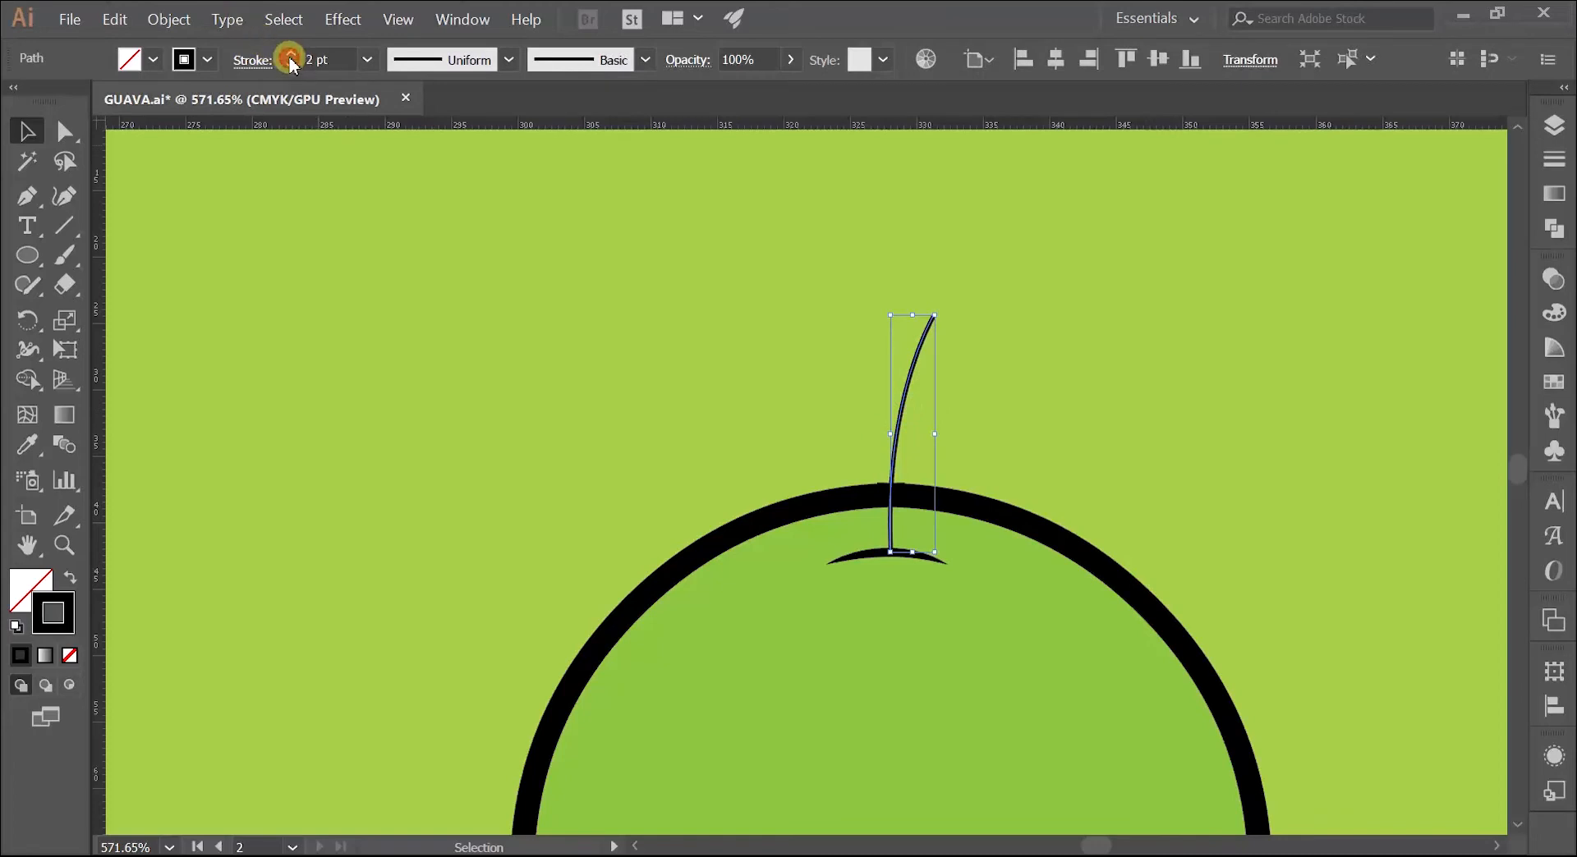
click(290, 57)
click(290, 57)
click(508, 60)
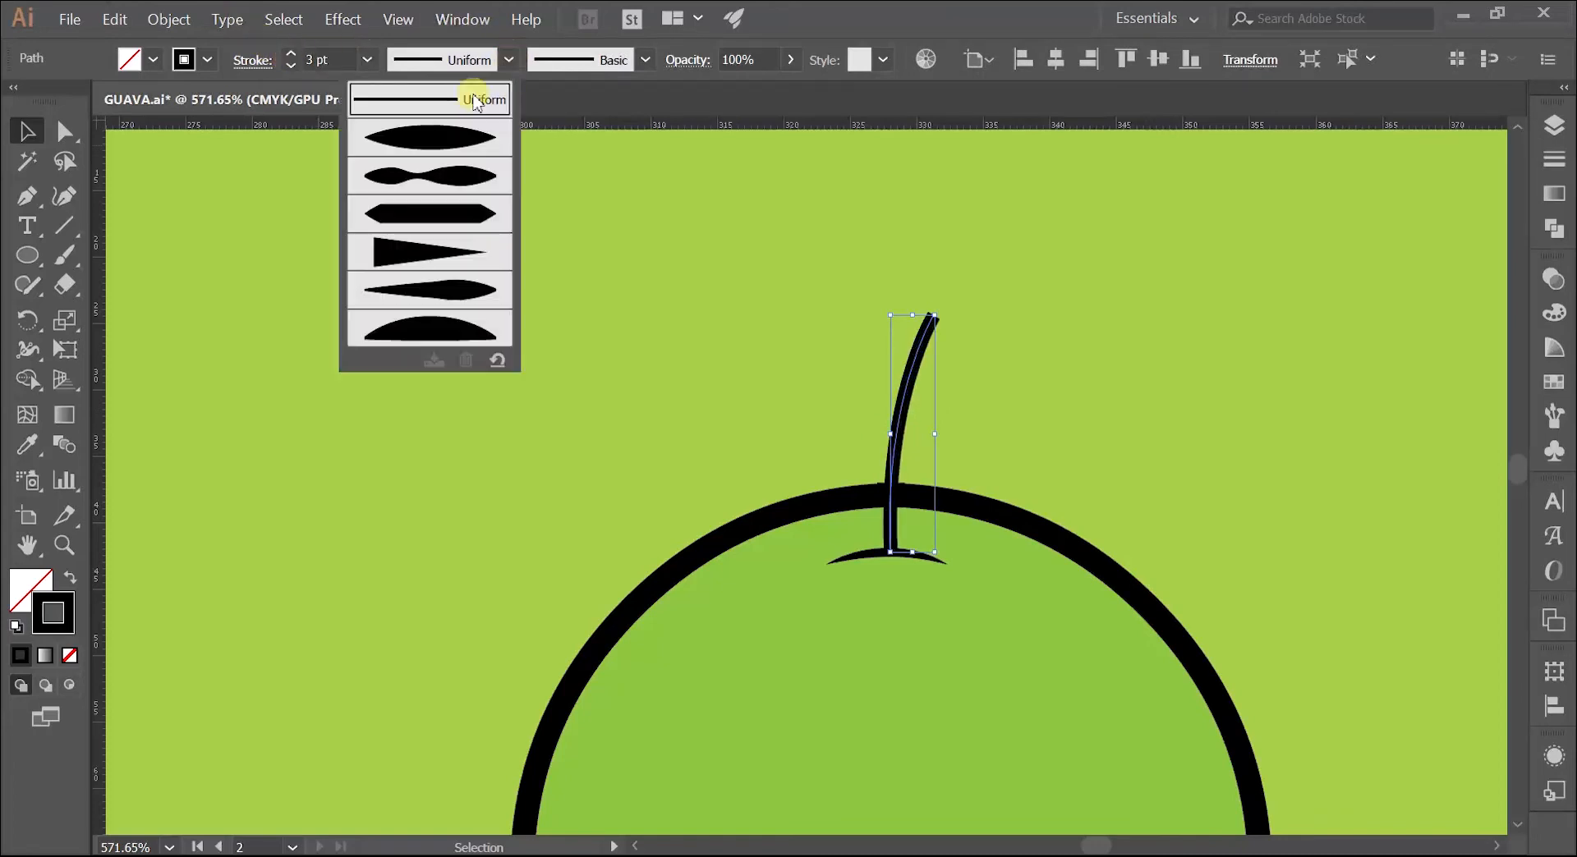
click(440, 142)
click(504, 238)
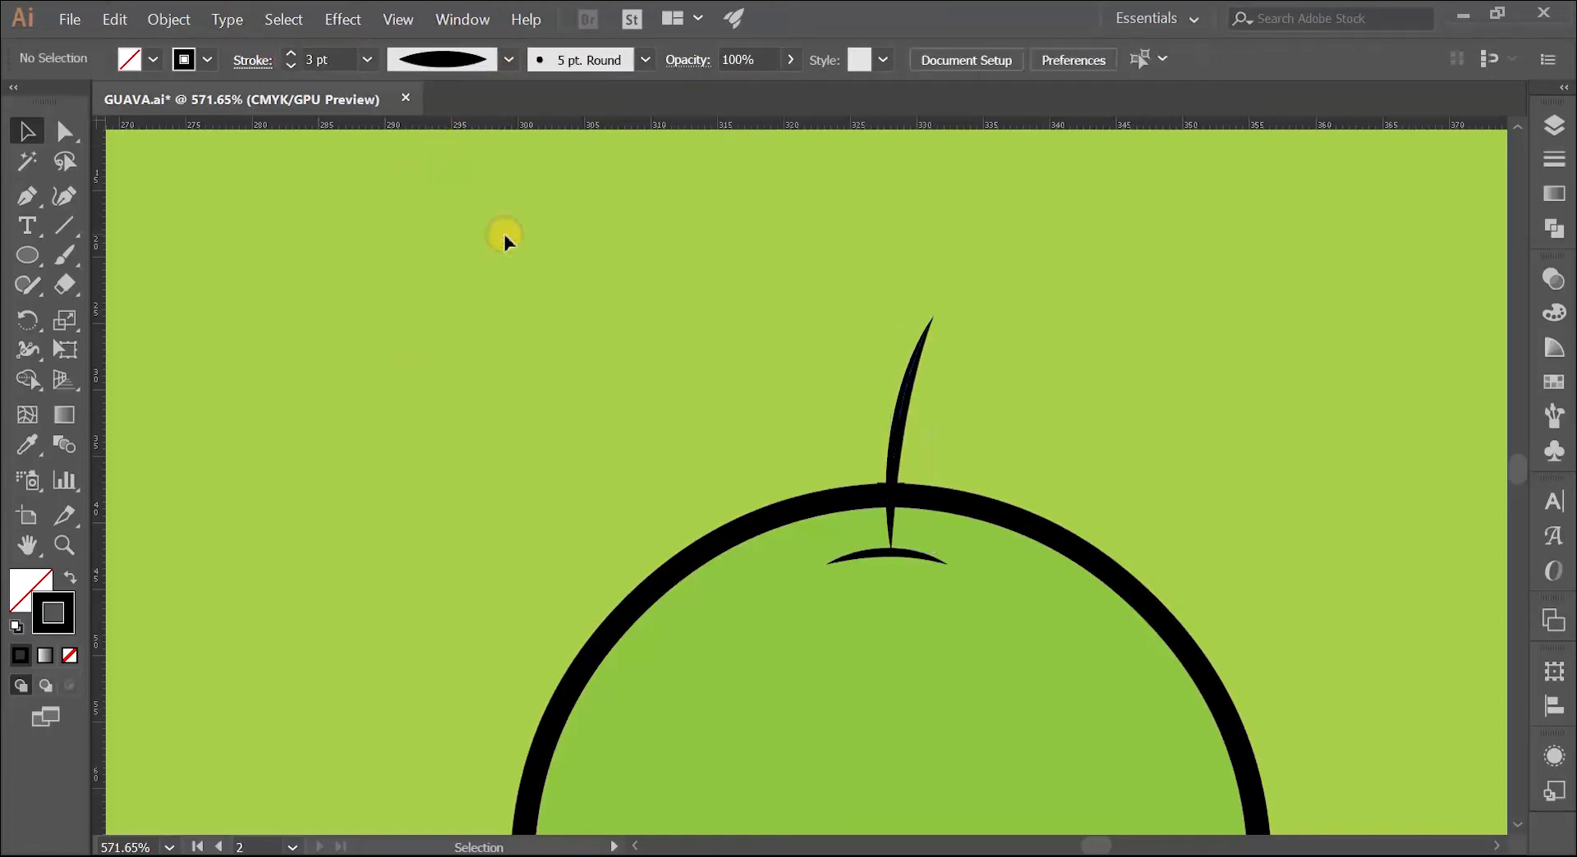
Step: Move the stem slightly down so its base overlaps the arc, and deselect it
key(ctrl+space)
drag(805, 389, 851, 342)
drag(851, 342, 758, 291)
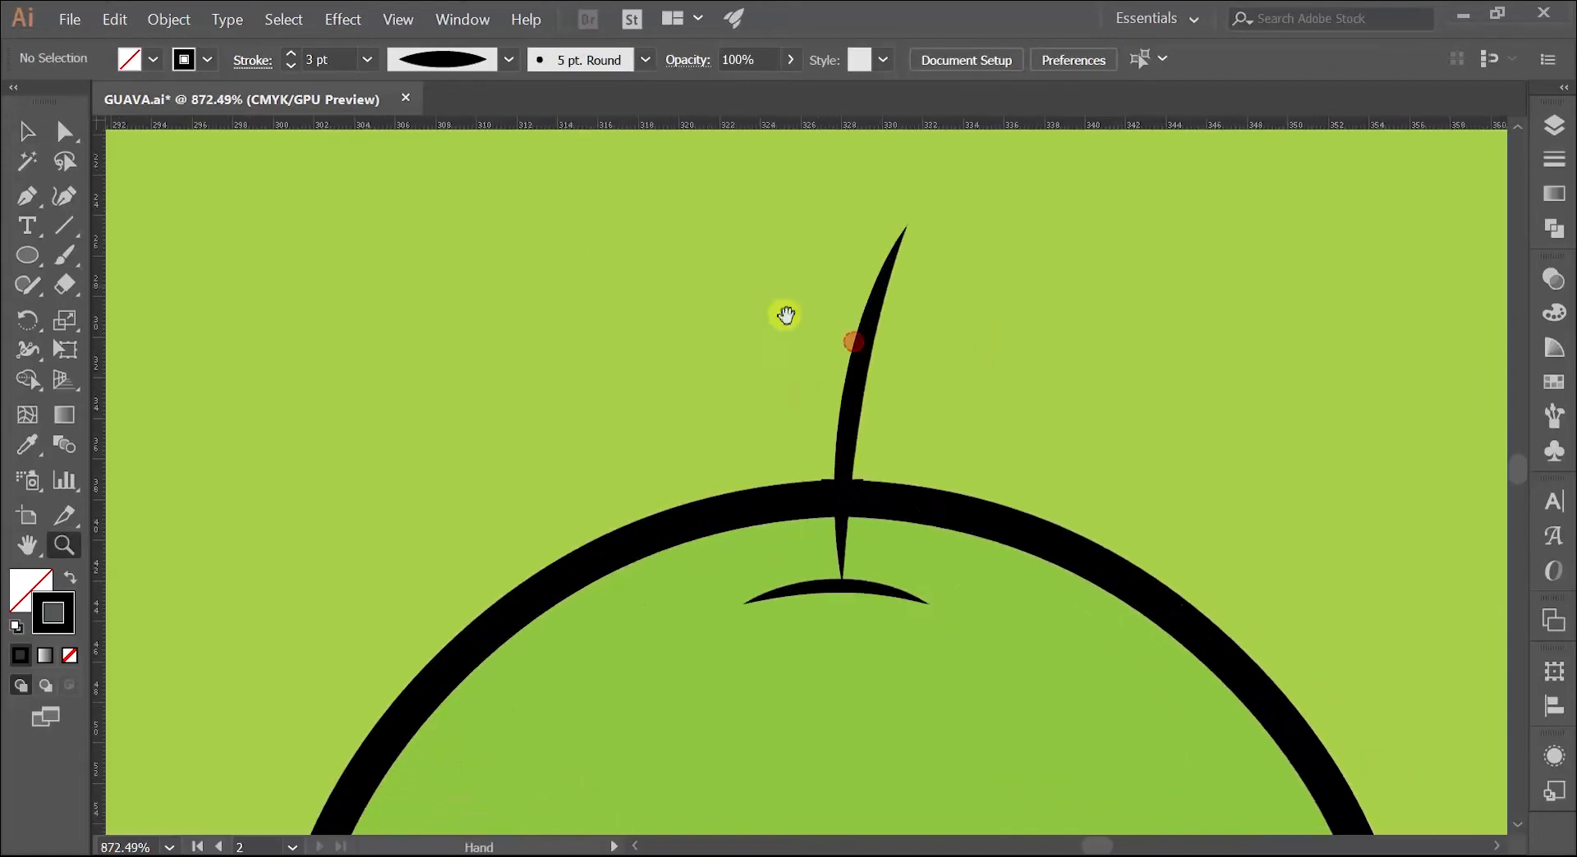
drag(853, 395, 854, 405)
click(770, 364)
Step: Select the stem and the arc and scale them up slightly together about their common centre
key(ctrl+space)
drag(1123, 320, 648, 447)
drag(826, 373, 703, 321)
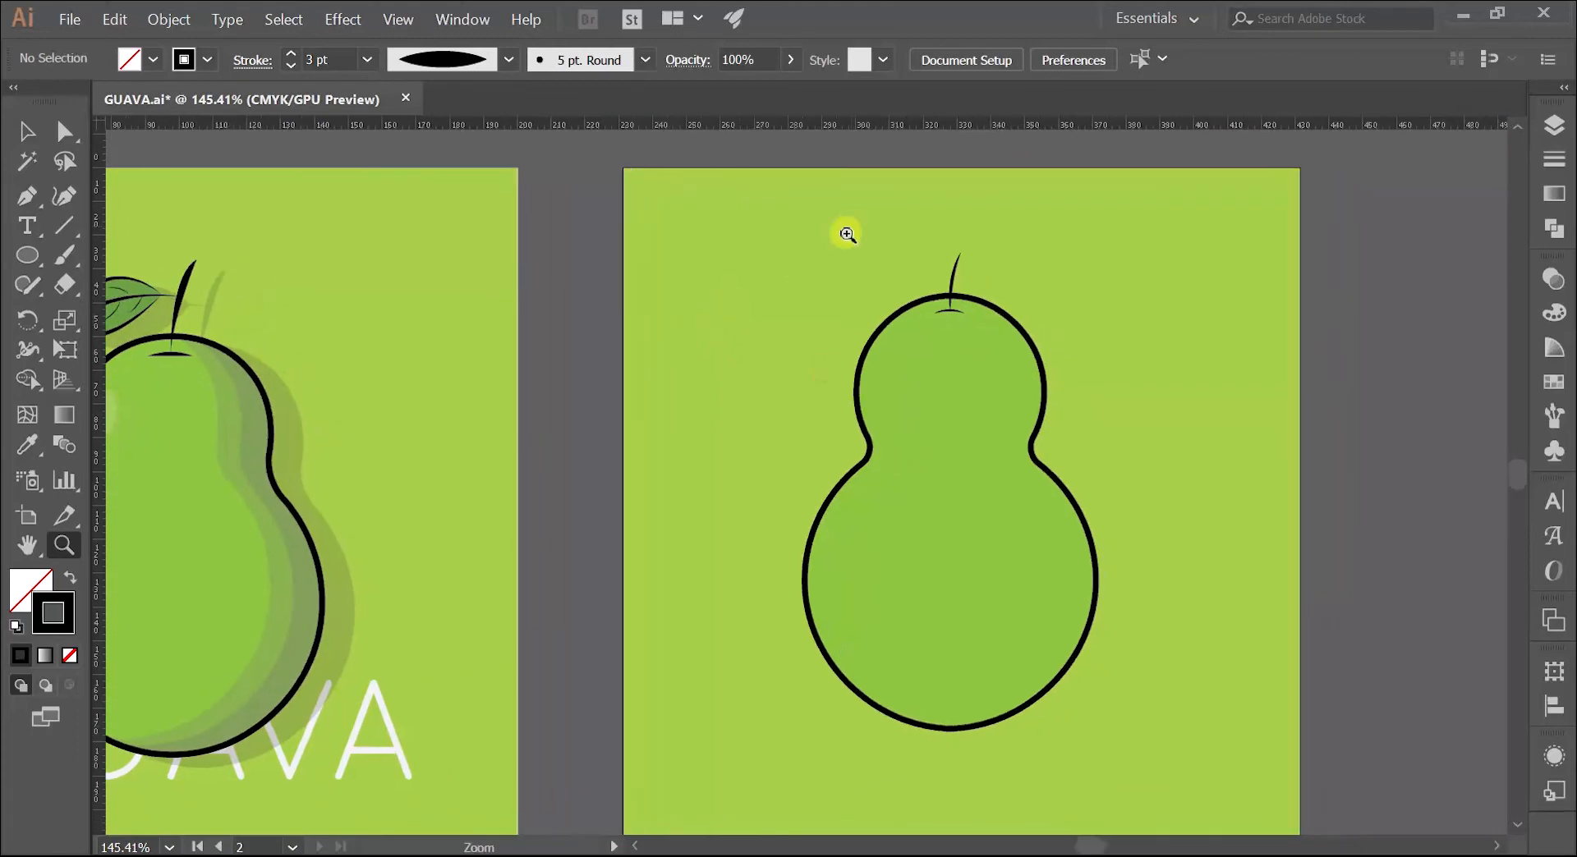
drag(873, 245, 922, 271)
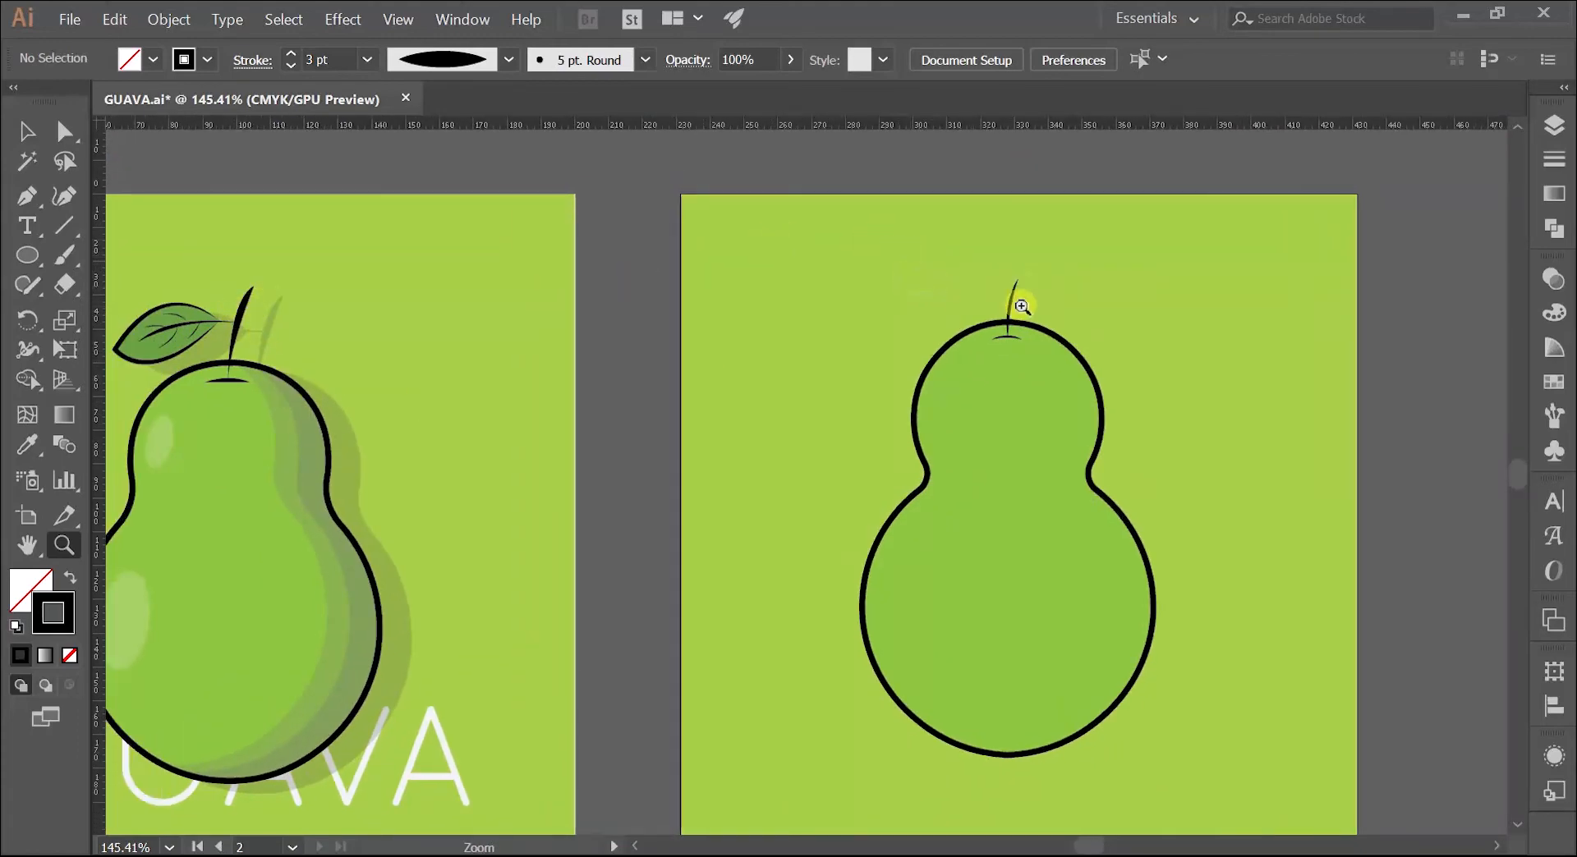
drag(989, 288, 1150, 295)
drag(1150, 296, 909, 342)
click(797, 389)
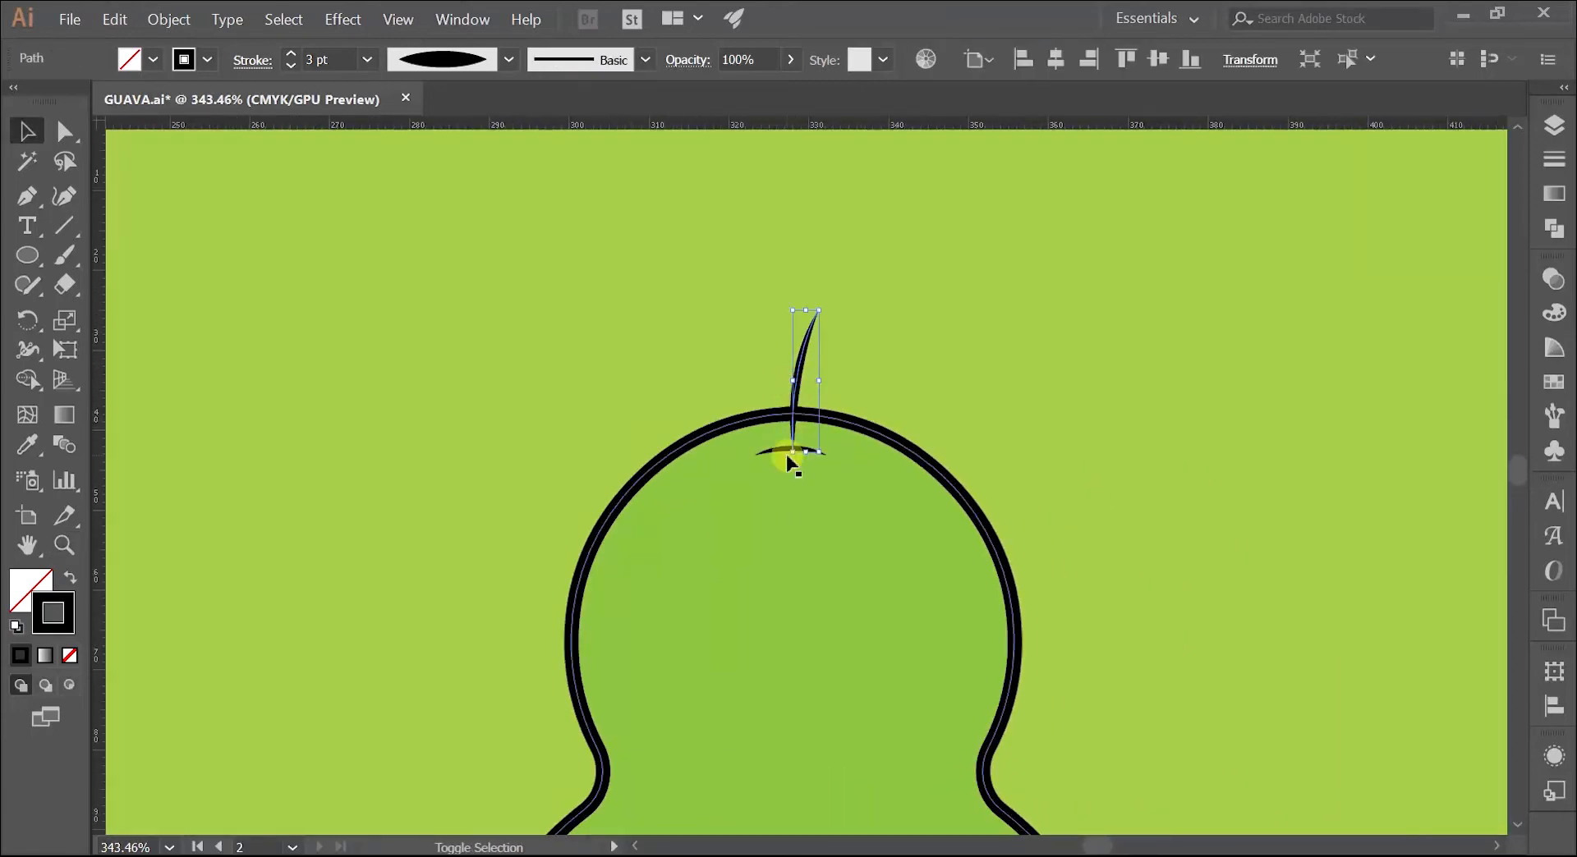
shift+click(780, 451)
drag(825, 454, 857, 473)
click(894, 438)
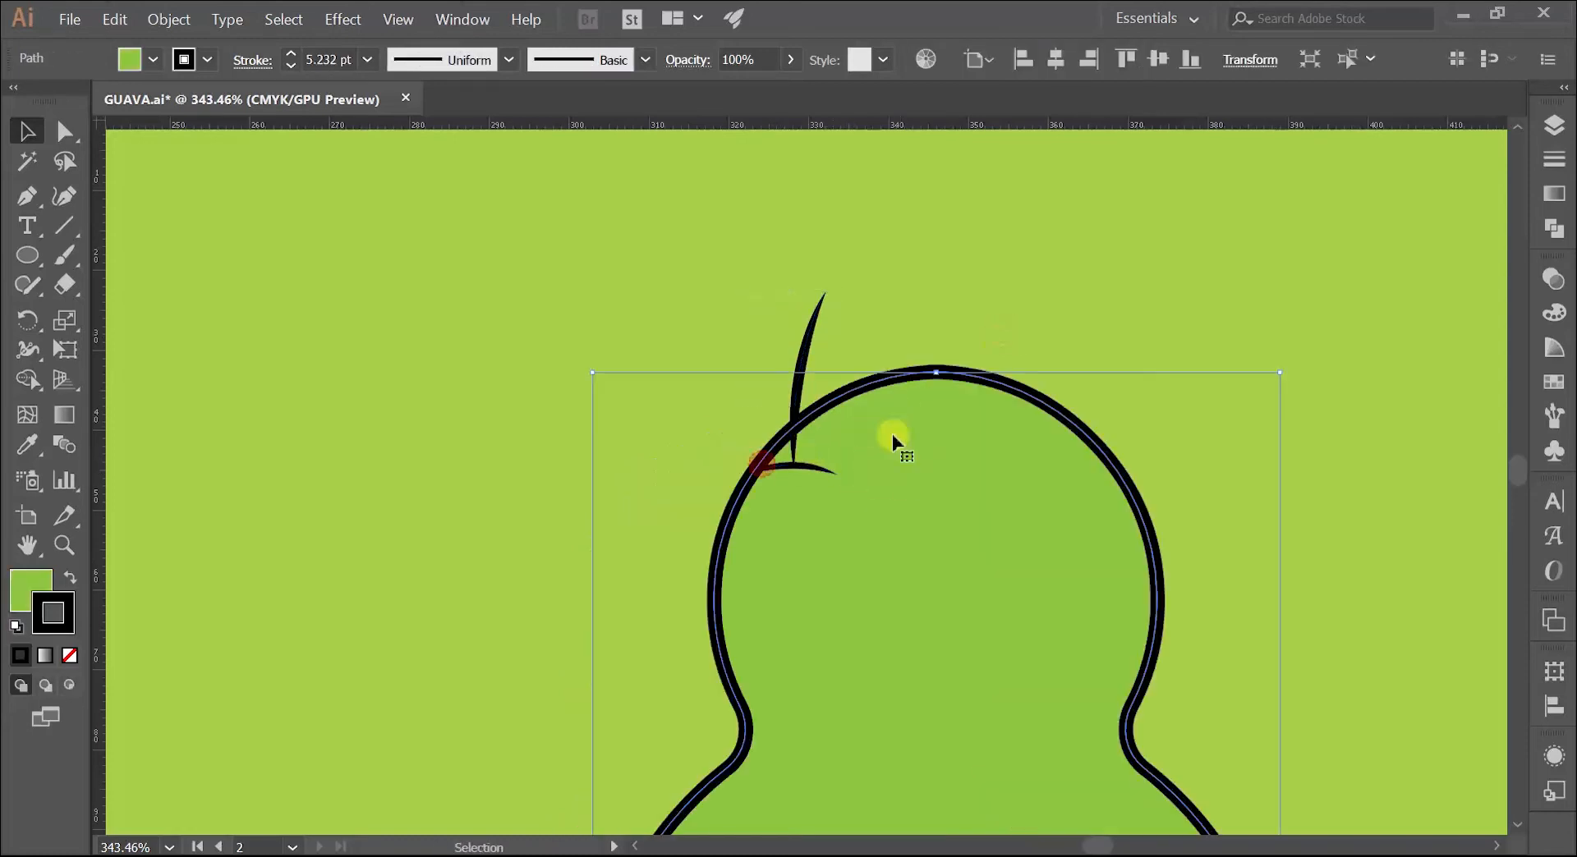
click(1002, 299)
Step: Move the small arc inside the body up to cross the stem's lower end, set its stroke to 3 pt, and deselect it
key(z)
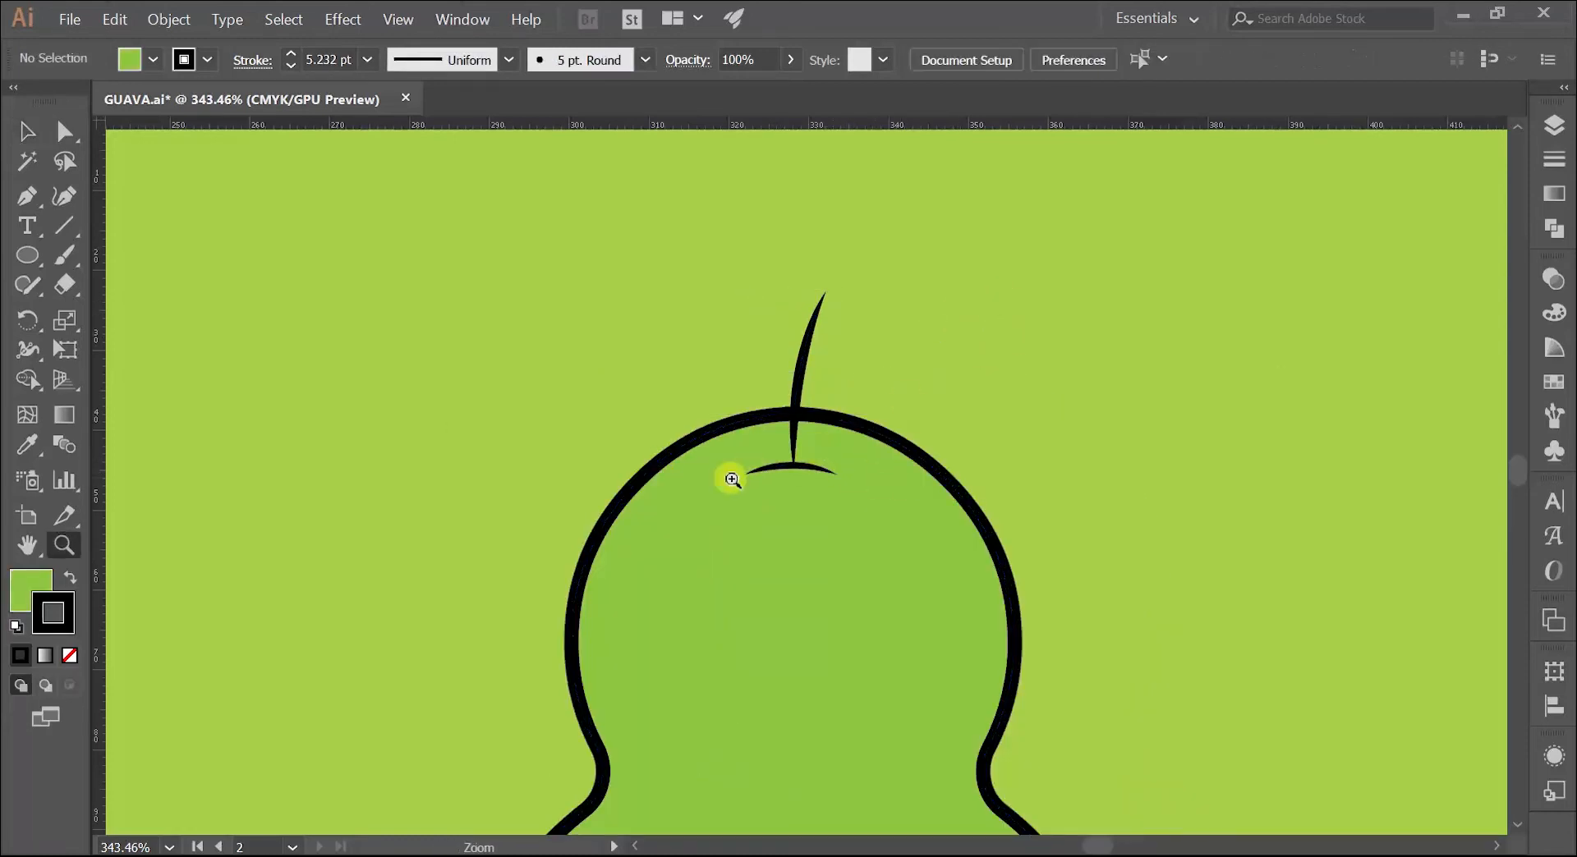
drag(730, 476, 940, 435)
key(v)
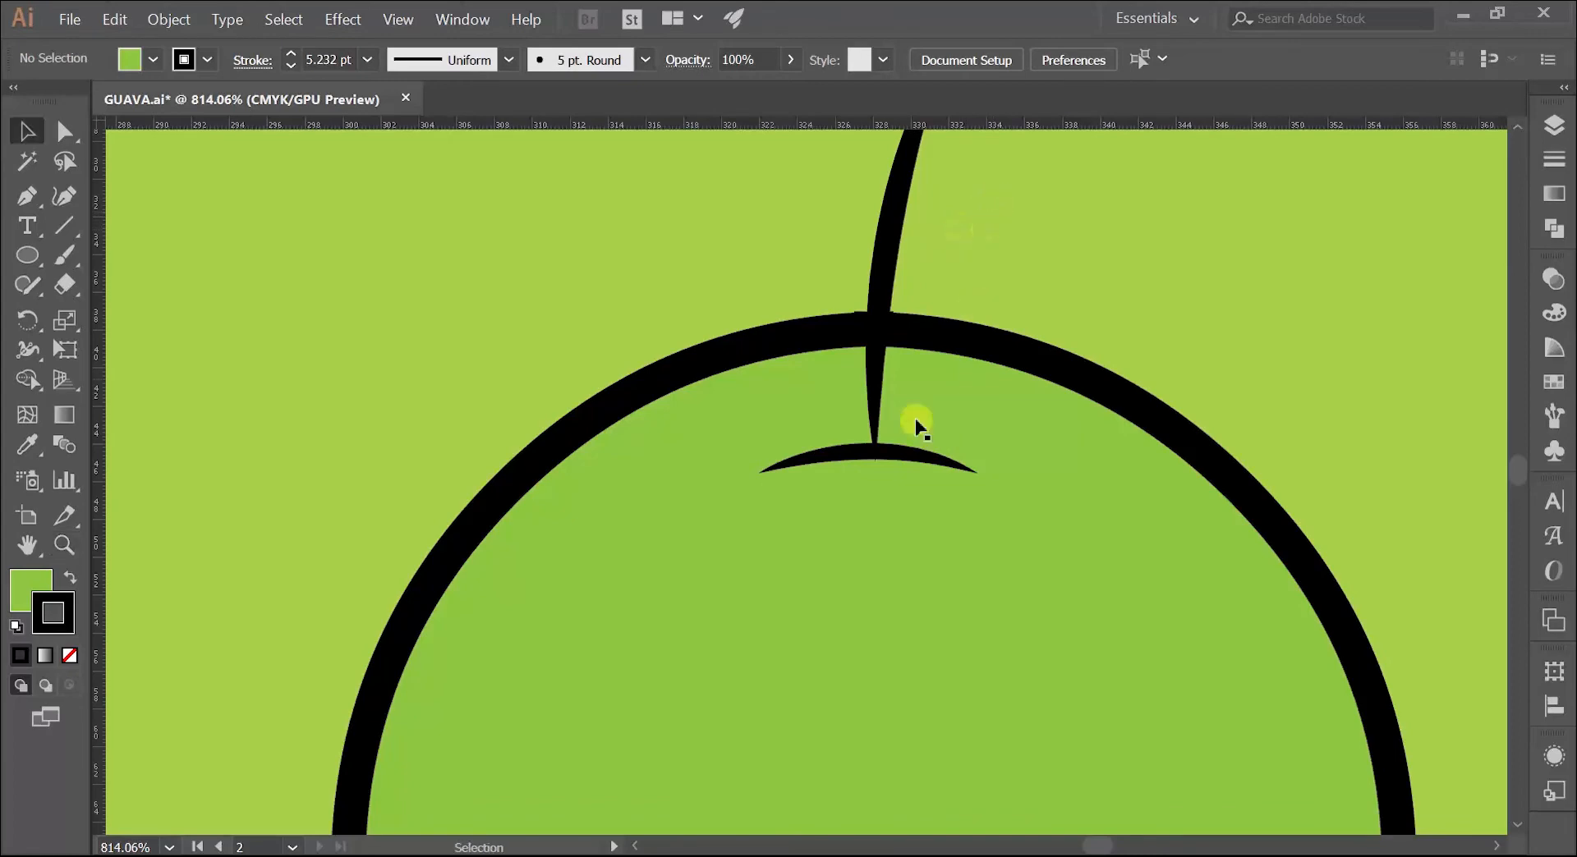
drag(907, 460, 907, 423)
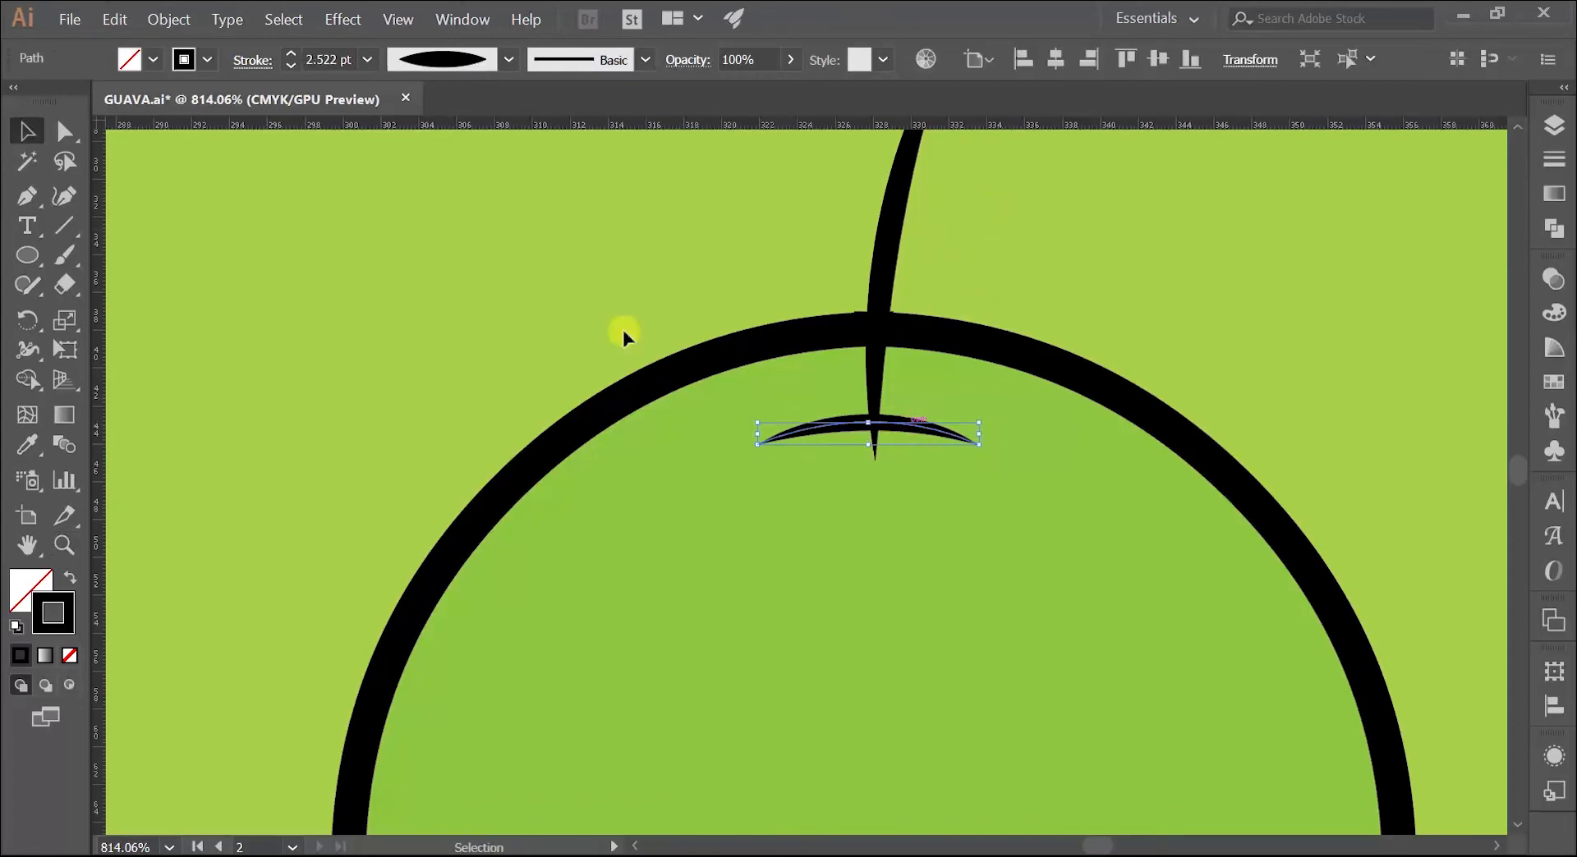
click(290, 55)
click(334, 205)
Step: Set the stem's stroke to 4 pt and move the stem up slightly so its base ends on the arc
key(z)
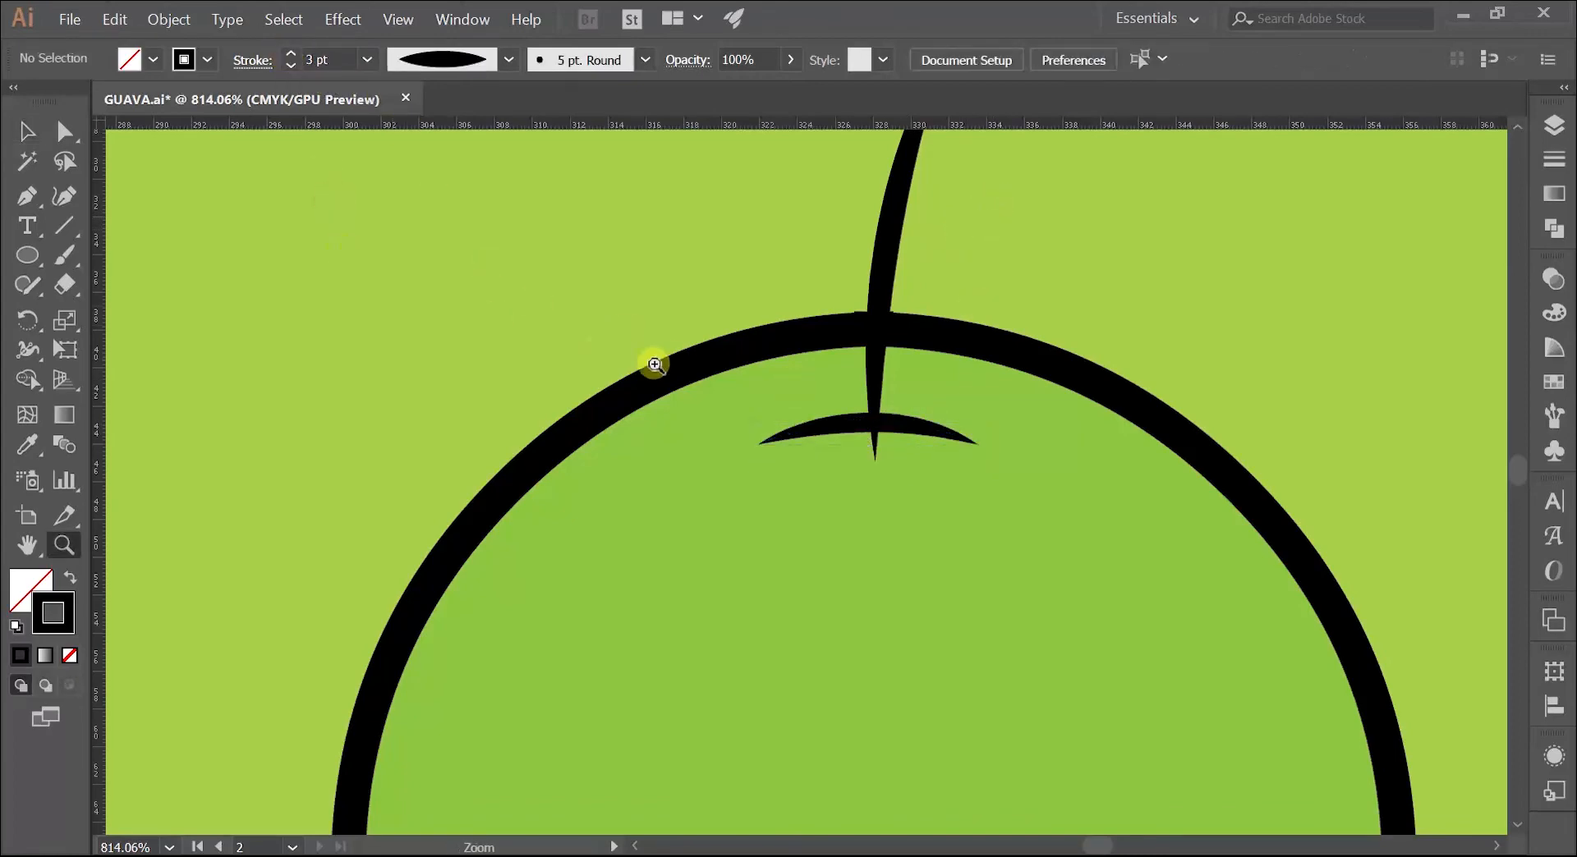
drag(655, 365, 612, 364)
key(space)
drag(612, 364, 354, 555)
click(564, 457)
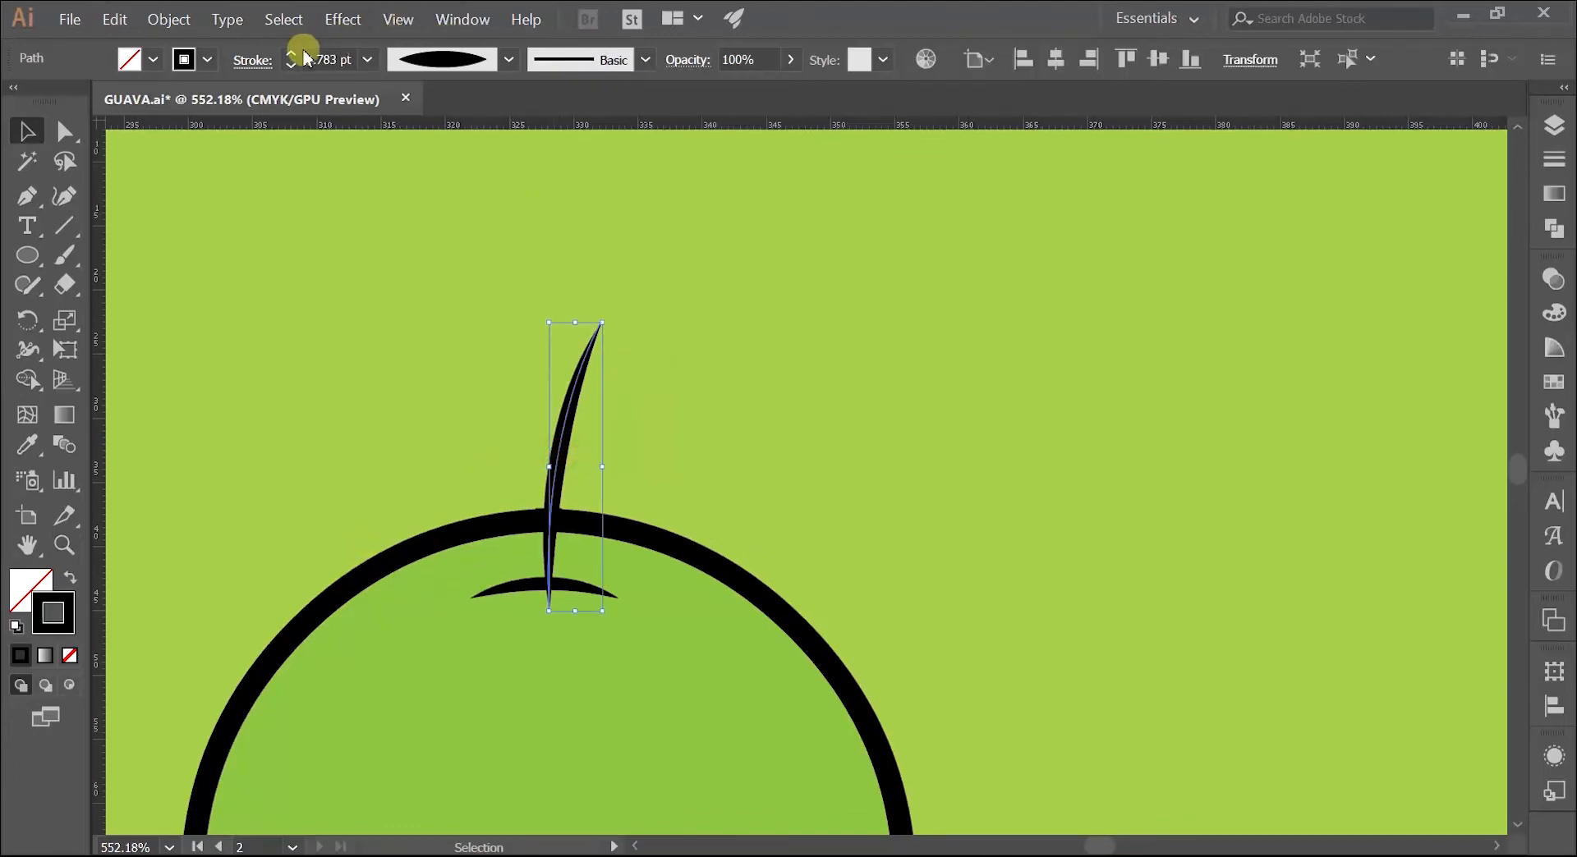
click(327, 212)
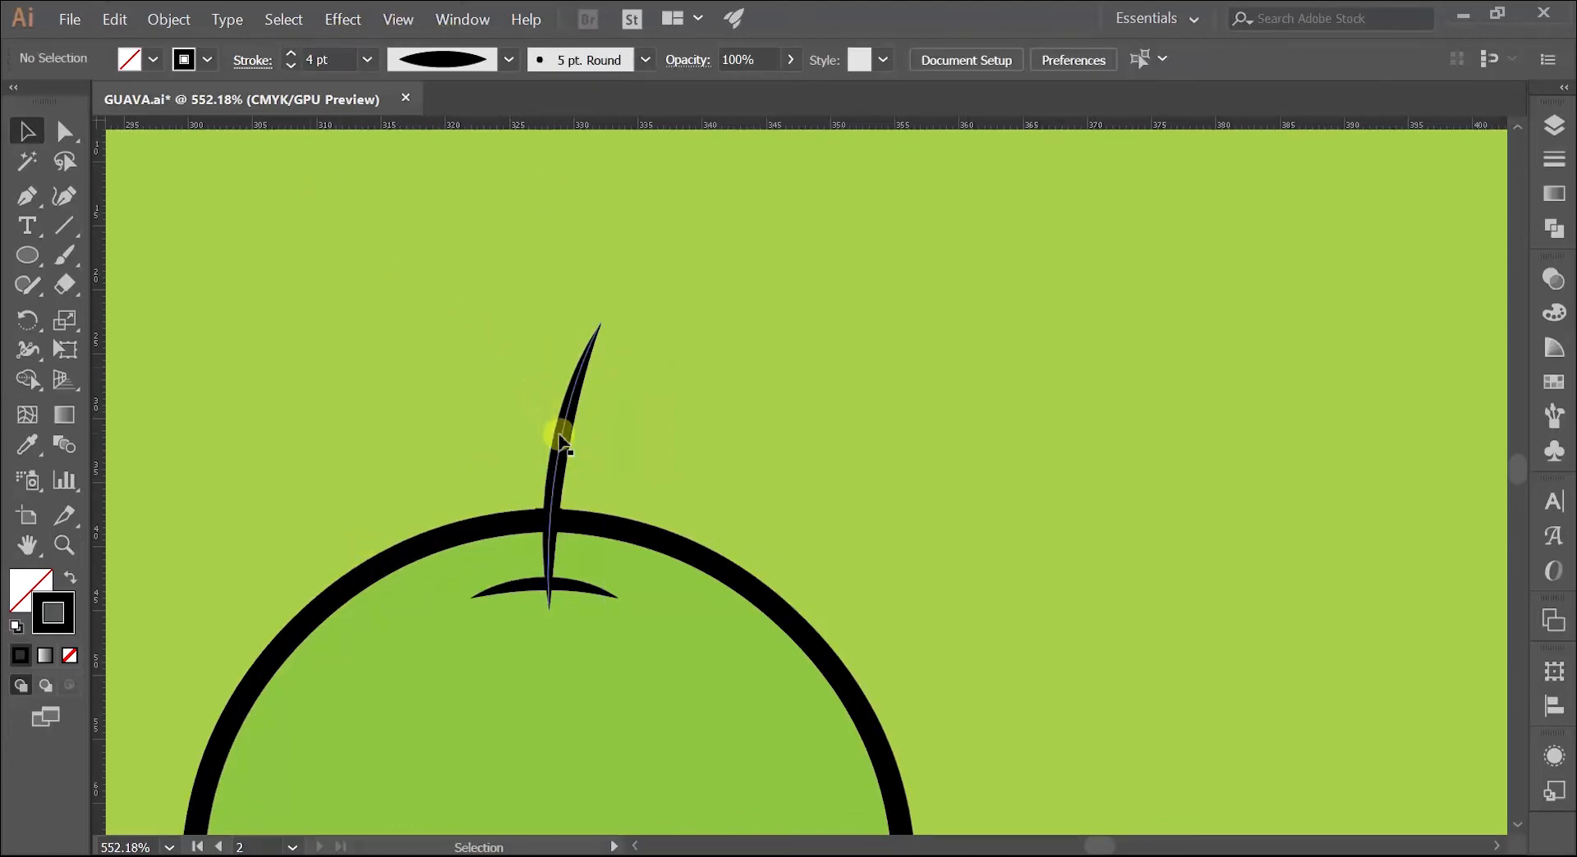
drag(559, 439, 571, 398)
Step: Lengthen the stem by moving its tip anchor up and outward, and bend it more strongly with the base handle
key(a)
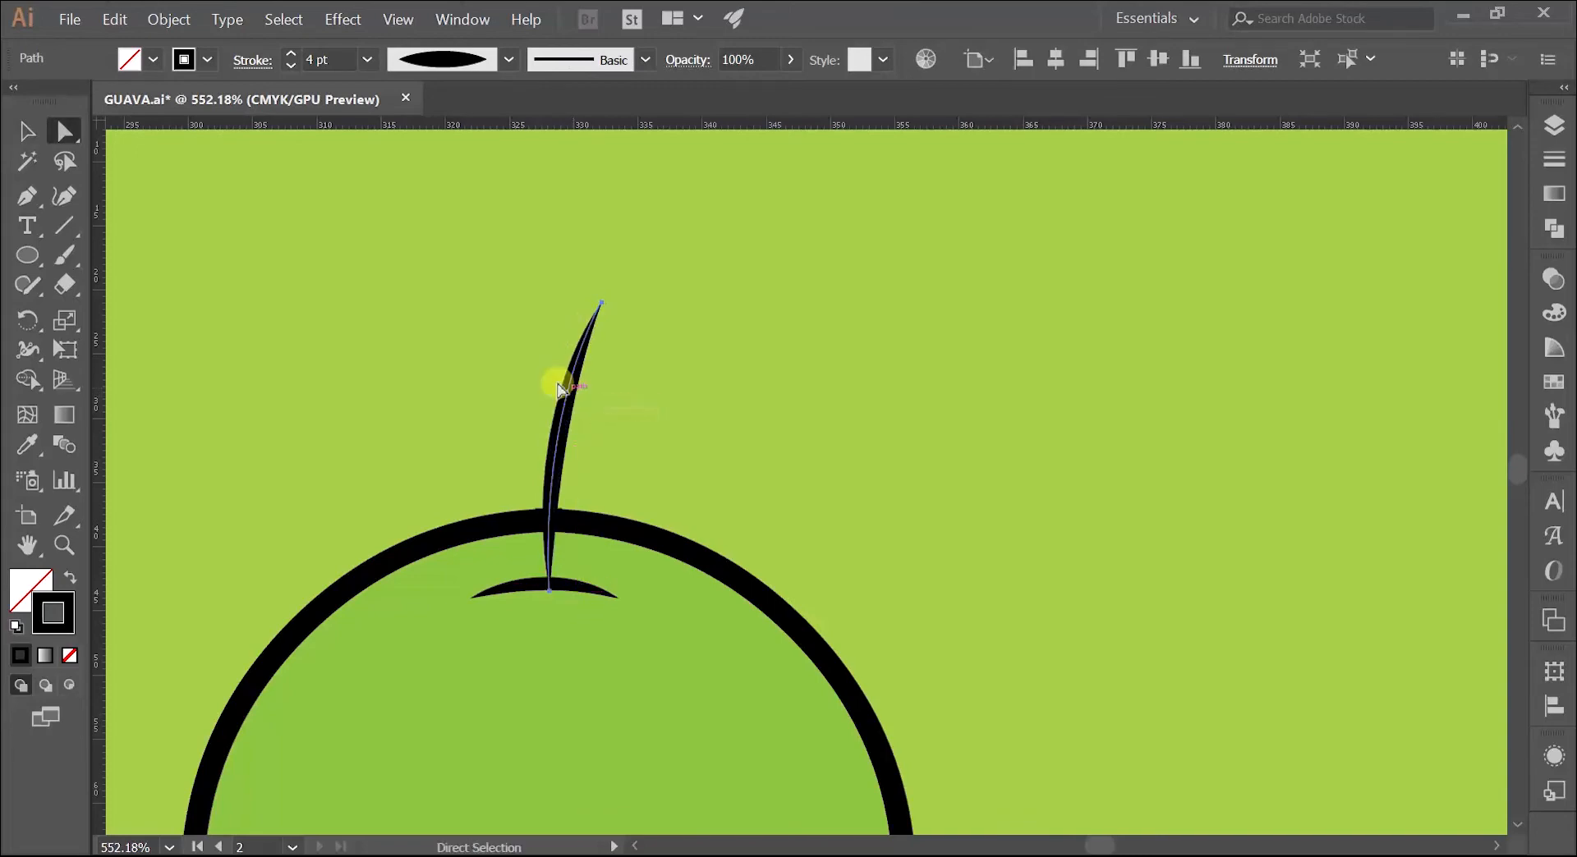
click(457, 390)
drag(599, 309, 620, 263)
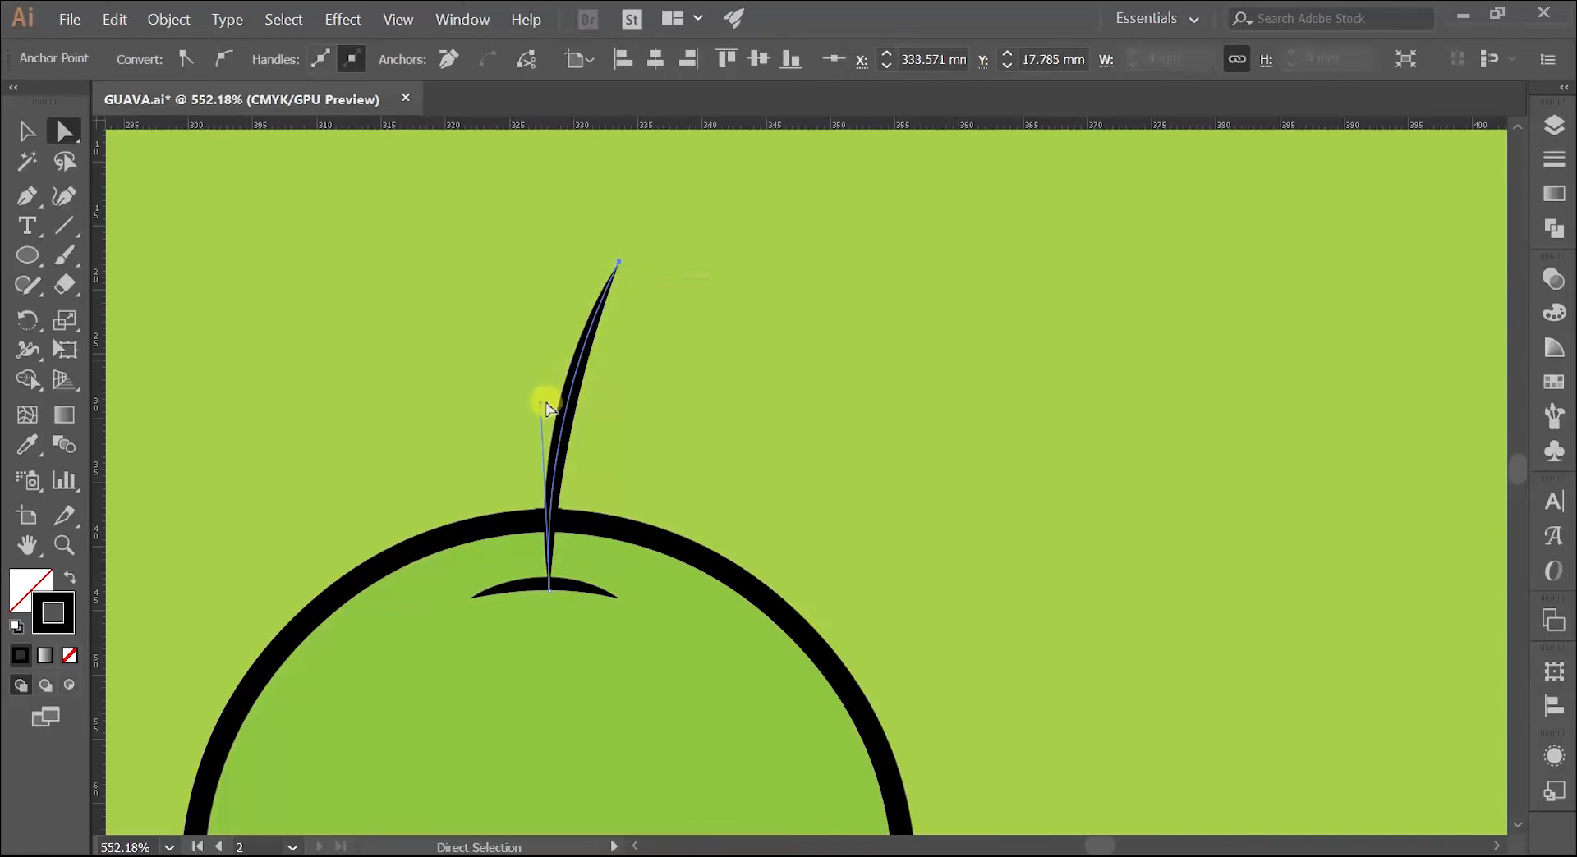
drag(542, 403, 479, 411)
click(461, 356)
Step: Draw an arched leaf midrib line with the Pen tool from the middle of the stem outward to the left, and deselect it
key(z)
click(477, 412)
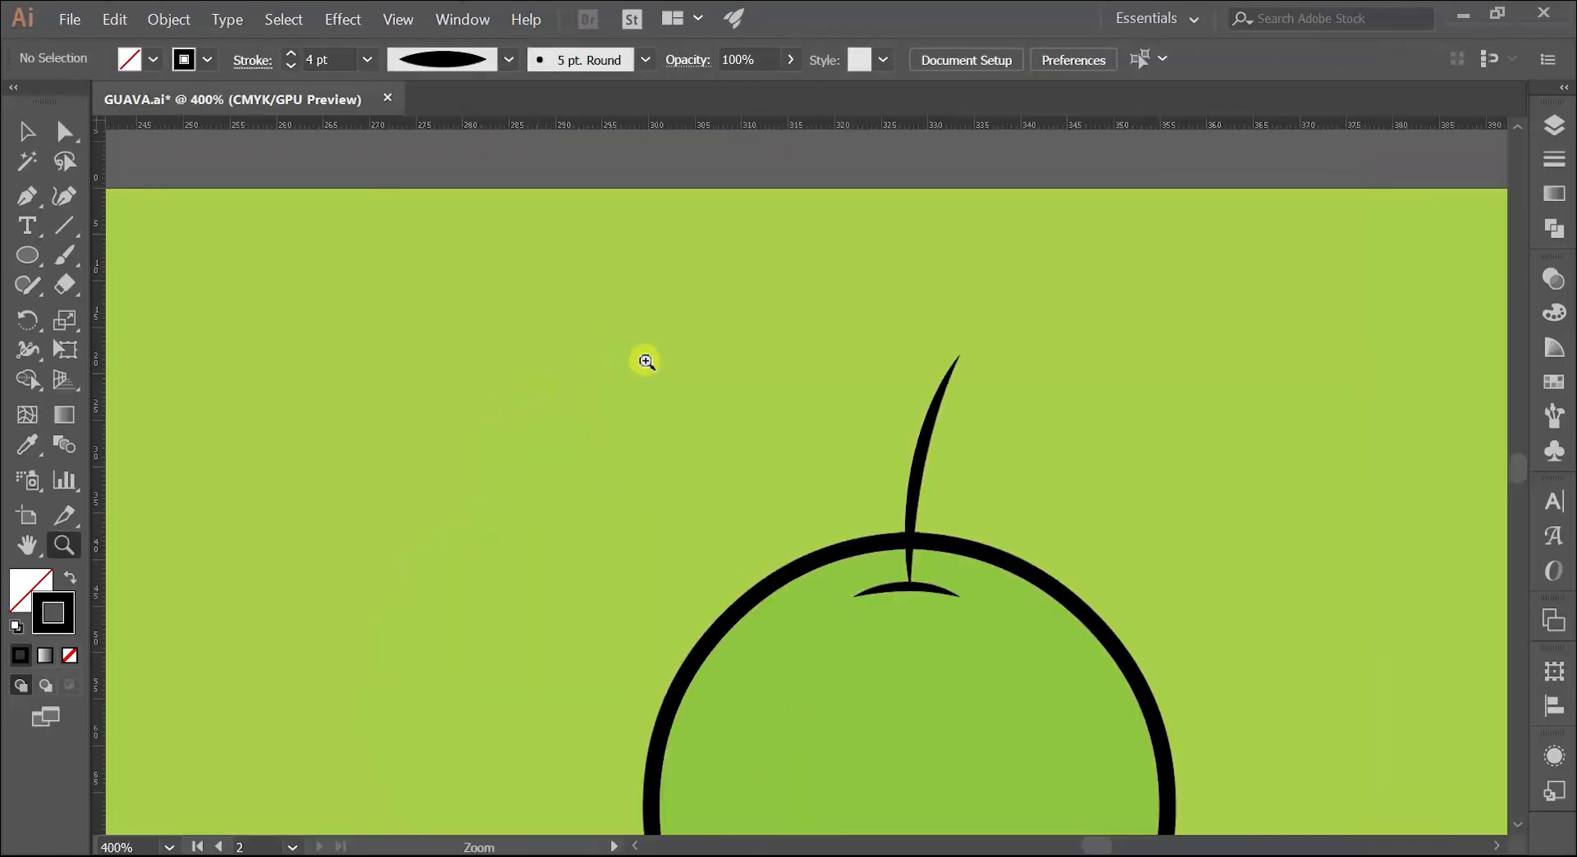
drag(705, 337, 545, 378)
drag(584, 433, 1042, 367)
drag(500, 486, 594, 475)
drag(1208, 332, 611, 400)
key(v)
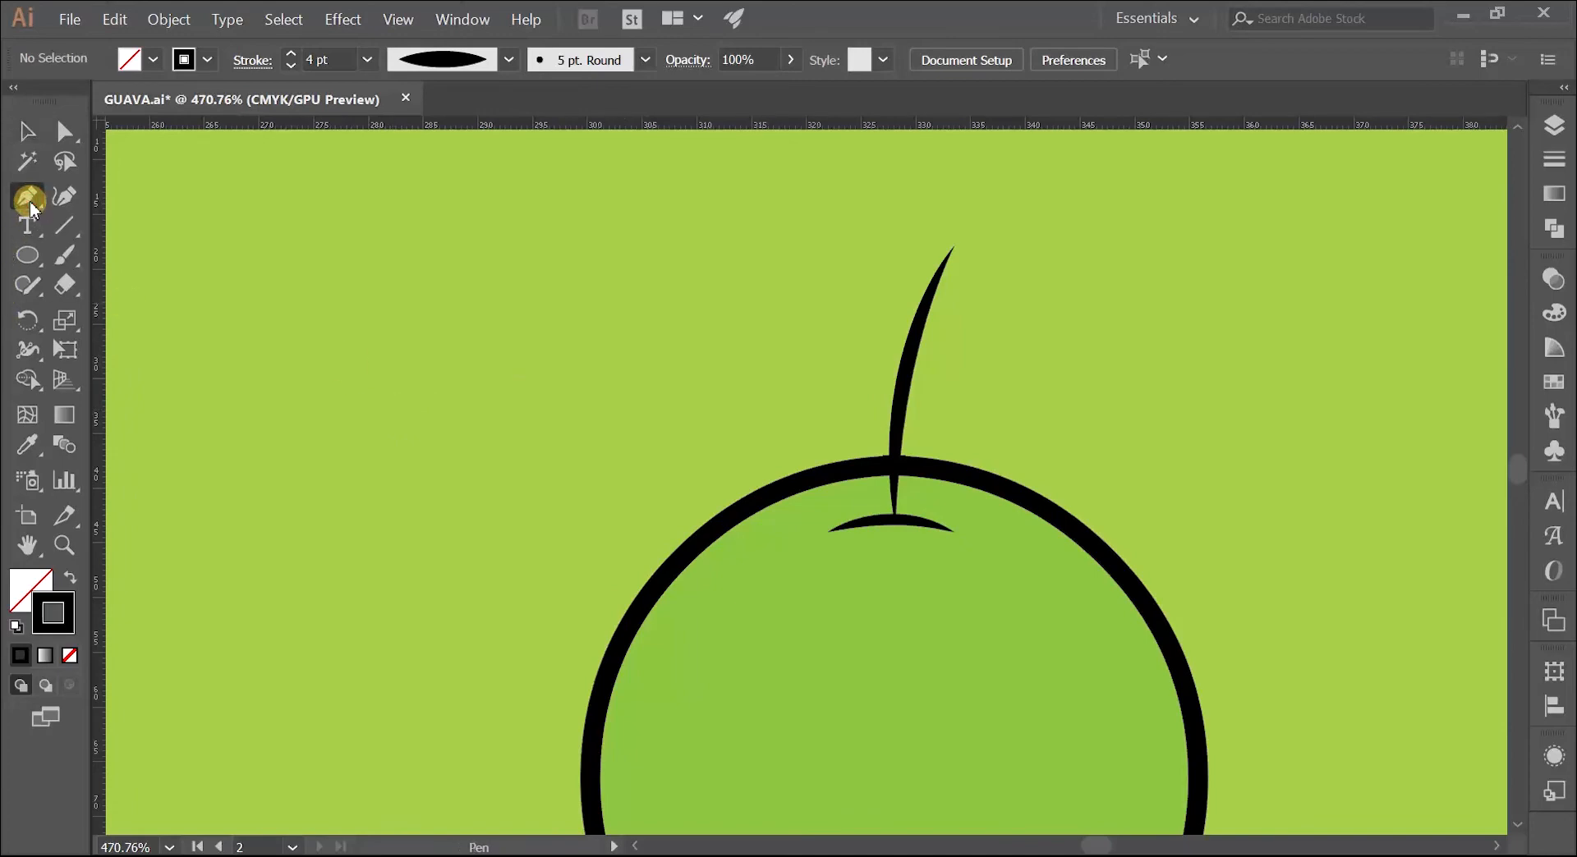
click(902, 351)
drag(591, 369, 440, 450)
key(v)
click(470, 353)
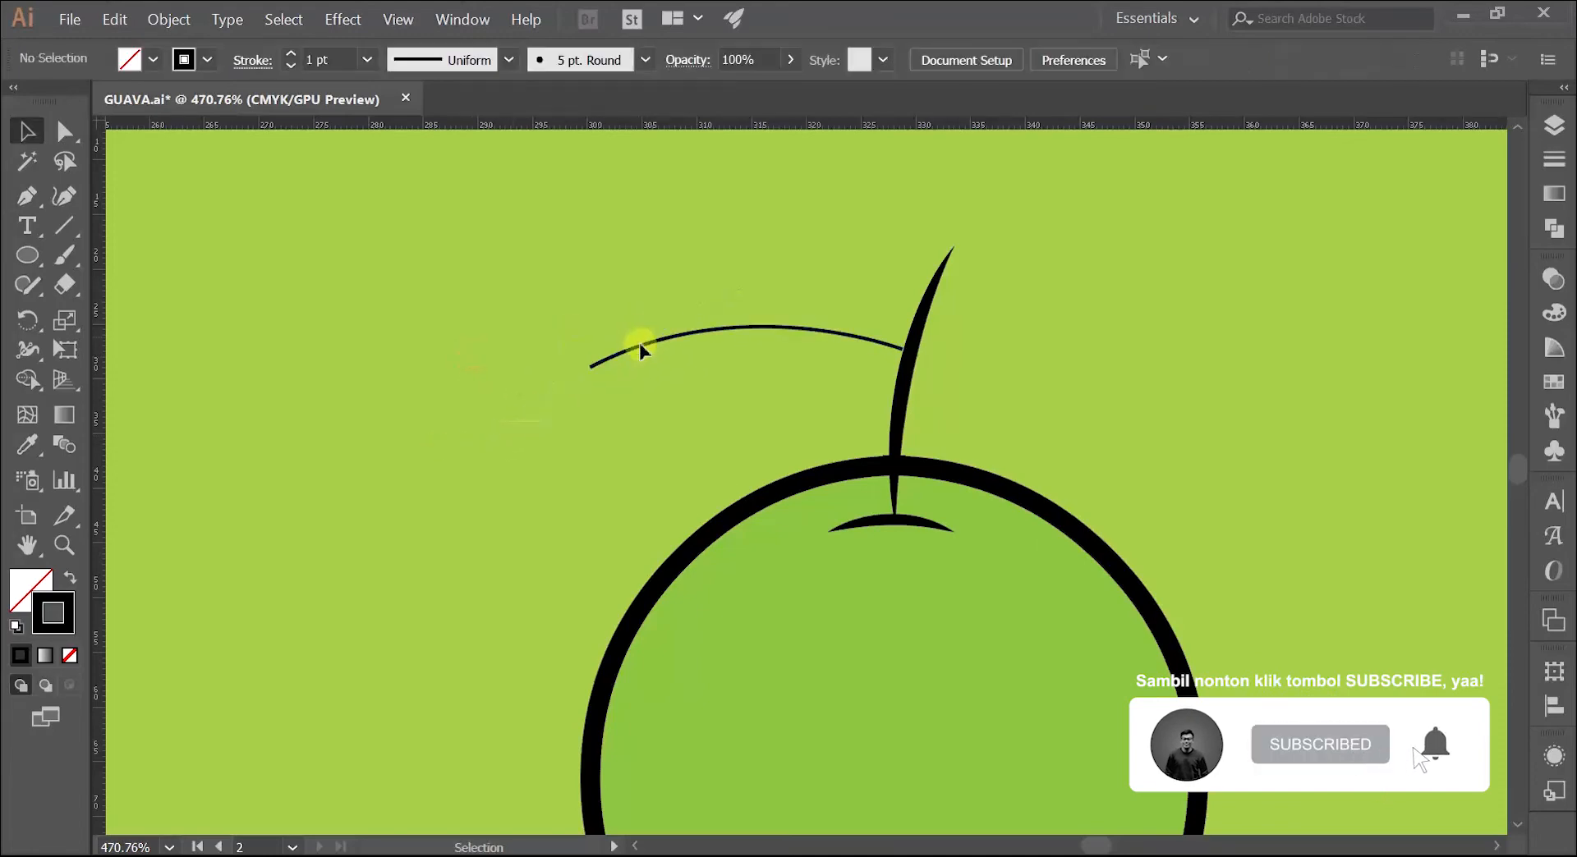
Step: Set the midrib line's stroke to 3 pt with the elliptical width profile tapered at both ends, and deselect it
click(643, 349)
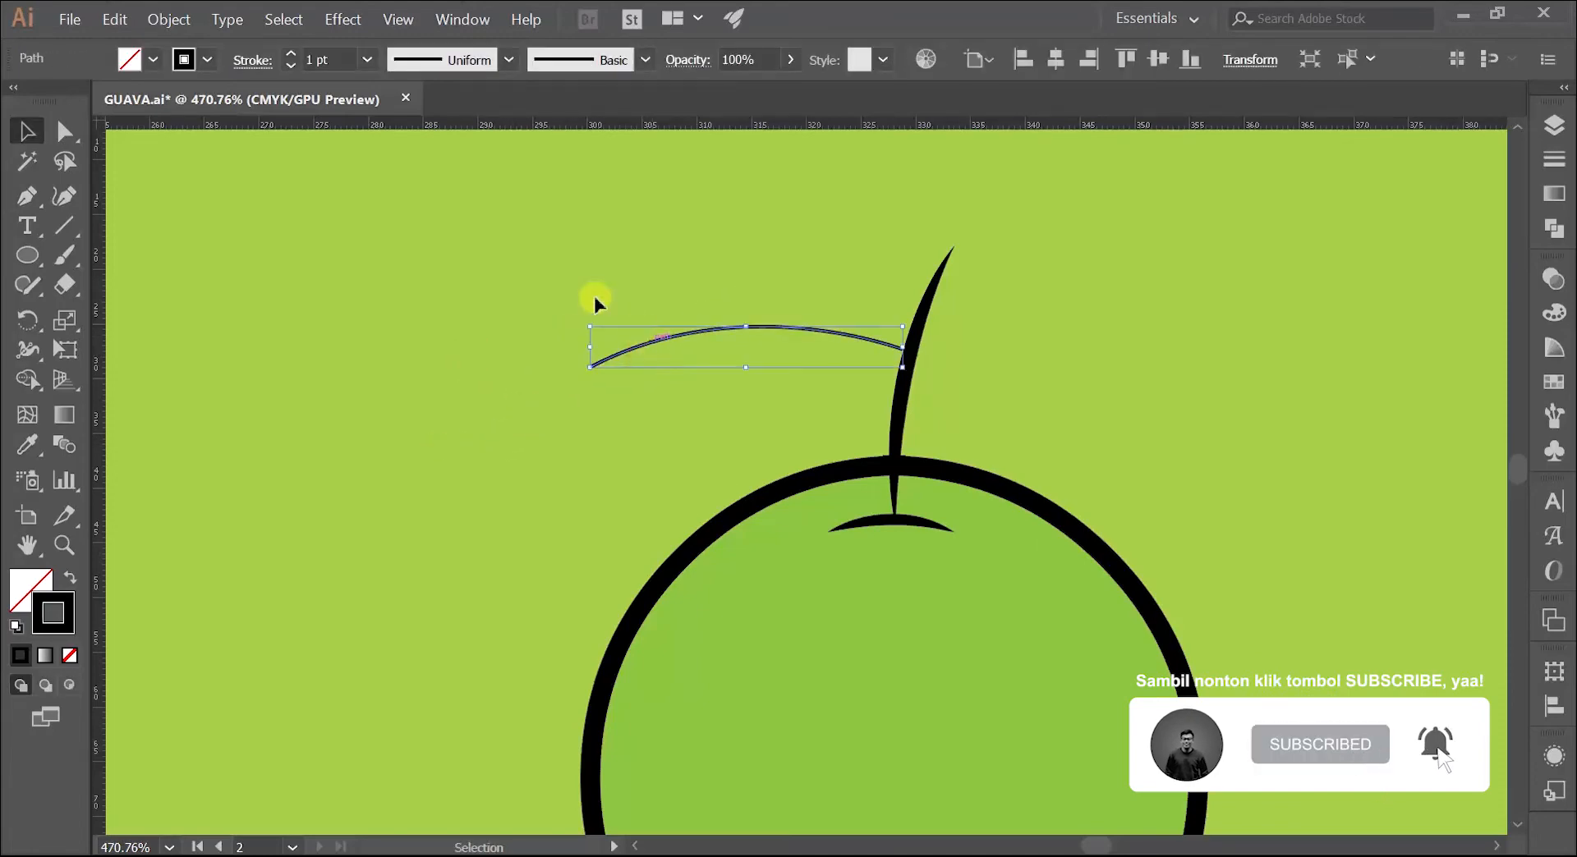
click(289, 54)
click(290, 53)
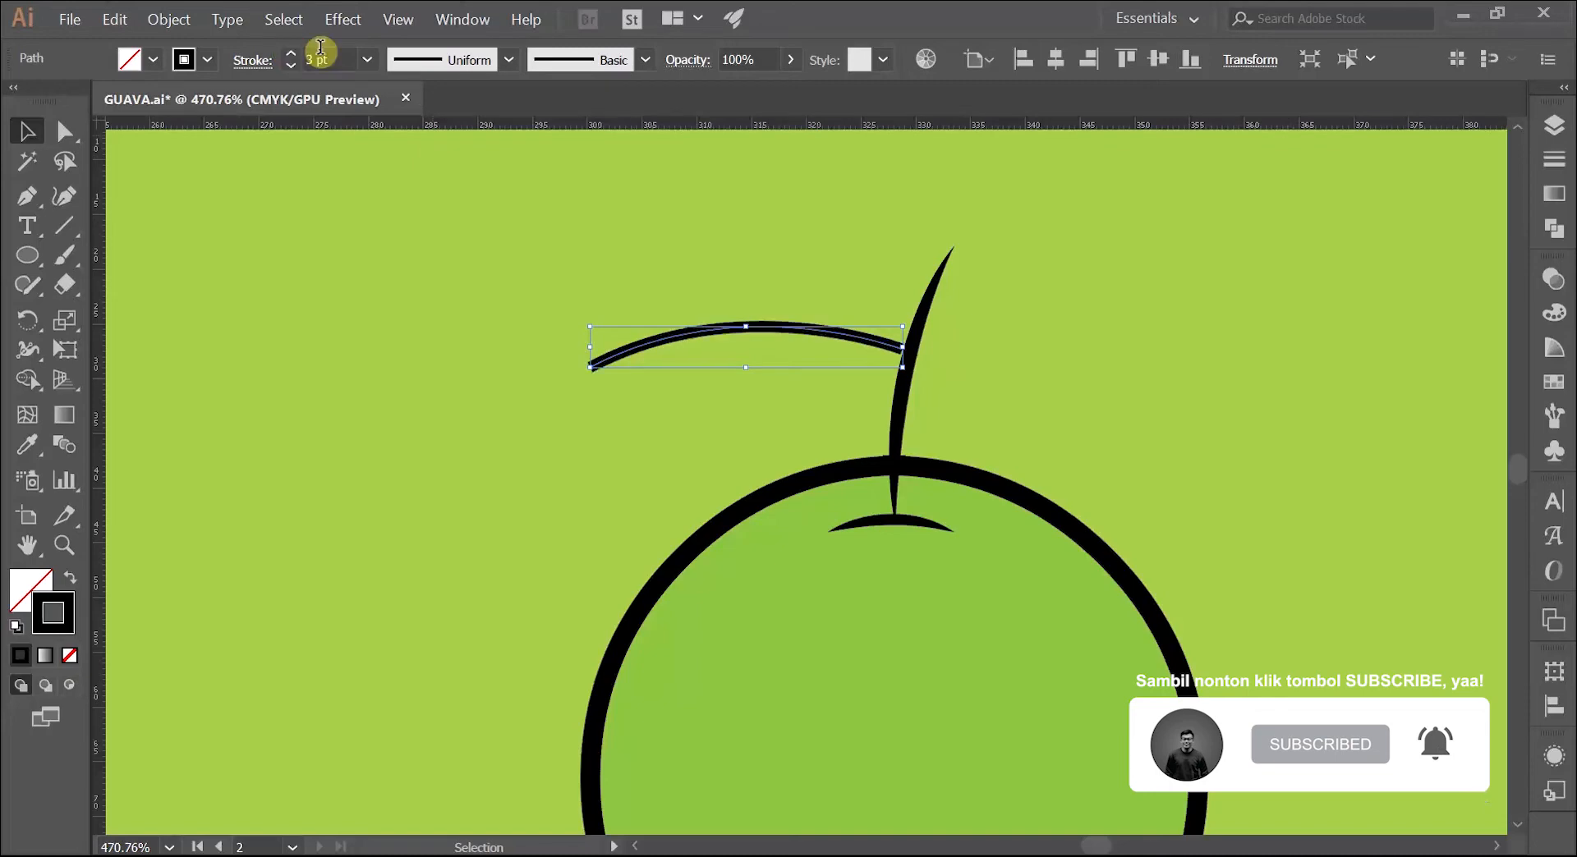
click(509, 60)
click(427, 138)
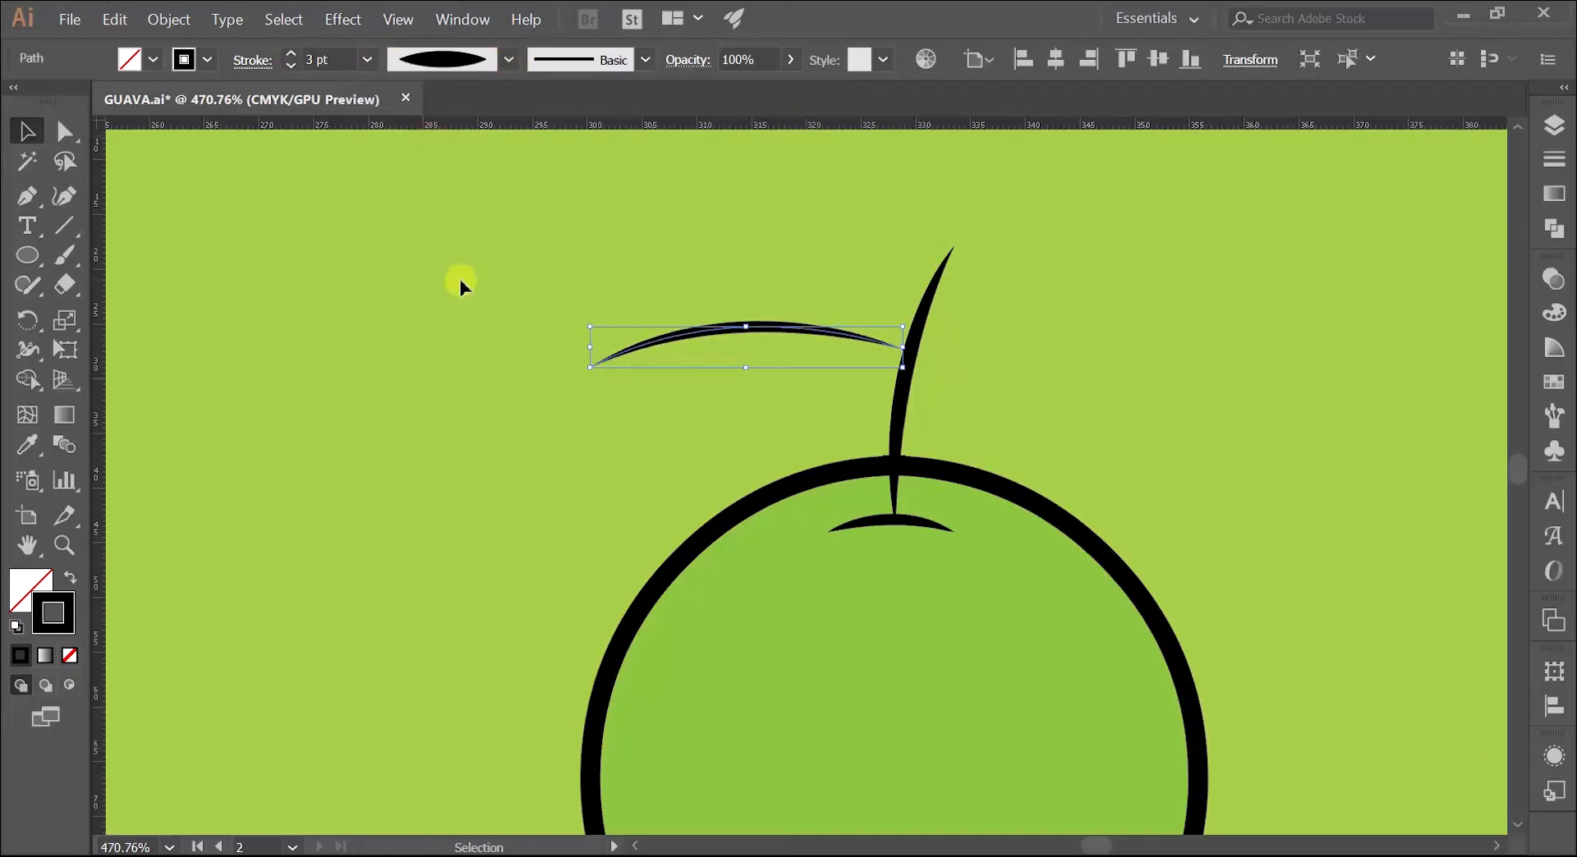
click(458, 278)
Step: Nudge the midrib line slightly toward the stem so its end overlaps it, and deselect it
key(z)
click(692, 312)
key(v)
drag(758, 332, 688, 326)
click(679, 288)
Step: Draw the leaf's upper edge with the Pen tool as an arch from the midrib to a tip beyond the midrib's outer end
key(z)
key(space)
drag(689, 326, 602, 378)
key(p)
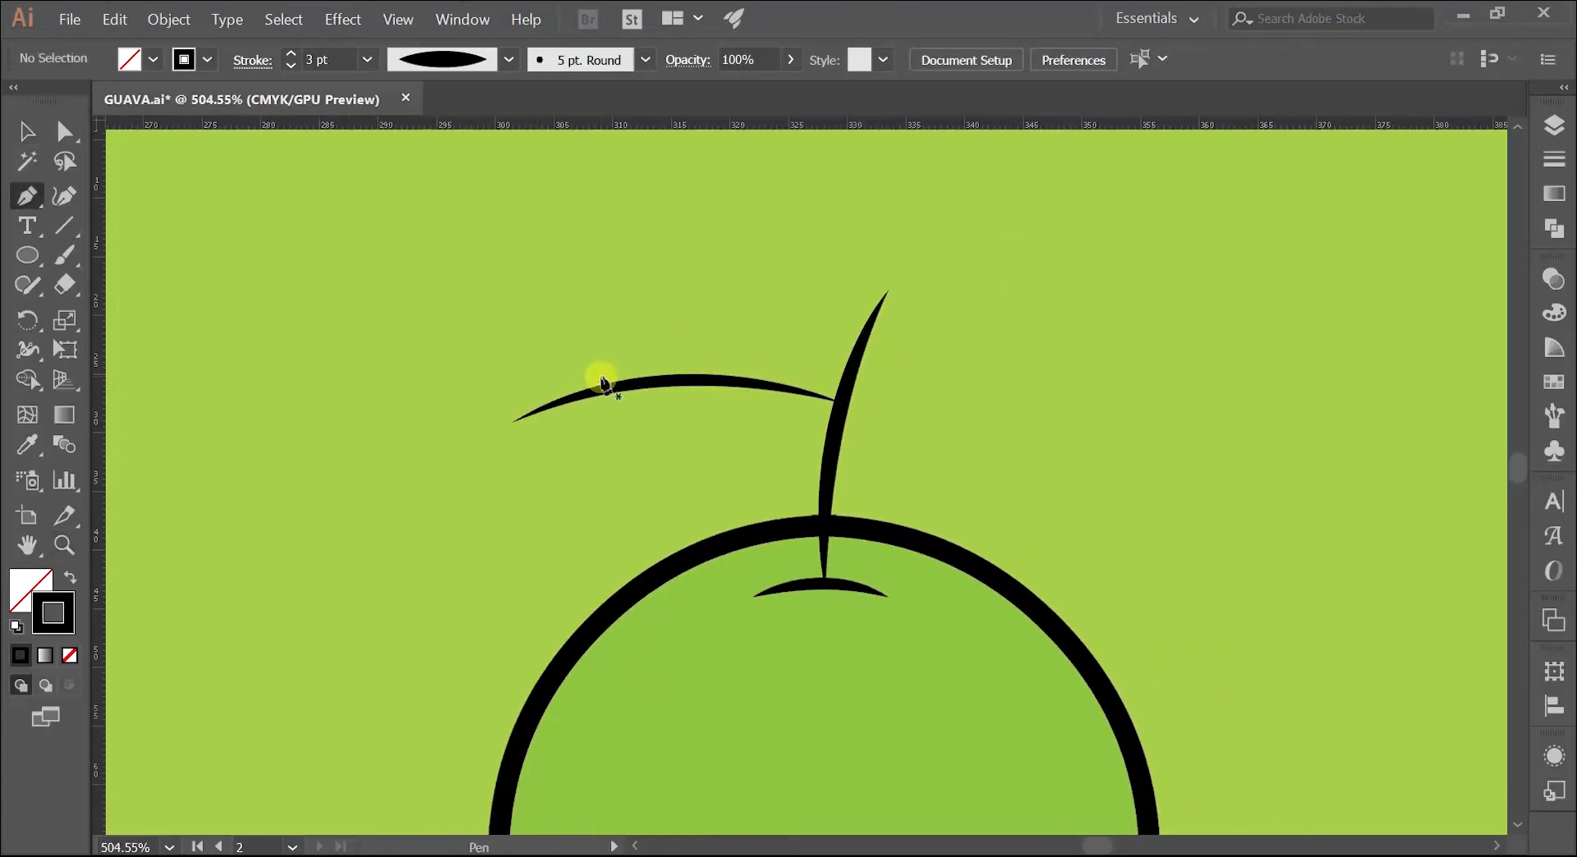
click(733, 371)
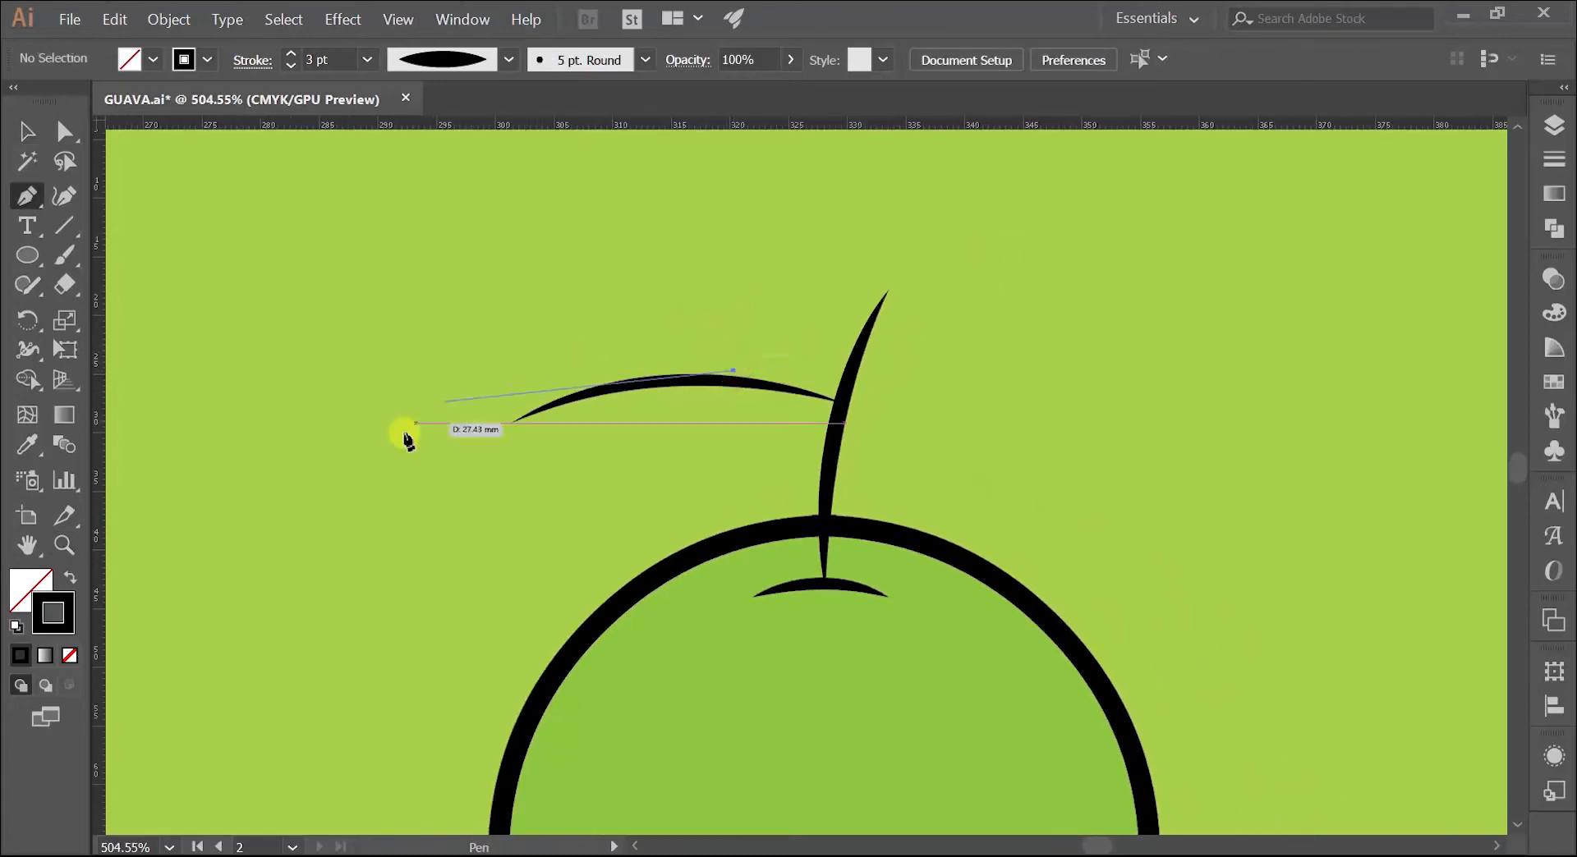
drag(399, 429, 229, 663)
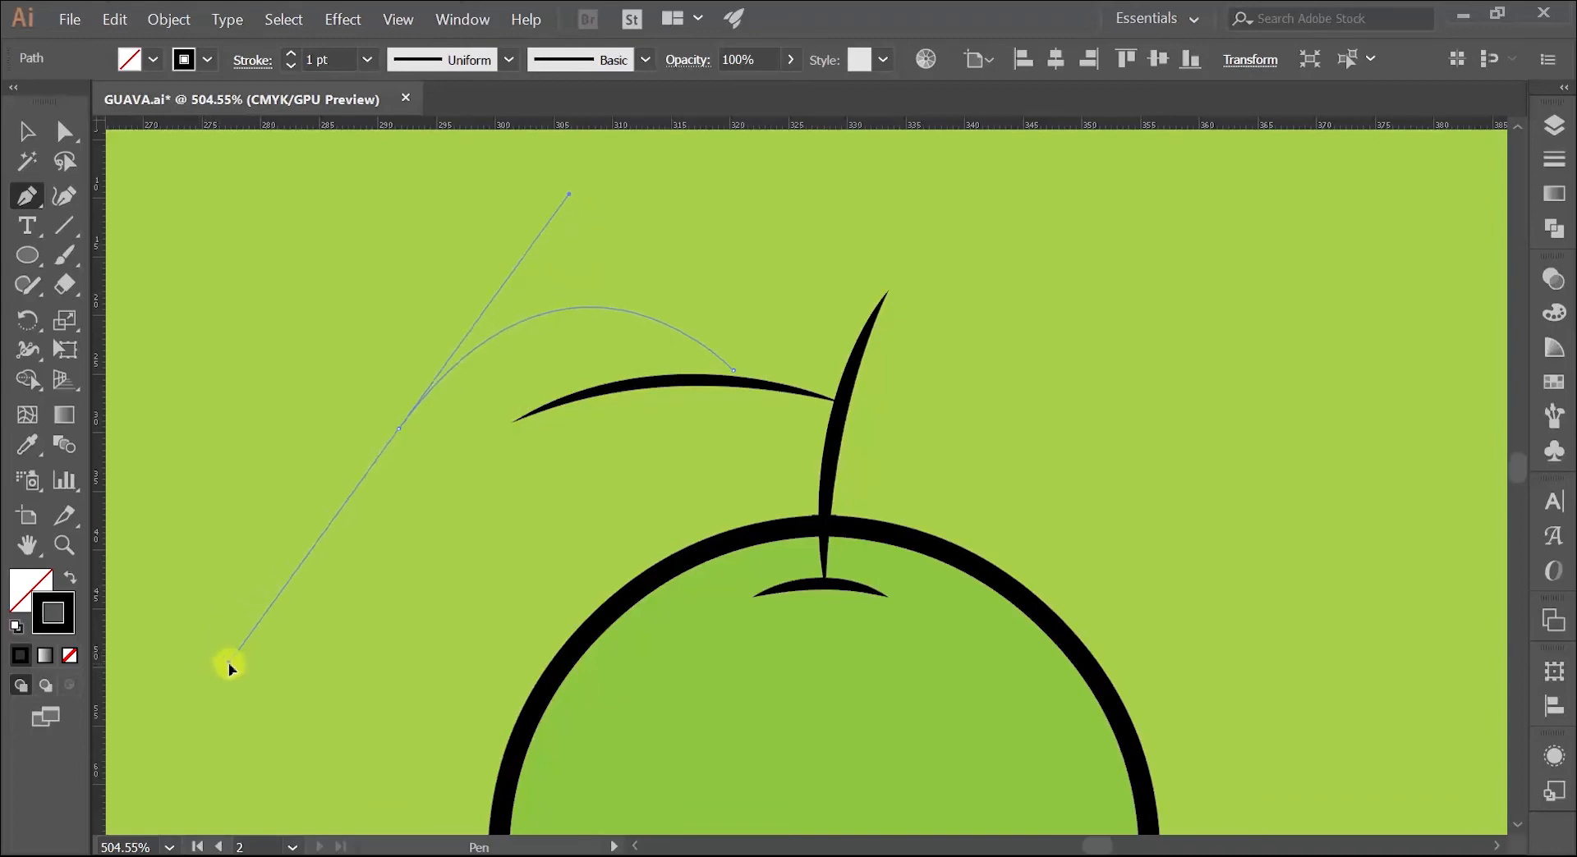
Step: Lower the anchor at the leaf's outer tip and adjust its handle to reshape the upper edge
key(a)
click(397, 431)
mouse_move(397, 431)
mouse_down()
mouse_move(403, 460)
mouse_move(420, 445)
mouse_up()
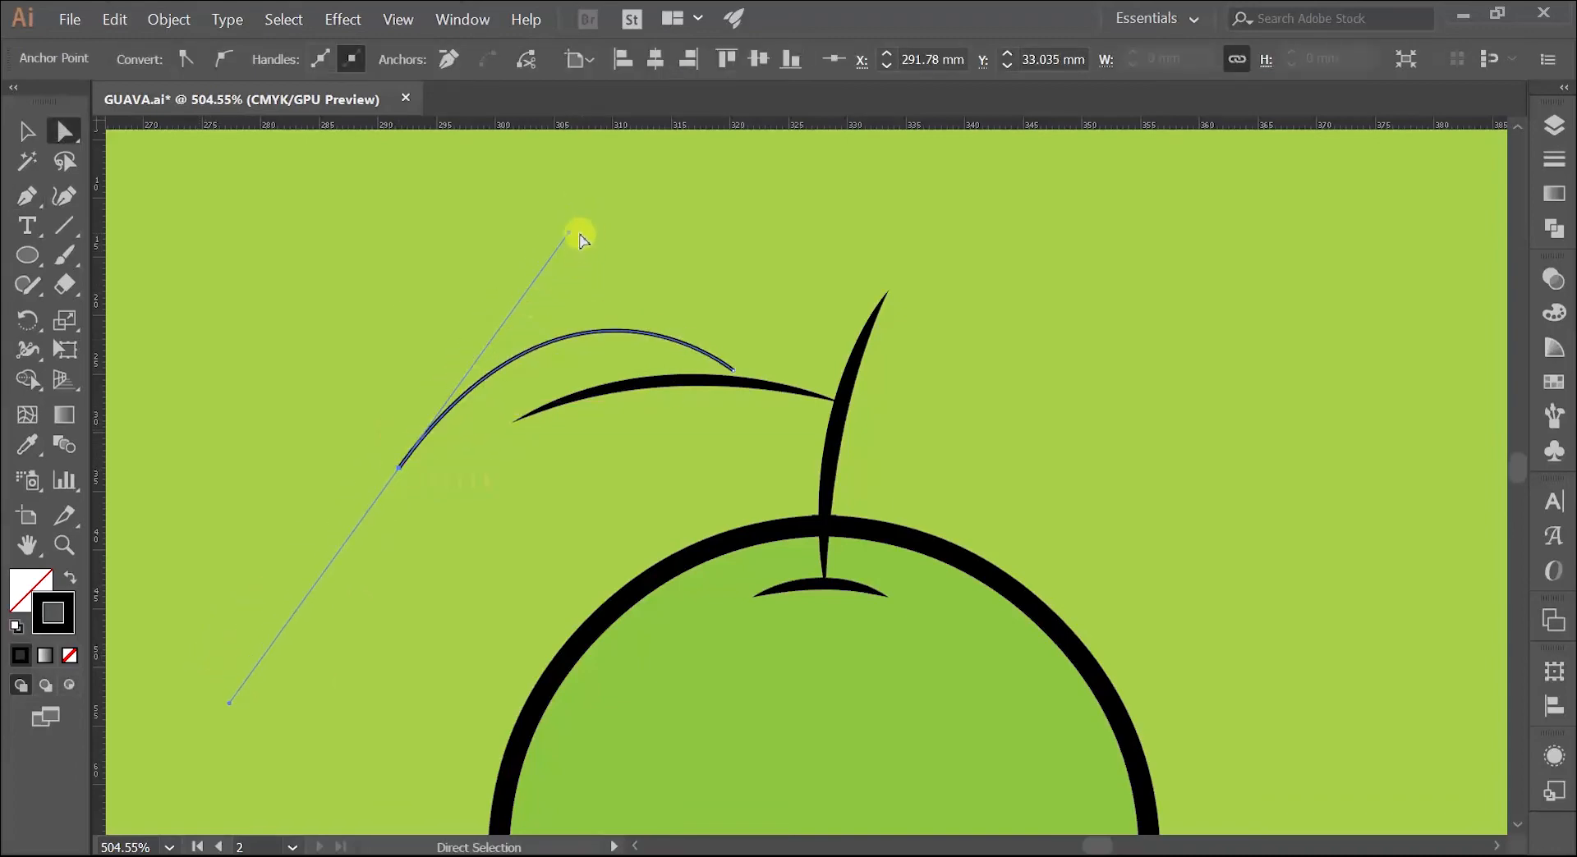
drag(569, 233, 532, 218)
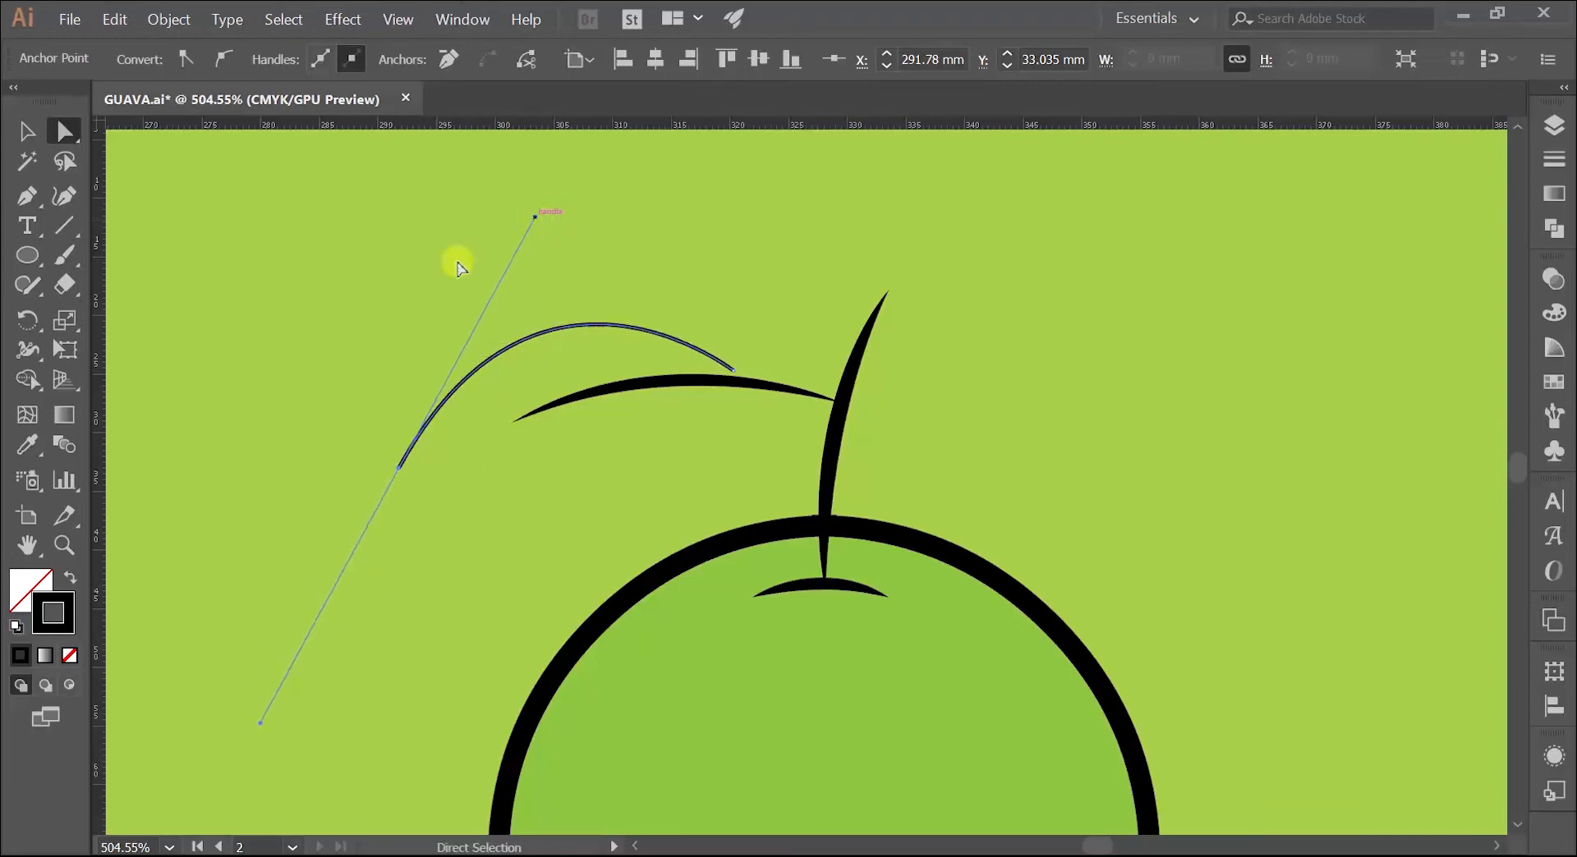
Step: Continue the path from the leaf's outer tip with the Pen tool and close it with a curved lower edge
alt+click(399, 473)
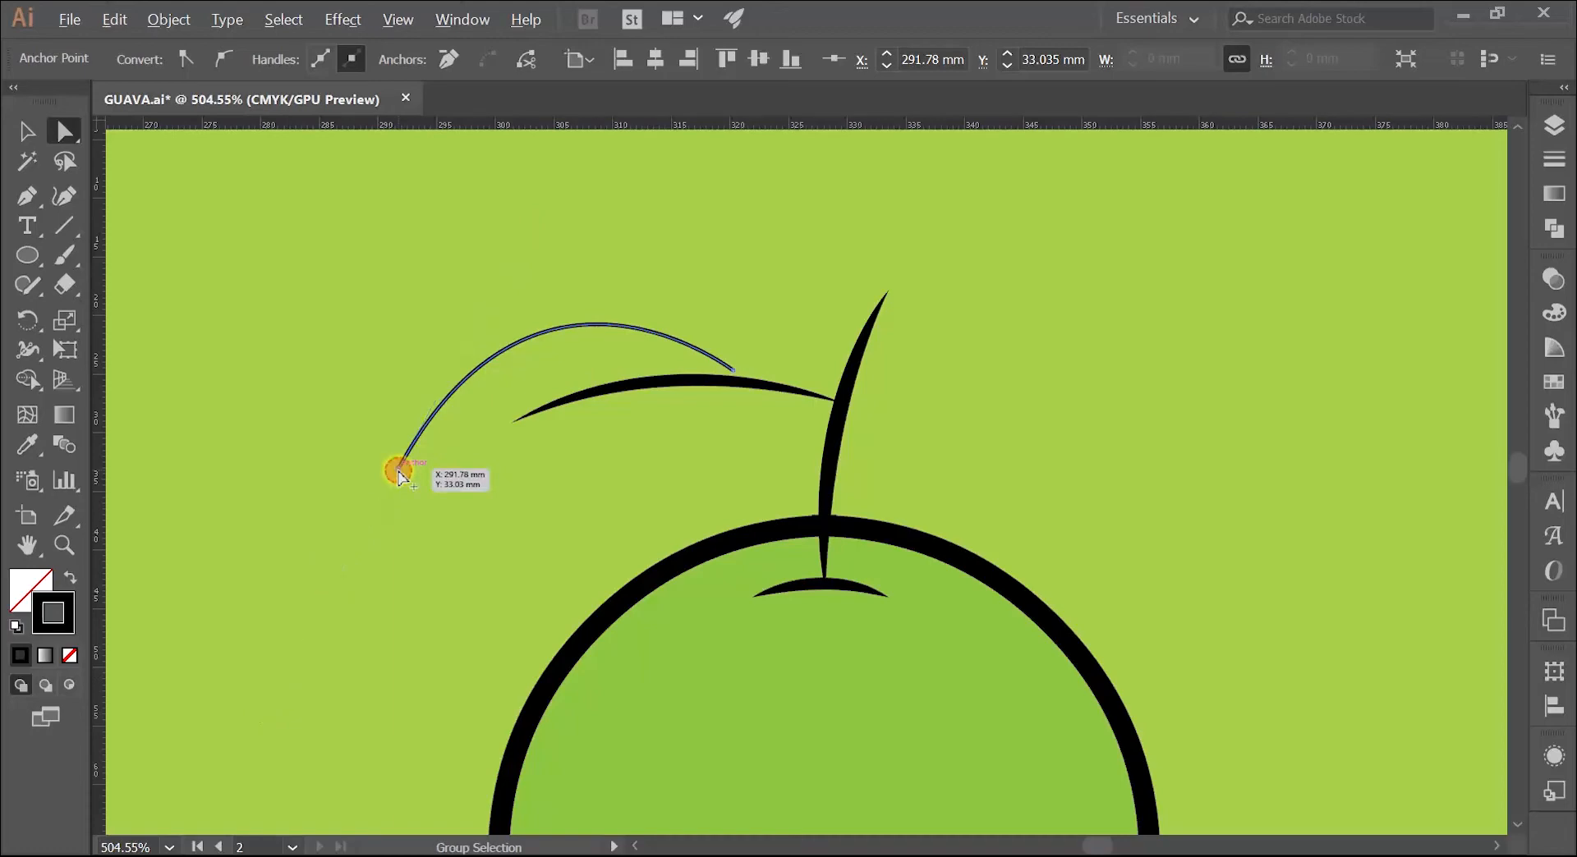
click(400, 473)
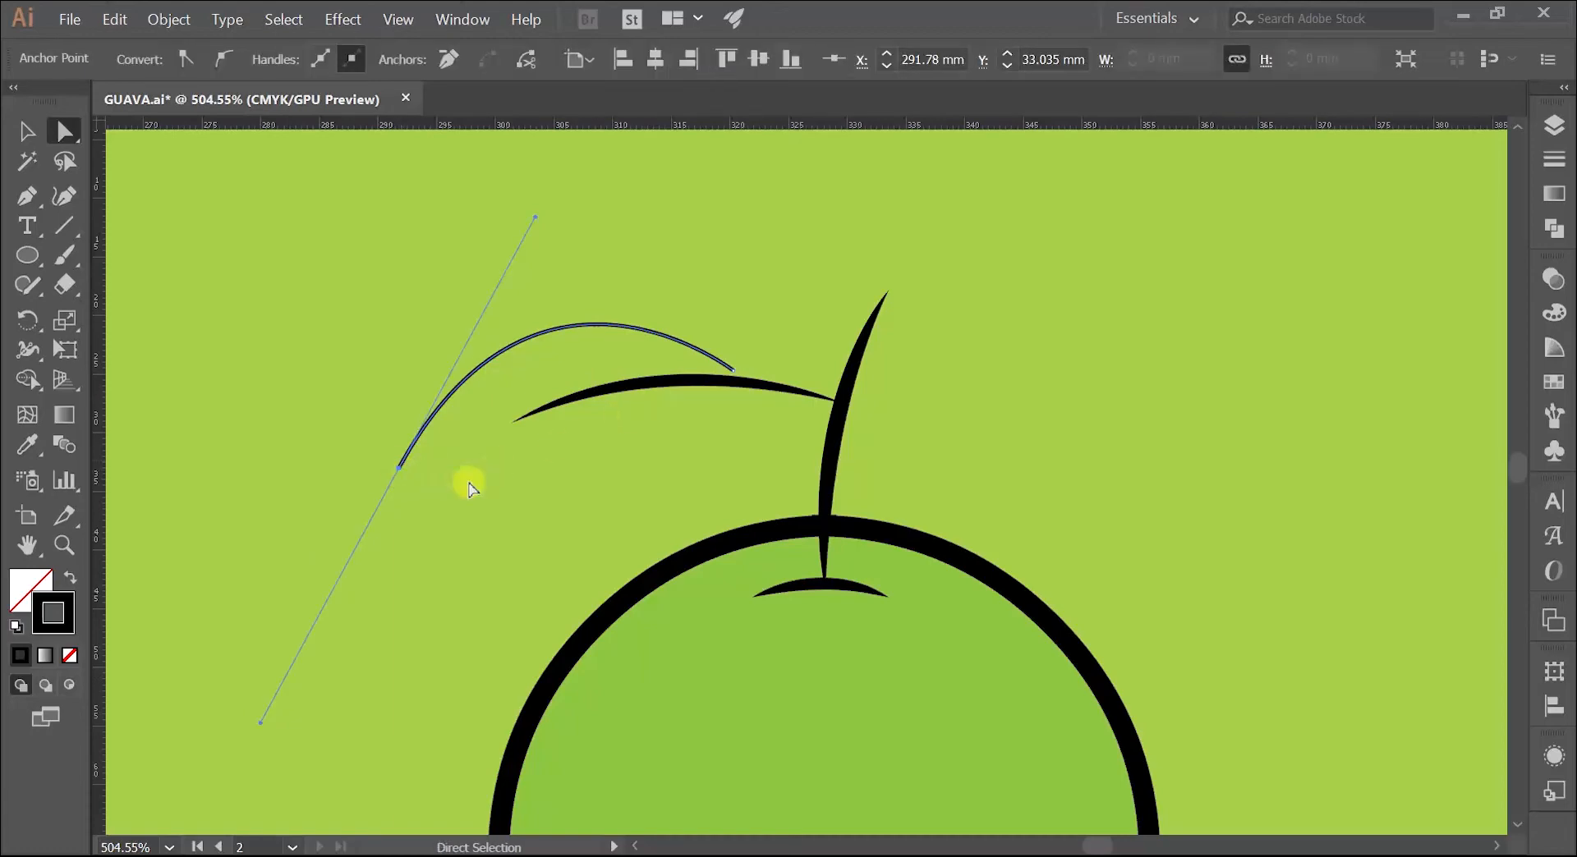
alt+click(399, 474)
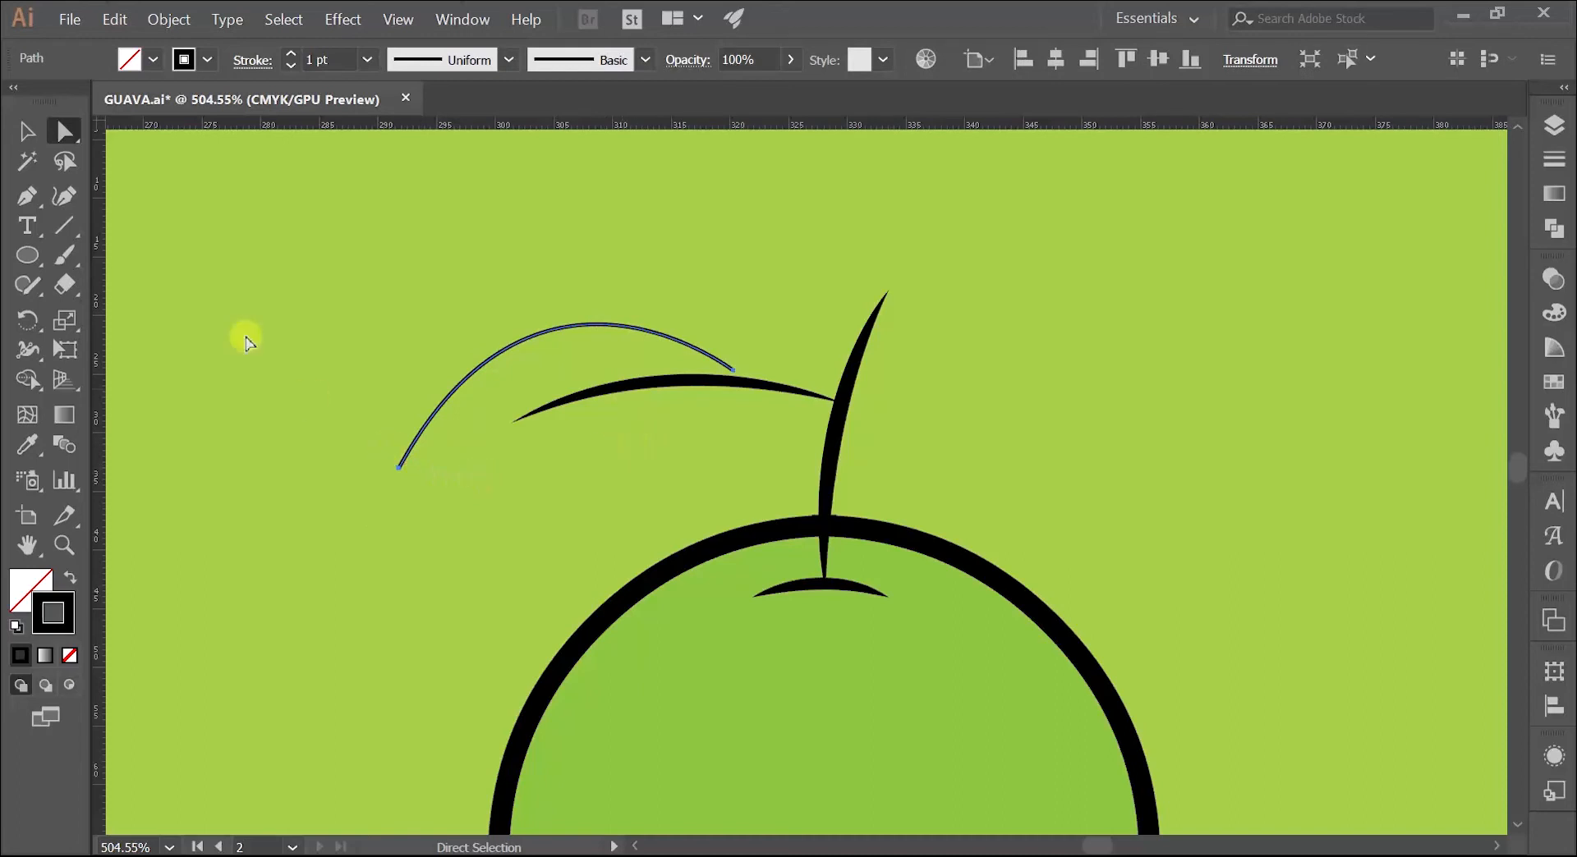
click(27, 196)
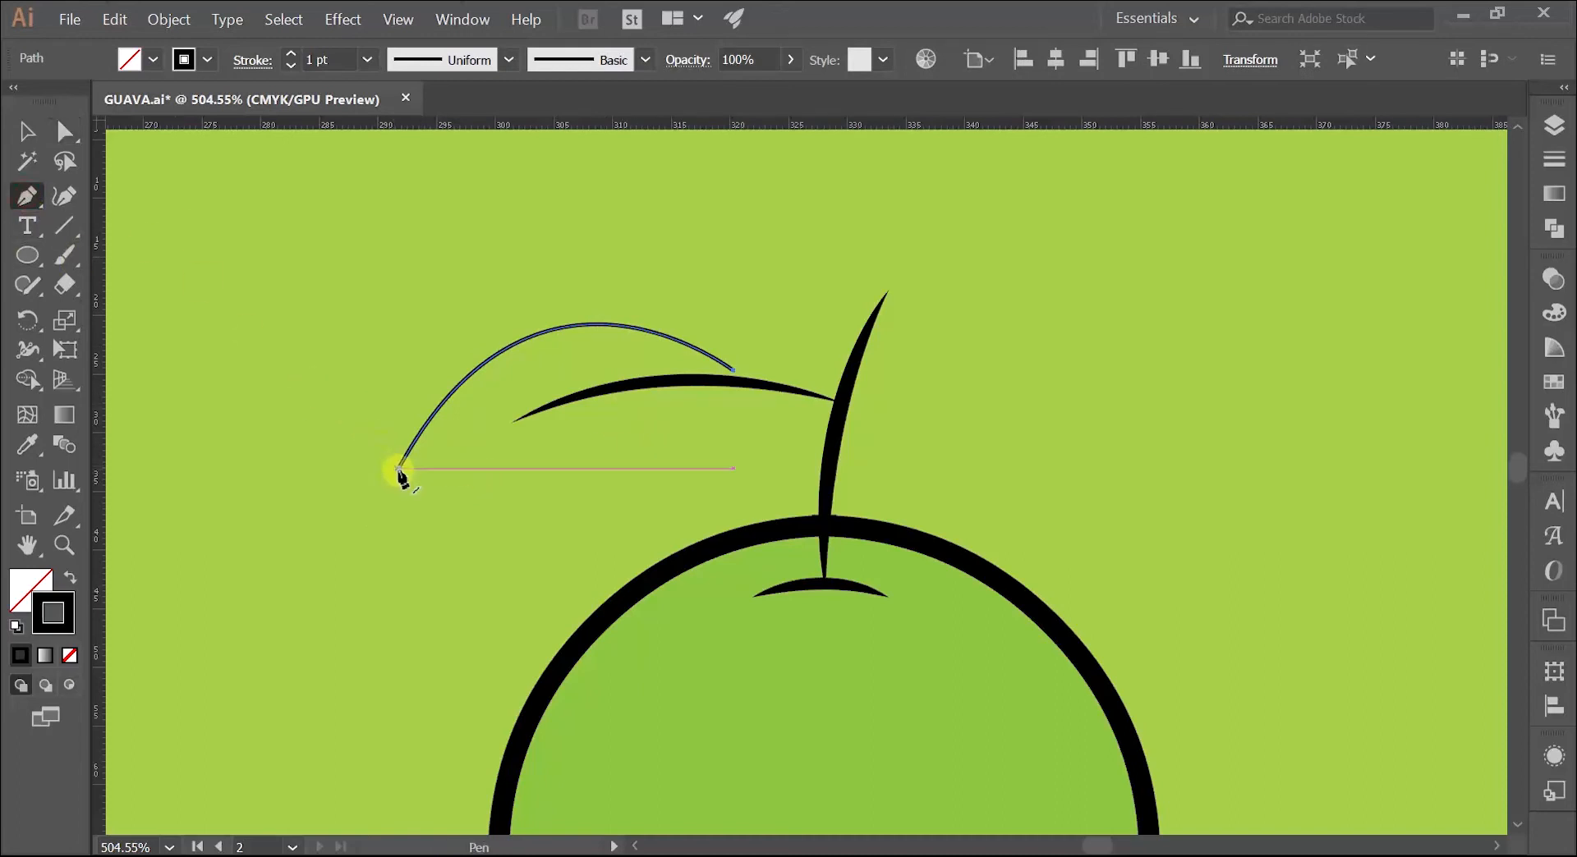
click(399, 468)
drag(730, 380, 962, 181)
Step: Shift the leaf outline slightly toward the stem and rotate it slightly clockwise around the midrib, and deselect it
key(z)
drag(597, 505, 670, 473)
key(v)
click(834, 230)
drag(742, 312, 759, 325)
click(829, 244)
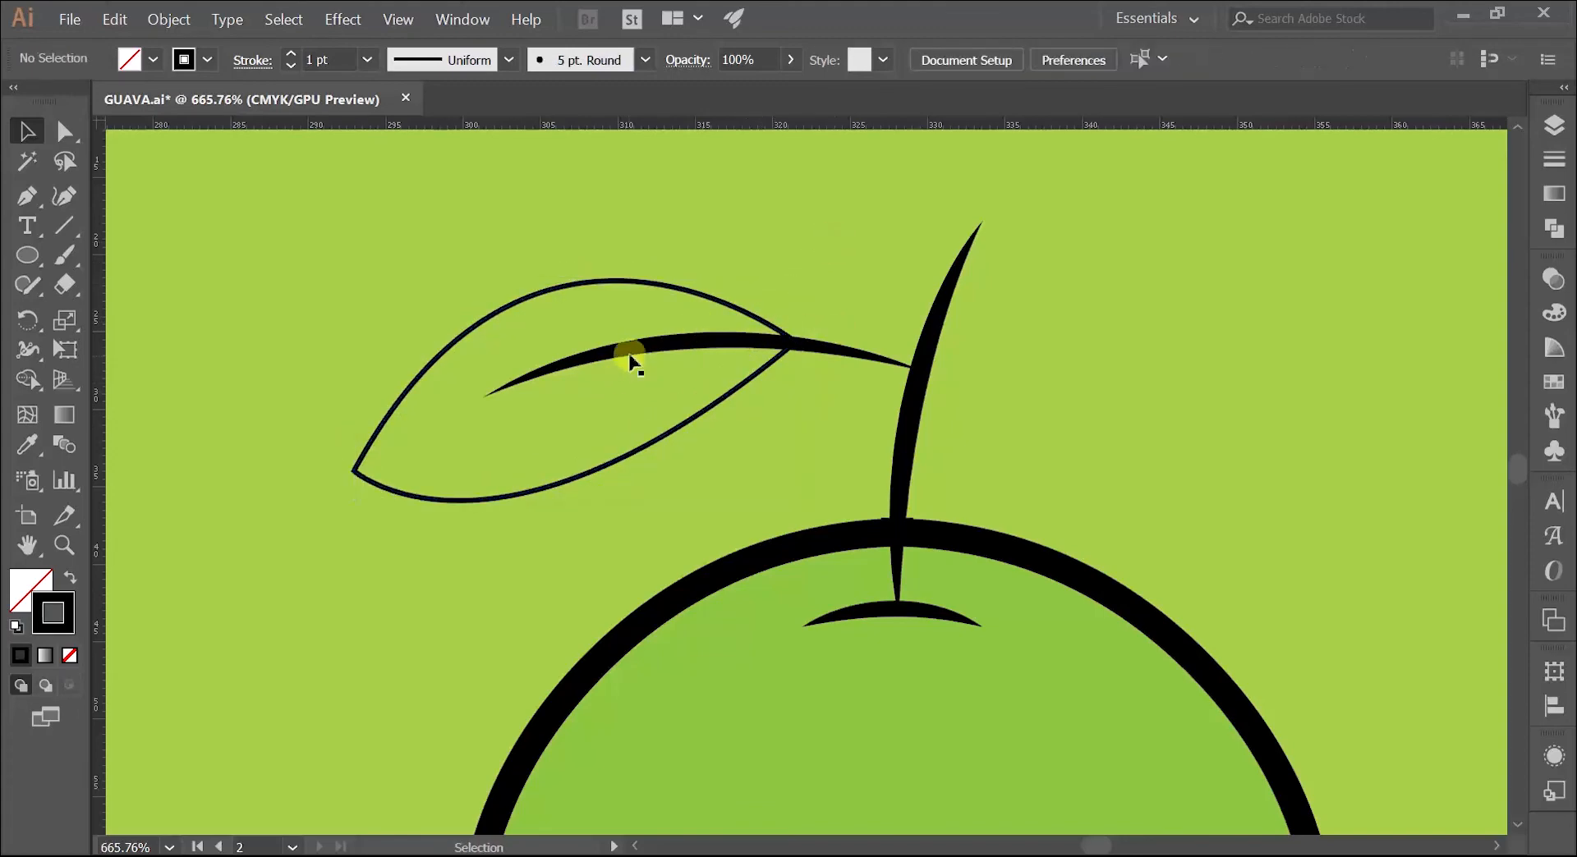
drag(717, 310, 747, 317)
drag(832, 284, 766, 316)
click(464, 253)
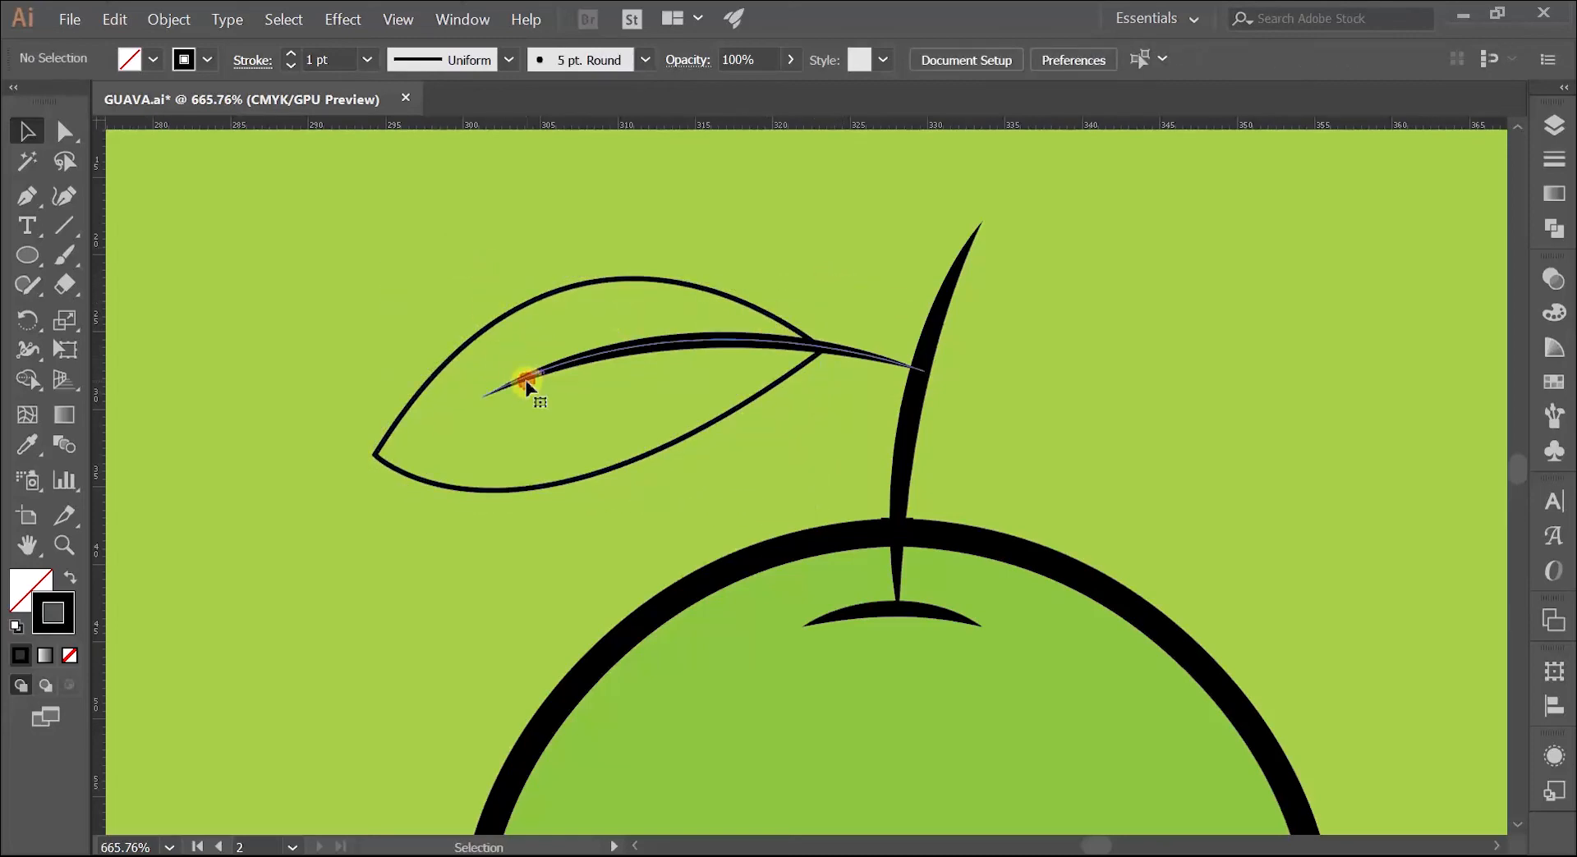
Step: Move the midrib's outer end anchor slightly down to center the midrib inside the leaf outline
key(a)
click(484, 398)
drag(484, 401, 473, 420)
click(403, 343)
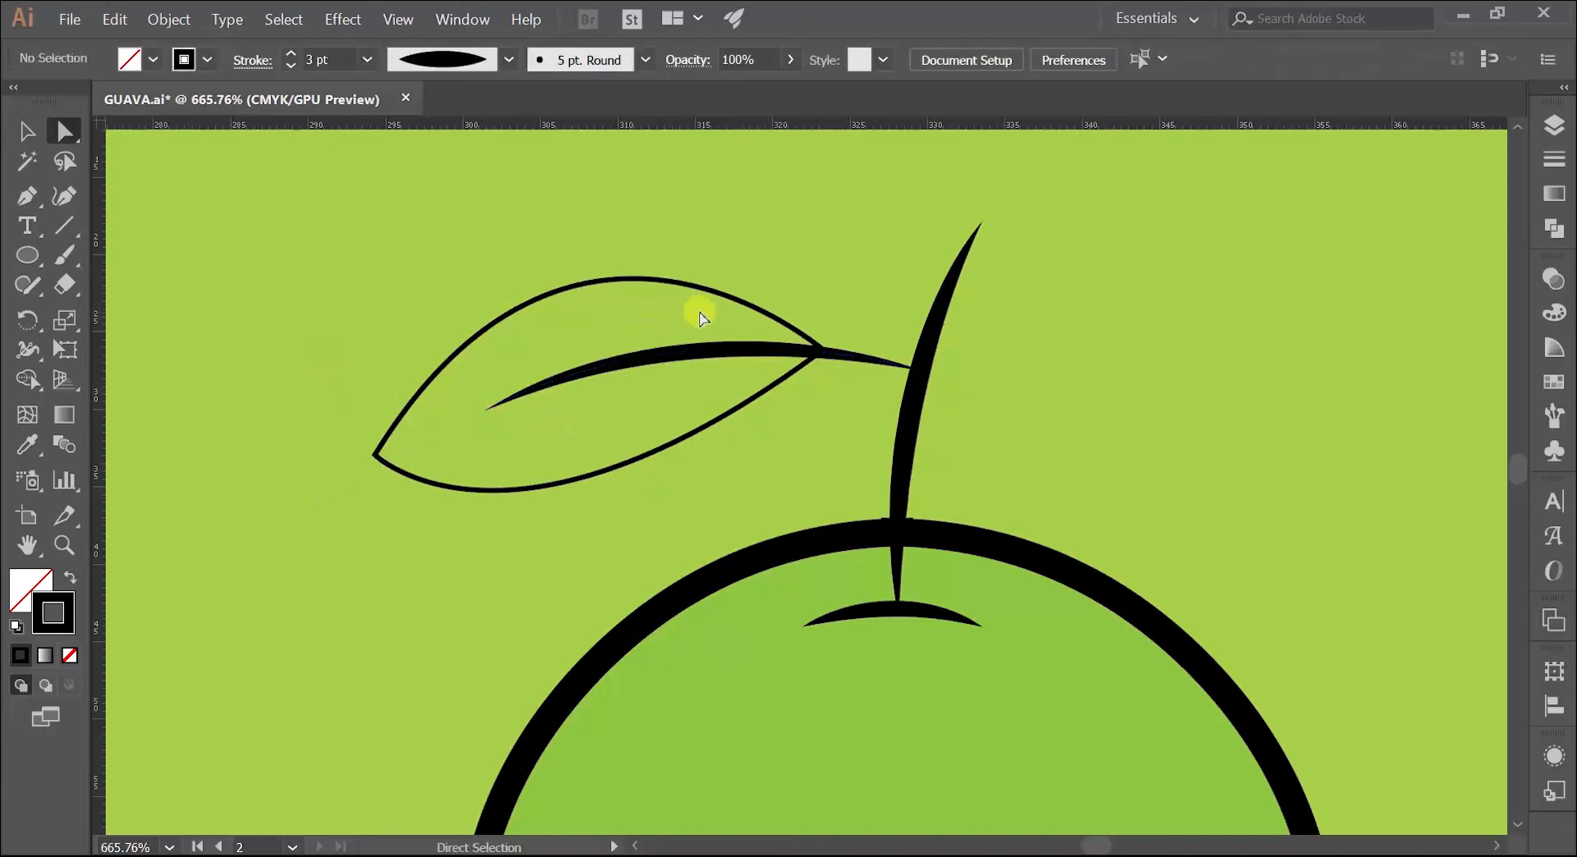
drag(717, 294, 612, 306)
click(695, 234)
Step: Set the leaf outline's stroke to 2 pt with the elliptical tapered width profile, and deselect it
key(z)
key(space)
drag(478, 375, 537, 346)
key(space)
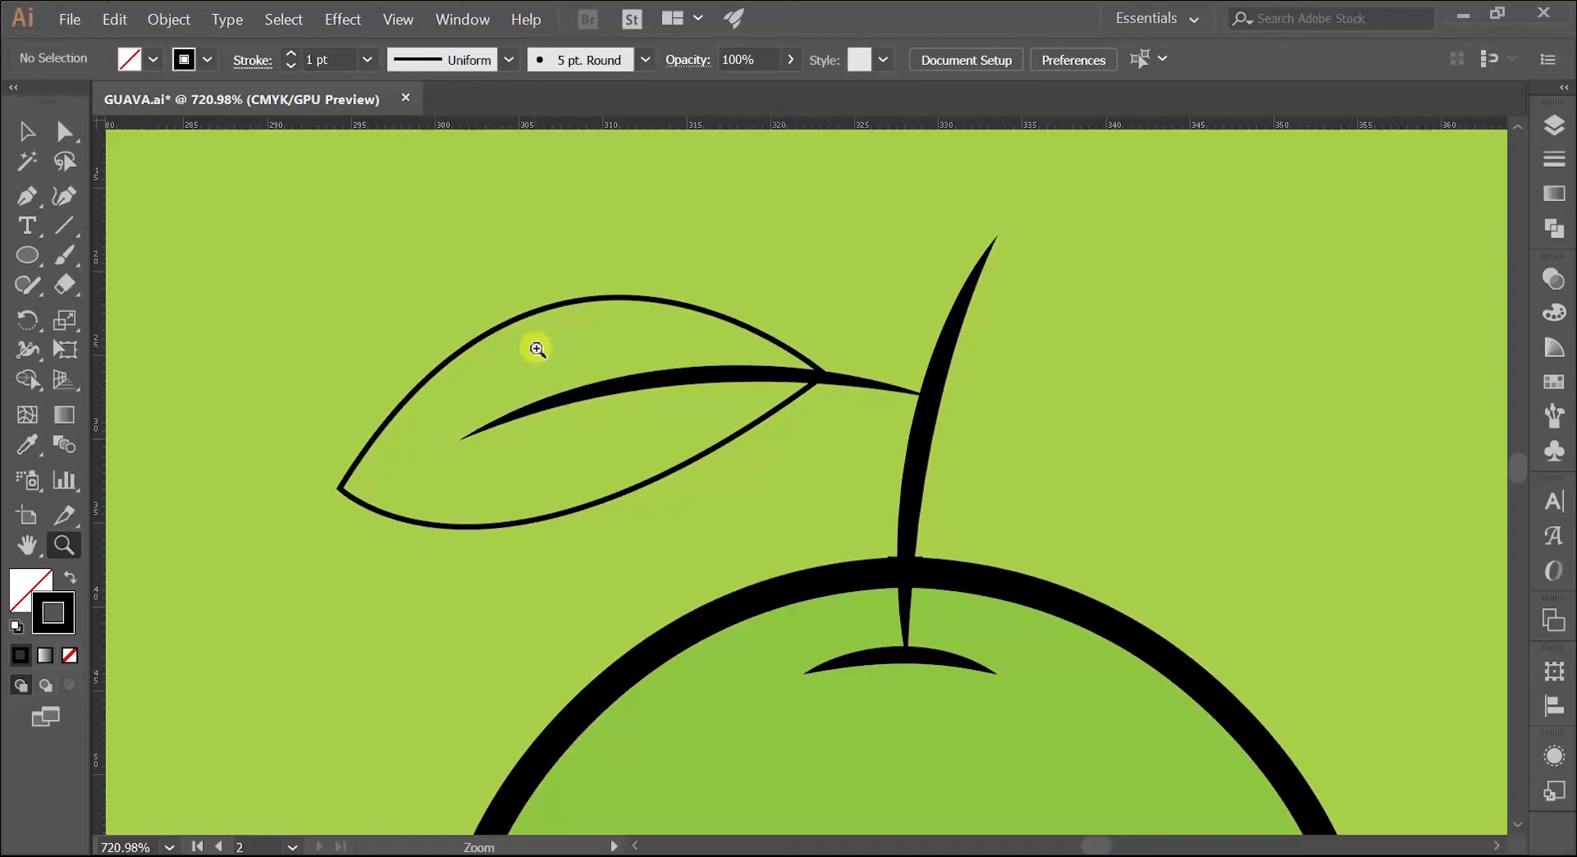
key(v)
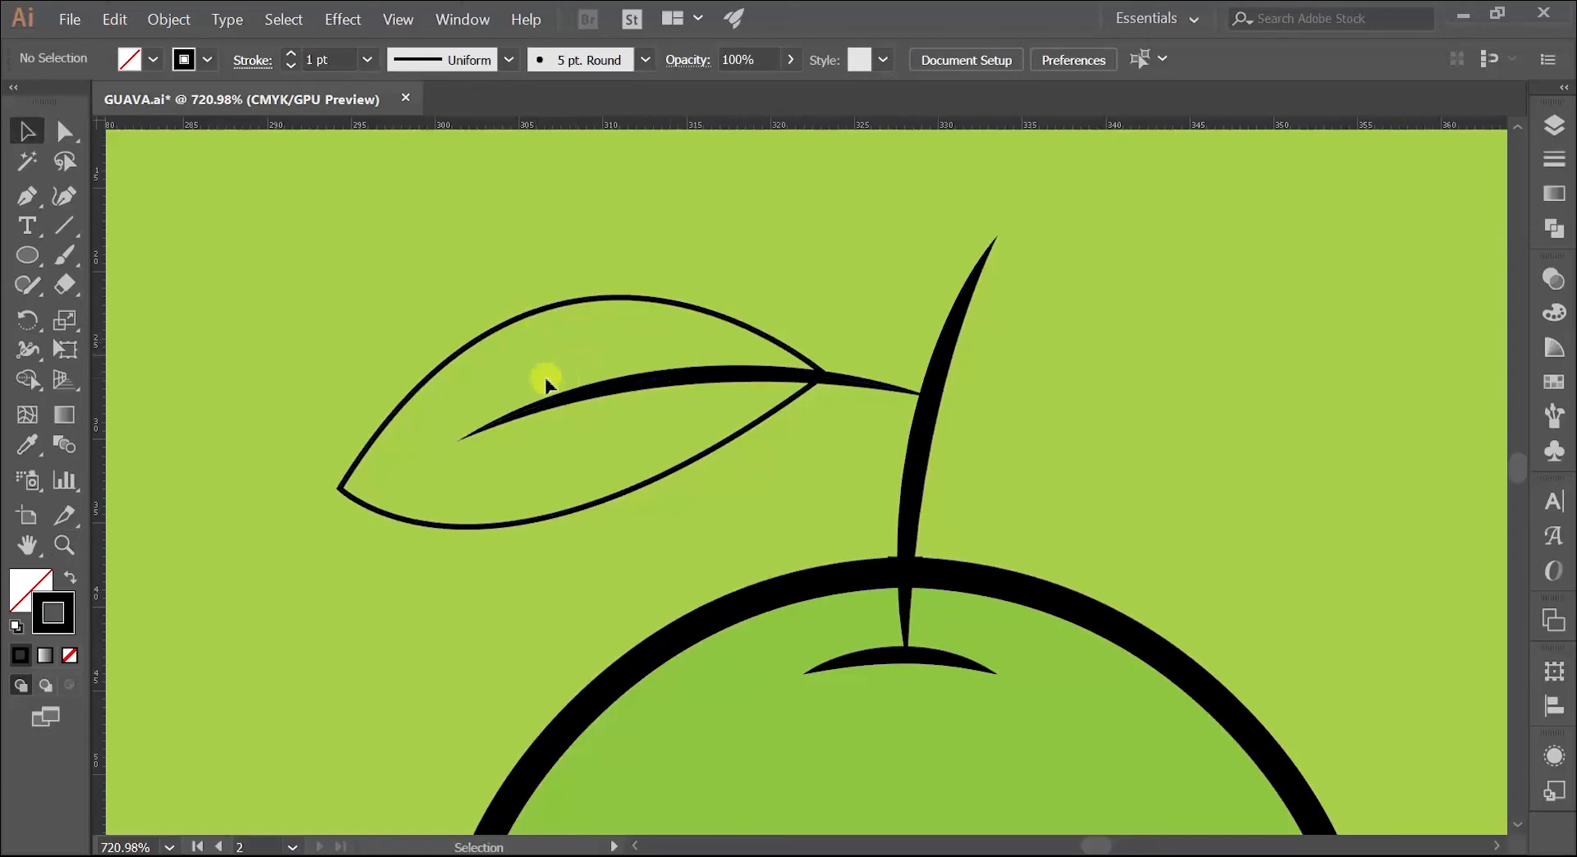
click(550, 304)
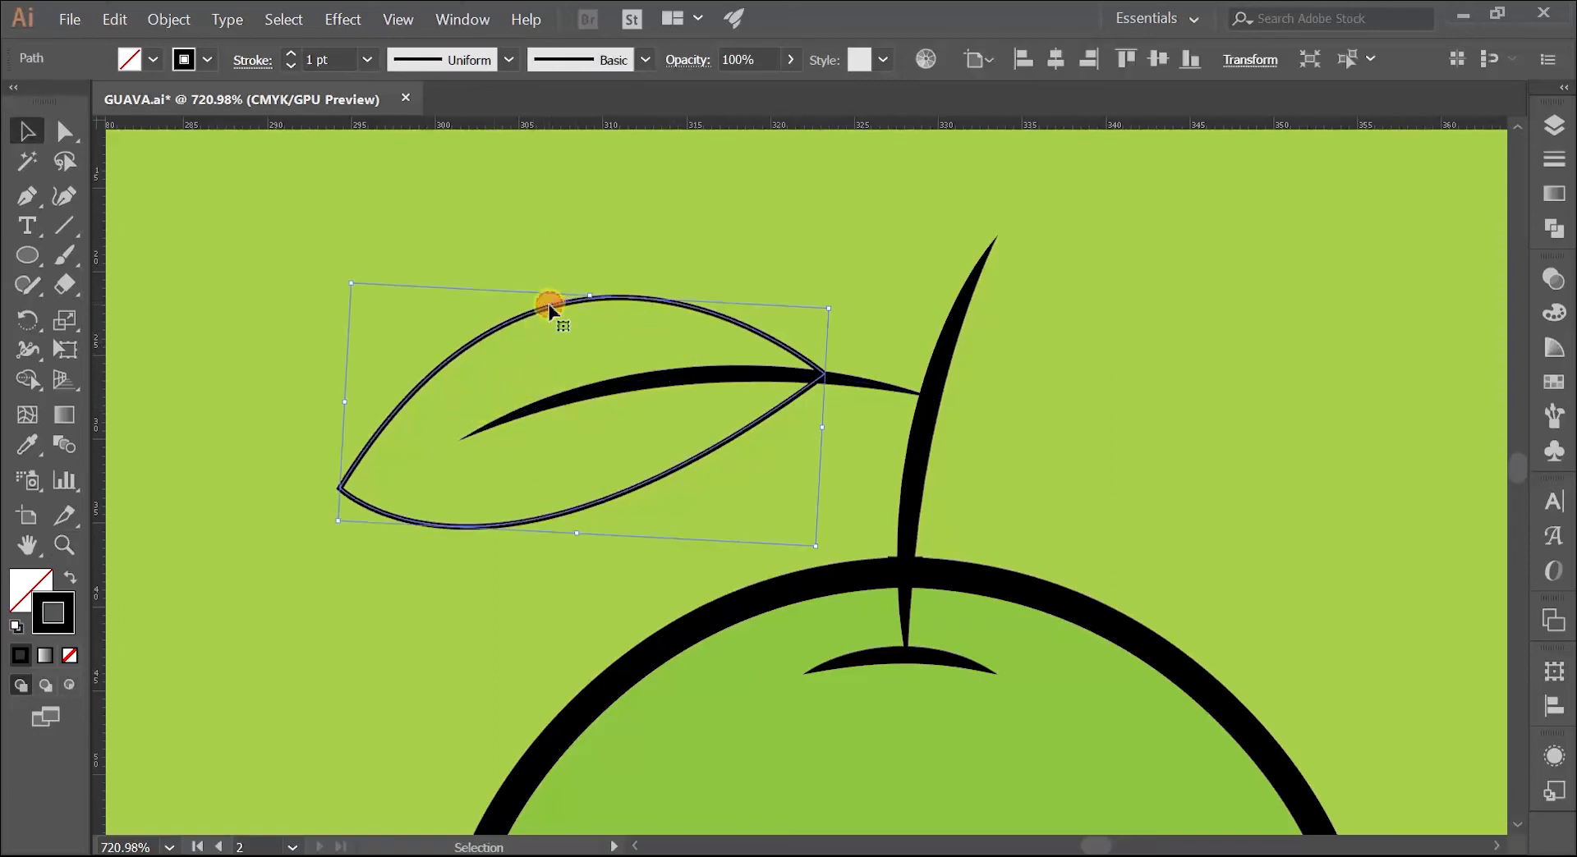
click(291, 55)
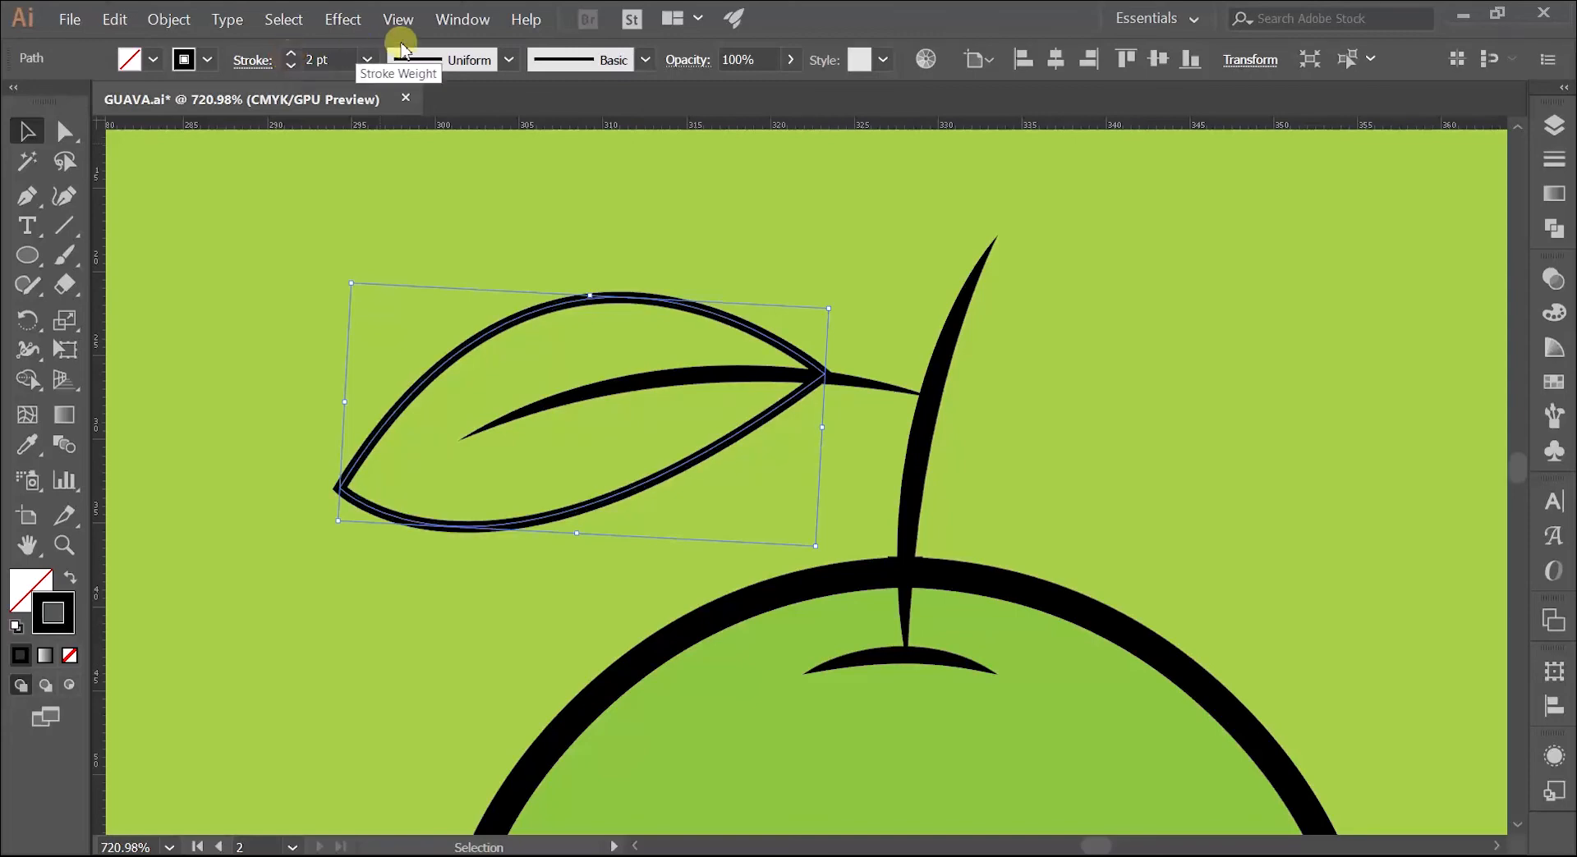
click(509, 59)
click(442, 139)
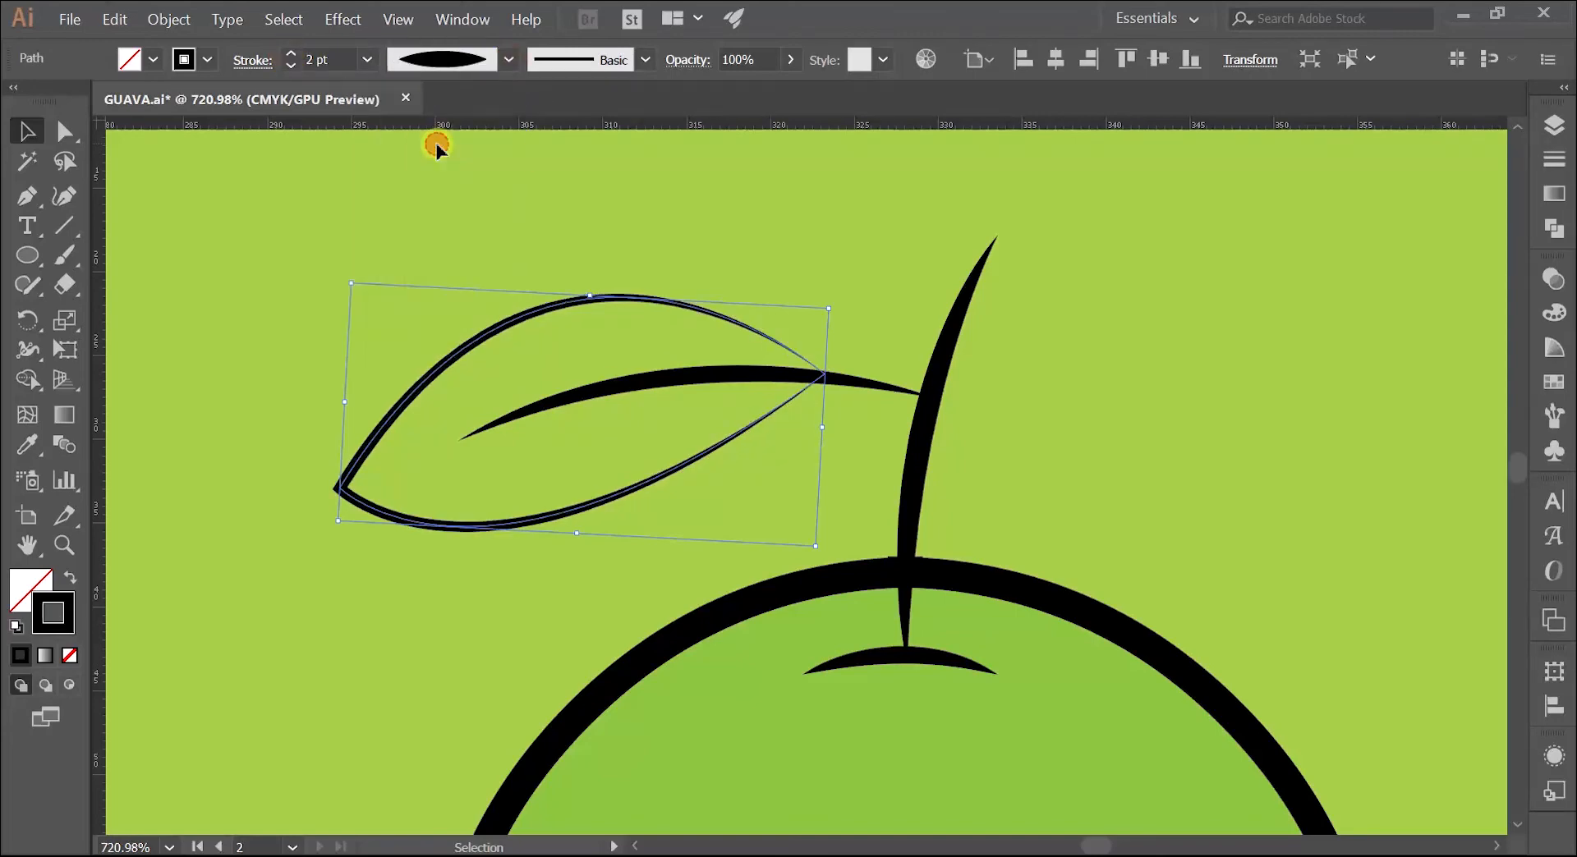
click(534, 213)
Step: Draw a short curved side vein with the Pen tool from the middle of the midrib into the leaf's upper half
key(z)
drag(592, 288, 499, 324)
key(space)
drag(535, 313, 557, 357)
key(p)
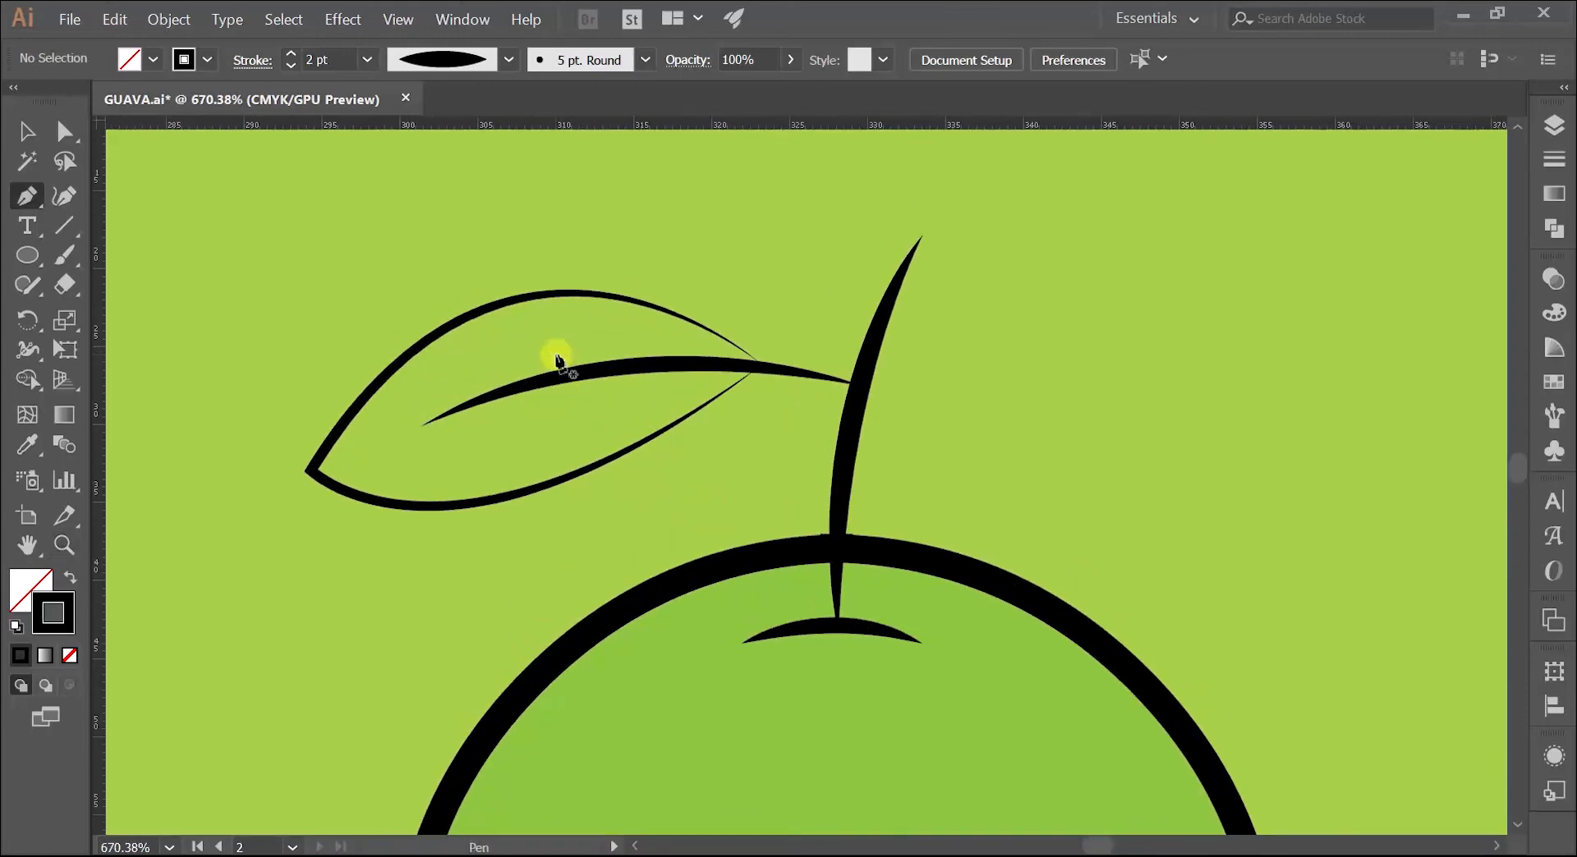
click(616, 355)
click(545, 338)
key(v)
mouse_move(502, 342)
mouse_down()
mouse_move(628, 328)
mouse_move(657, 353)
mouse_up()
click(490, 249)
Step: Apply the elliptical tapered width profile to the short side vein and deselect it
key(z)
key(v)
click(510, 60)
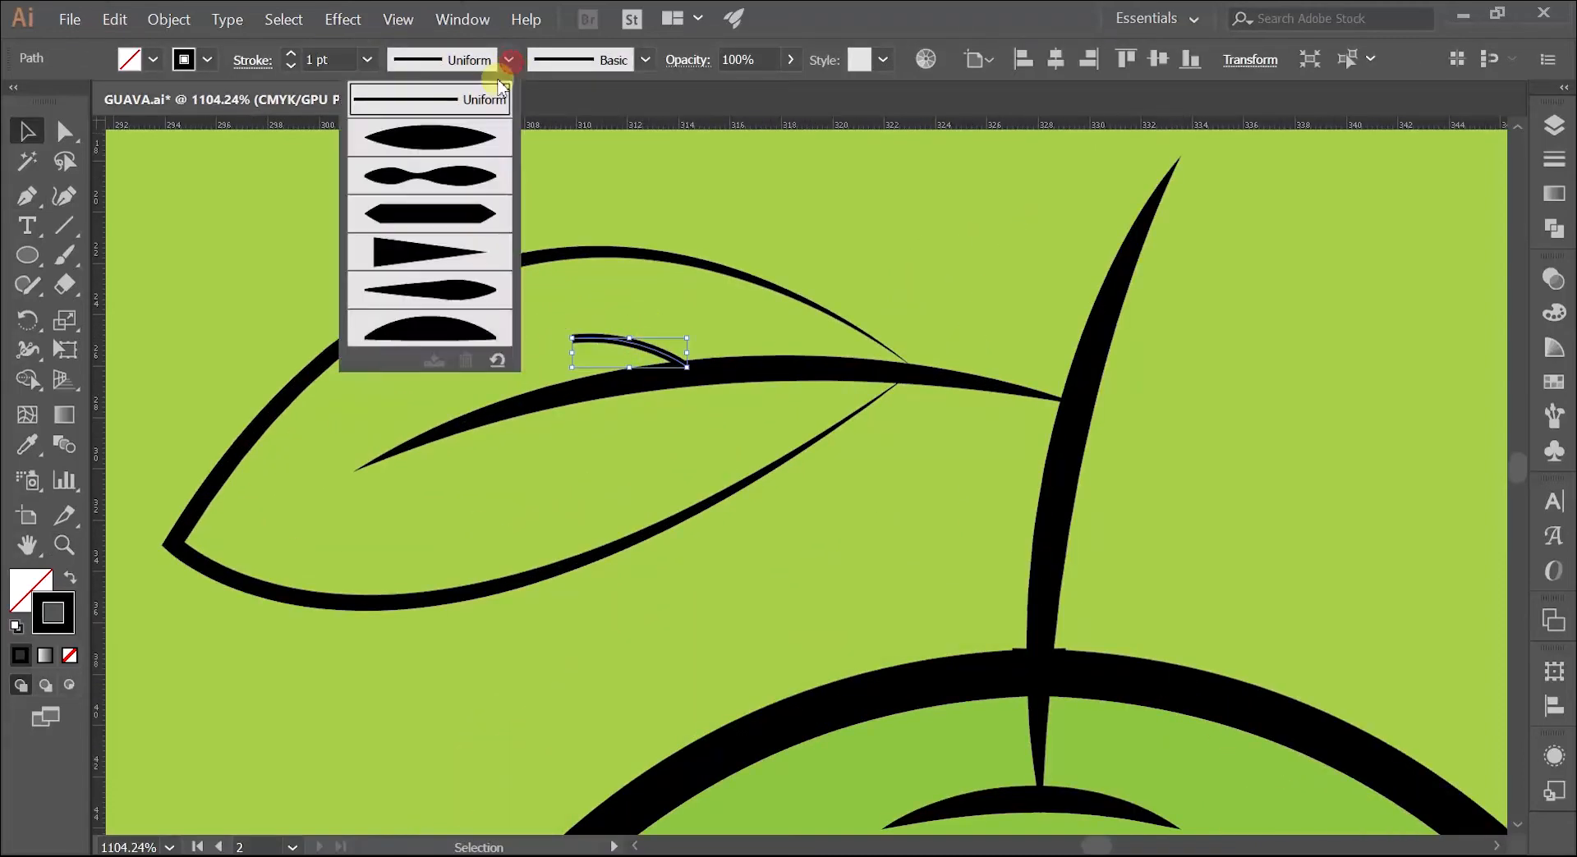
click(445, 154)
click(583, 320)
Step: Duplicate the side vein nearer the leaf's tip above the midrib, and place two rotated copies below the midrib
drag(618, 340, 466, 386)
click(415, 299)
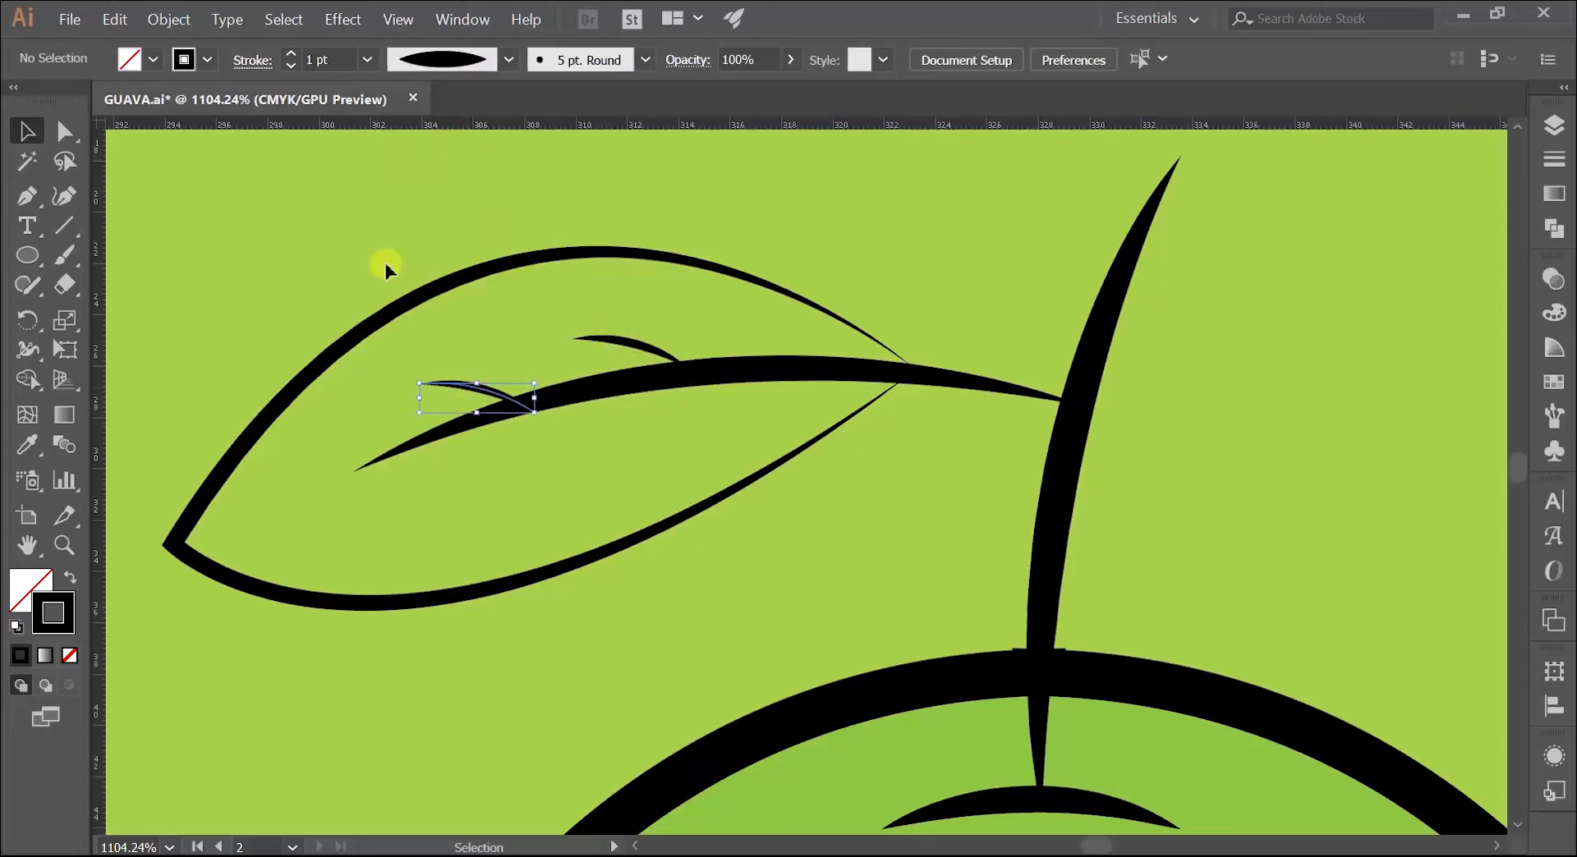
mouse_move(618, 340)
mouse_down()
mouse_move(562, 462)
mouse_move(602, 520)
mouse_move(524, 539)
mouse_move(503, 525)
mouse_move(575, 443)
mouse_move(718, 401)
mouse_move(733, 433)
mouse_up()
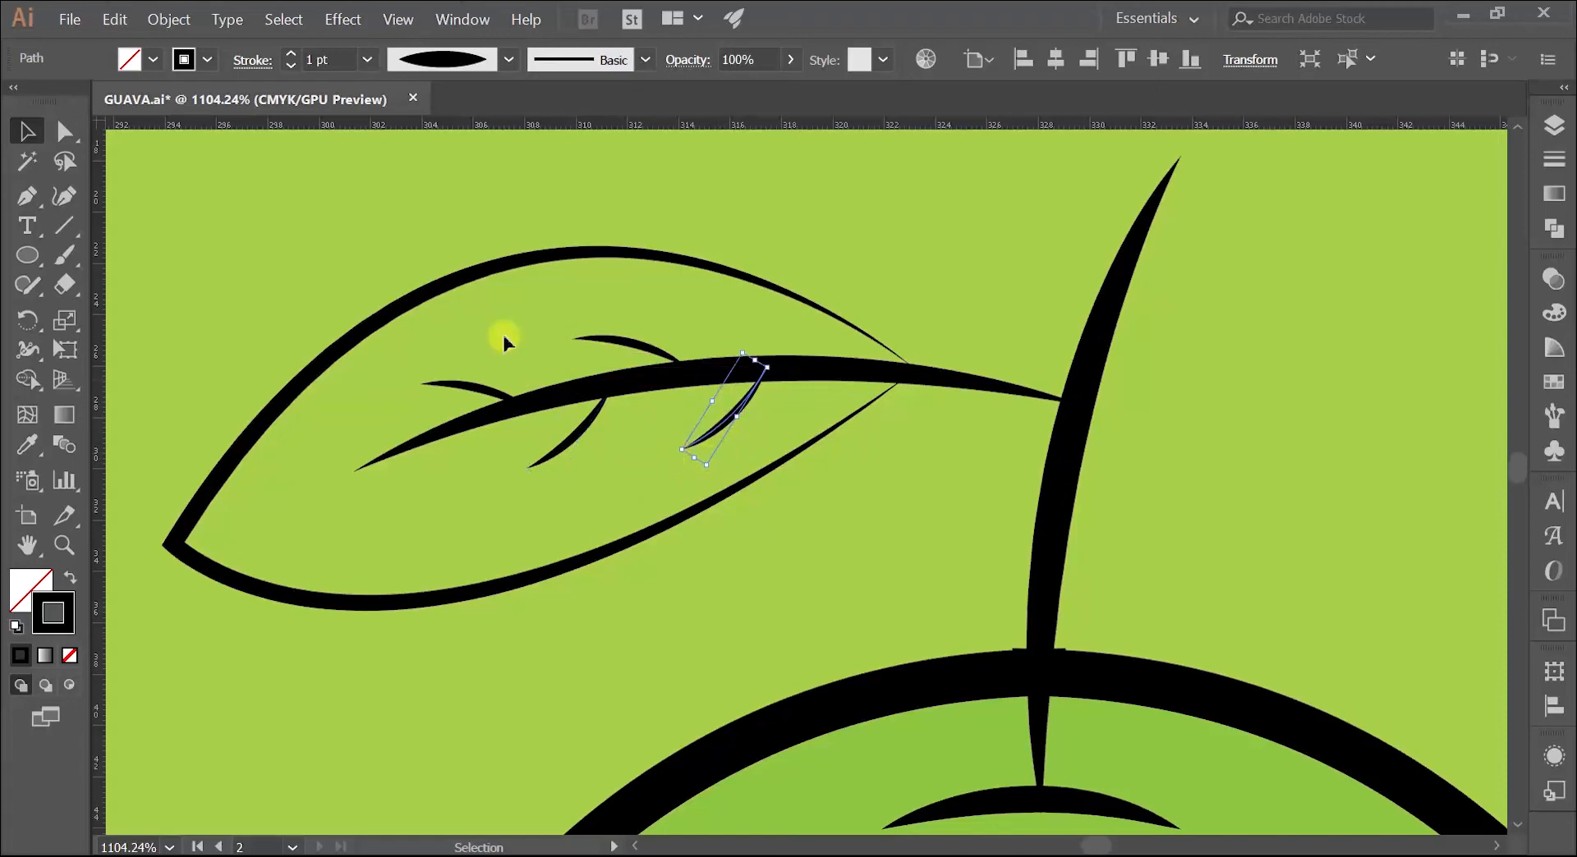
Step: Set the leaf outline's stroke weight to 3 pt and deselect it
click(351, 240)
key(z)
mouse_move(590, 366)
mouse_down()
mouse_move(369, 446)
mouse_move(416, 480)
mouse_move(486, 429)
mouse_move(986, 338)
mouse_move(855, 370)
mouse_move(827, 408)
mouse_move(1045, 361)
mouse_up()
key(ctrl+alt+0)
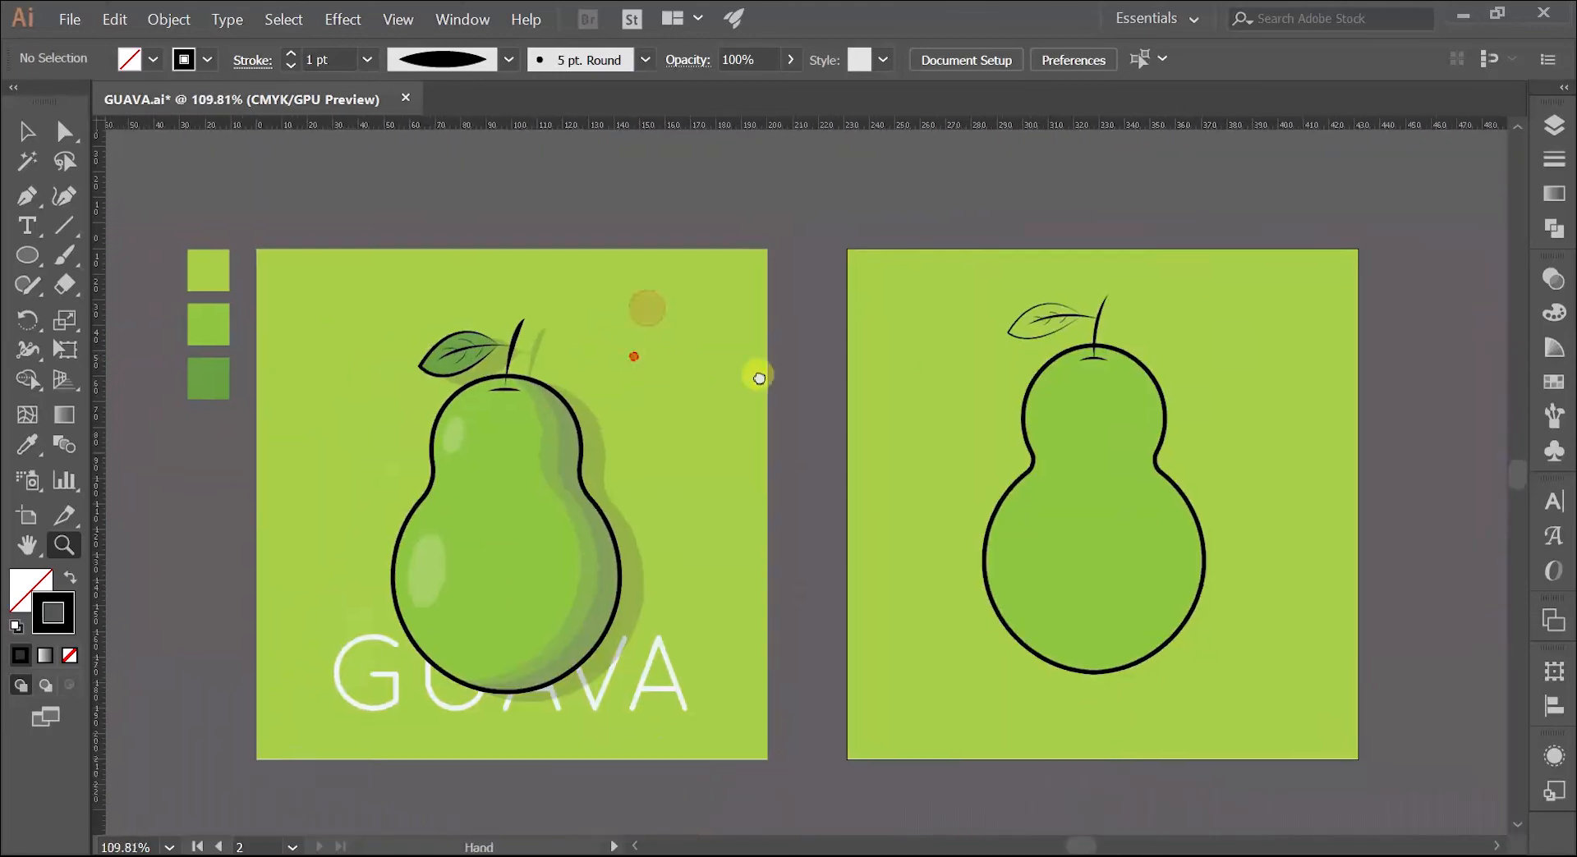
key(v)
click(1177, 359)
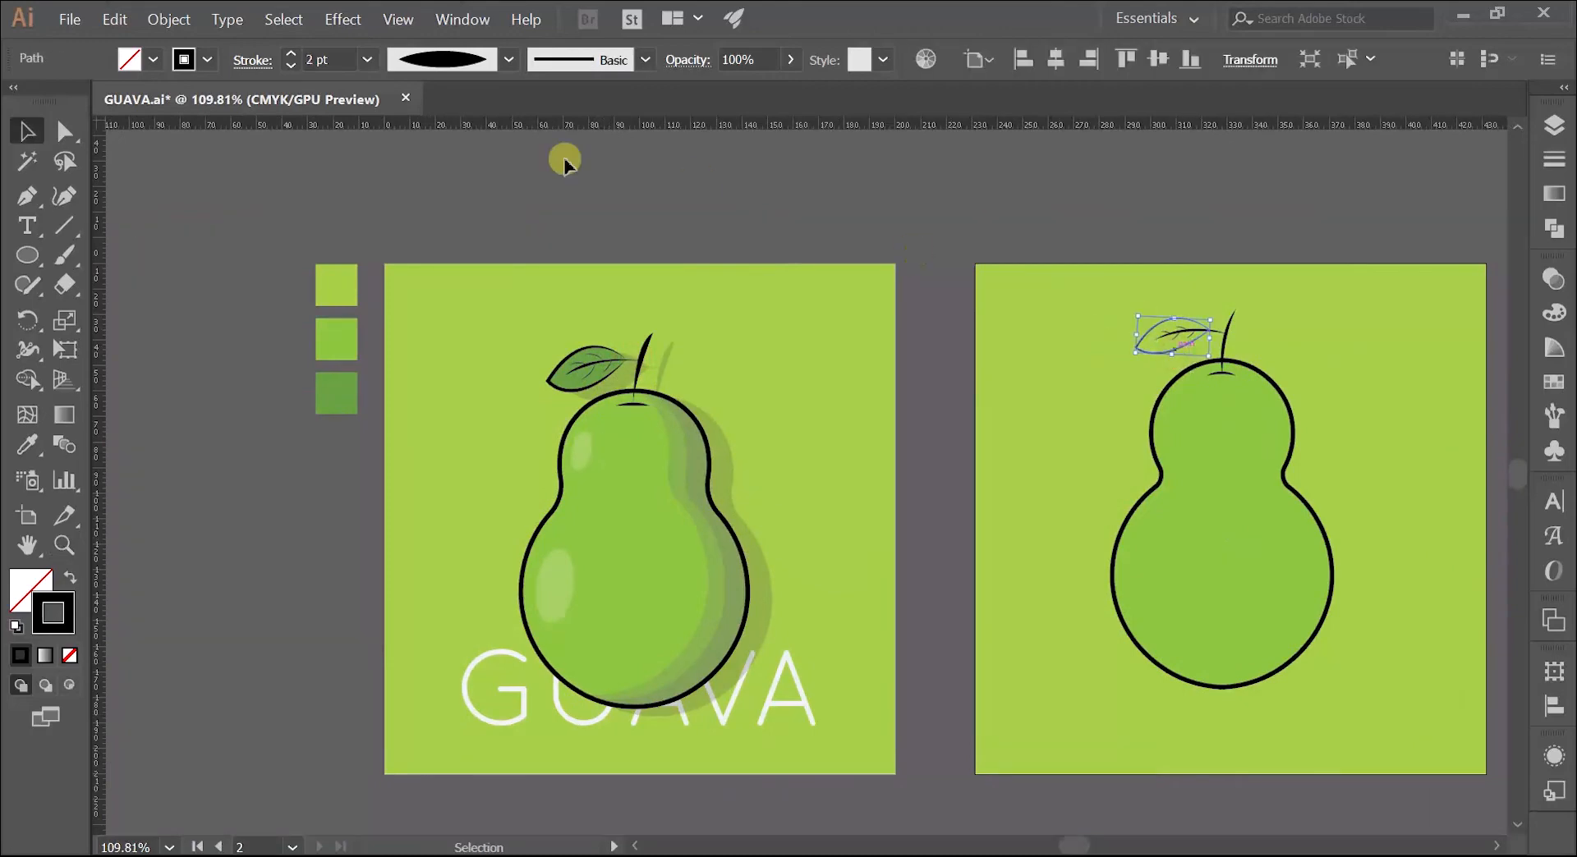
click(288, 58)
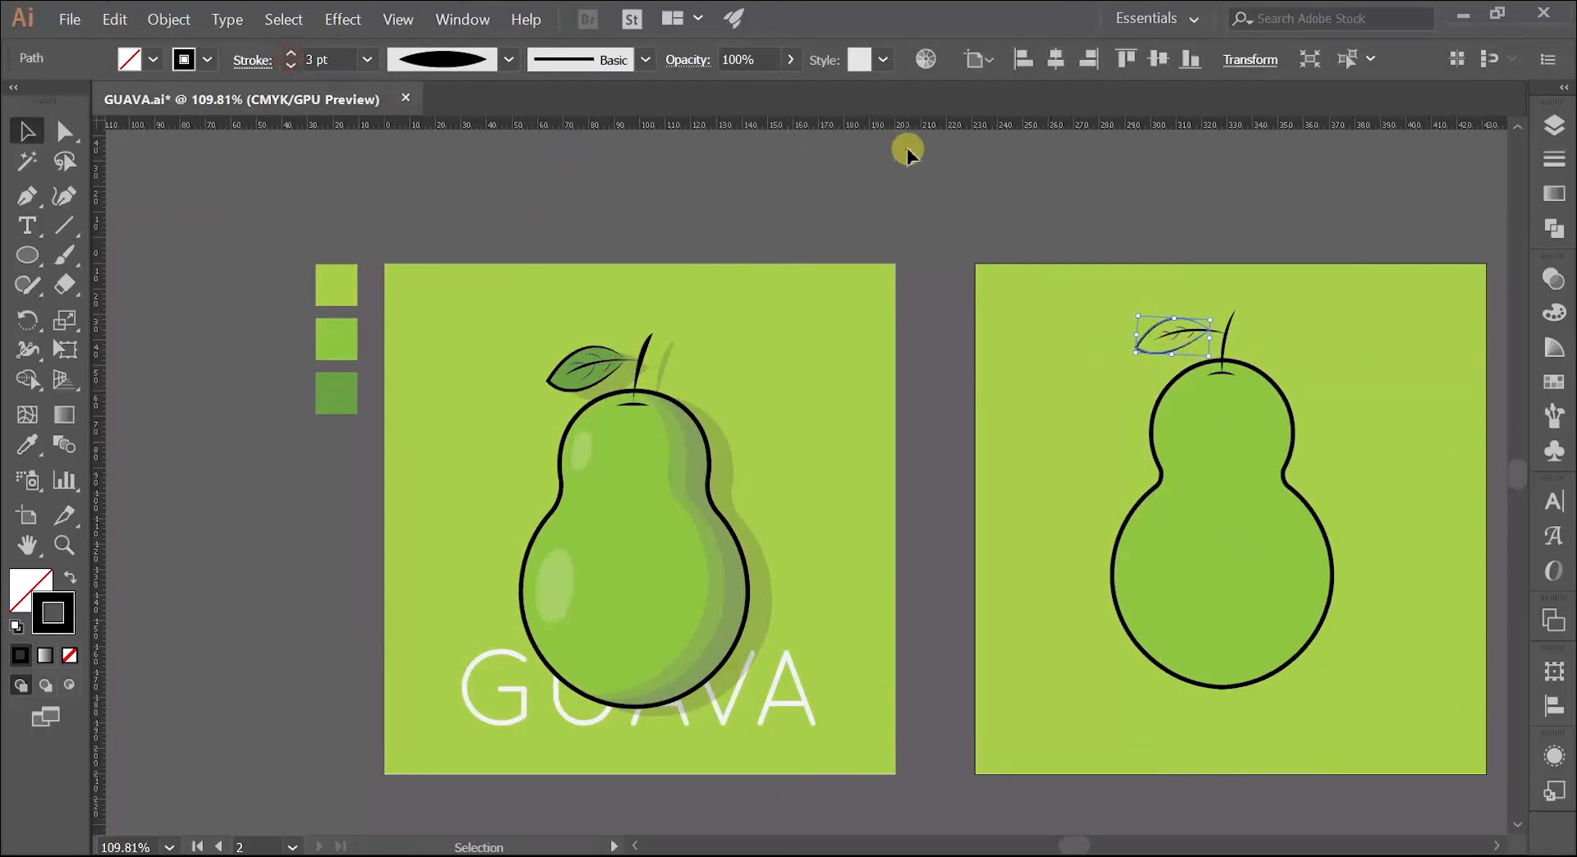
click(1057, 167)
Step: Try to fill the leaf outline by sampling the dark green swatch with the Eyedropper, and undo the sampled appearance
click(1141, 353)
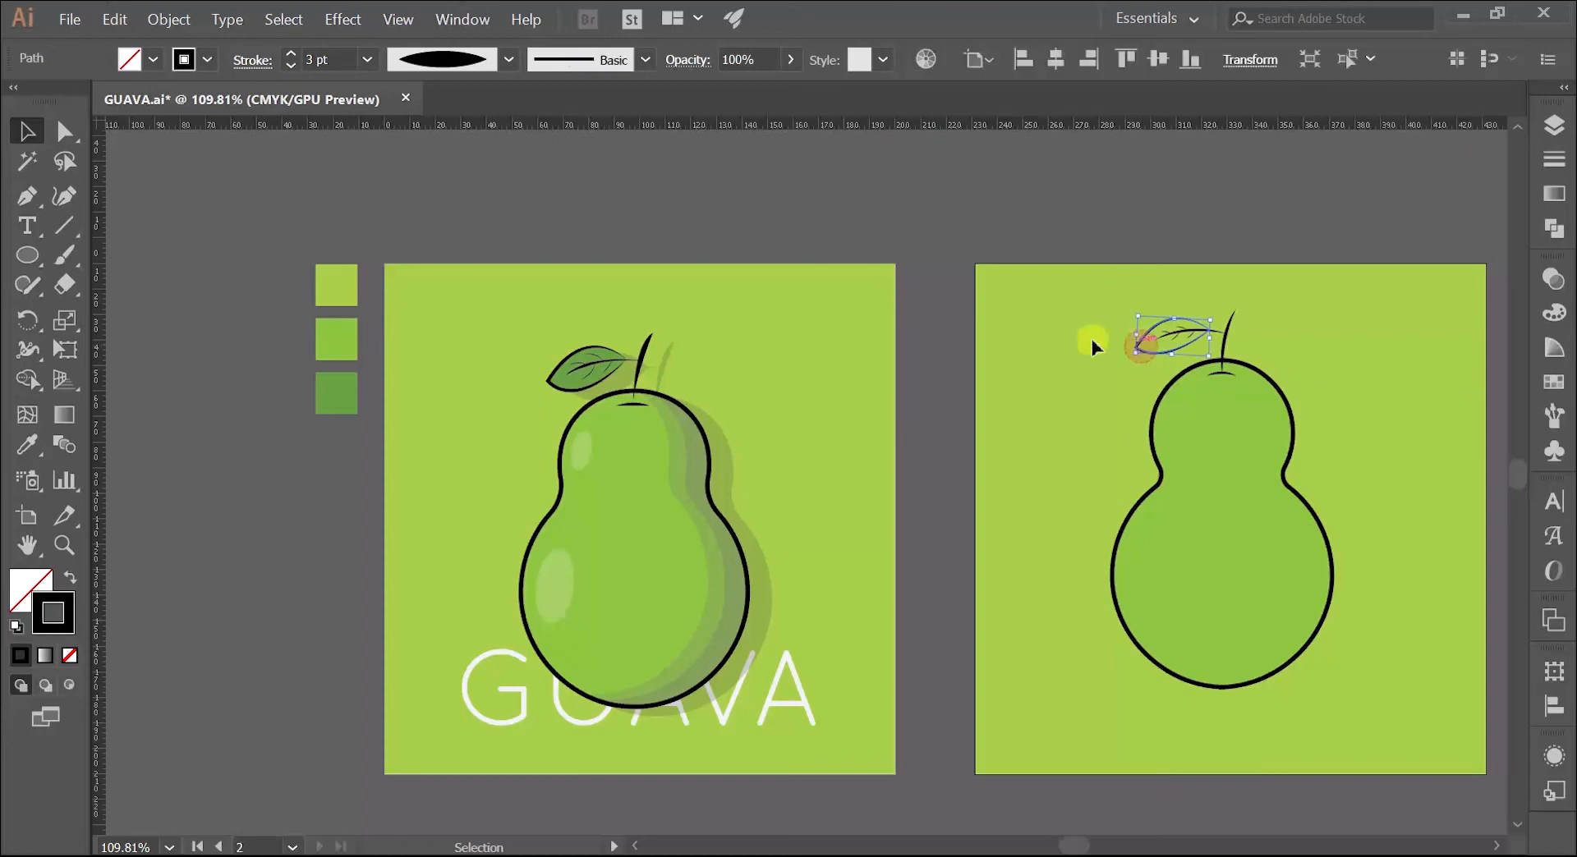
click(22, 591)
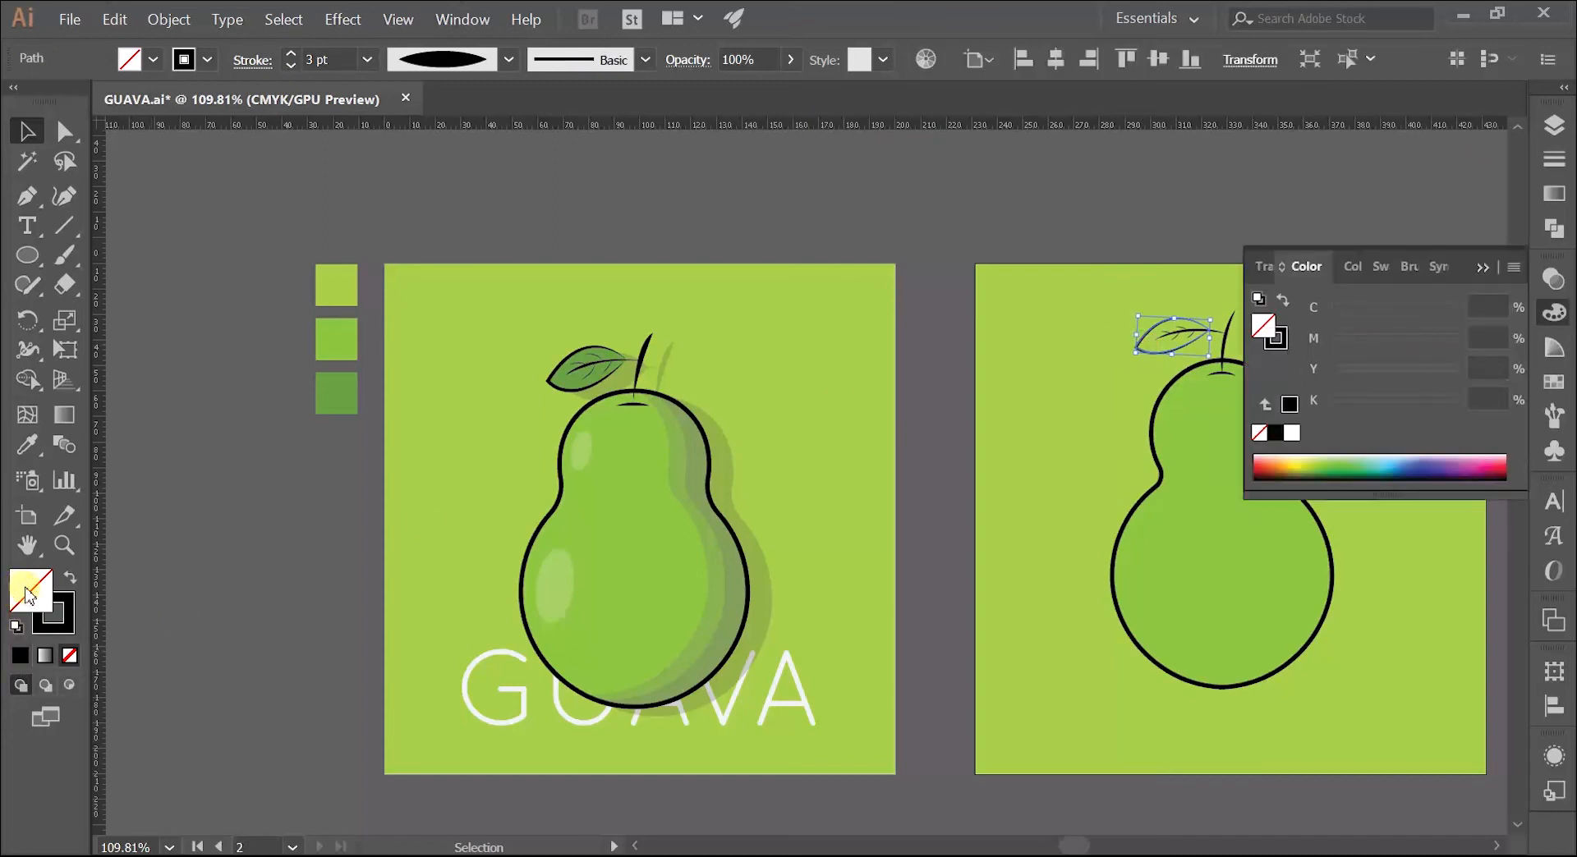
click(27, 445)
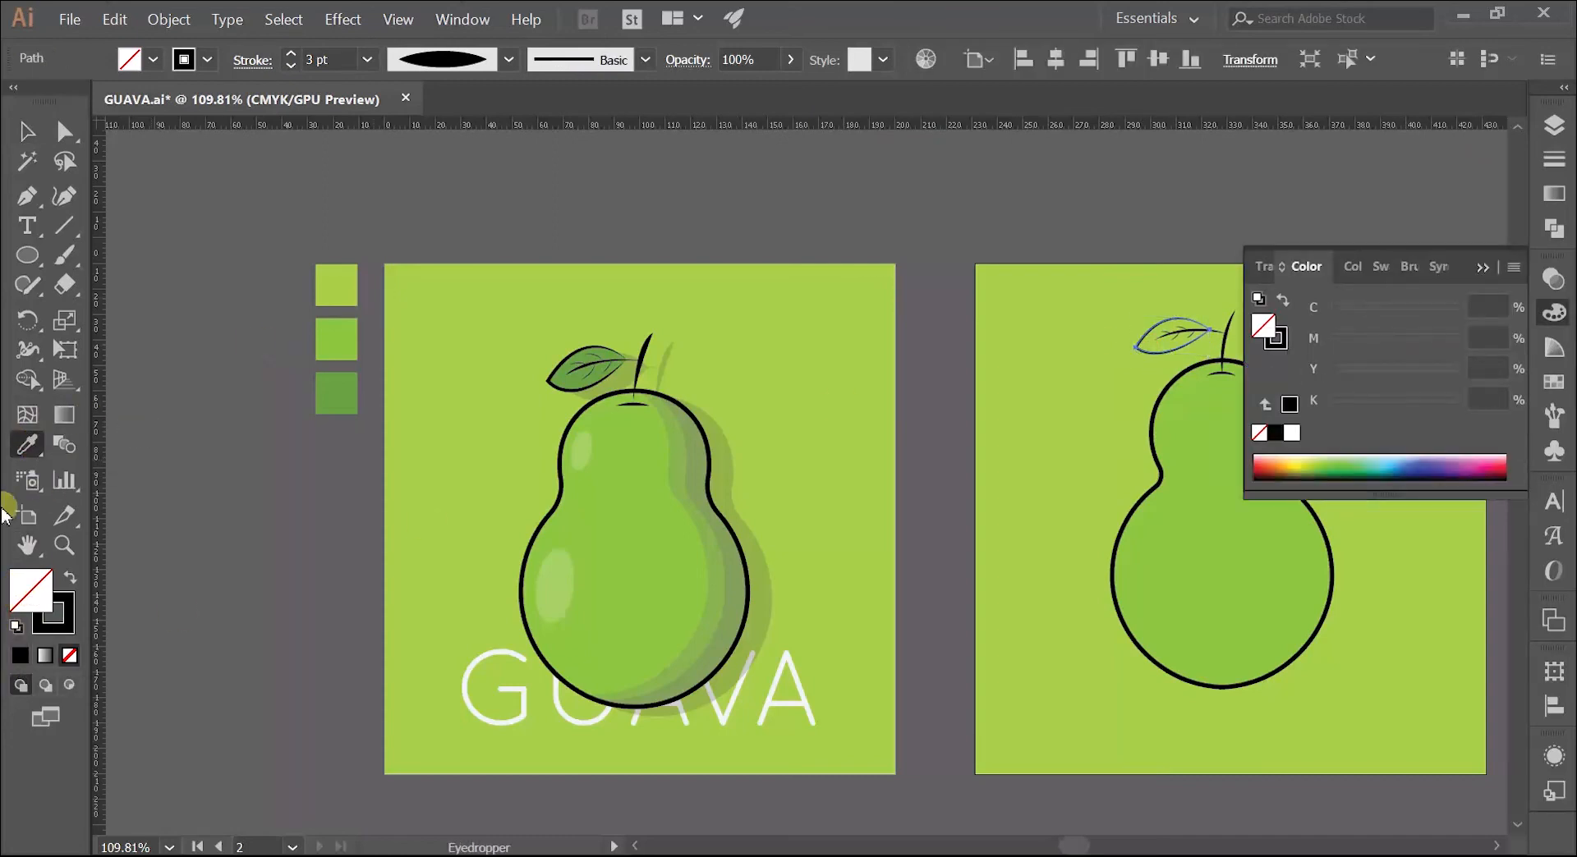
click(333, 396)
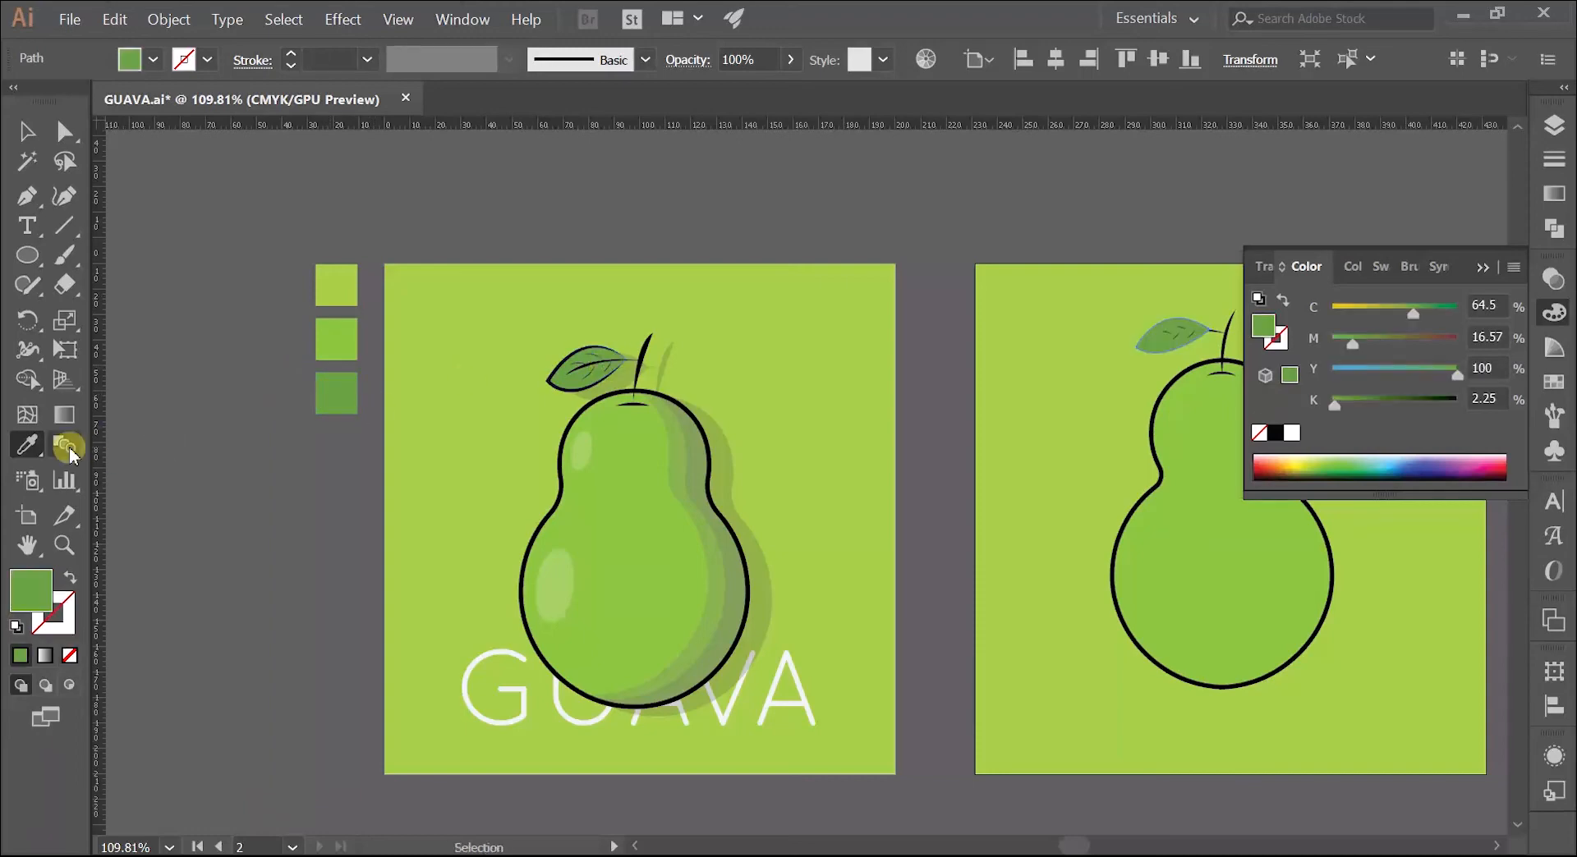
click(1483, 268)
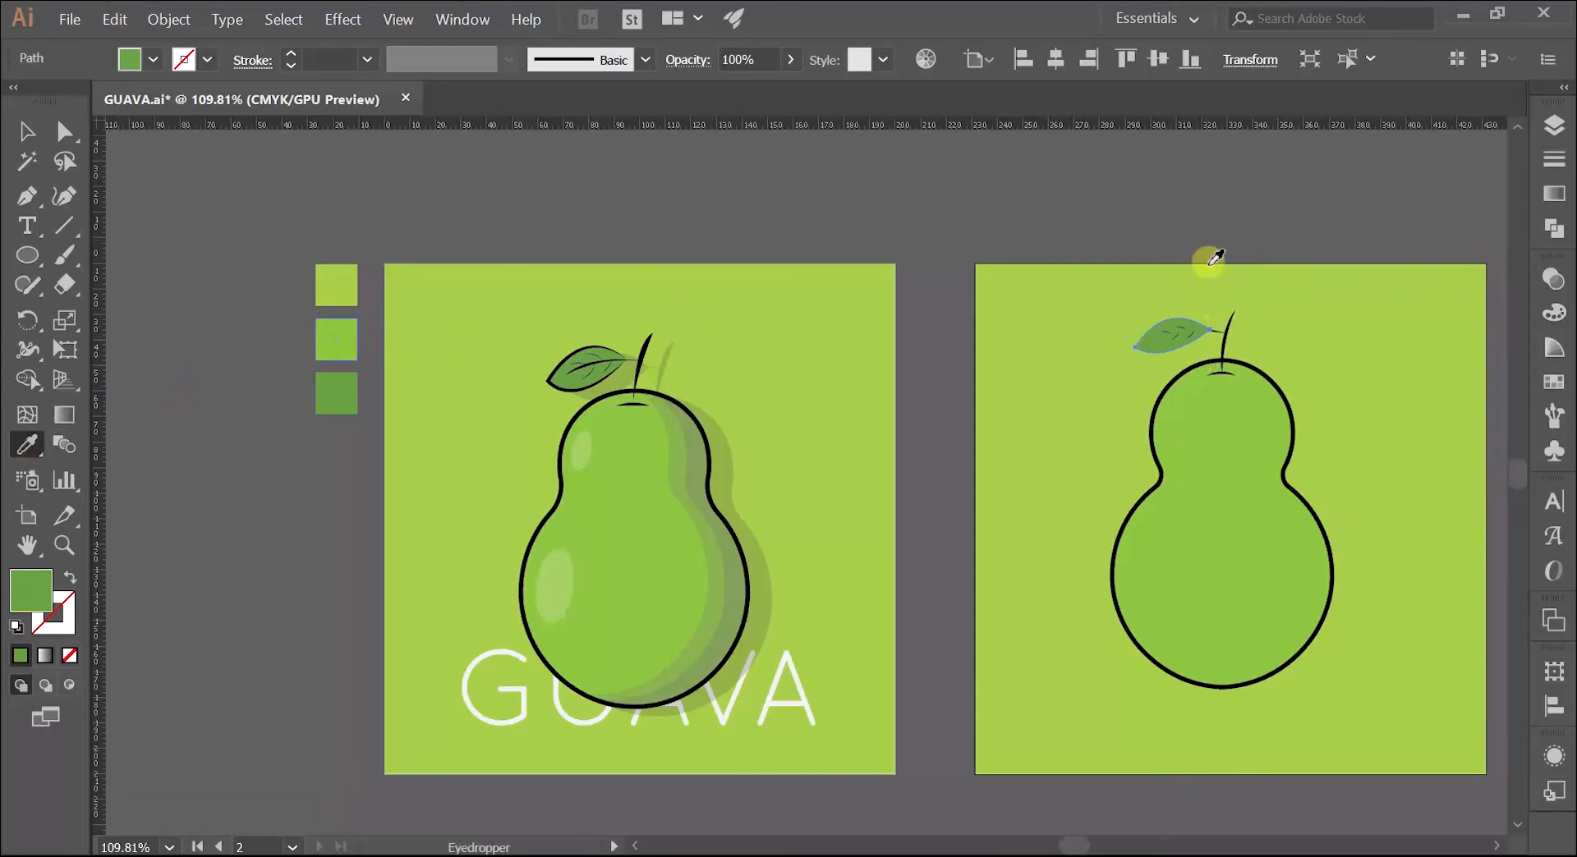
key(ctrl+z)
click(249, 465)
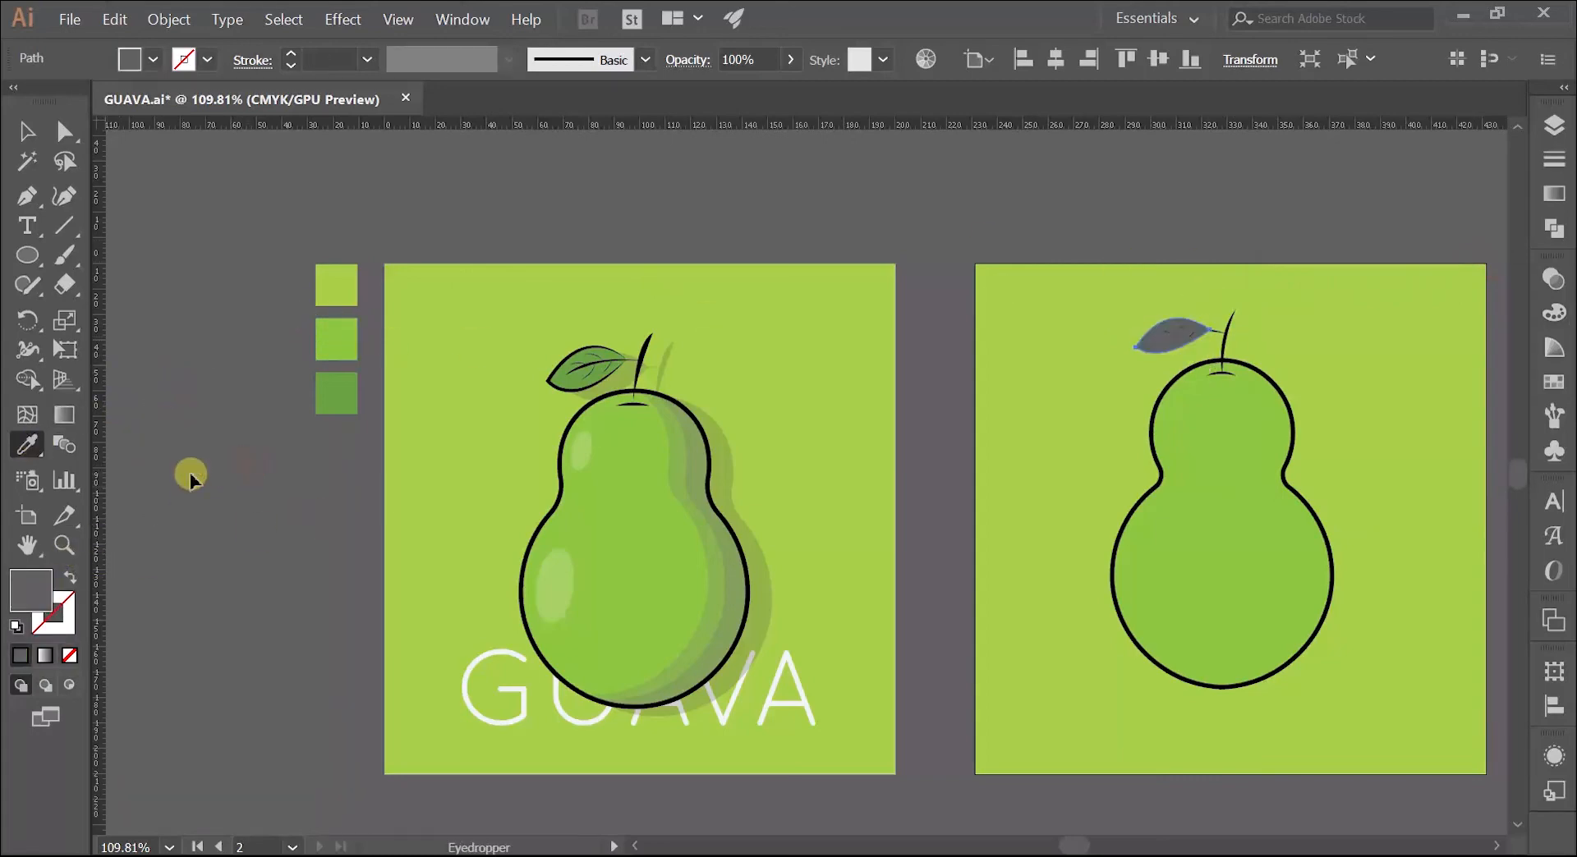
key(ctrl+z)
click(22, 133)
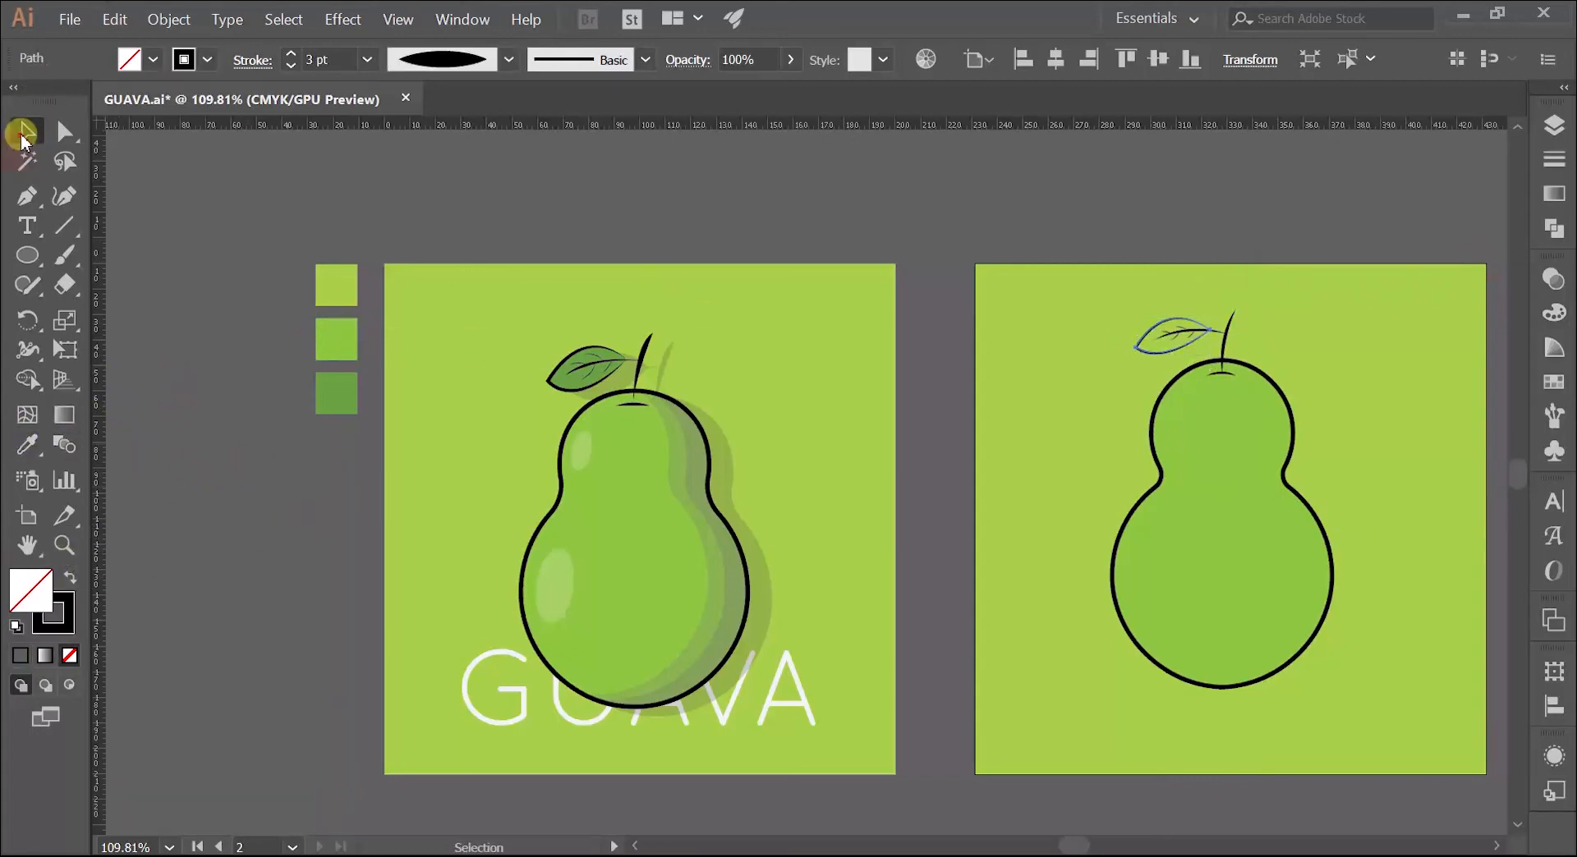
Step: Fill the leaf outline with the dark green sampled from the third swatch, copying only the fill and keeping the black tapered stroke
click(159, 254)
click(21, 444)
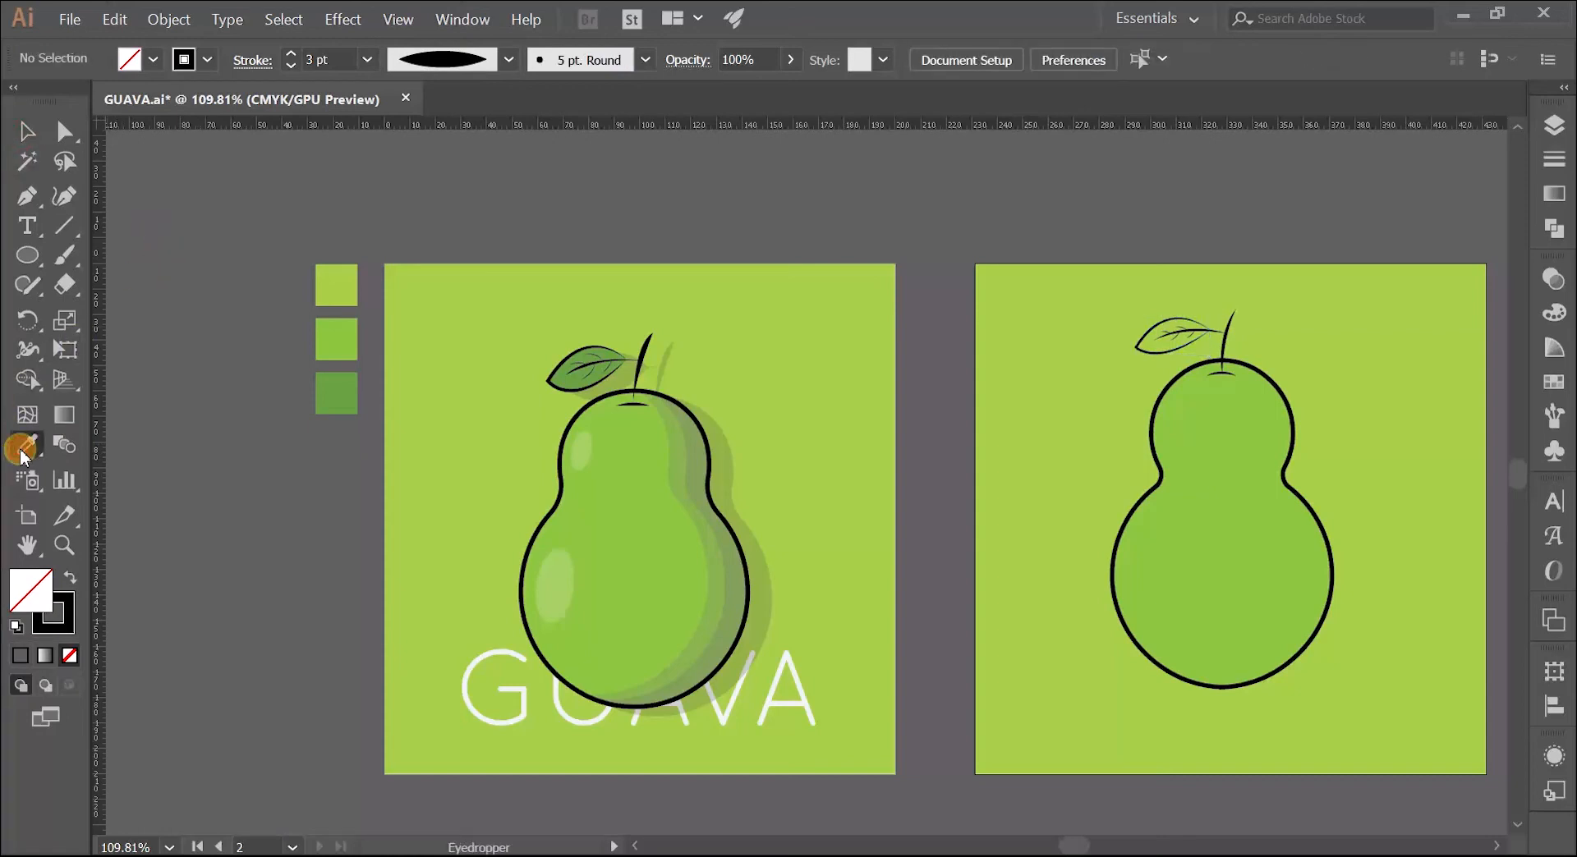
click(335, 384)
key(v)
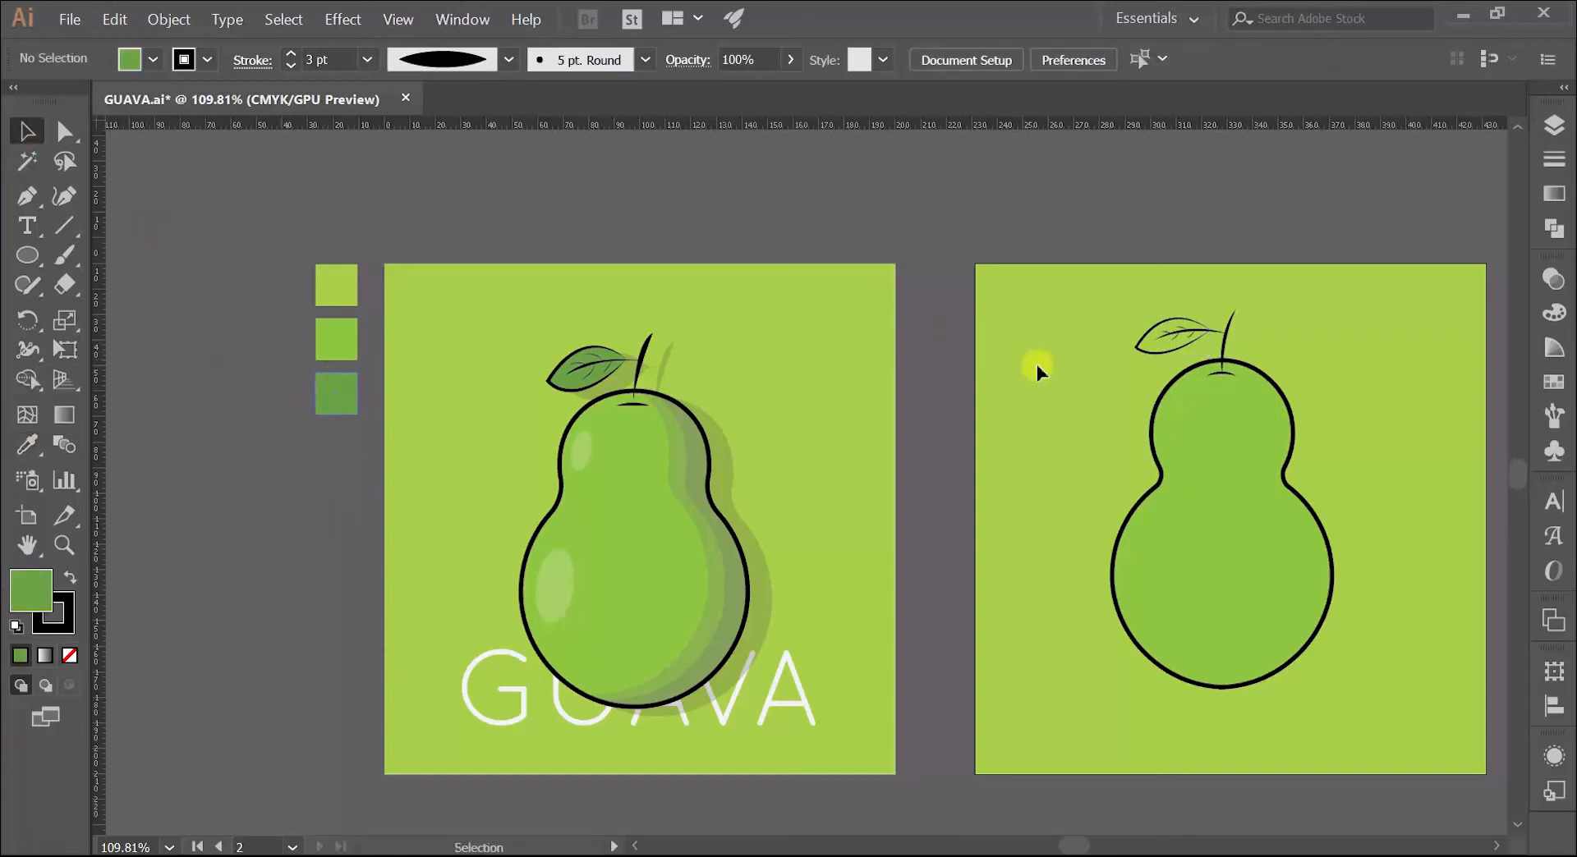
click(1154, 359)
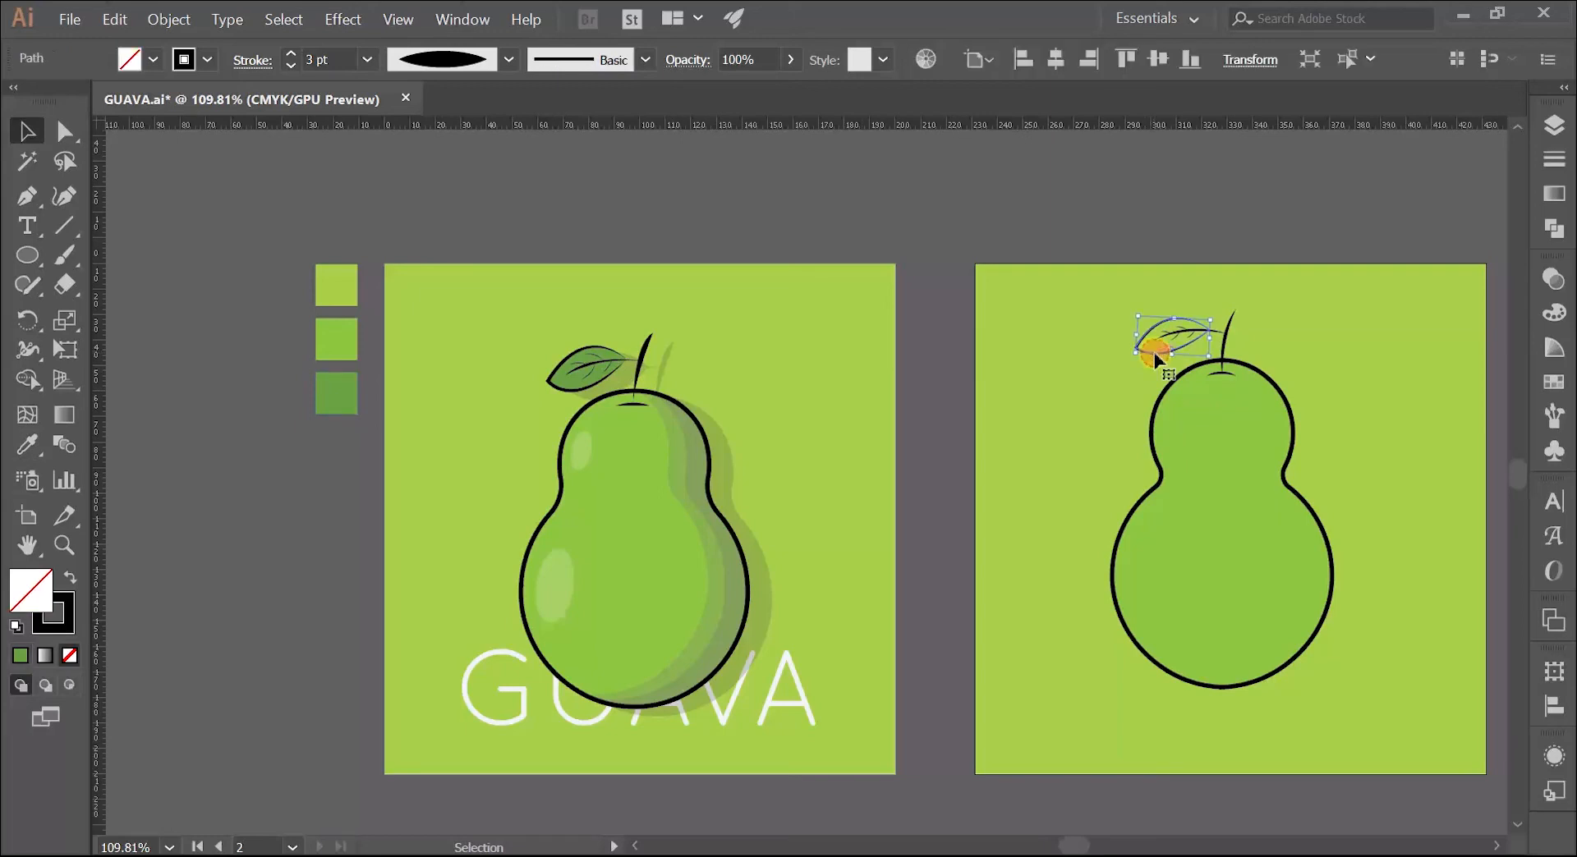
click(27, 445)
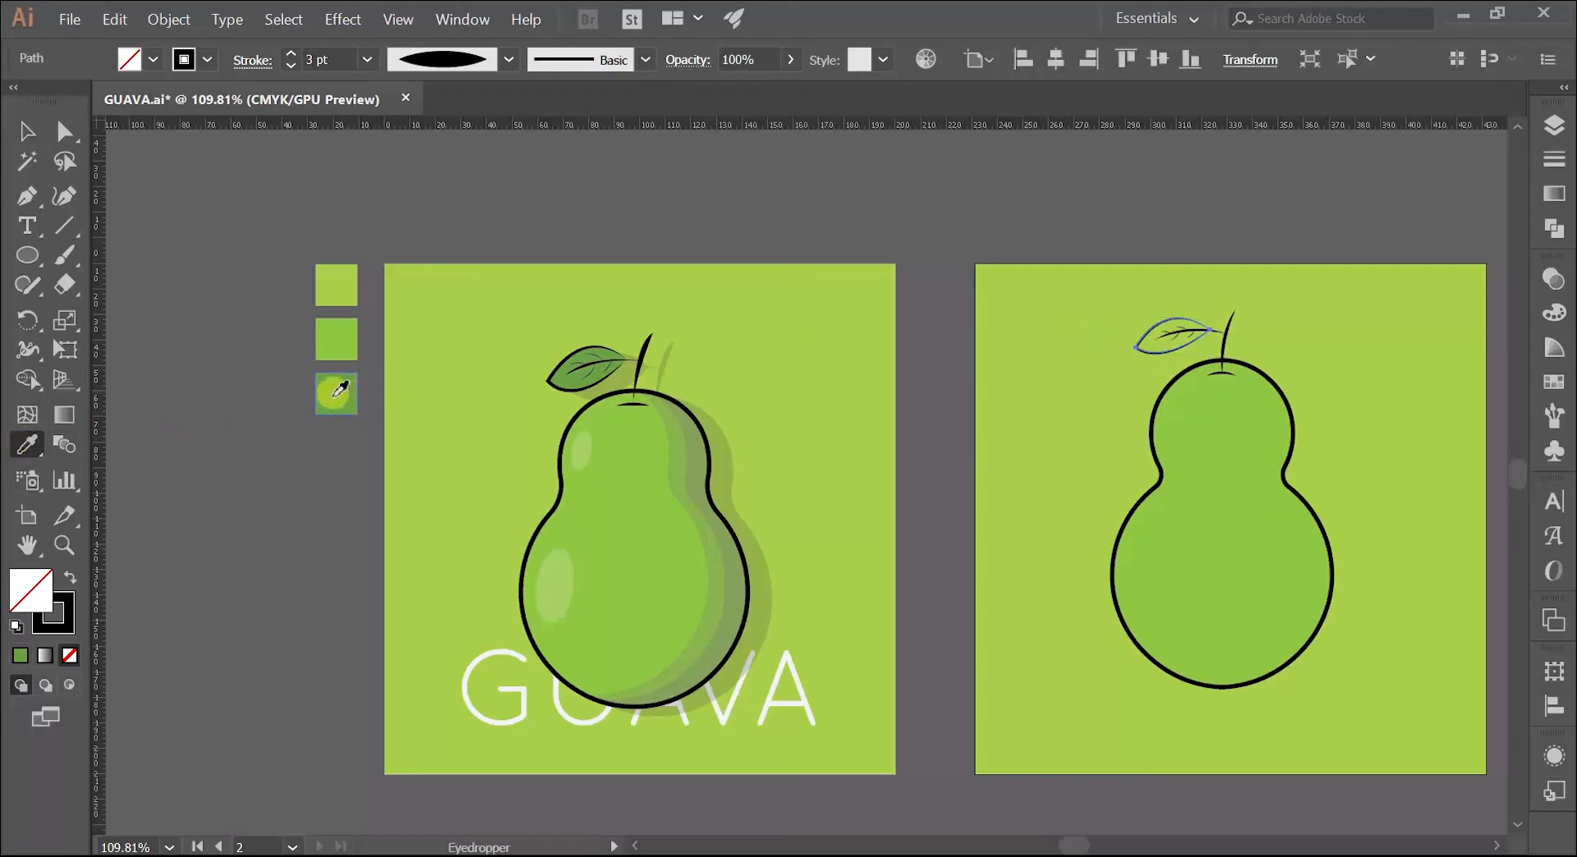
click(339, 389)
Step: Send the green leaf shape to the back, behind its midrib and side veins, and deselect it
key(z)
drag(1146, 309, 1239, 297)
key(space)
drag(1238, 296, 708, 317)
key(v)
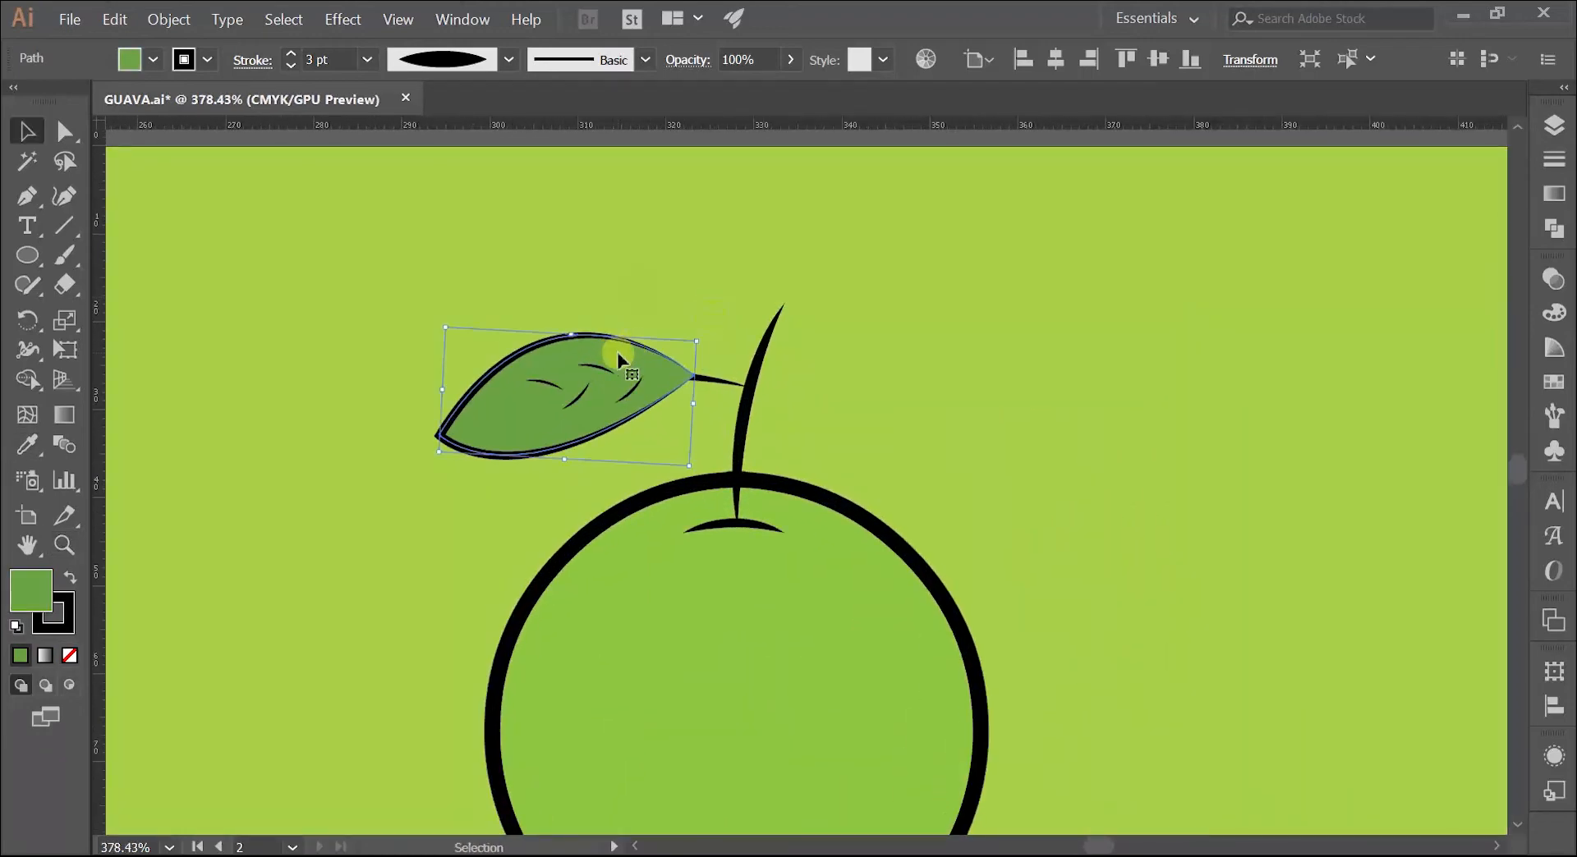
right_click(620, 359)
mouse_move(761, 628)
click(854, 692)
click(918, 427)
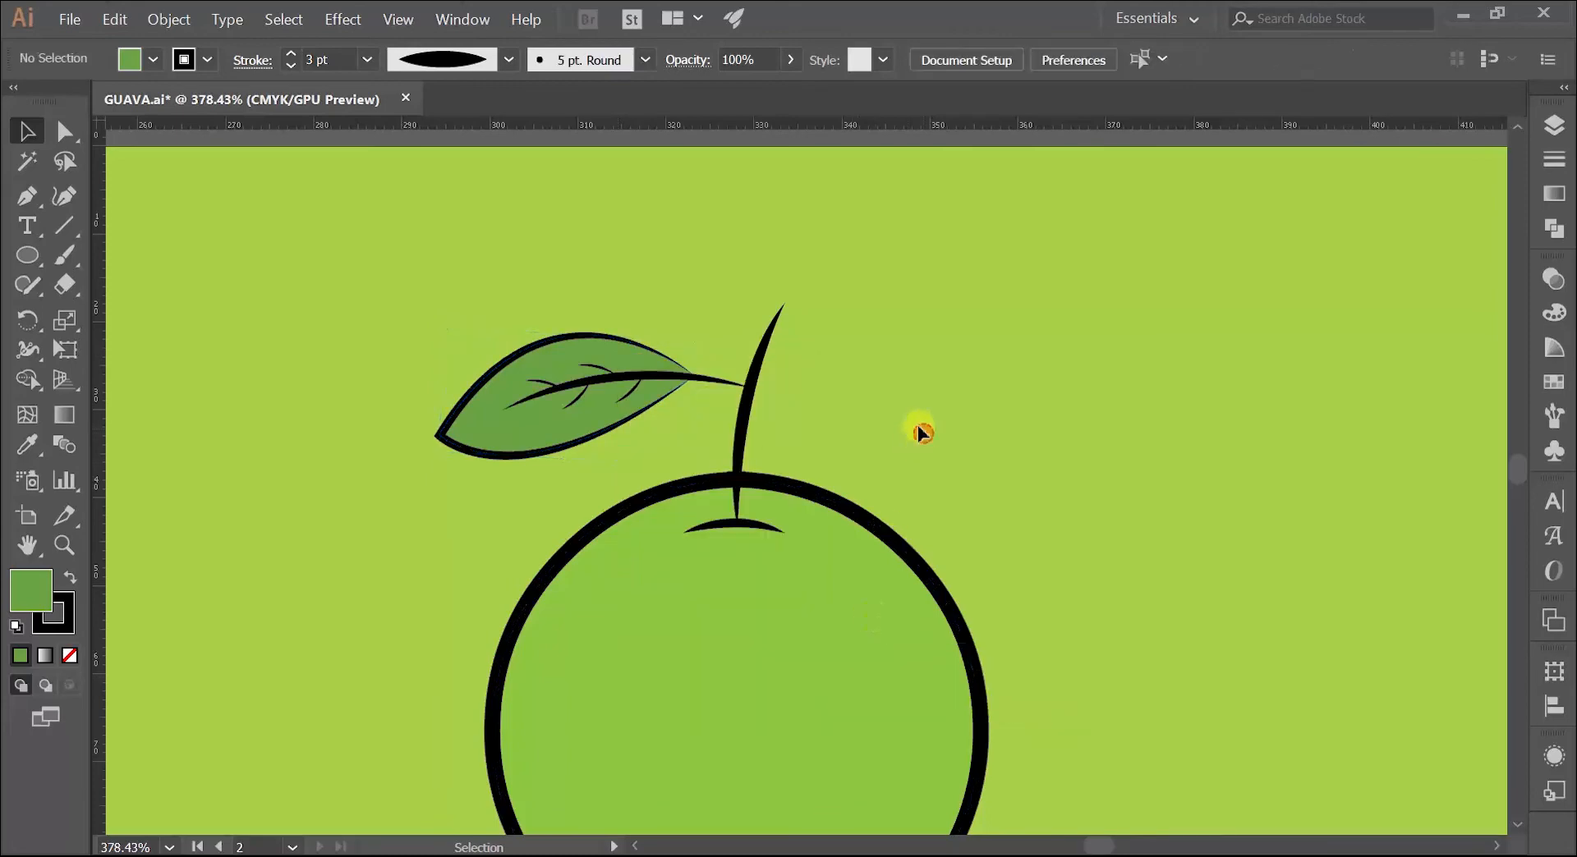
Step: Group the leaf shape with its midrib and side veins
key(ctrl+space)
drag(796, 386, 860, 412)
drag(987, 303, 1186, 285)
drag(1186, 285, 908, 253)
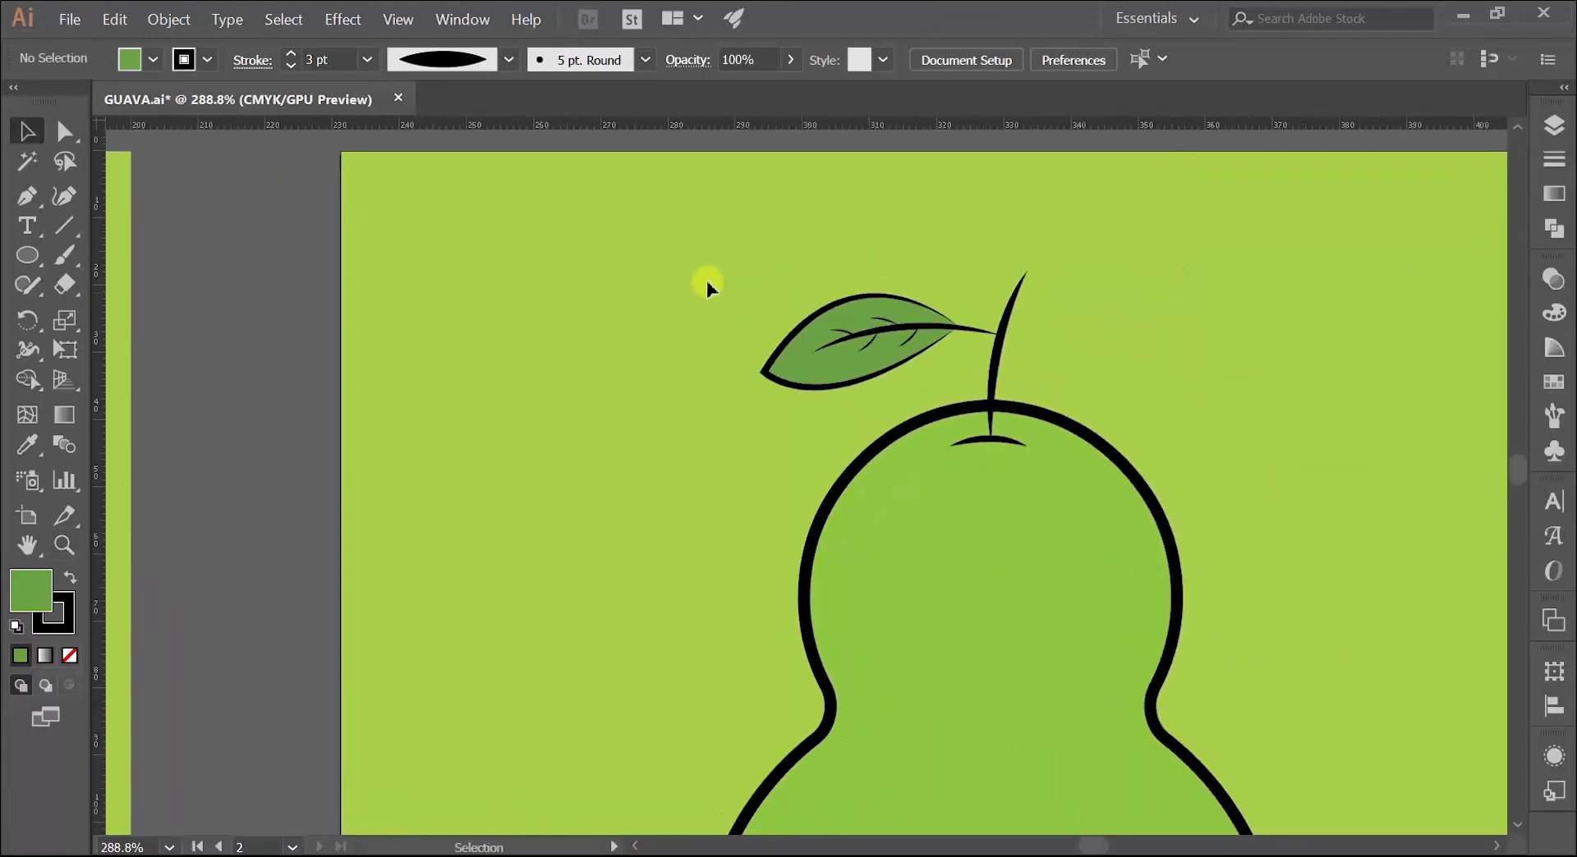
drag(966, 377, 897, 324)
right_click(894, 312)
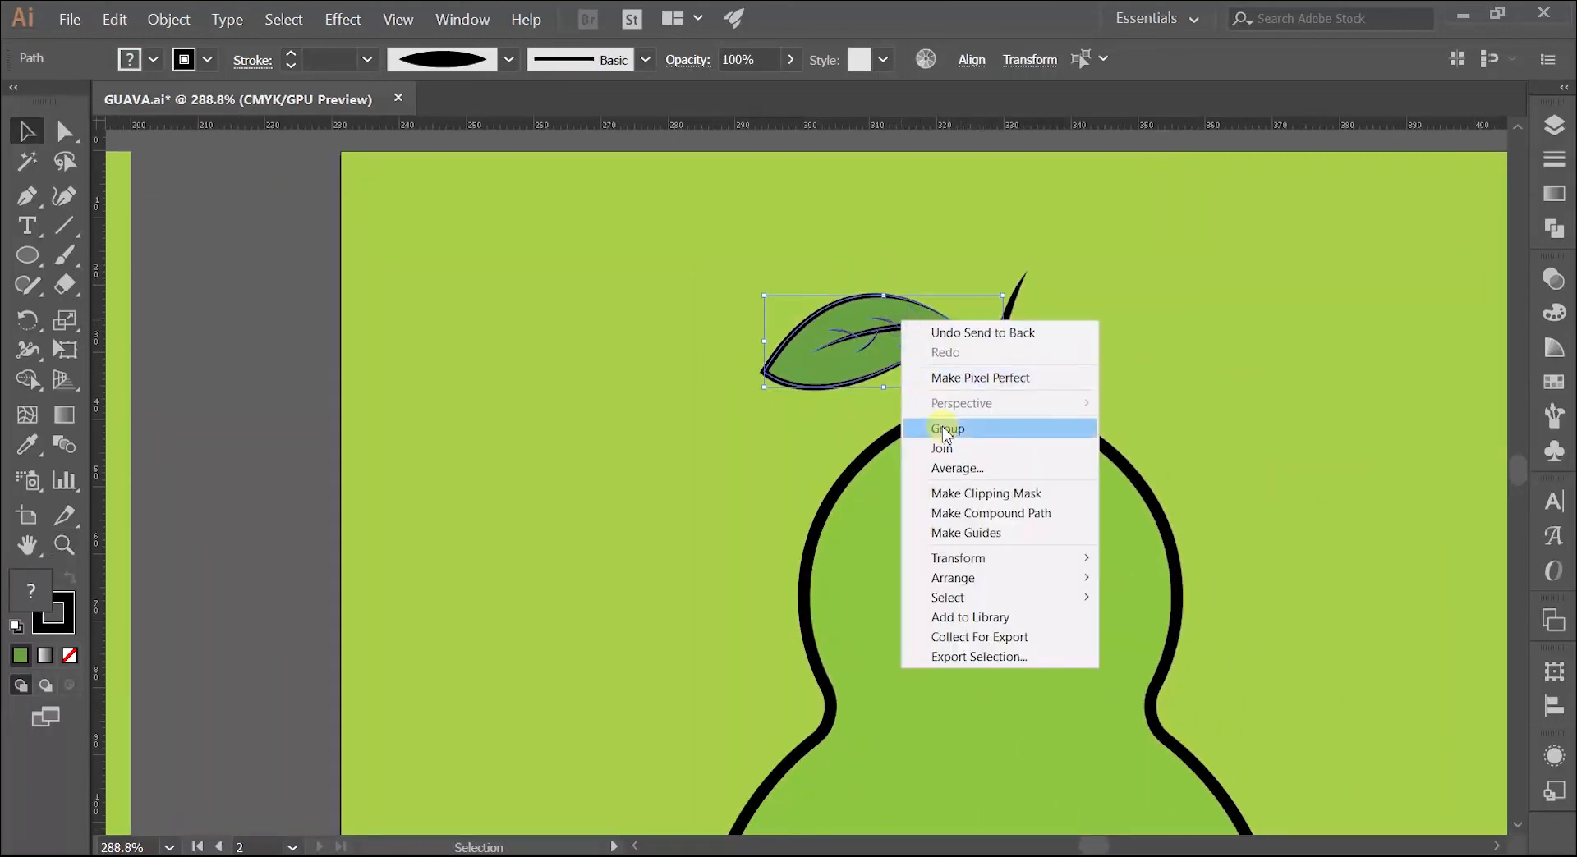
click(933, 418)
Step: Enlarge the leaf group to about 47 mm wide, rotate it slightly and nudge it so the midrib meets the stem
drag(760, 391, 683, 441)
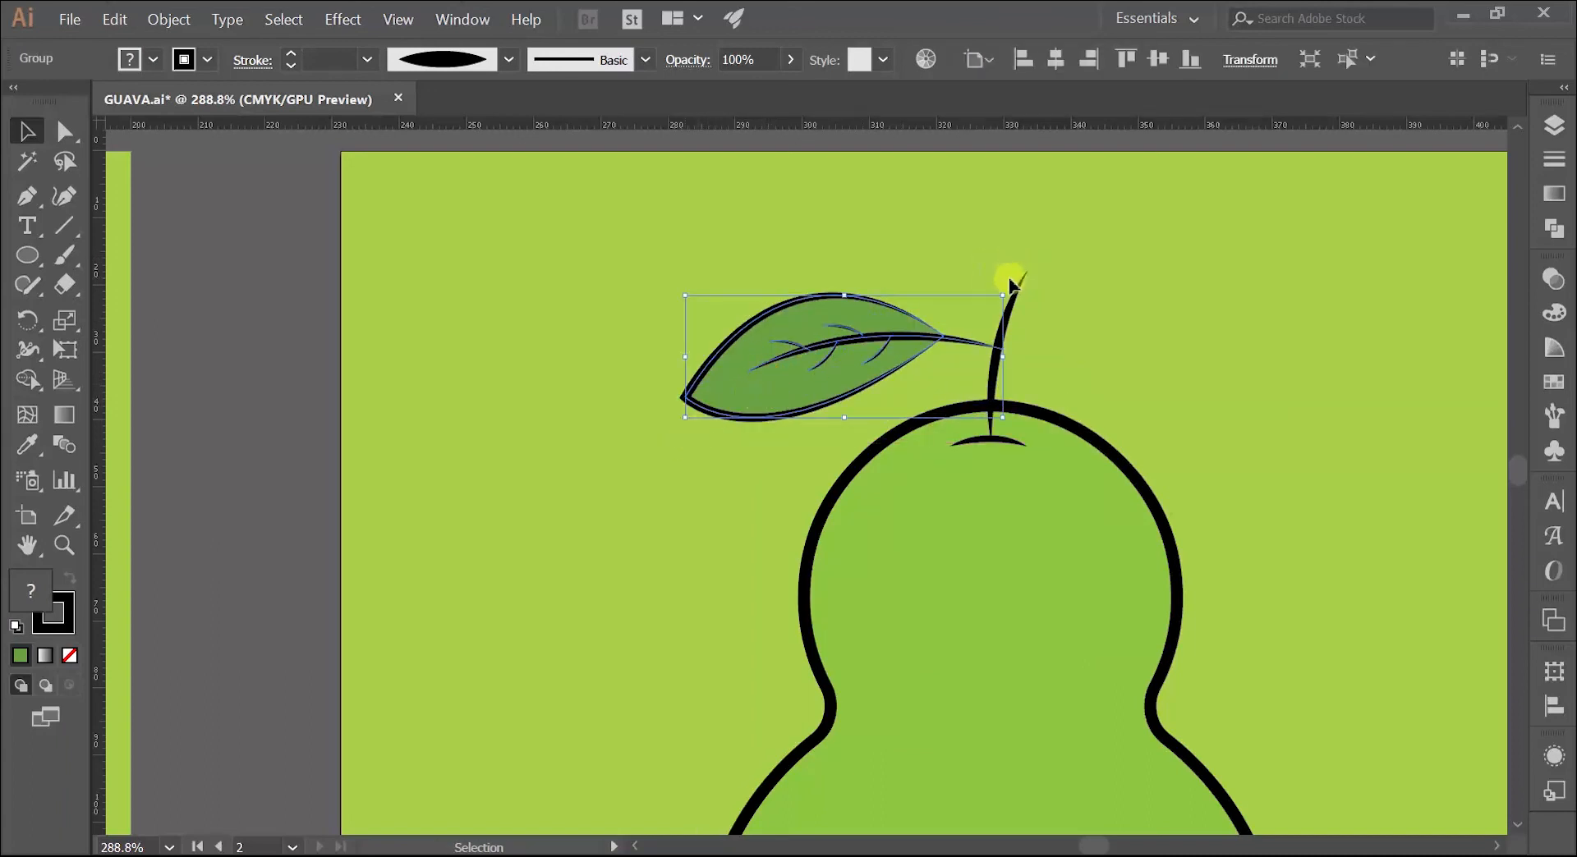
drag(1010, 291, 1003, 263)
drag(849, 369, 842, 383)
click(761, 280)
Step: Align the guava body's 5.232 pt stroke to the outside of its path and deselect it
key(z)
drag(964, 345, 802, 406)
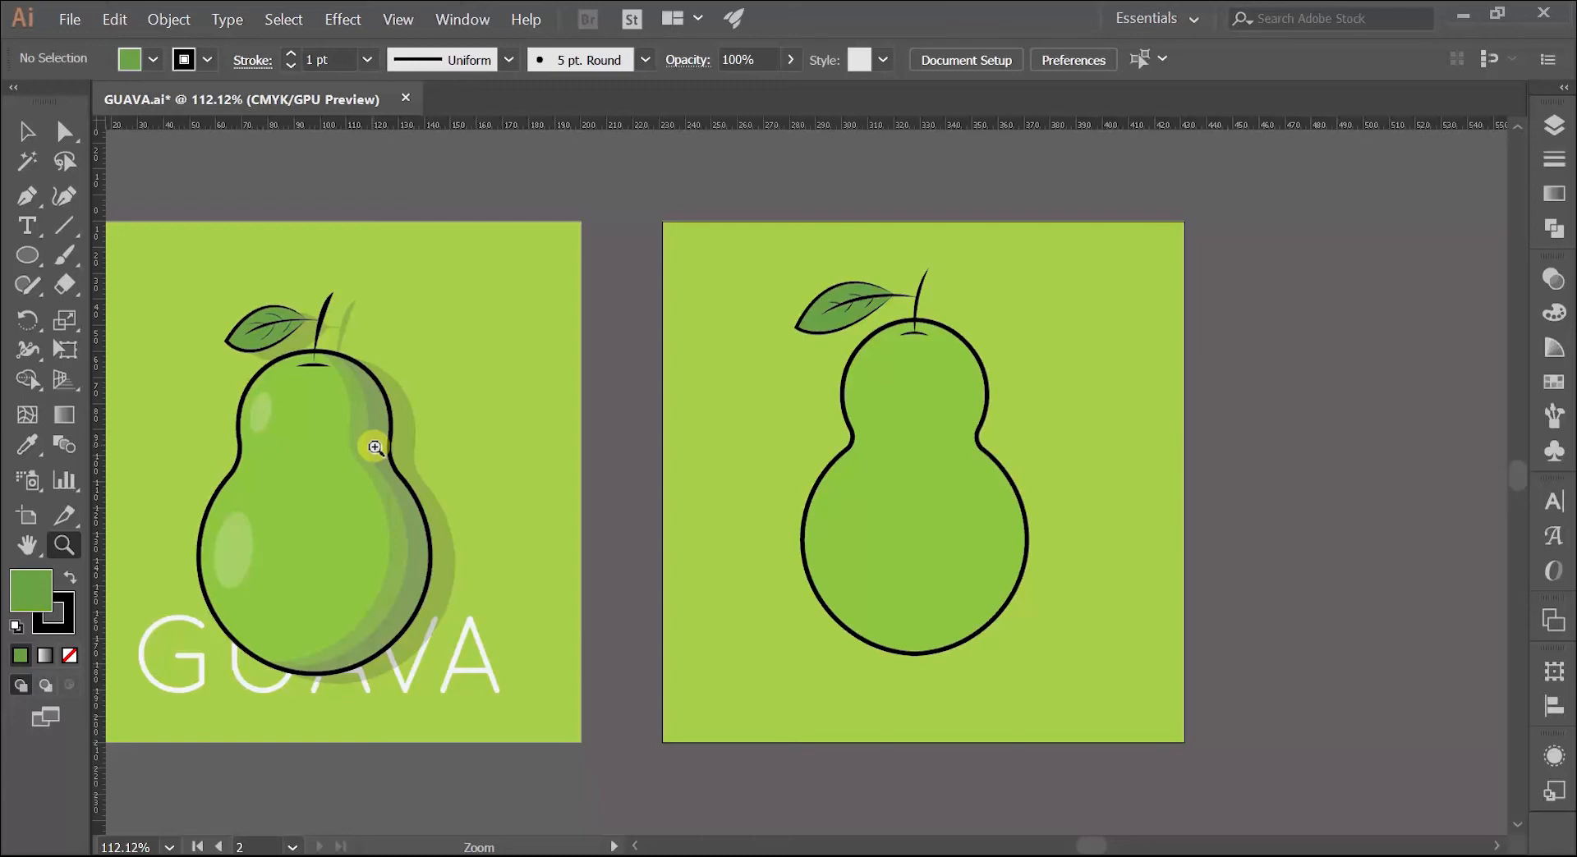
drag(839, 447, 718, 411)
key(v)
click(719, 413)
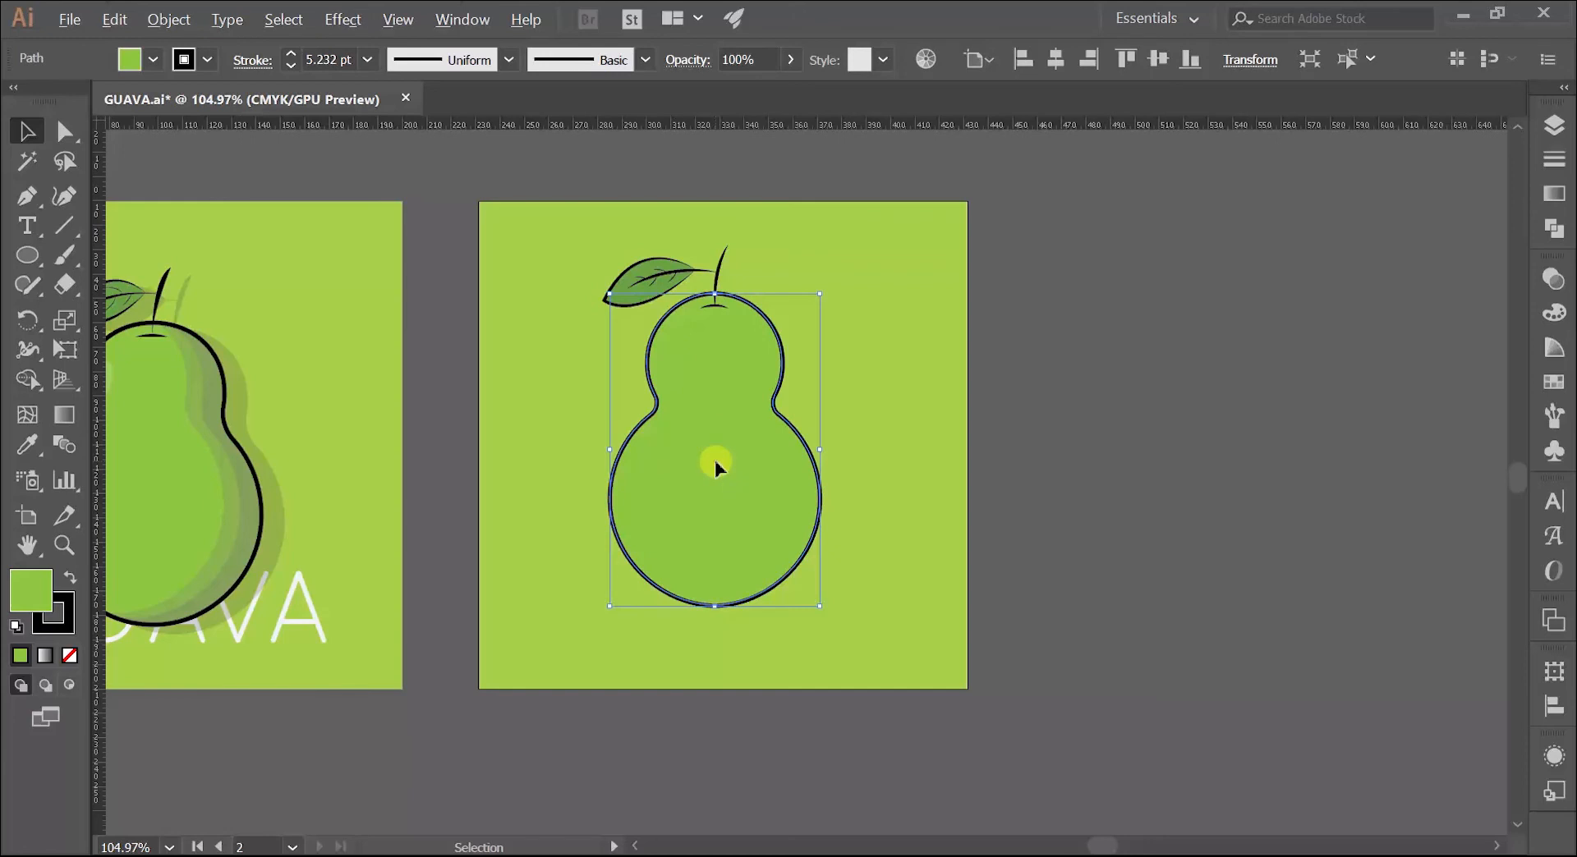
click(1120, 340)
key(z)
drag(768, 372, 929, 343)
key(v)
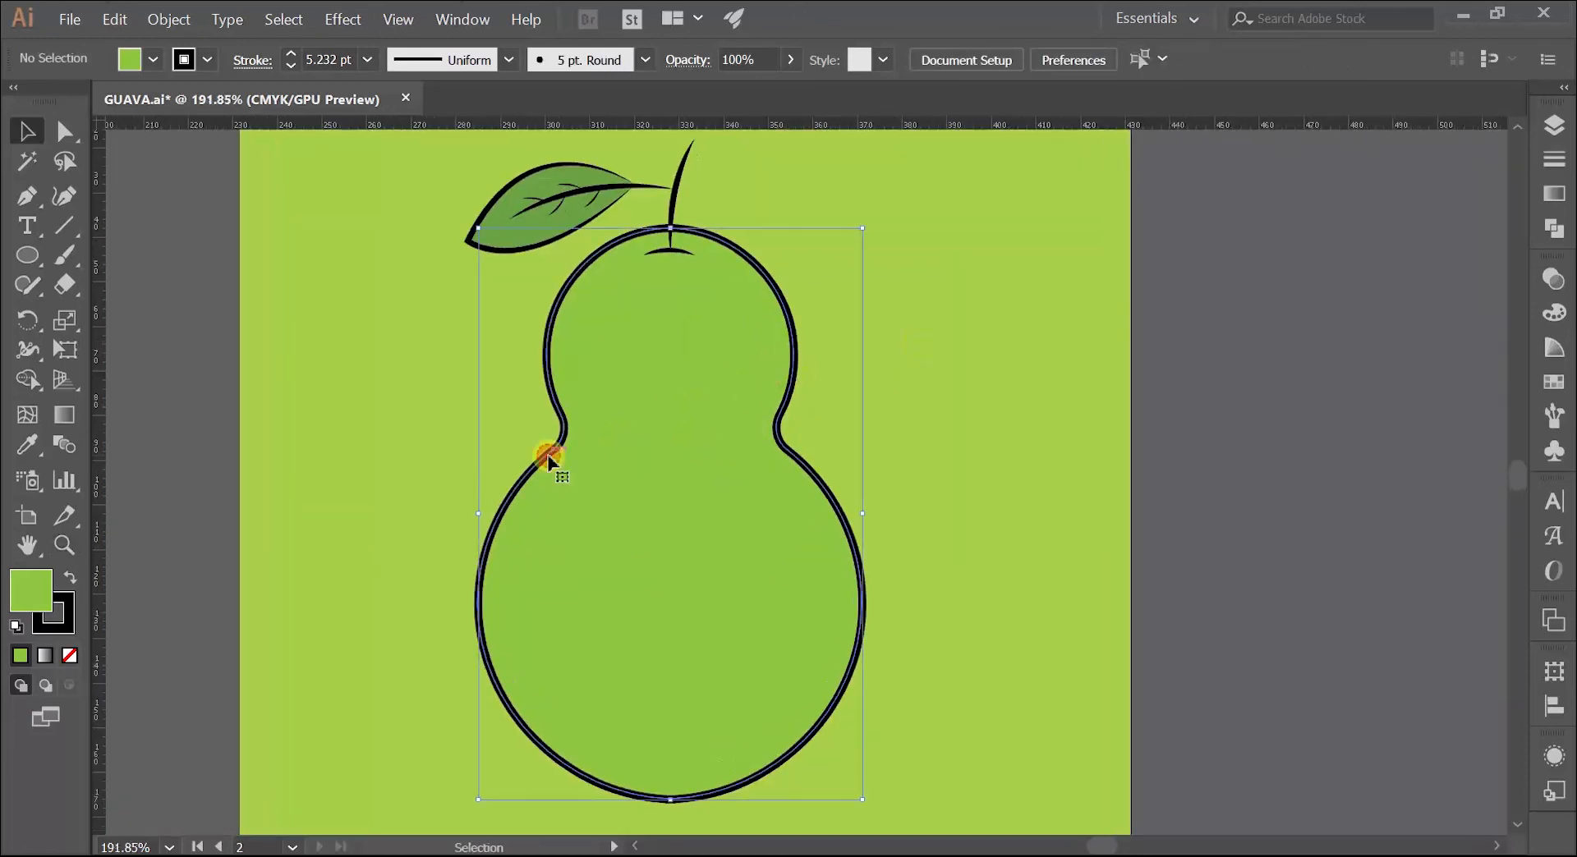
click(548, 456)
click(251, 64)
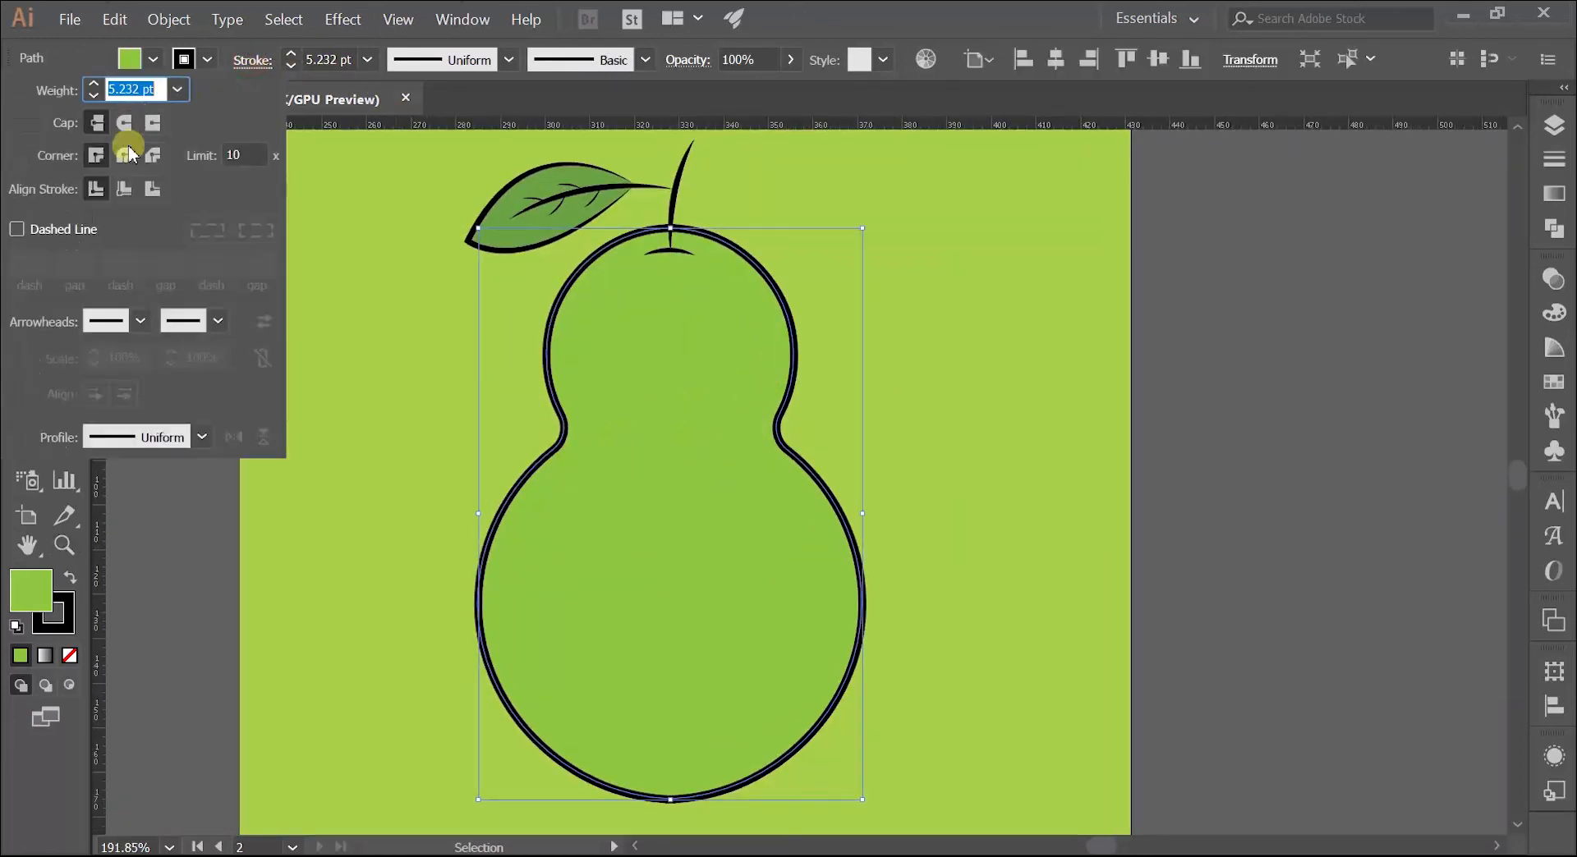
click(151, 189)
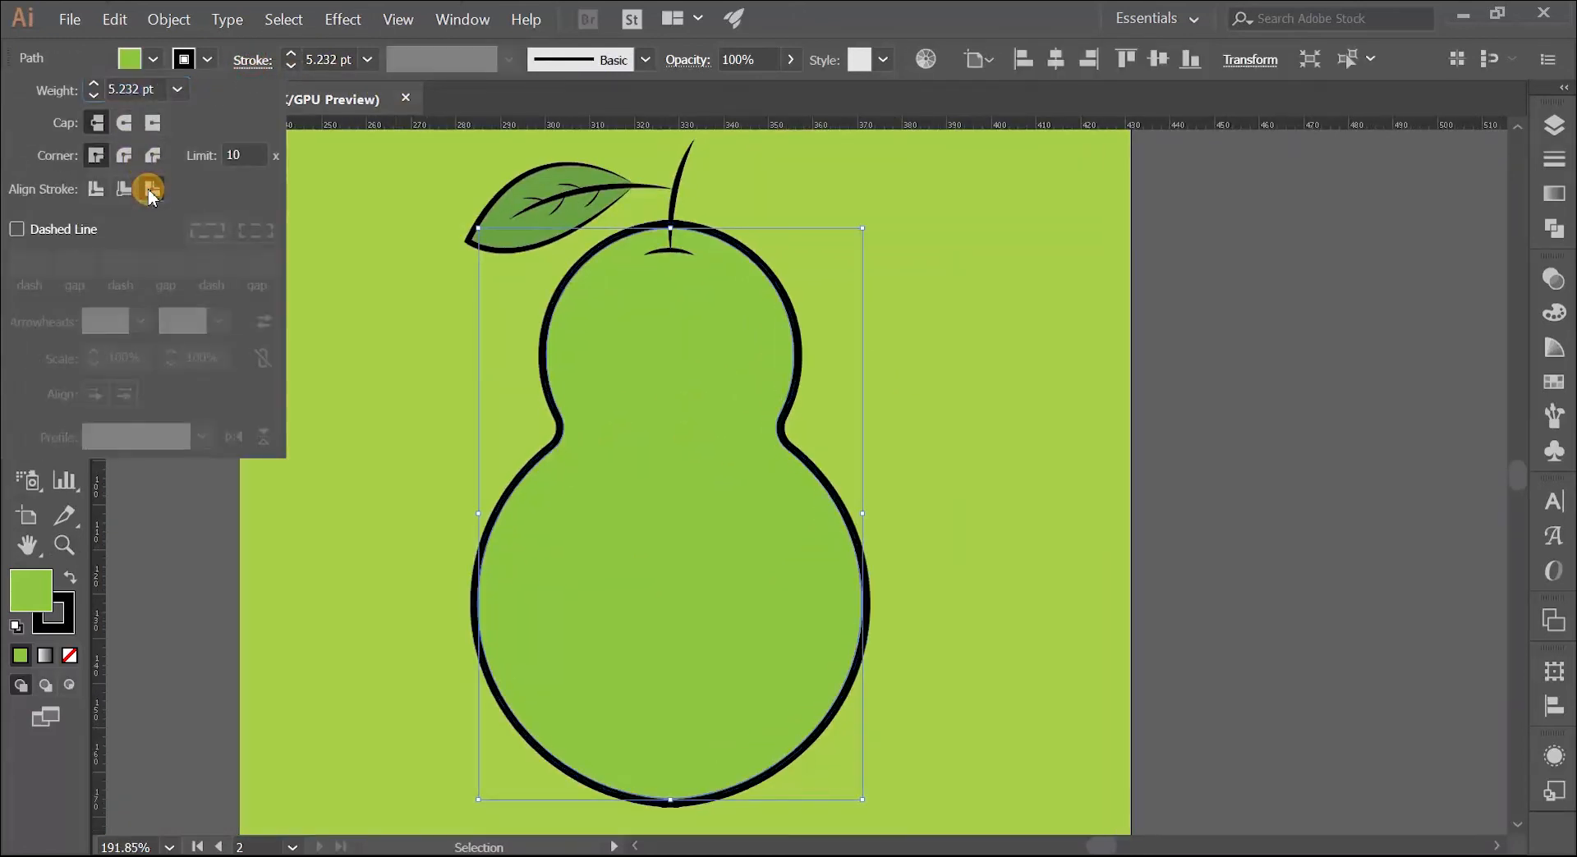
click(392, 318)
click(405, 323)
Step: Duplicate the guava body onto the empty canvas beside the new artboard and remove the copy's stroke
key(z)
drag(559, 352, 481, 378)
key(space)
drag(579, 378, 459, 358)
key(v)
click(499, 373)
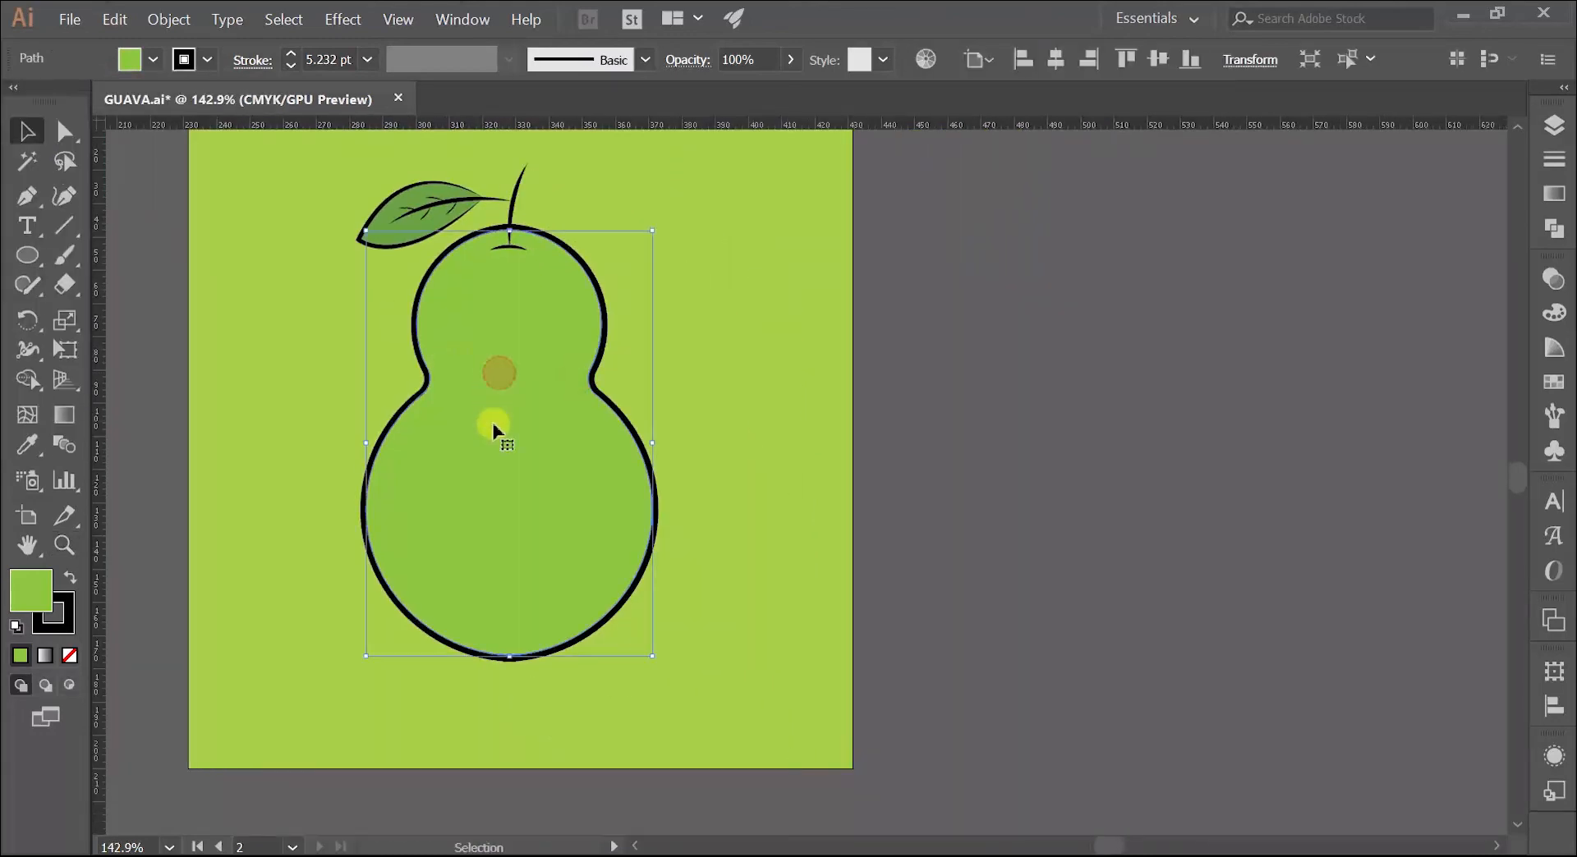
drag(504, 429, 1120, 355)
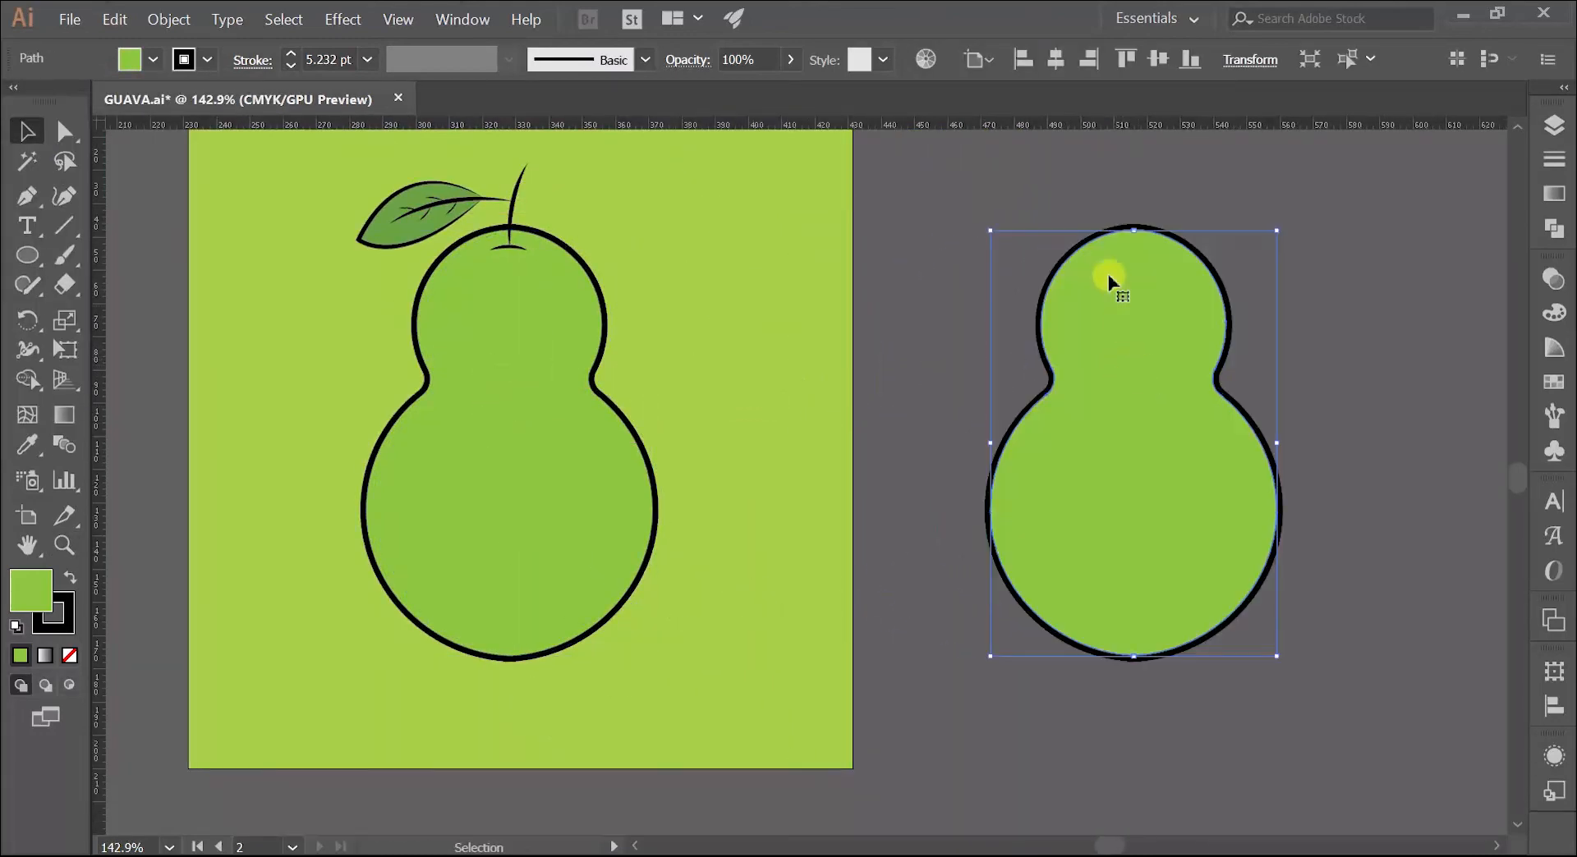
click(59, 623)
click(68, 657)
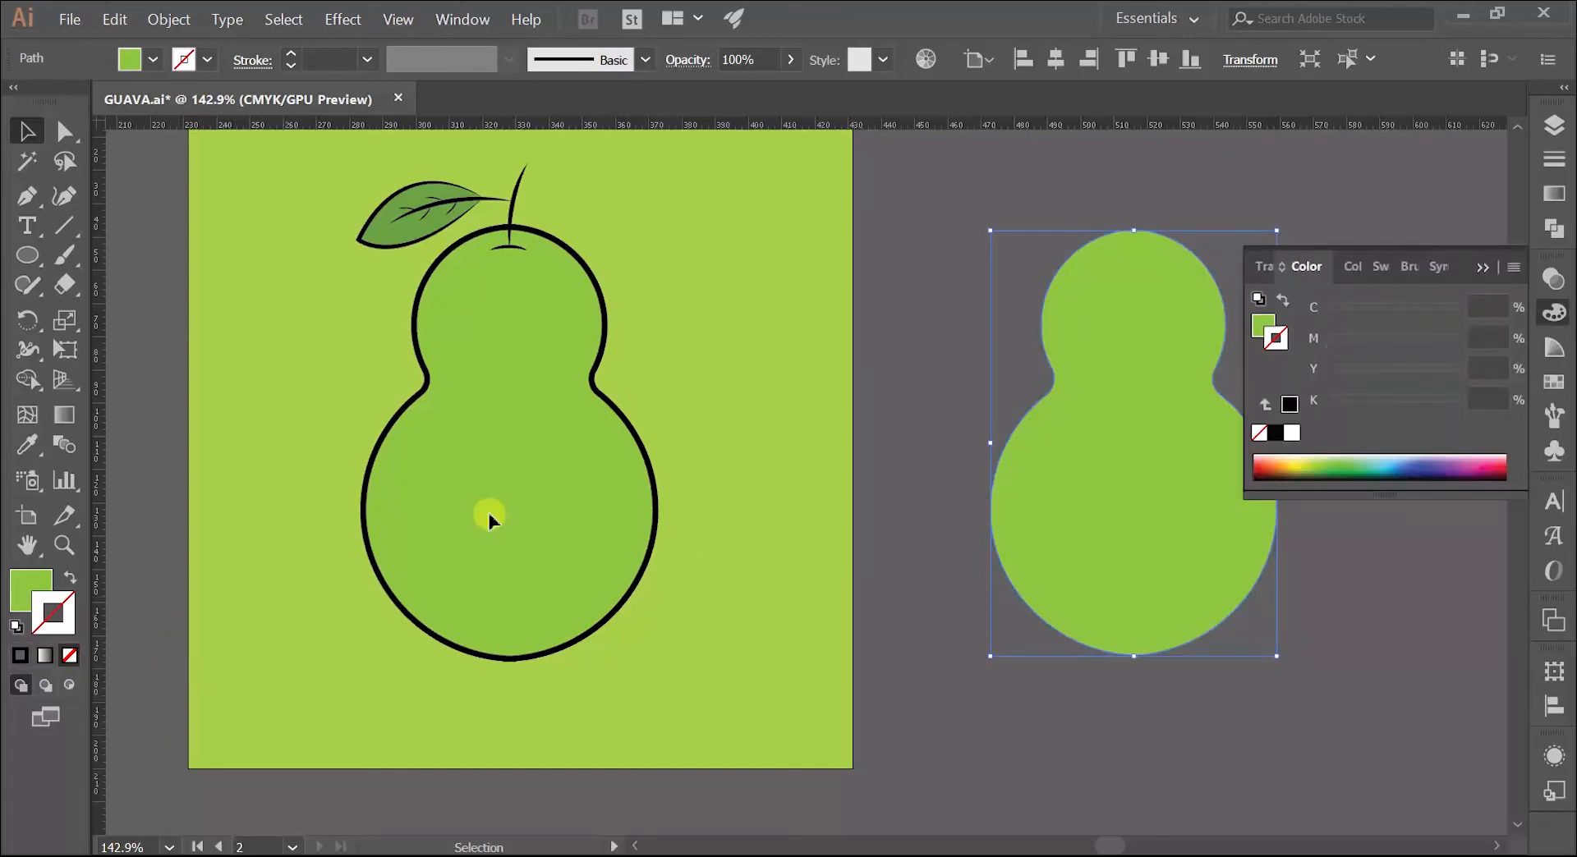
click(1484, 268)
Step: Make two more overlapping copies of the strokeless body, the first shifted about 6 mm horizontally towards the artboard and the second slightly farther
key(ctrl+space)
click(1130, 361)
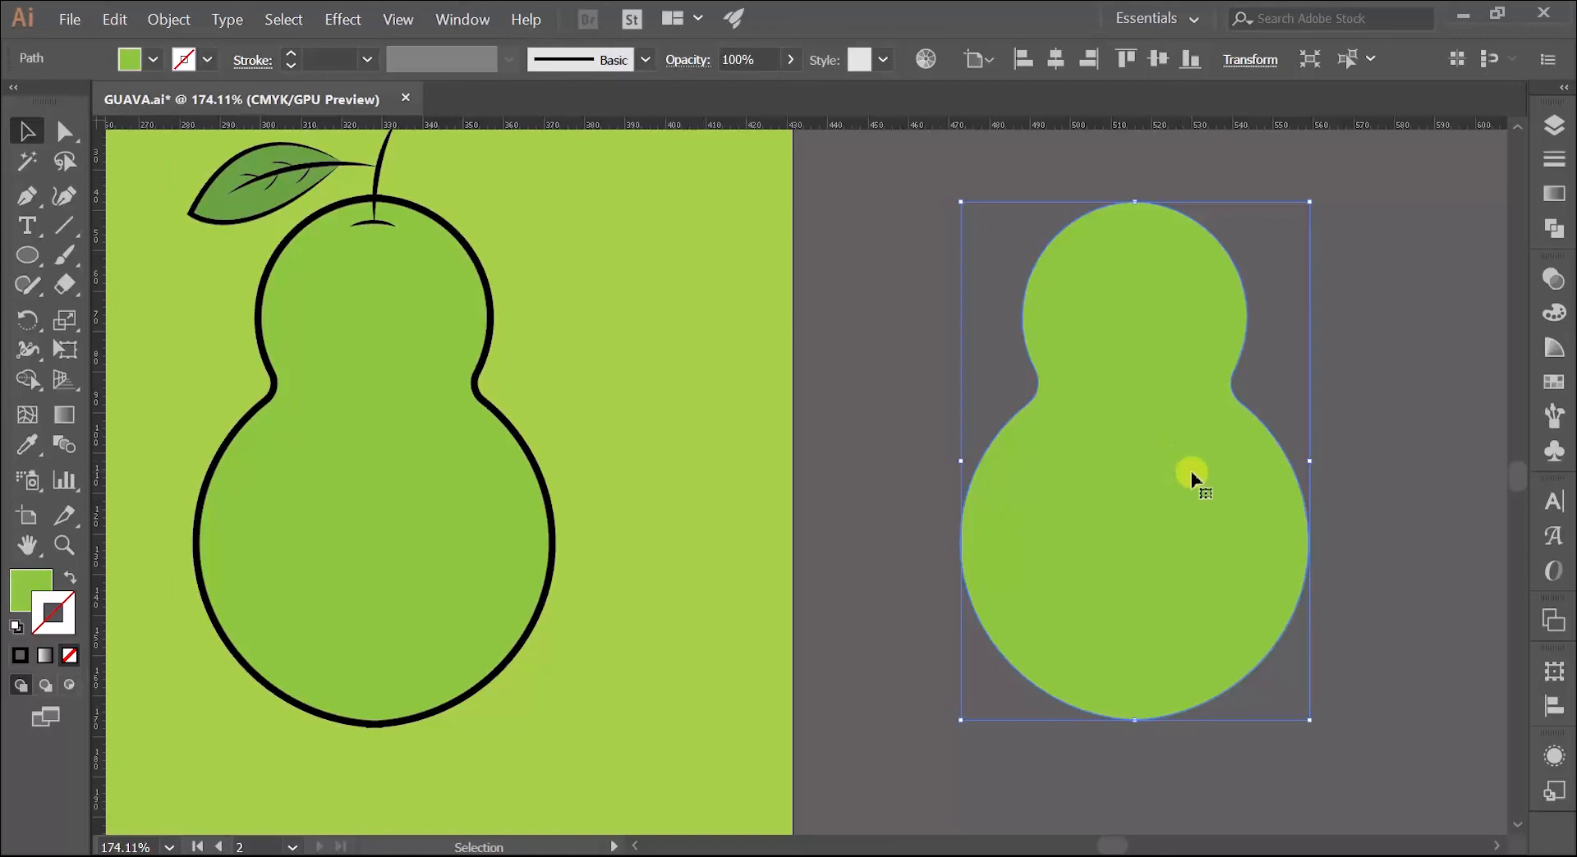
drag(1190, 477, 1169, 483)
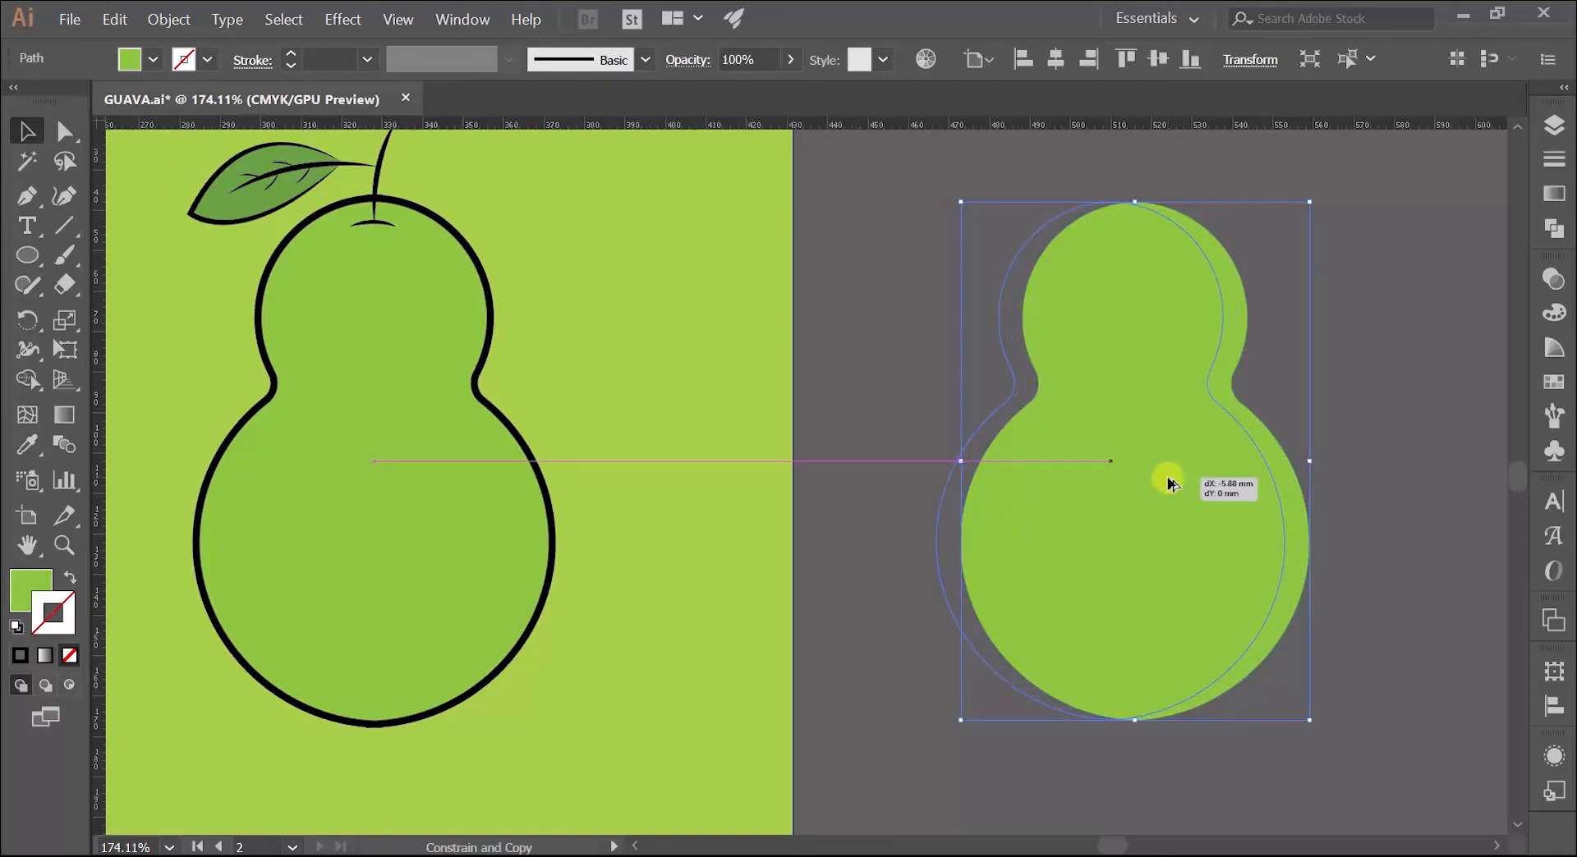
drag(1169, 484, 1166, 480)
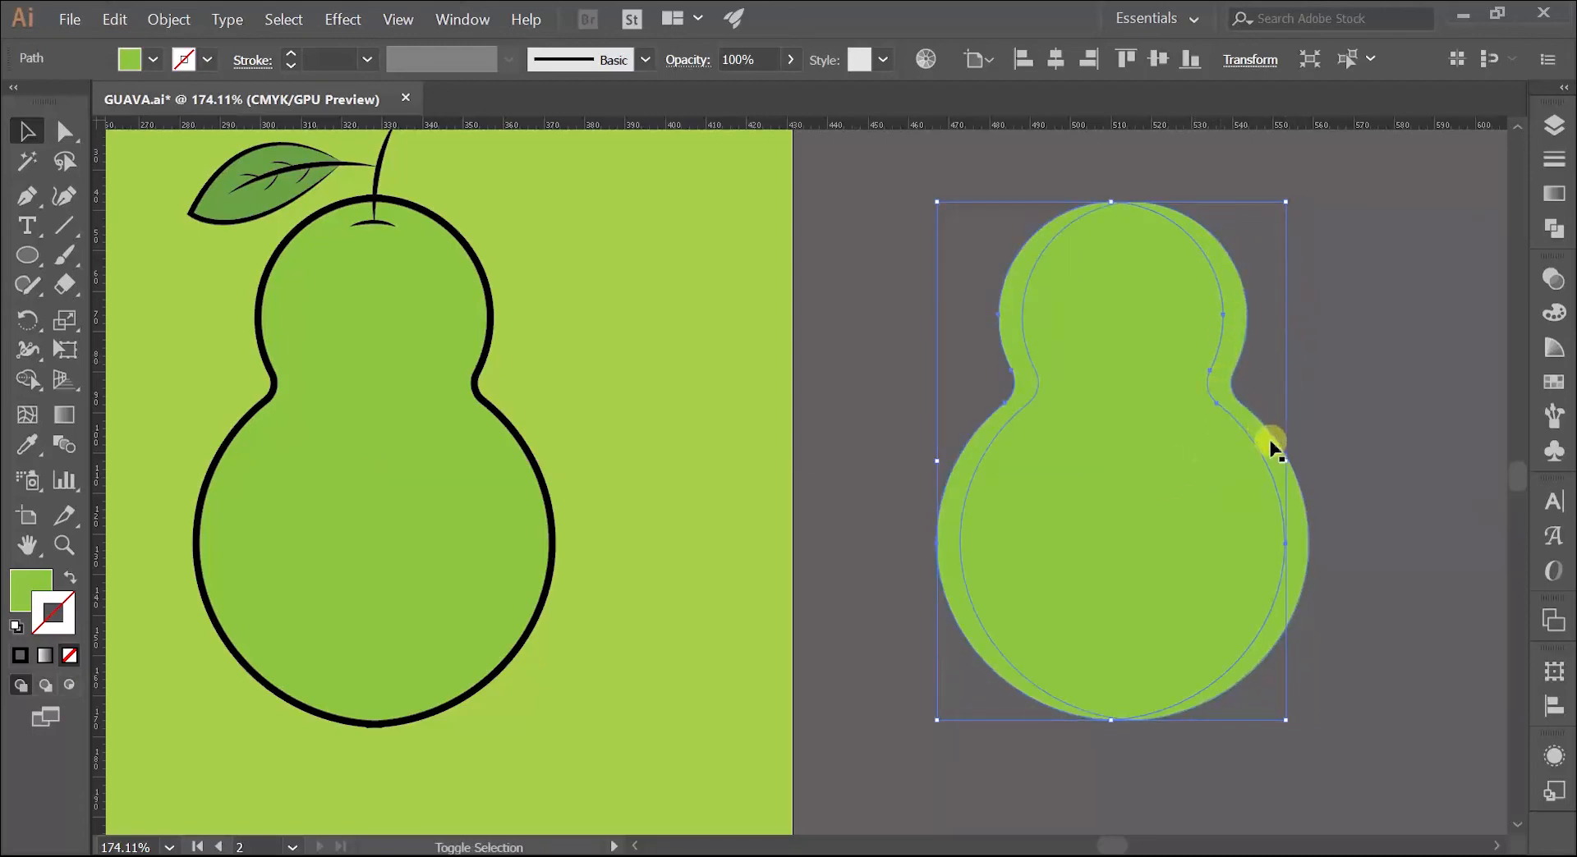
drag(1232, 526, 1216, 530)
Step: Fill the middle of the three overlapping body copies with the cyan swatch
click(1376, 391)
click(1223, 420)
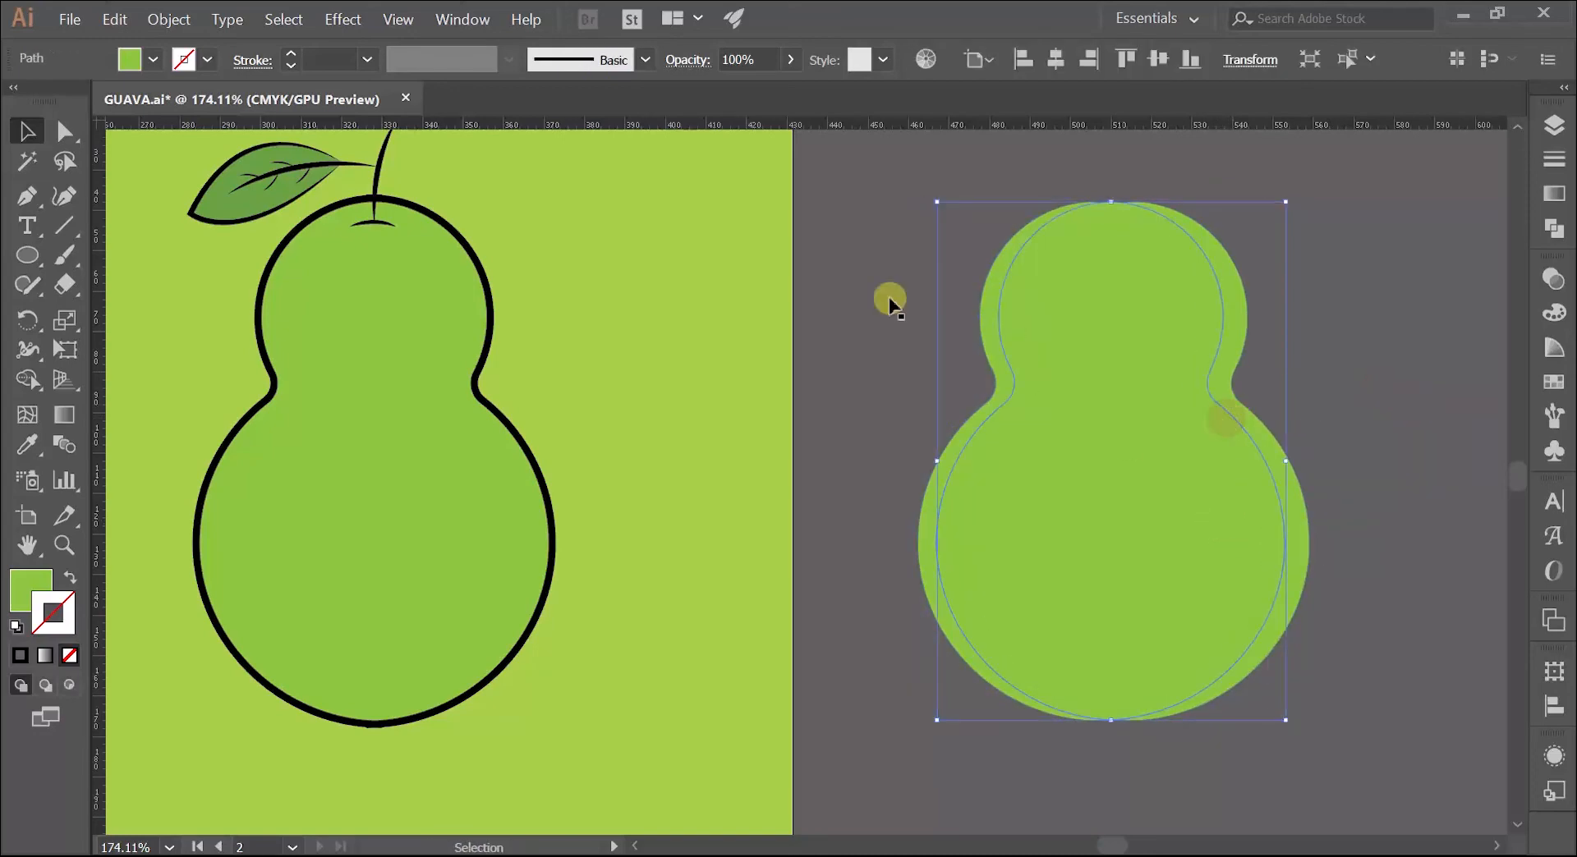
click(151, 61)
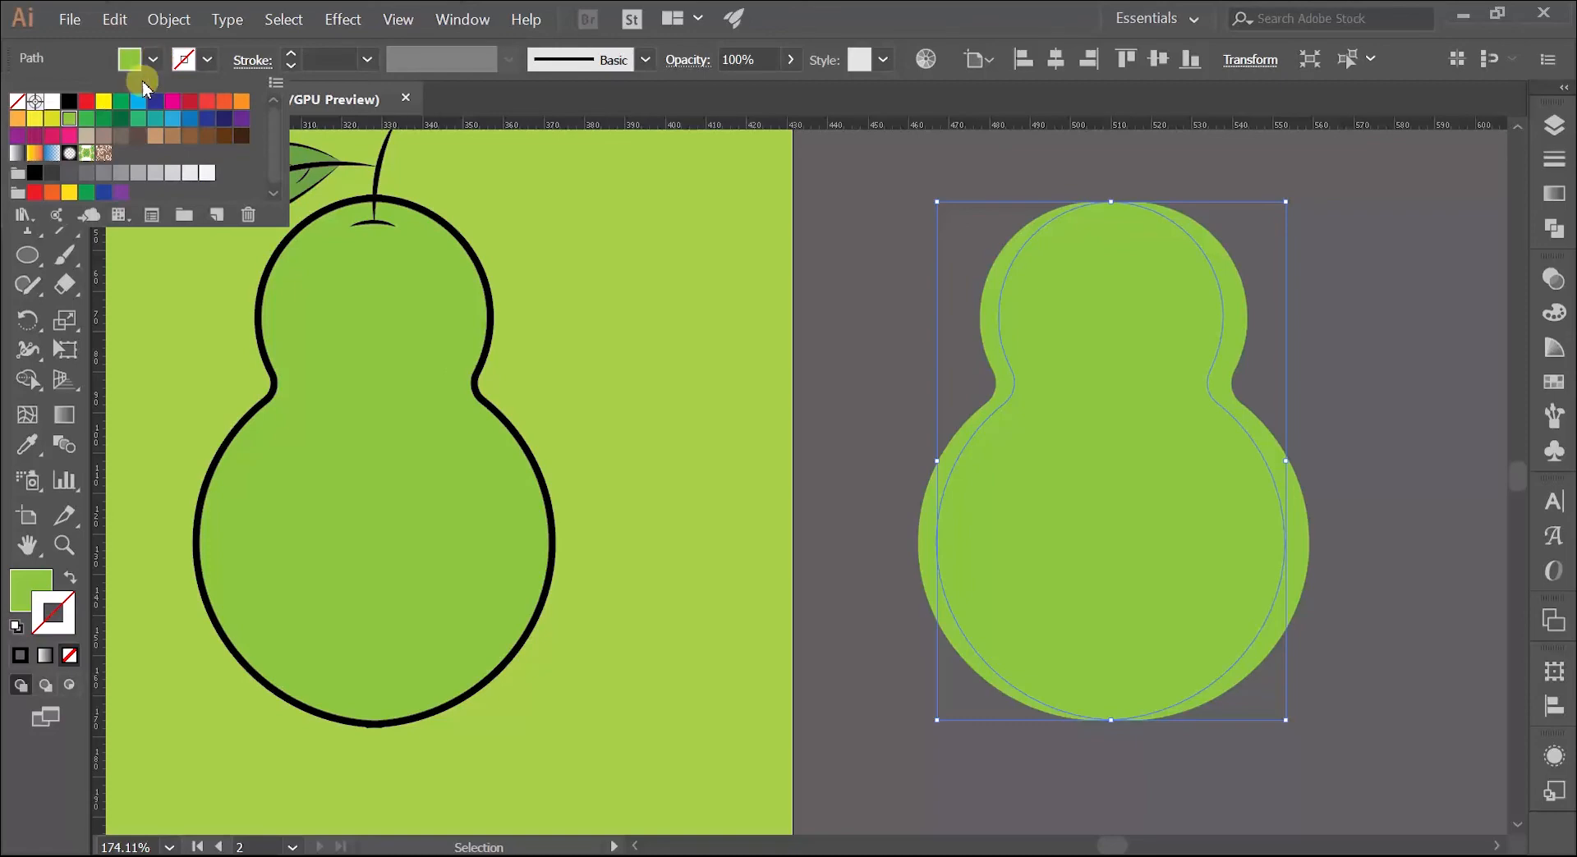
click(138, 100)
click(836, 297)
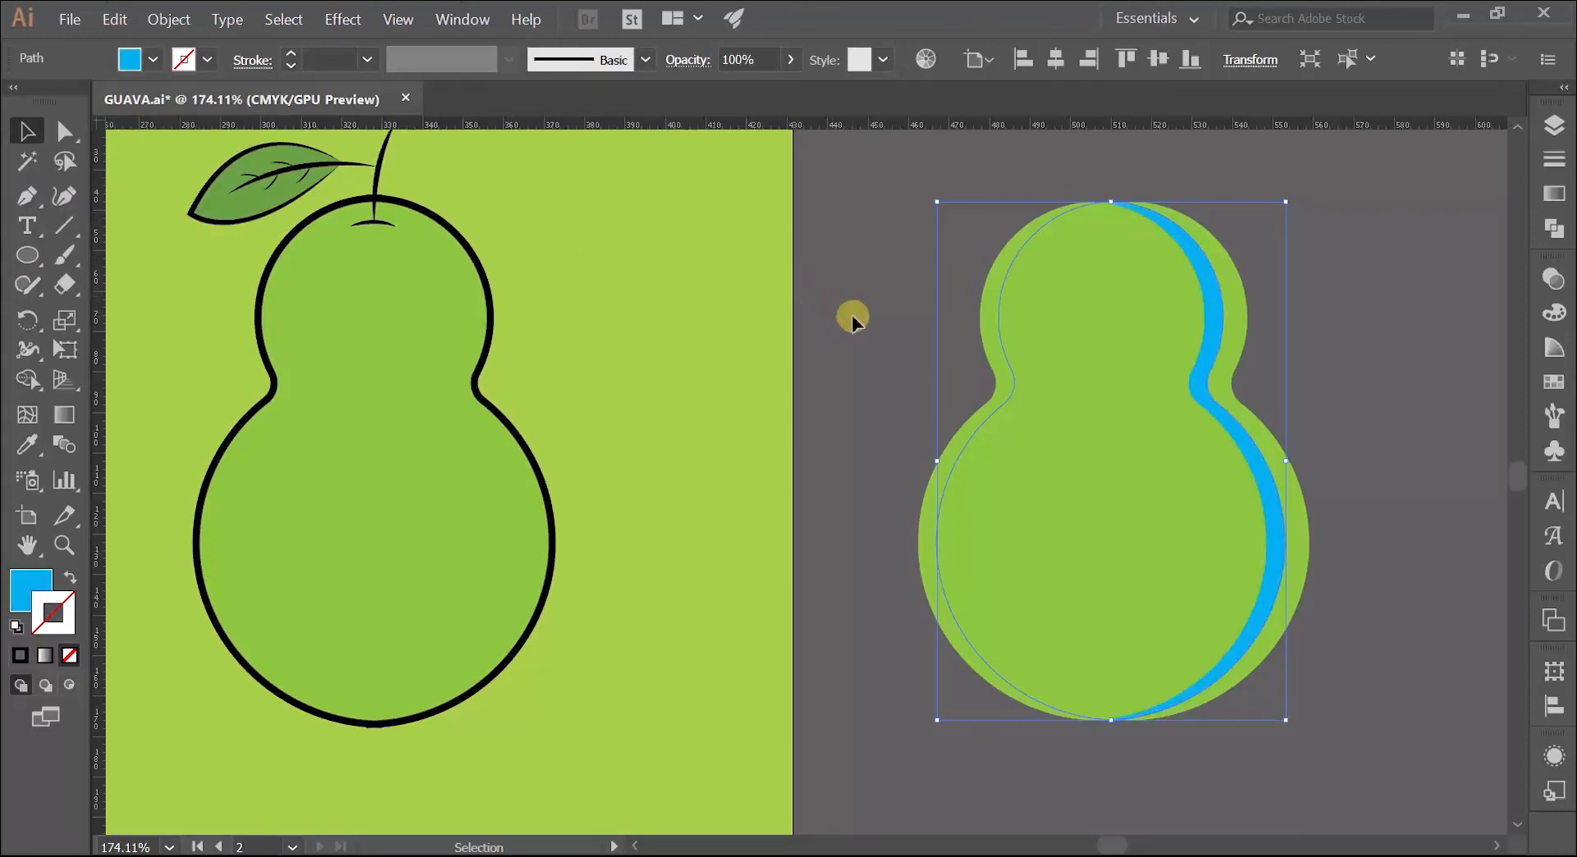
Step: Fill the frontmost overlapping body copy with the magenta swatch
click(1031, 274)
click(328, 106)
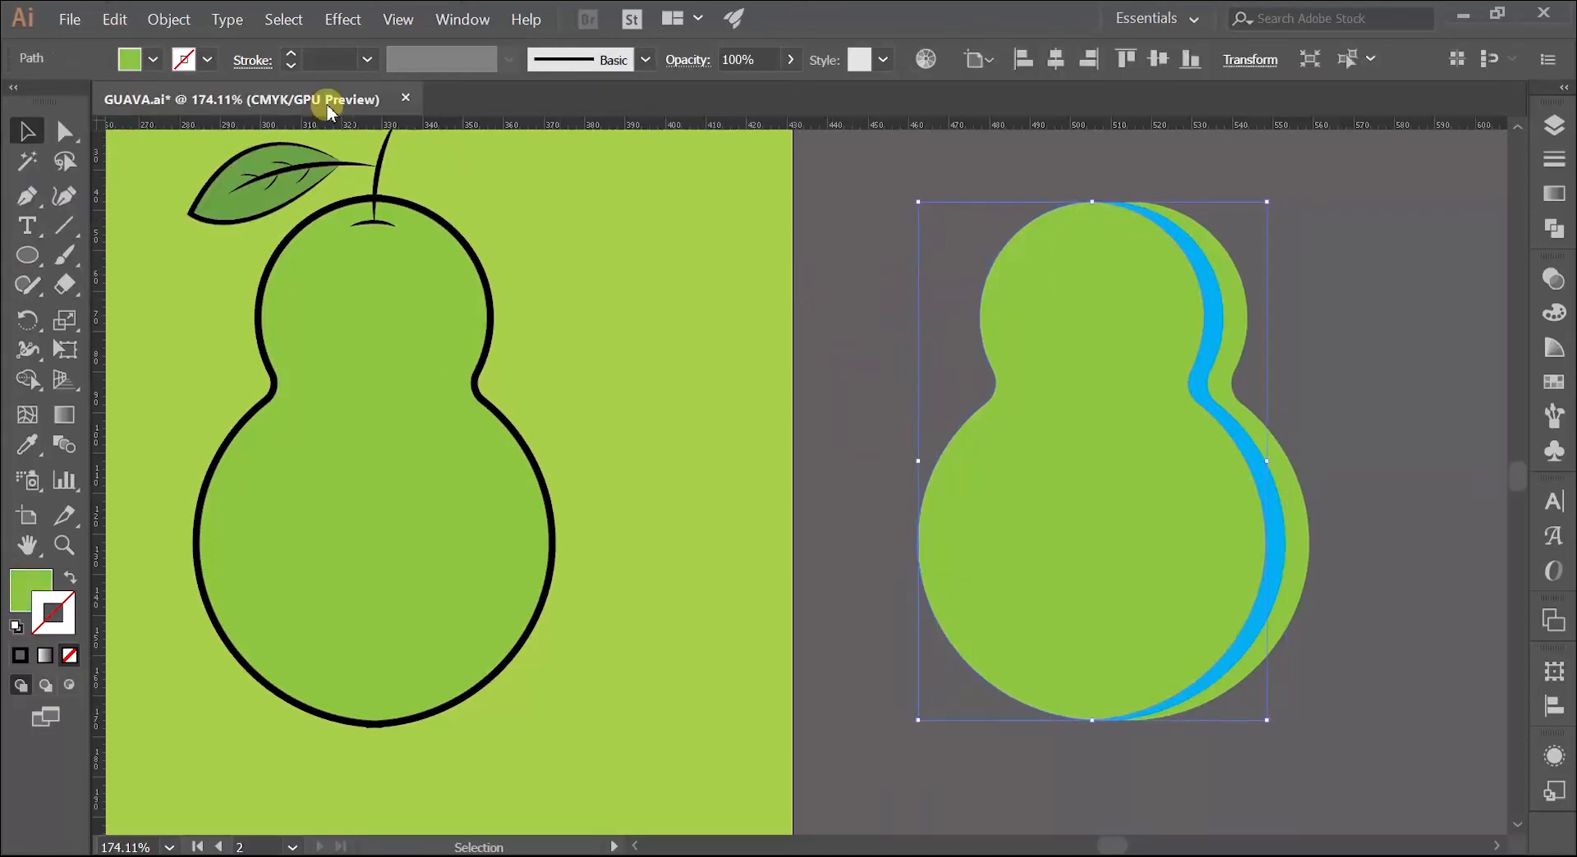
click(153, 61)
click(174, 100)
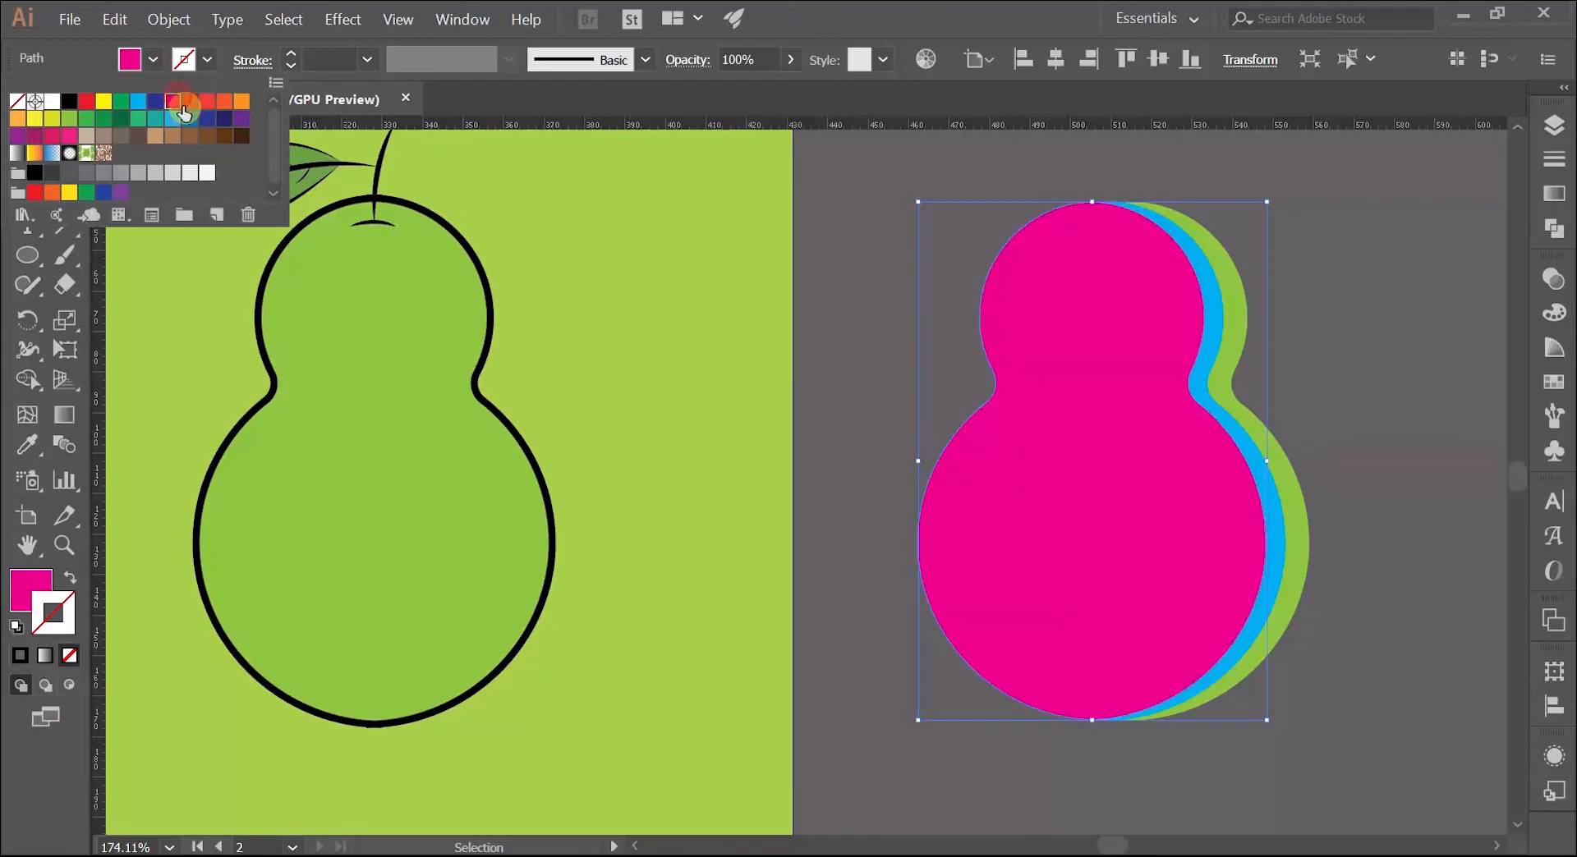
Step: Shift the magenta body copy slightly horizontally towards the cyan one to narrow the cyan crescent between them
click(846, 371)
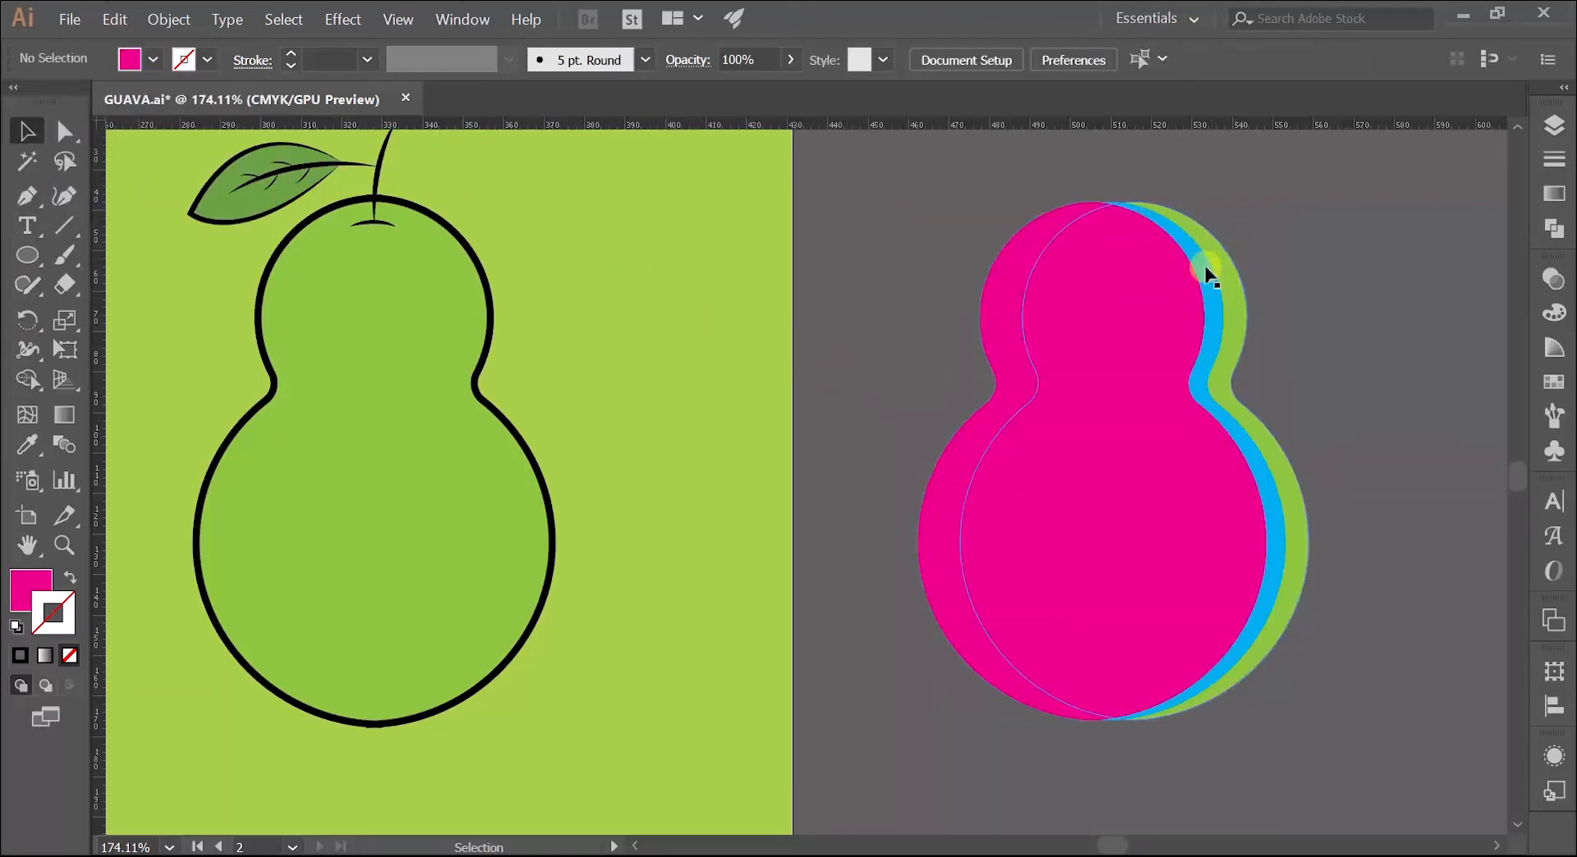
drag(1174, 309, 1232, 294)
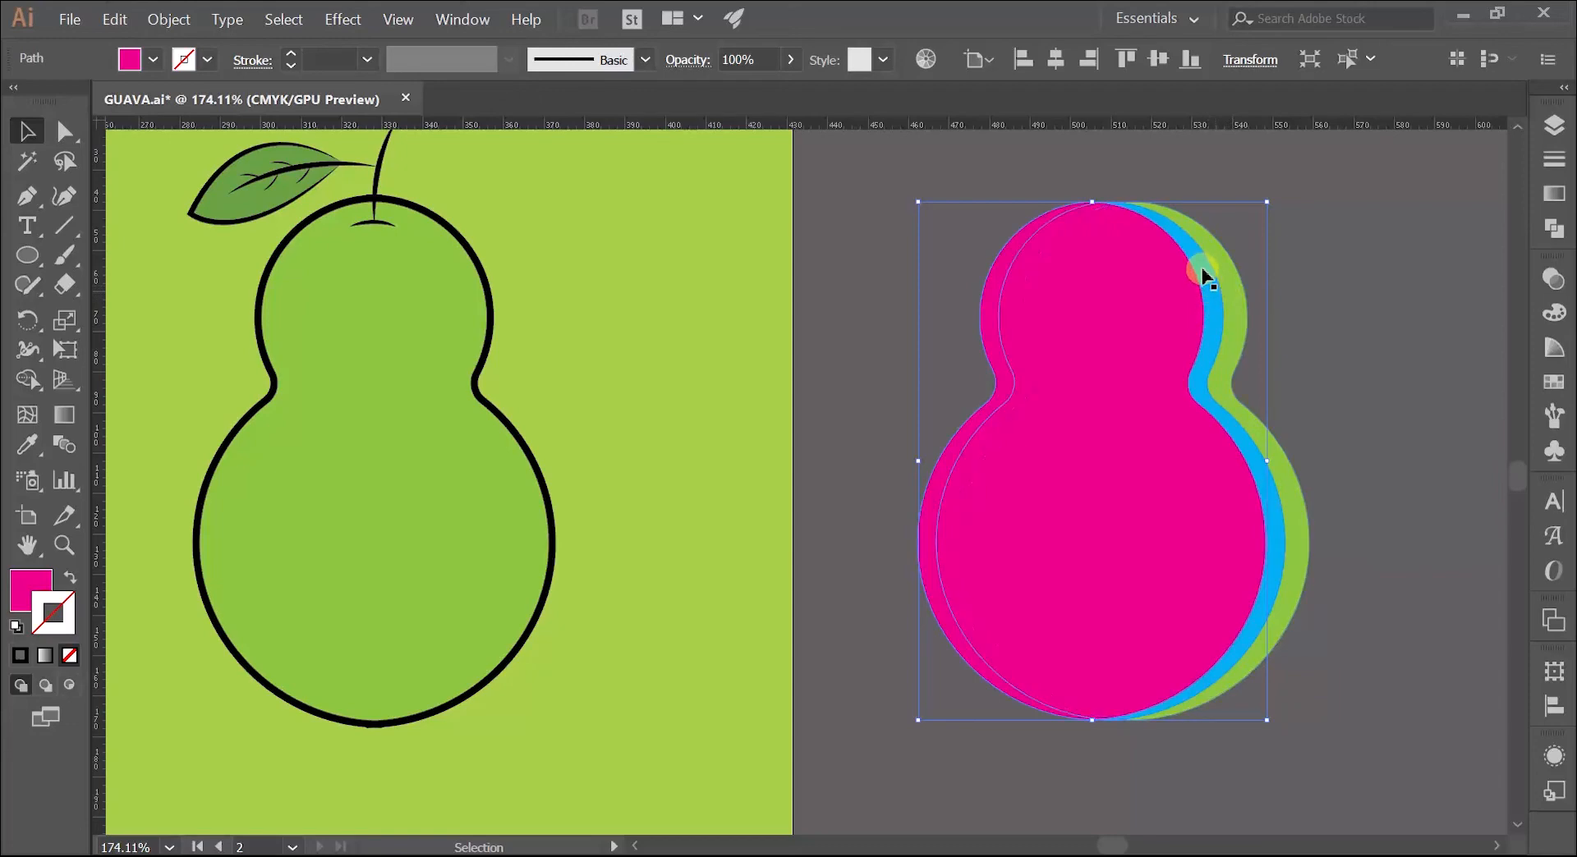
drag(1105, 376, 1110, 377)
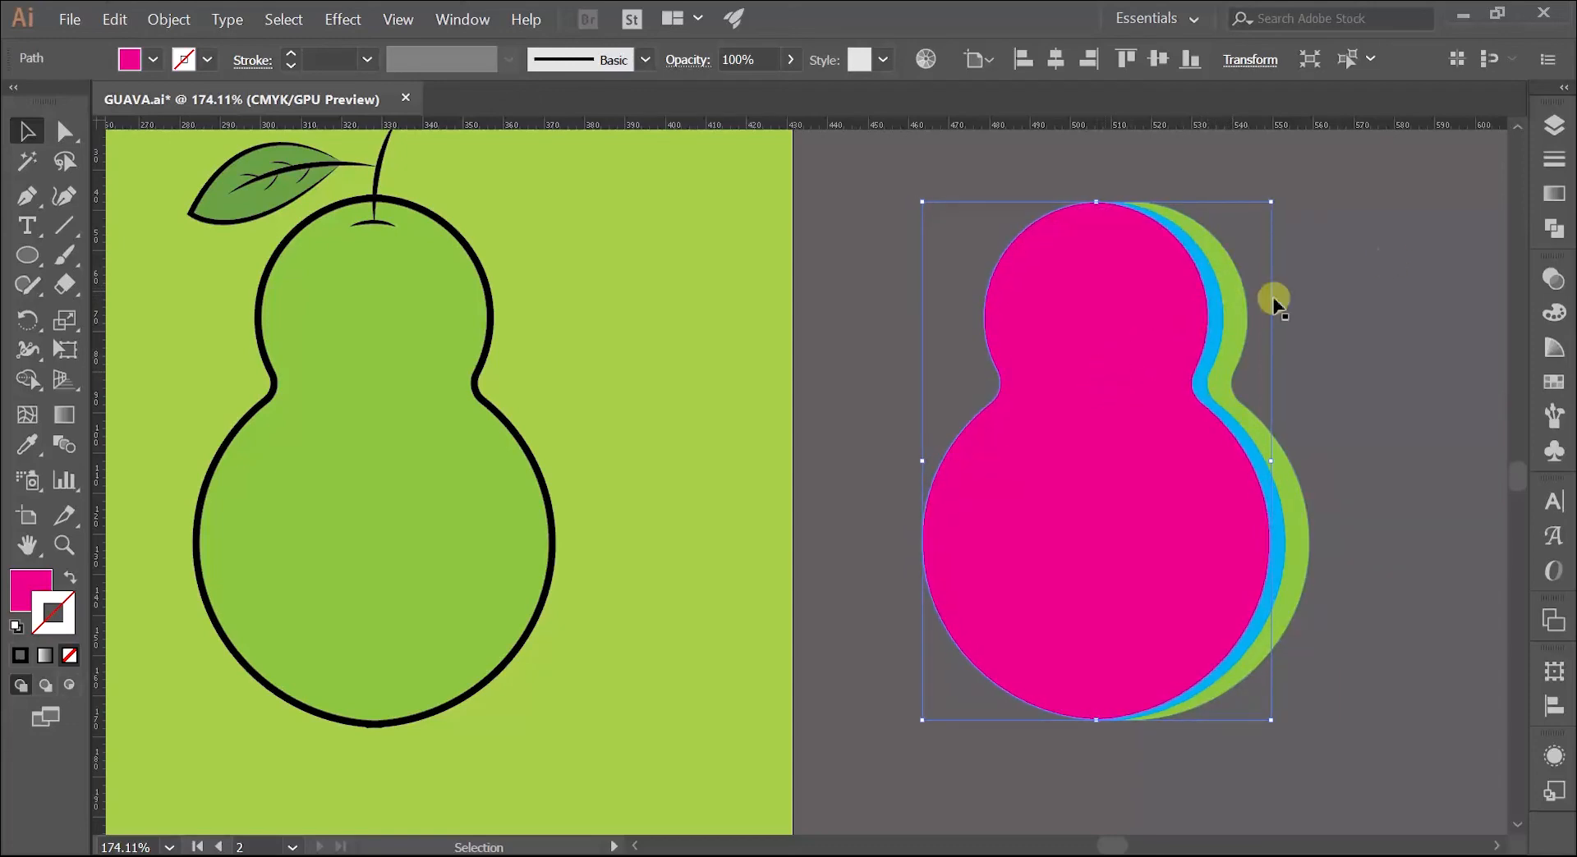
click(1355, 278)
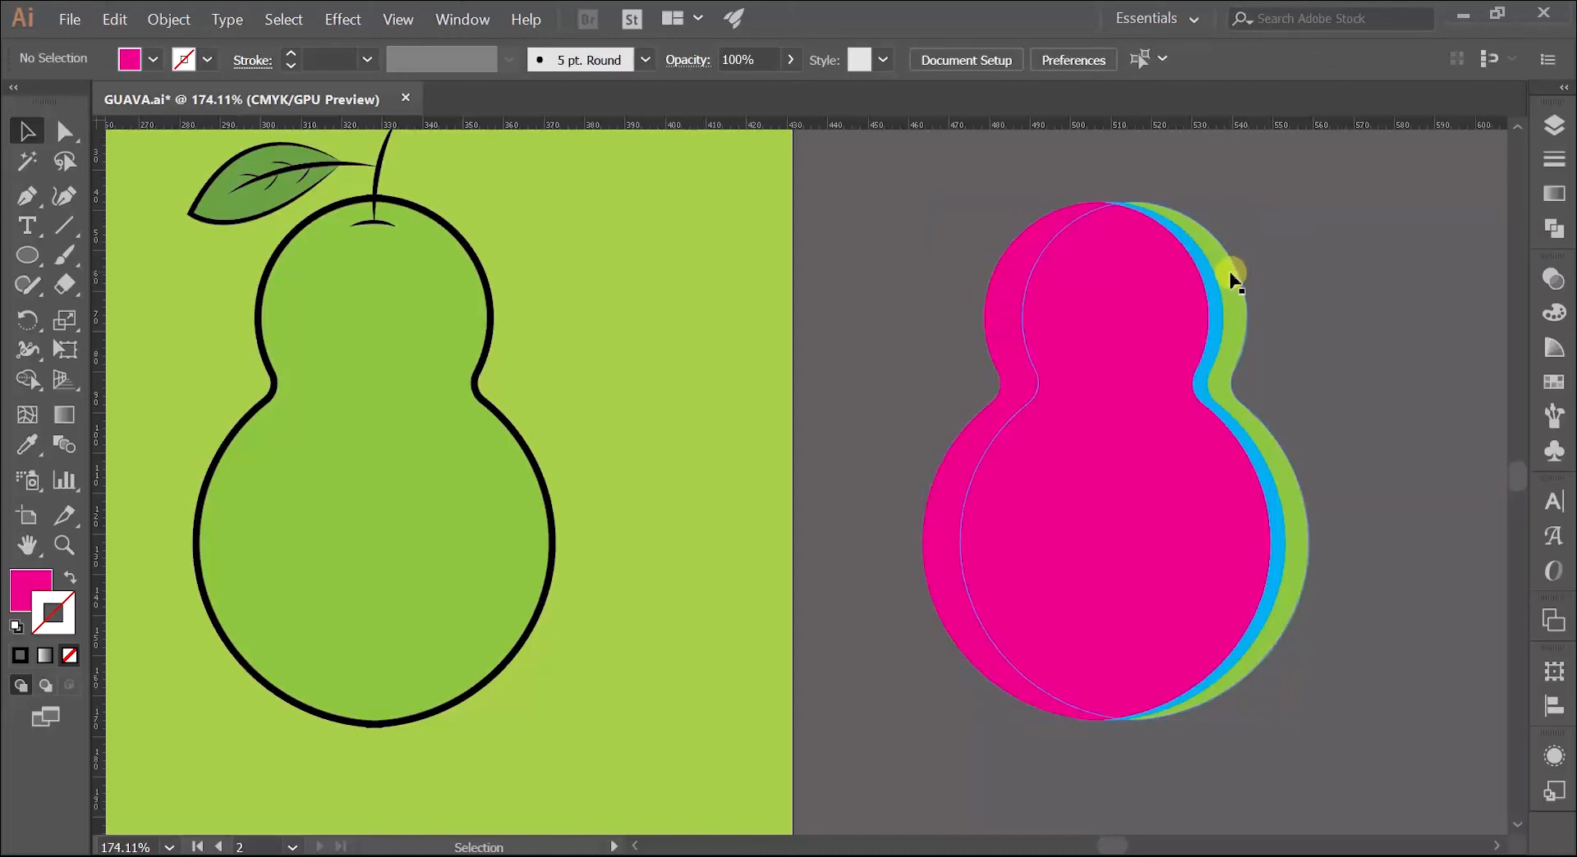
Step: Divide the three overlapping body copies with Pathfinder and ungroup the resulting pieces
click(1318, 295)
drag(1295, 279, 1063, 408)
click(1551, 227)
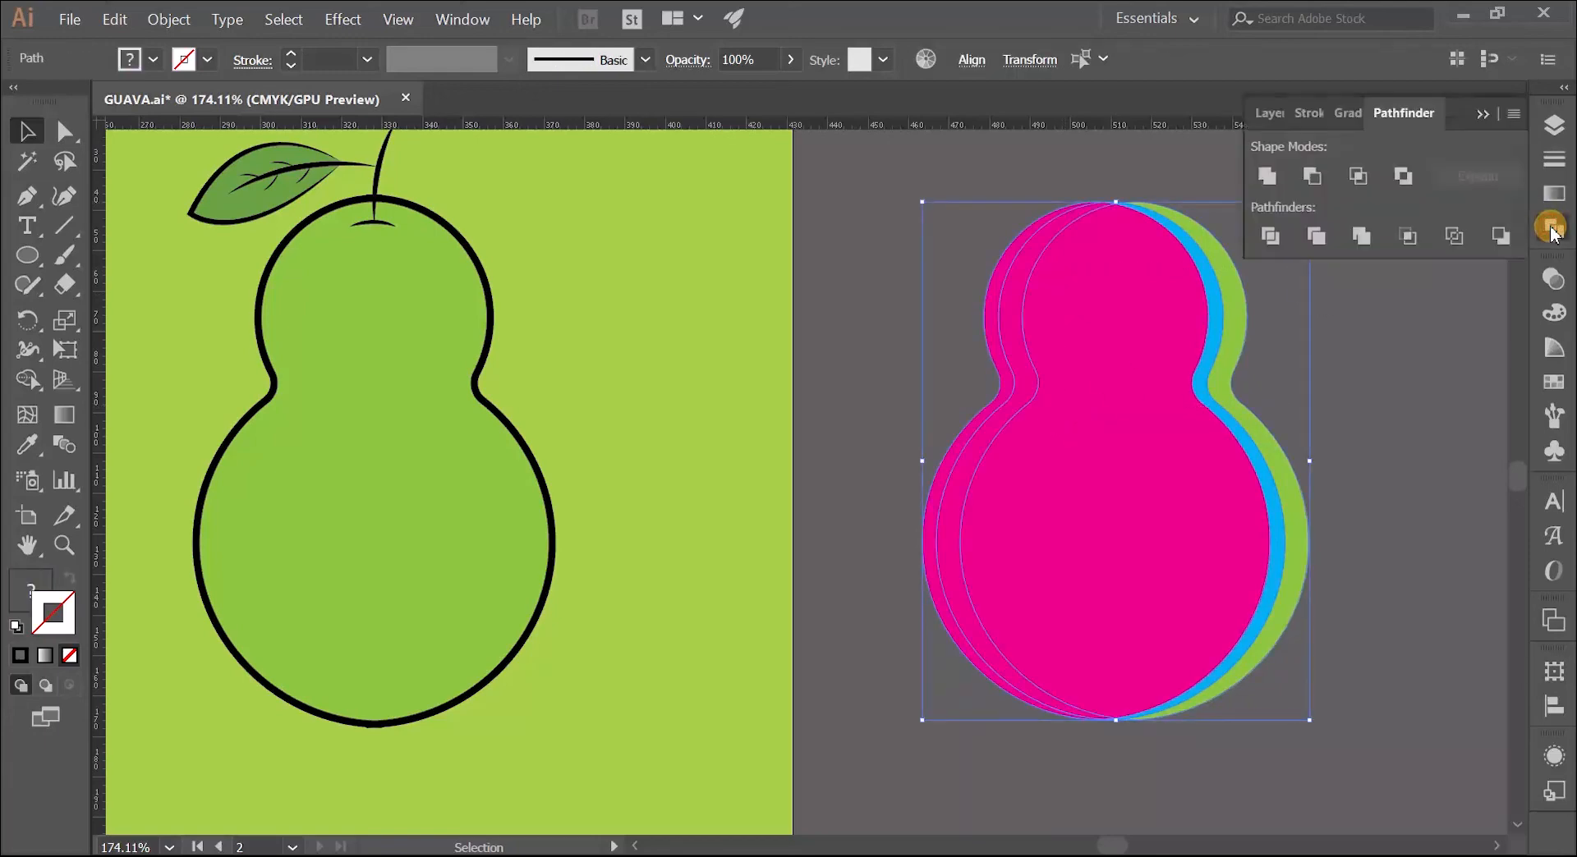
click(1274, 234)
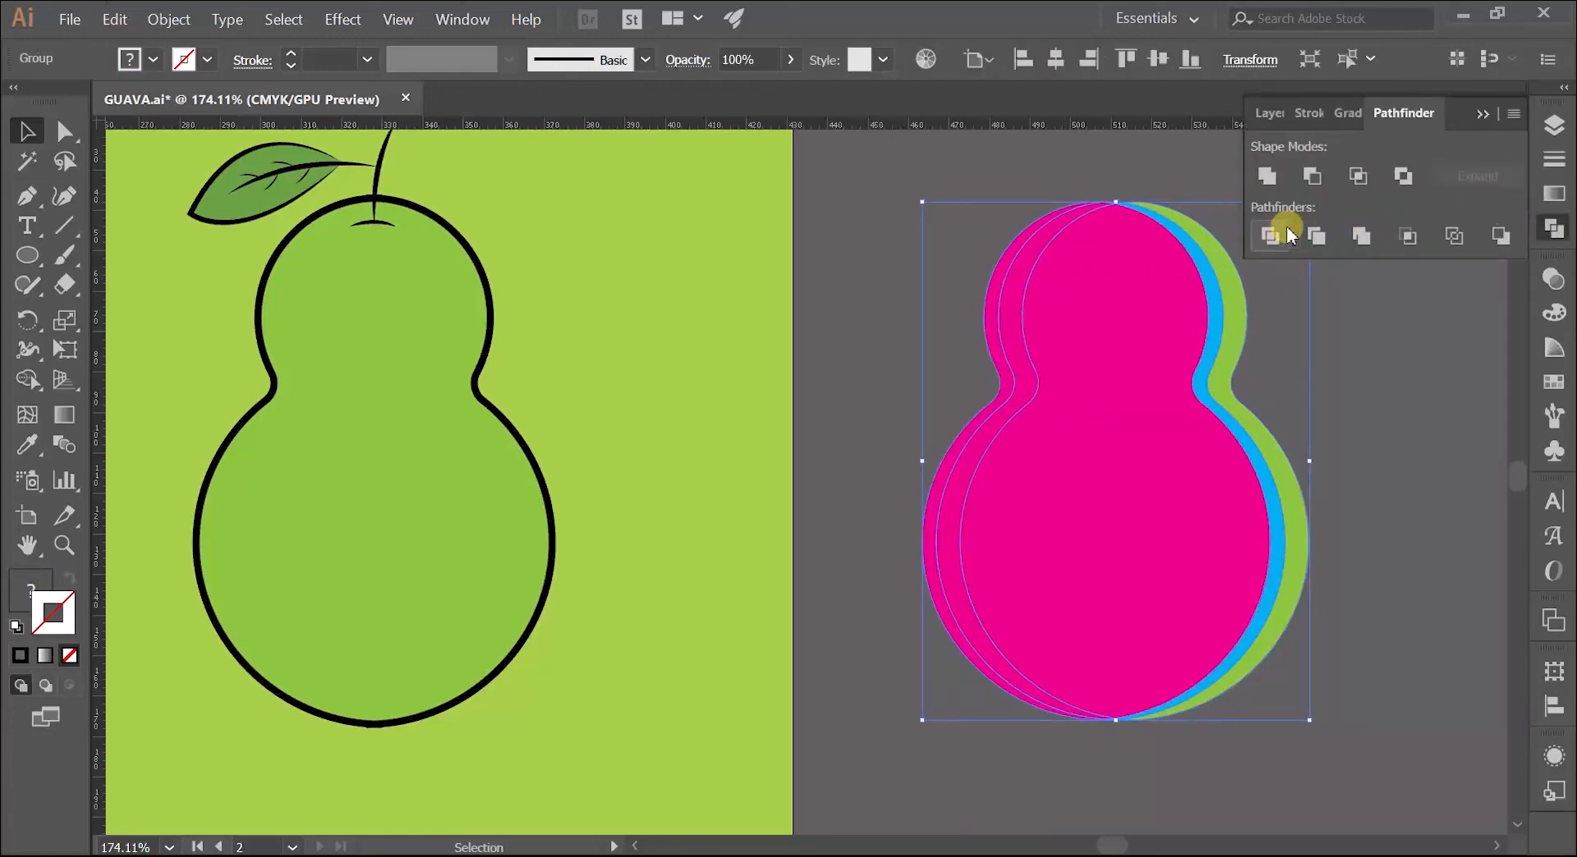
click(1484, 116)
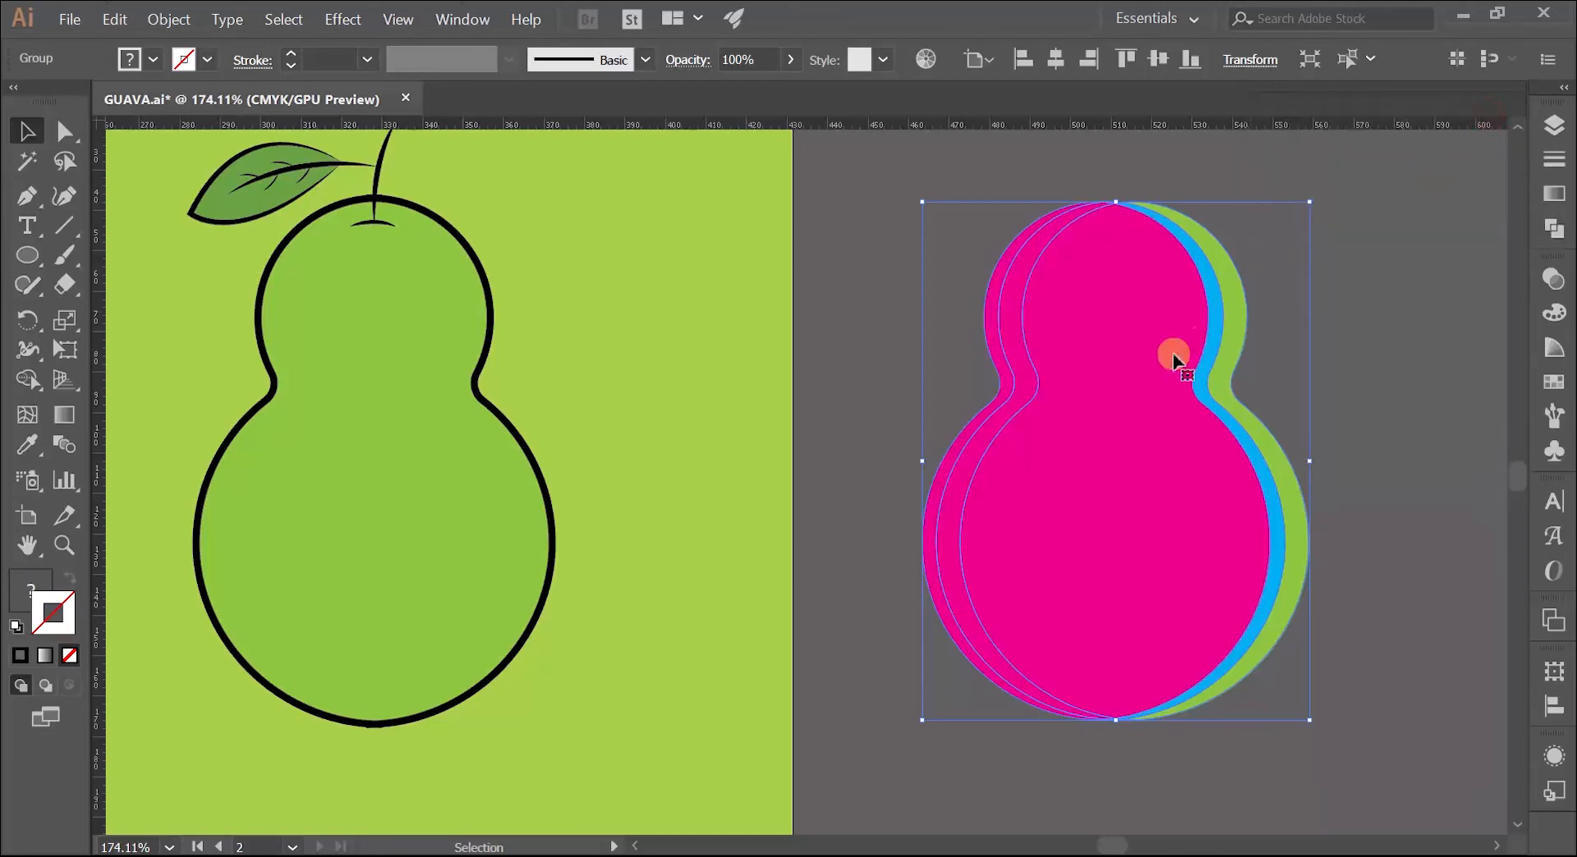
right_click(1132, 328)
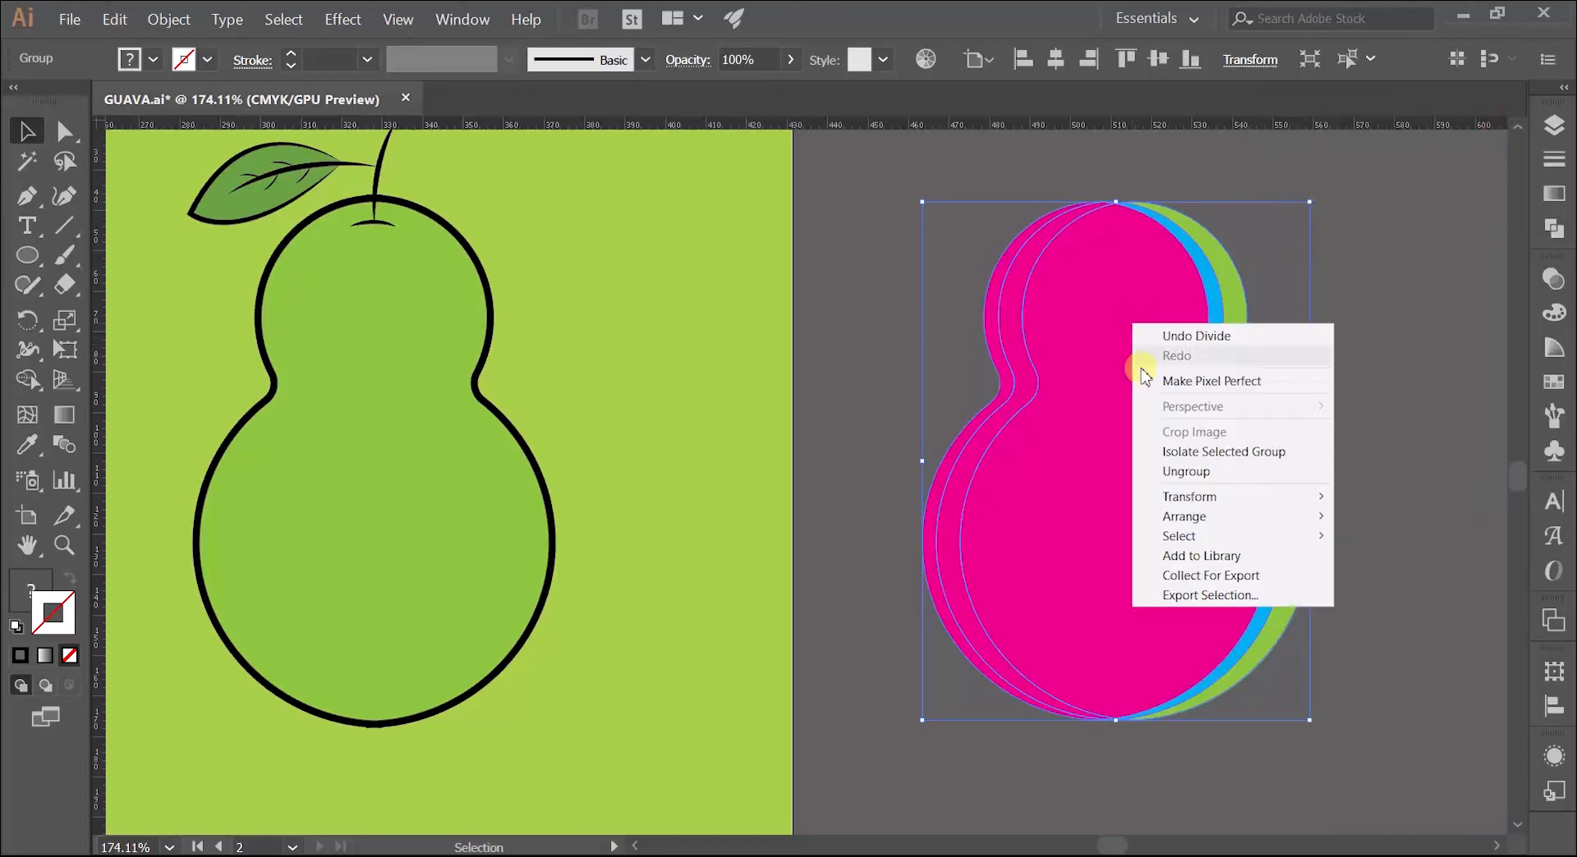
click(1200, 471)
click(1397, 331)
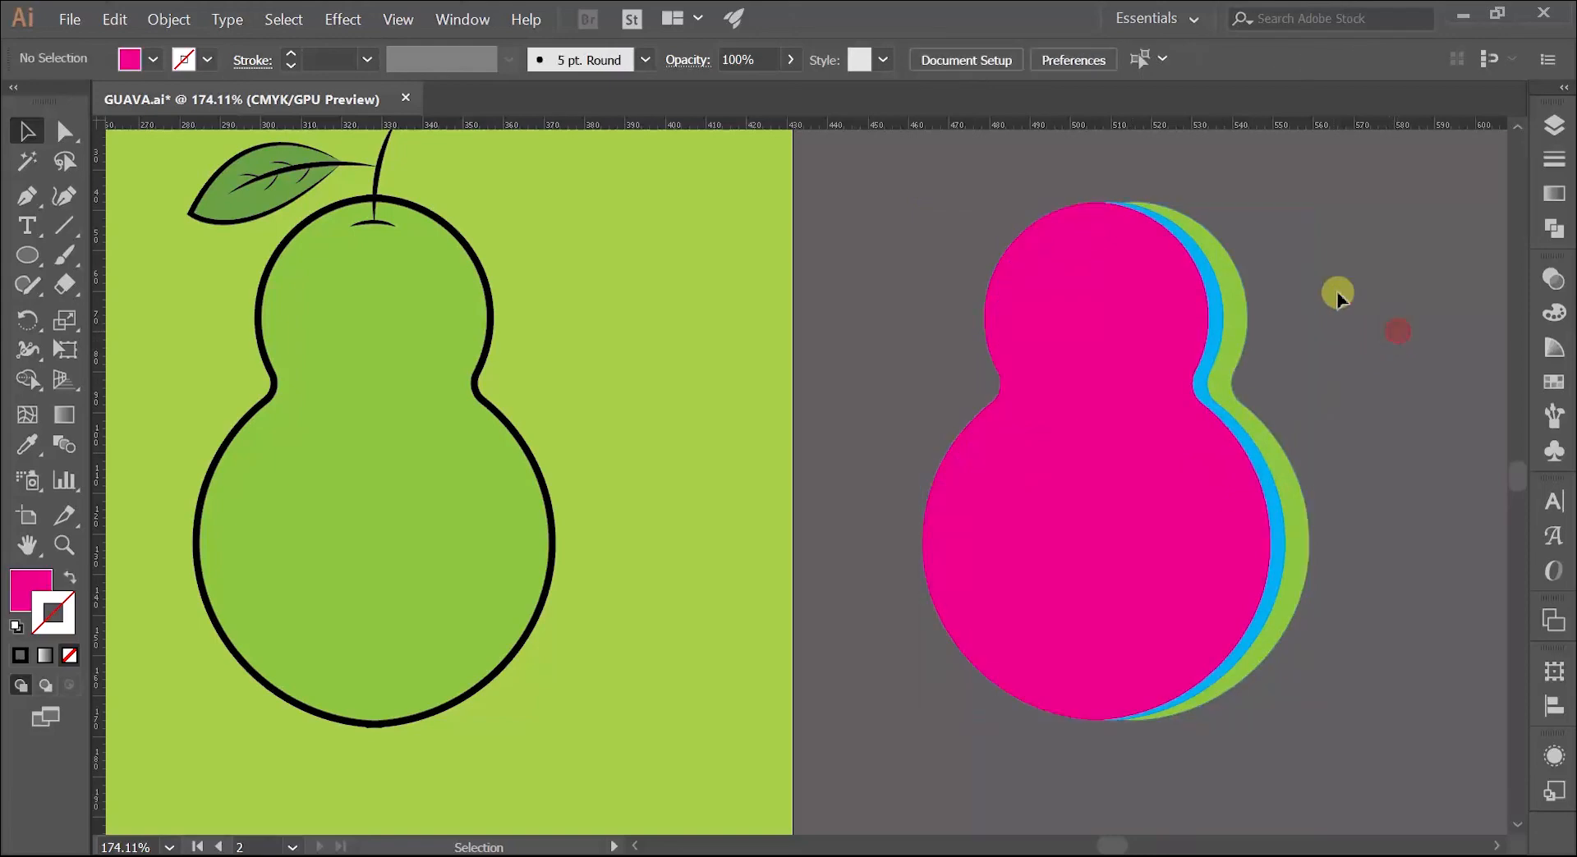
Step: Move the green and cyan crescents clear of the magenta body and delete all the remaining pieces
click(1238, 307)
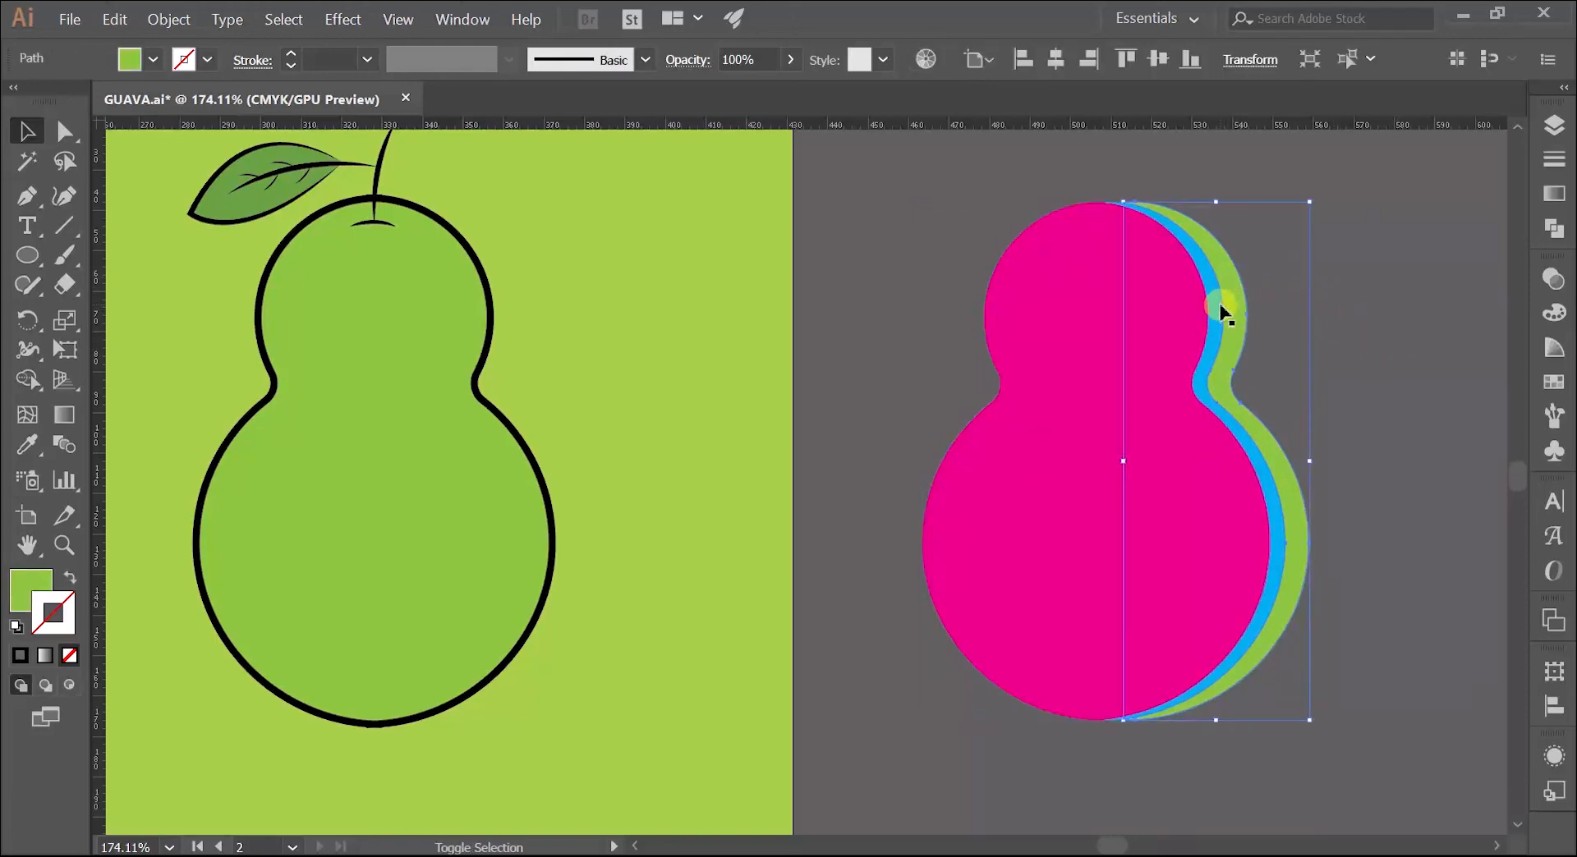
shift+click(1217, 320)
drag(1219, 319, 1332, 291)
click(1286, 174)
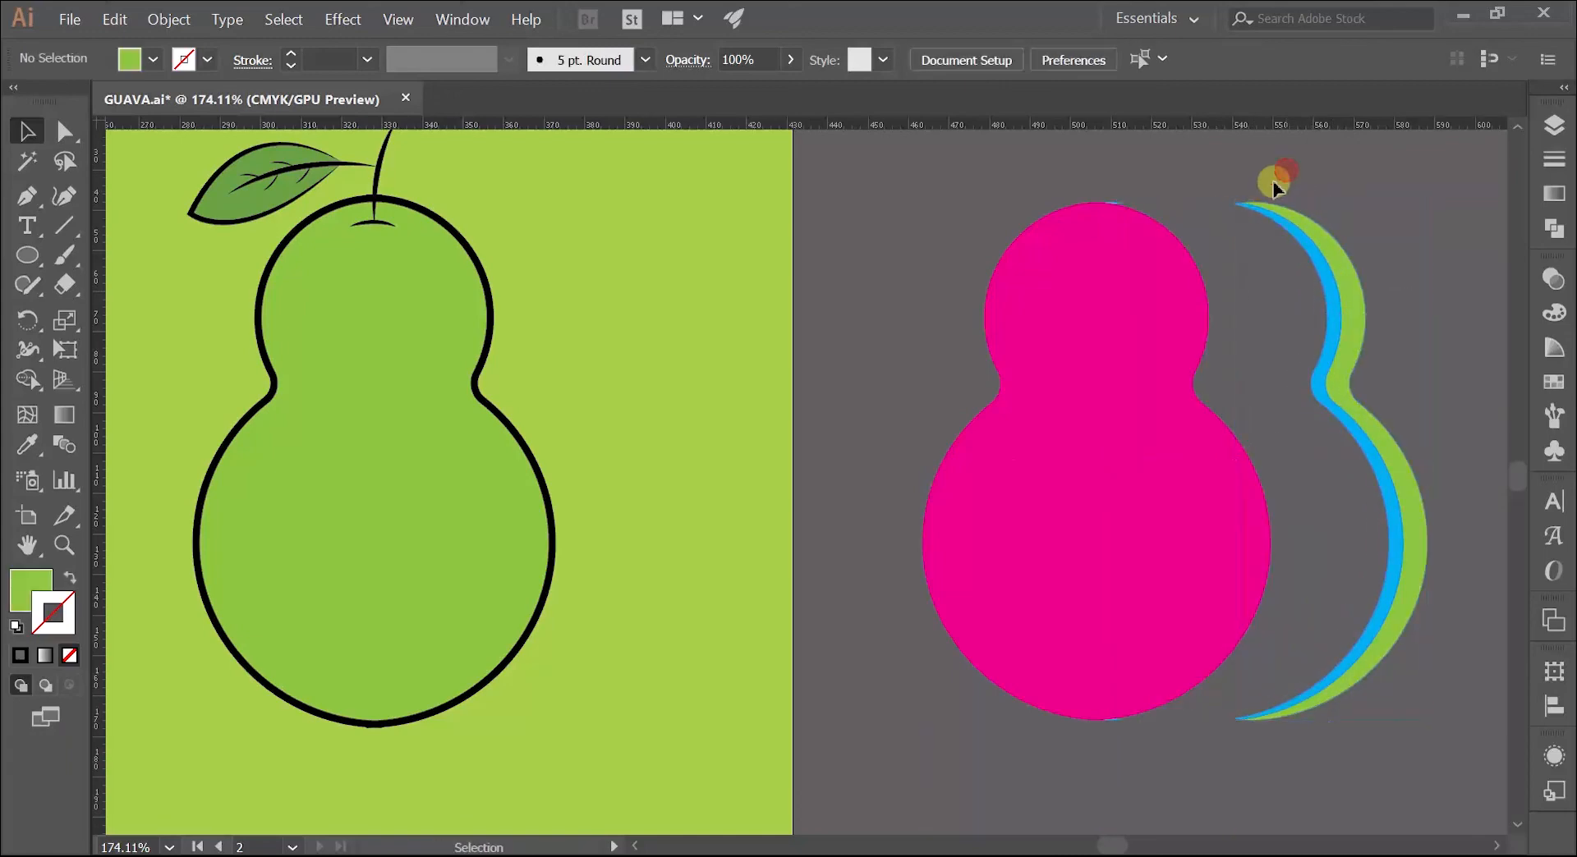
drag(1055, 434, 1203, 743)
key(Delete)
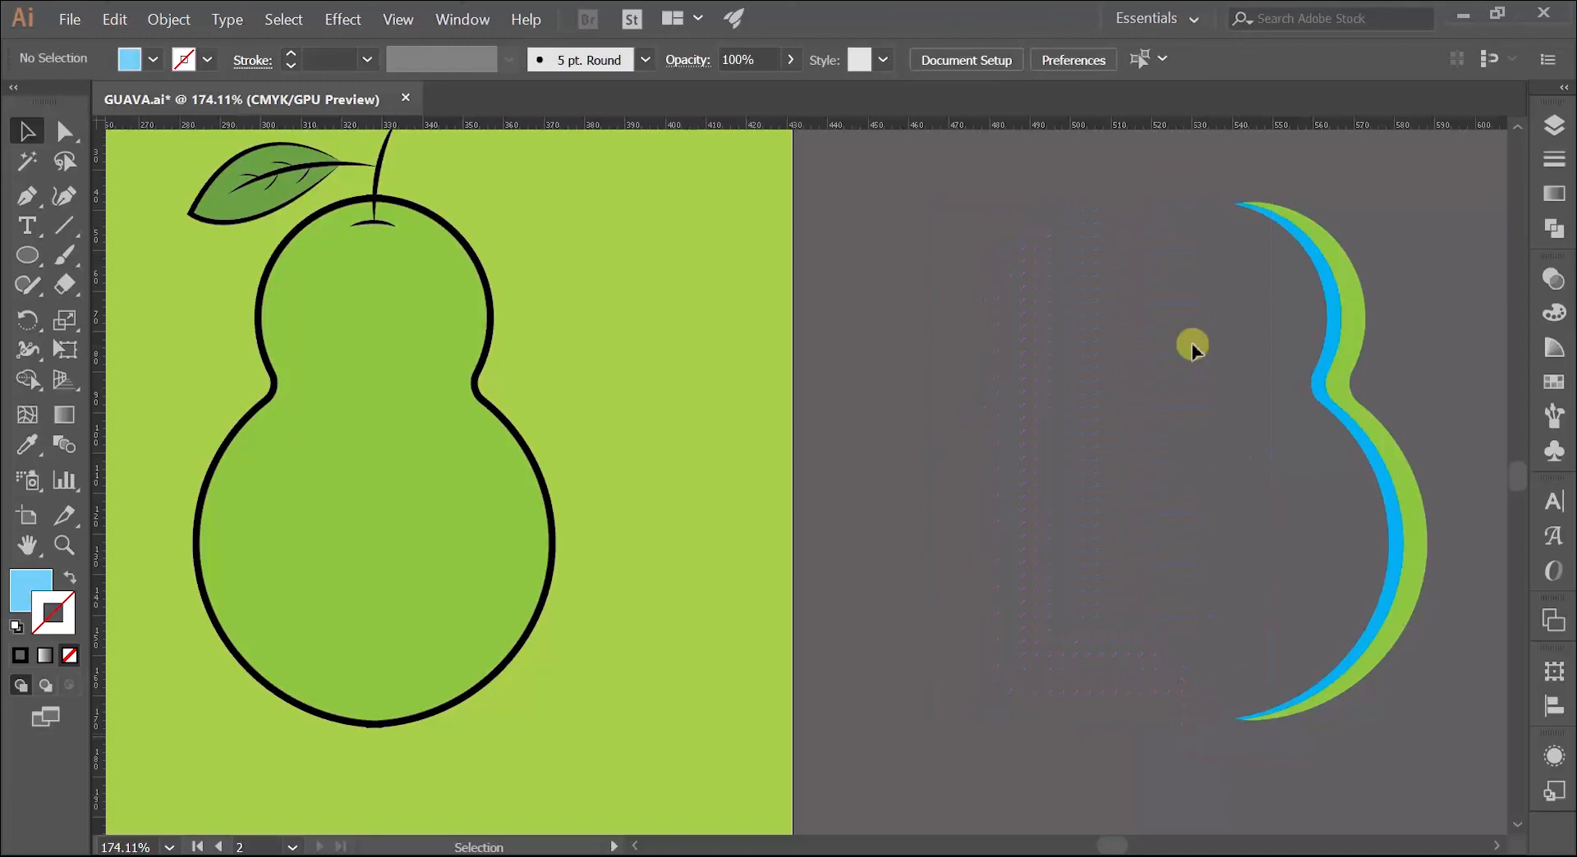
Step: Move both crescents onto the shaded side of the guava body on the new artboard and fill them black
click(1330, 350)
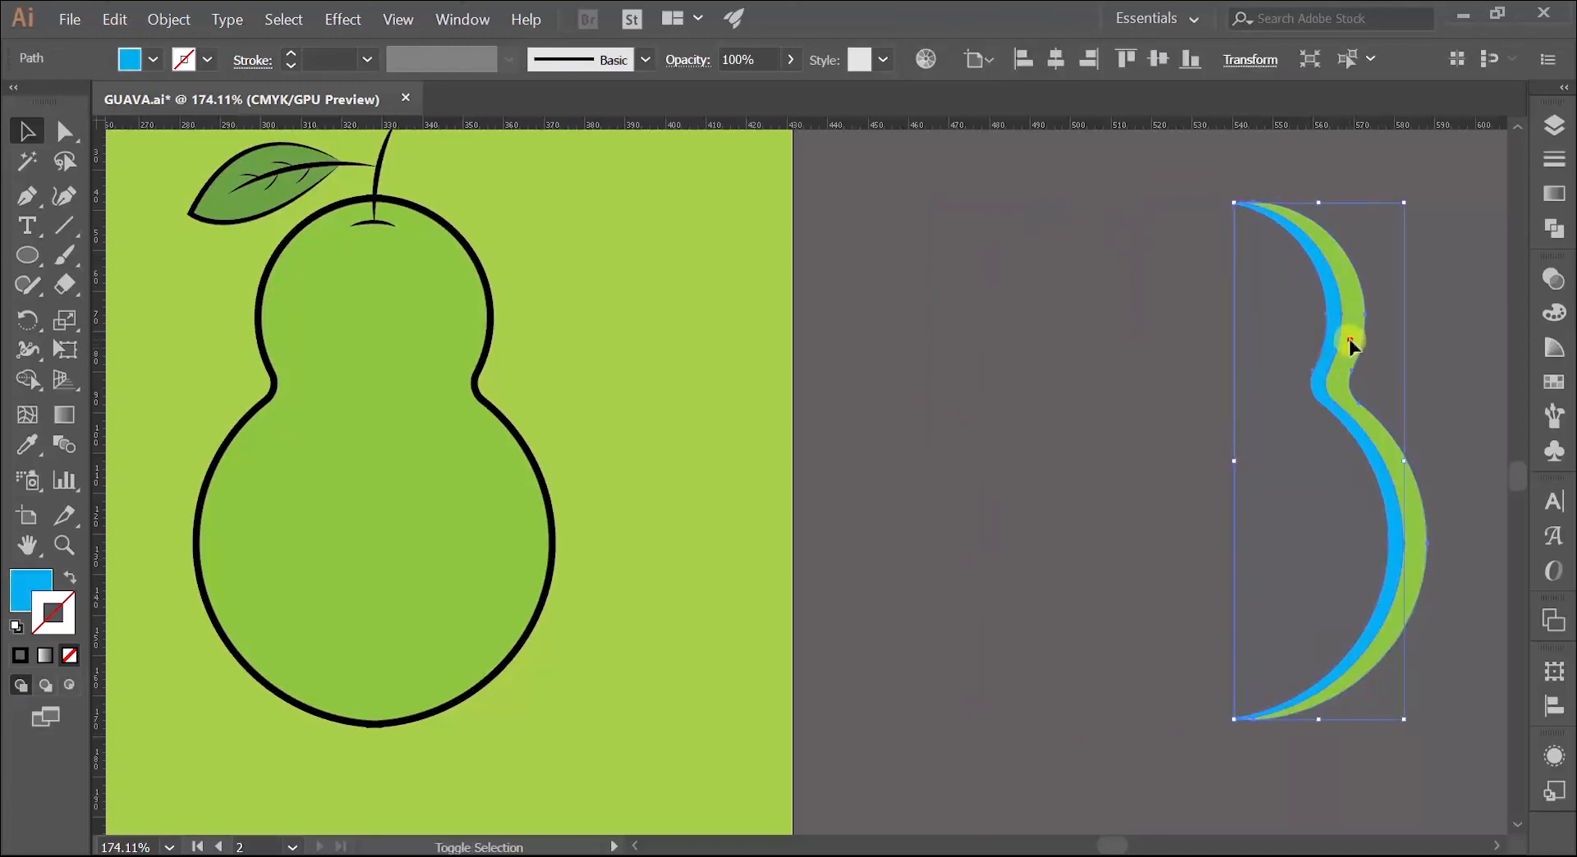
shift+click(1348, 343)
drag(1348, 349, 469, 426)
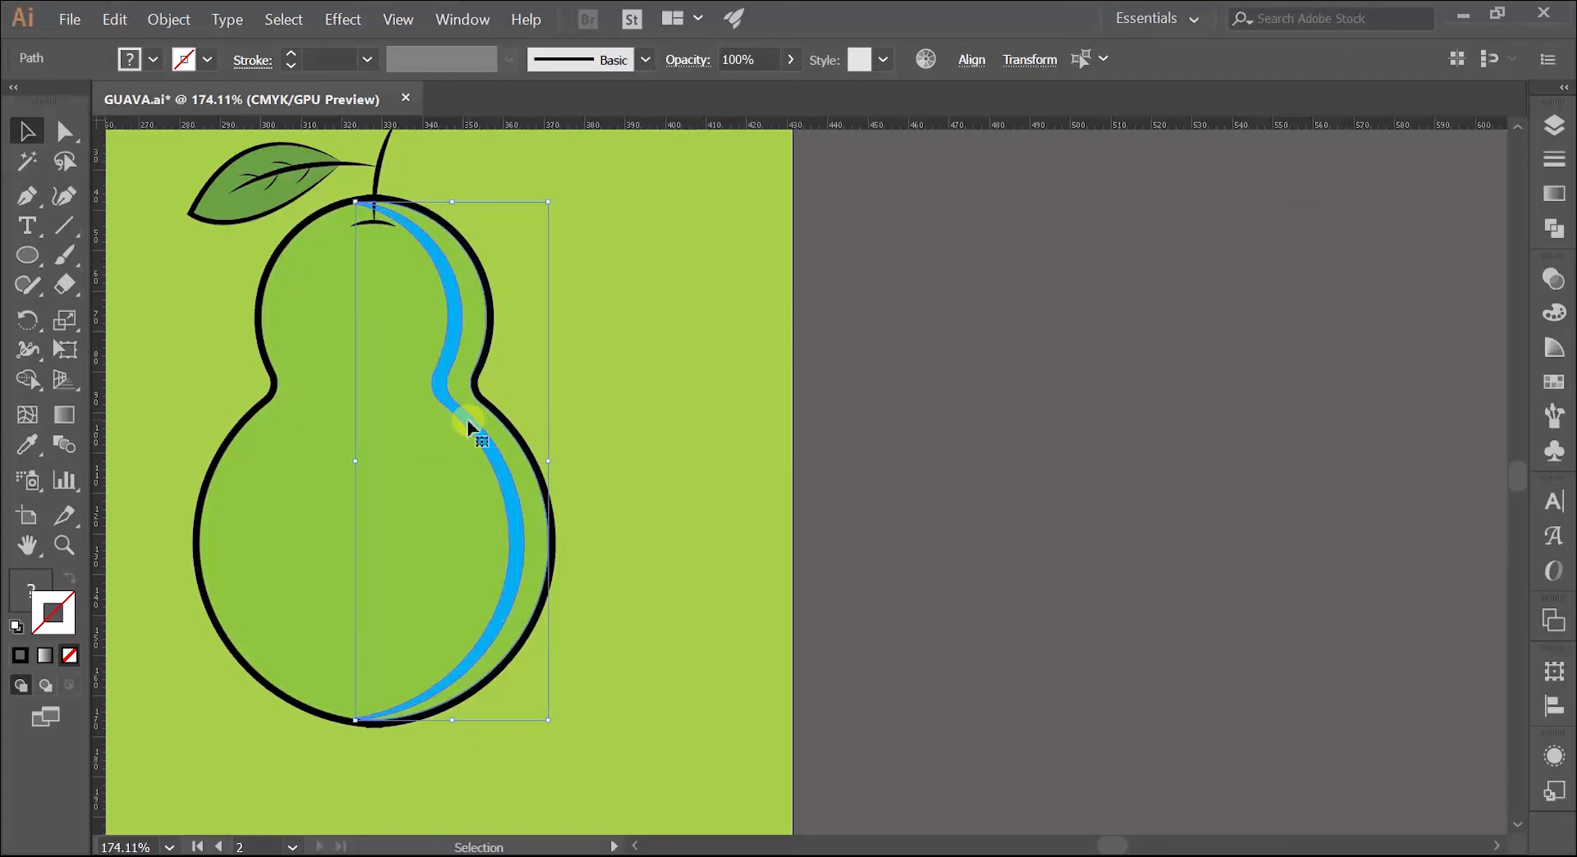
click(154, 59)
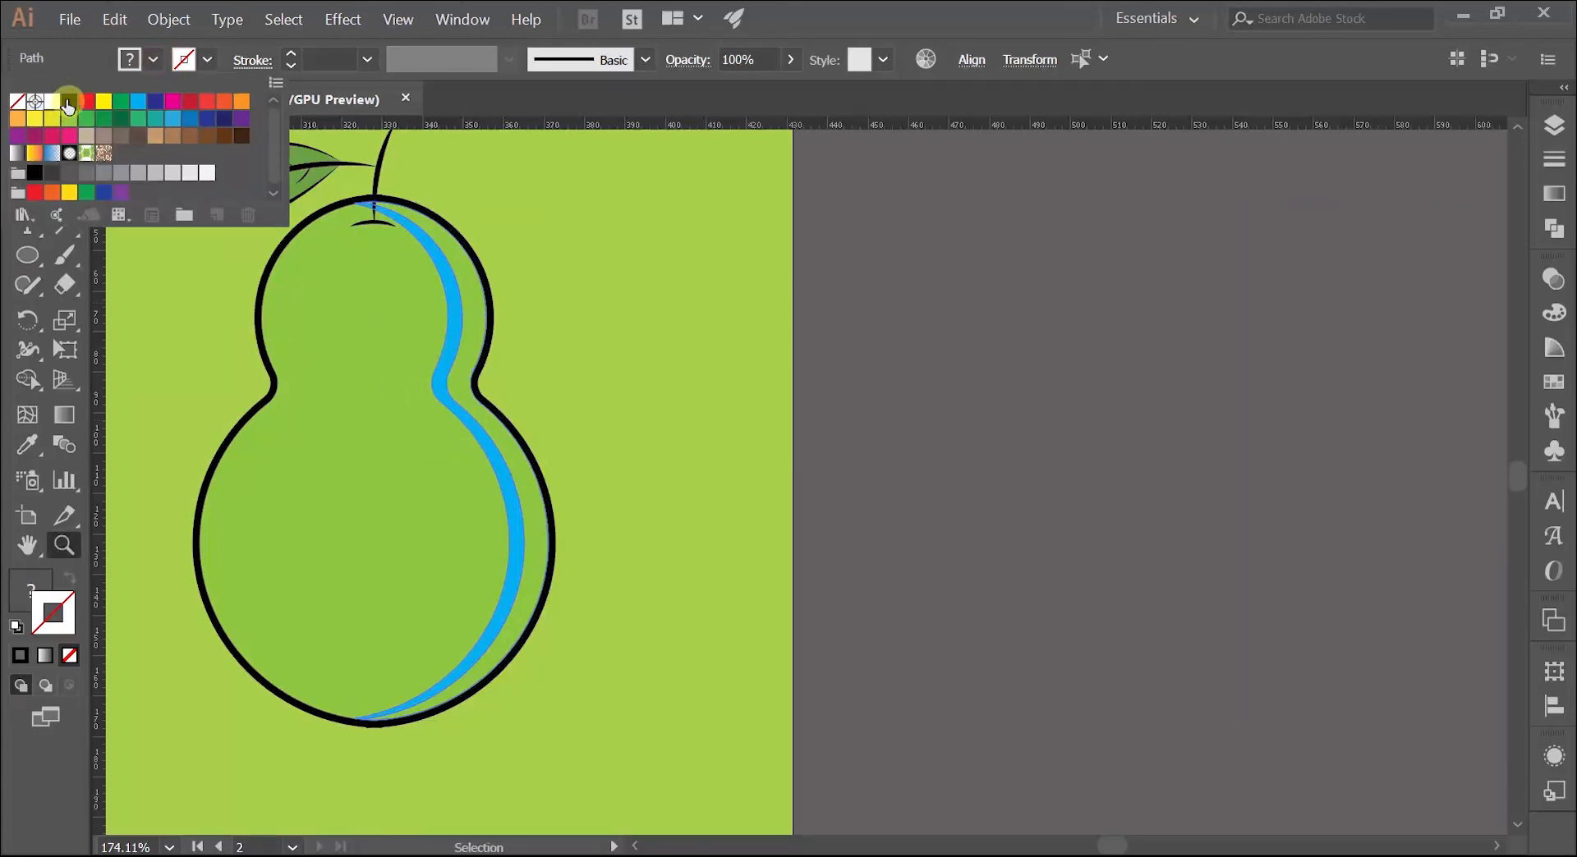
click(68, 102)
Step: Check the transparency settings of the outer and inner shadow crescents on the original guava
key(z)
drag(772, 401, 627, 447)
drag(801, 494, 1278, 570)
drag(556, 496, 682, 402)
key(v)
click(658, 400)
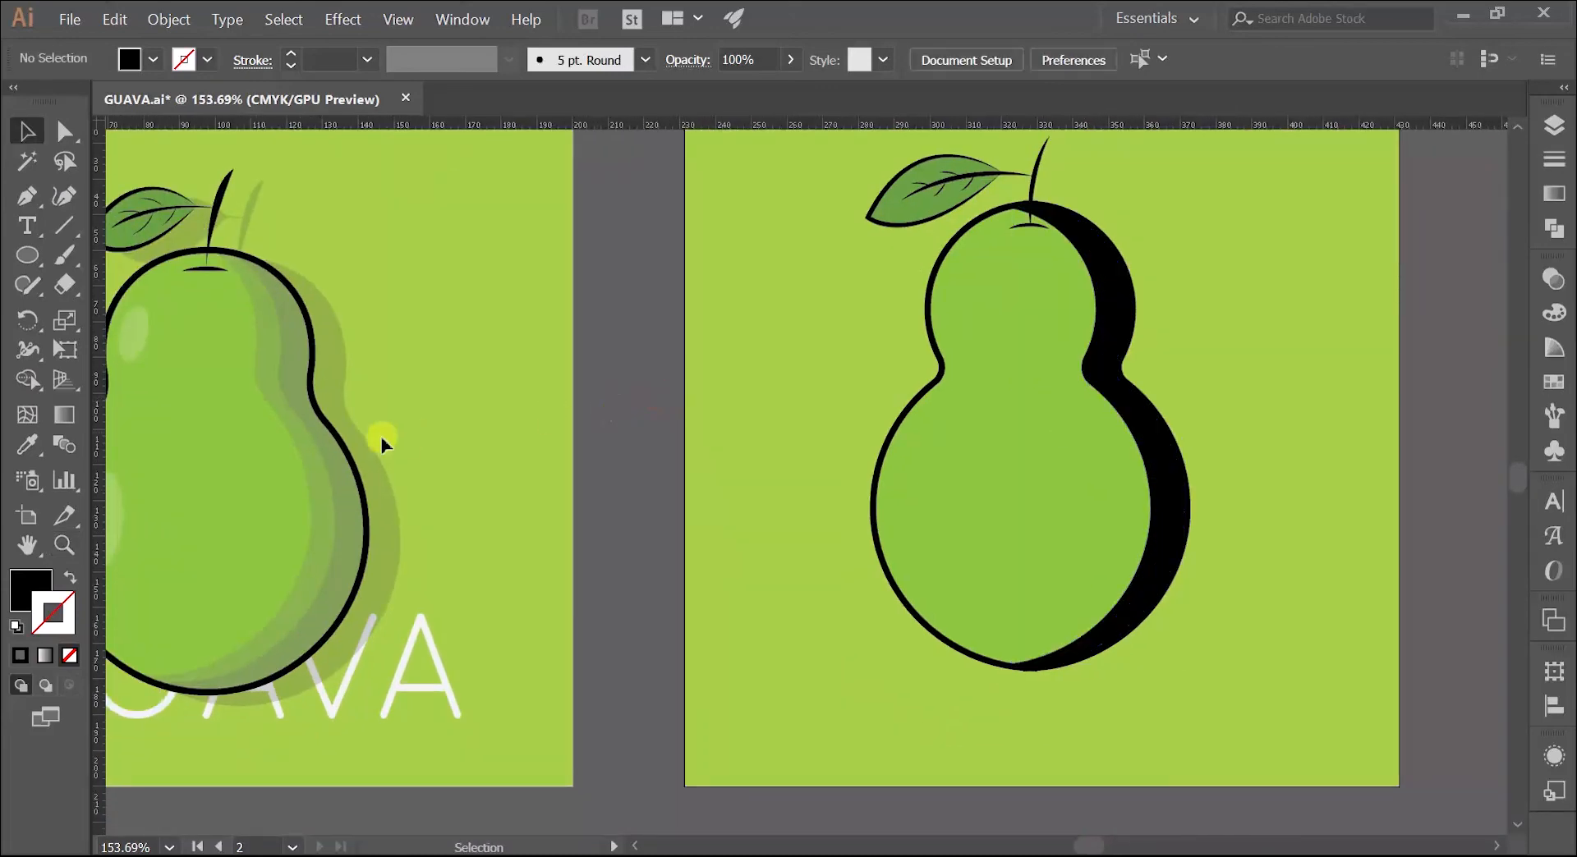
click(337, 472)
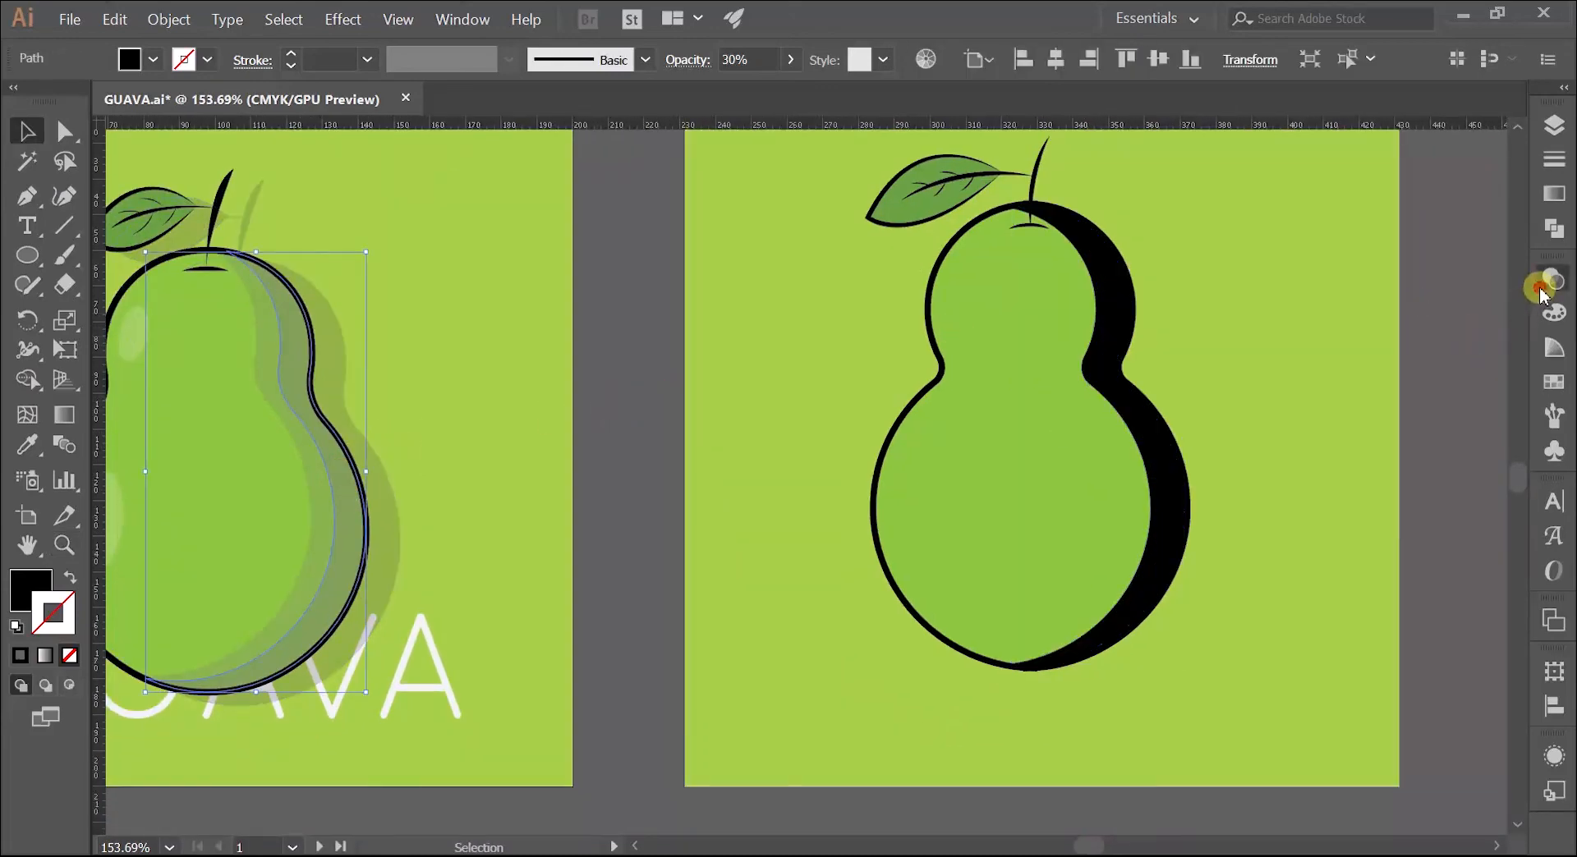
click(1541, 293)
click(1489, 268)
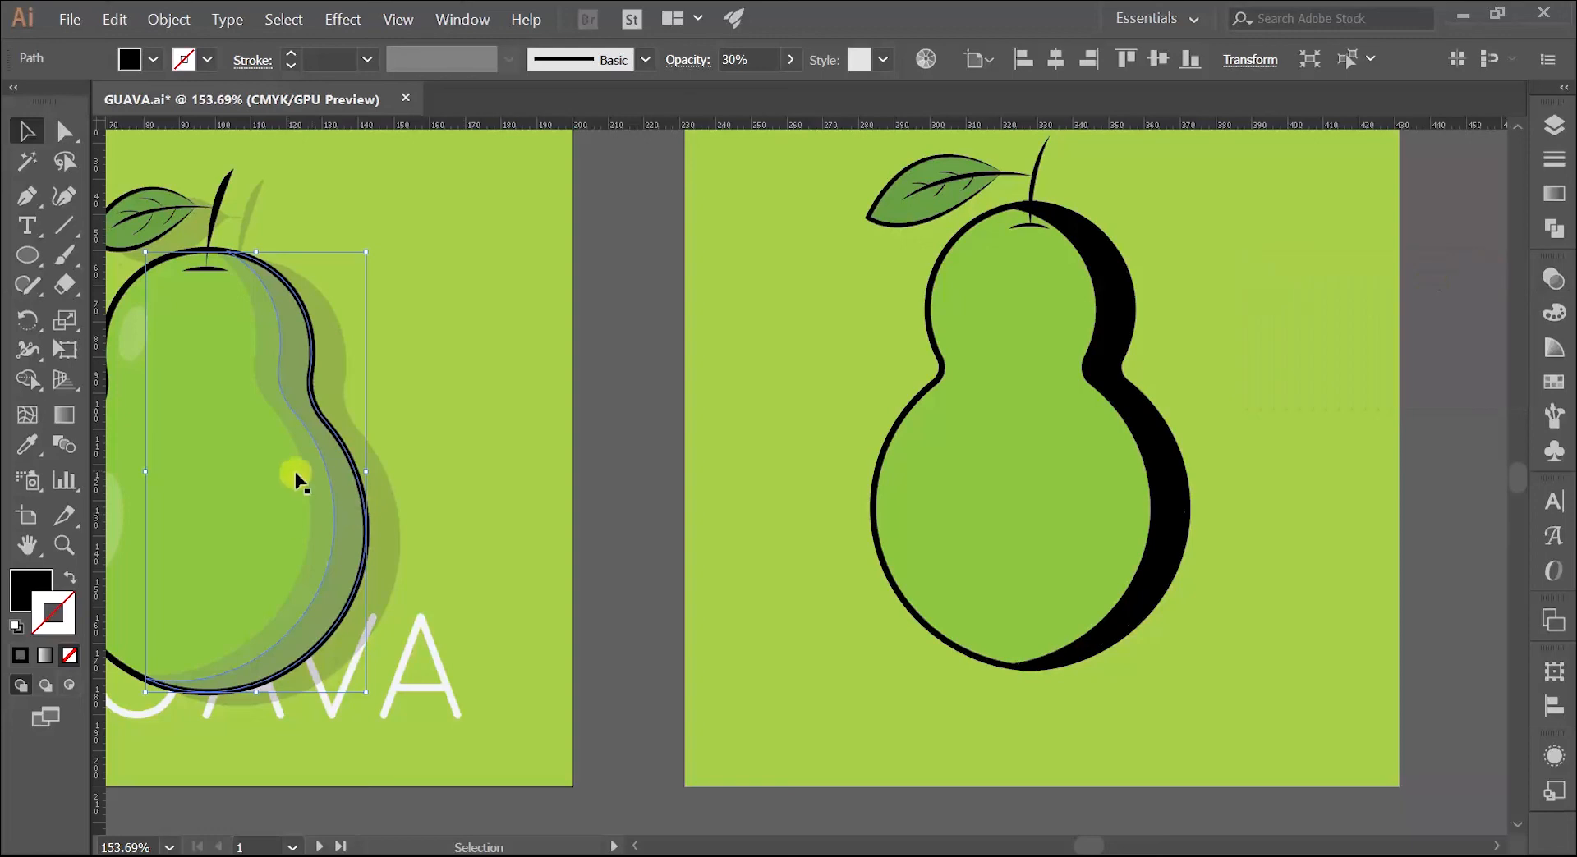
click(301, 474)
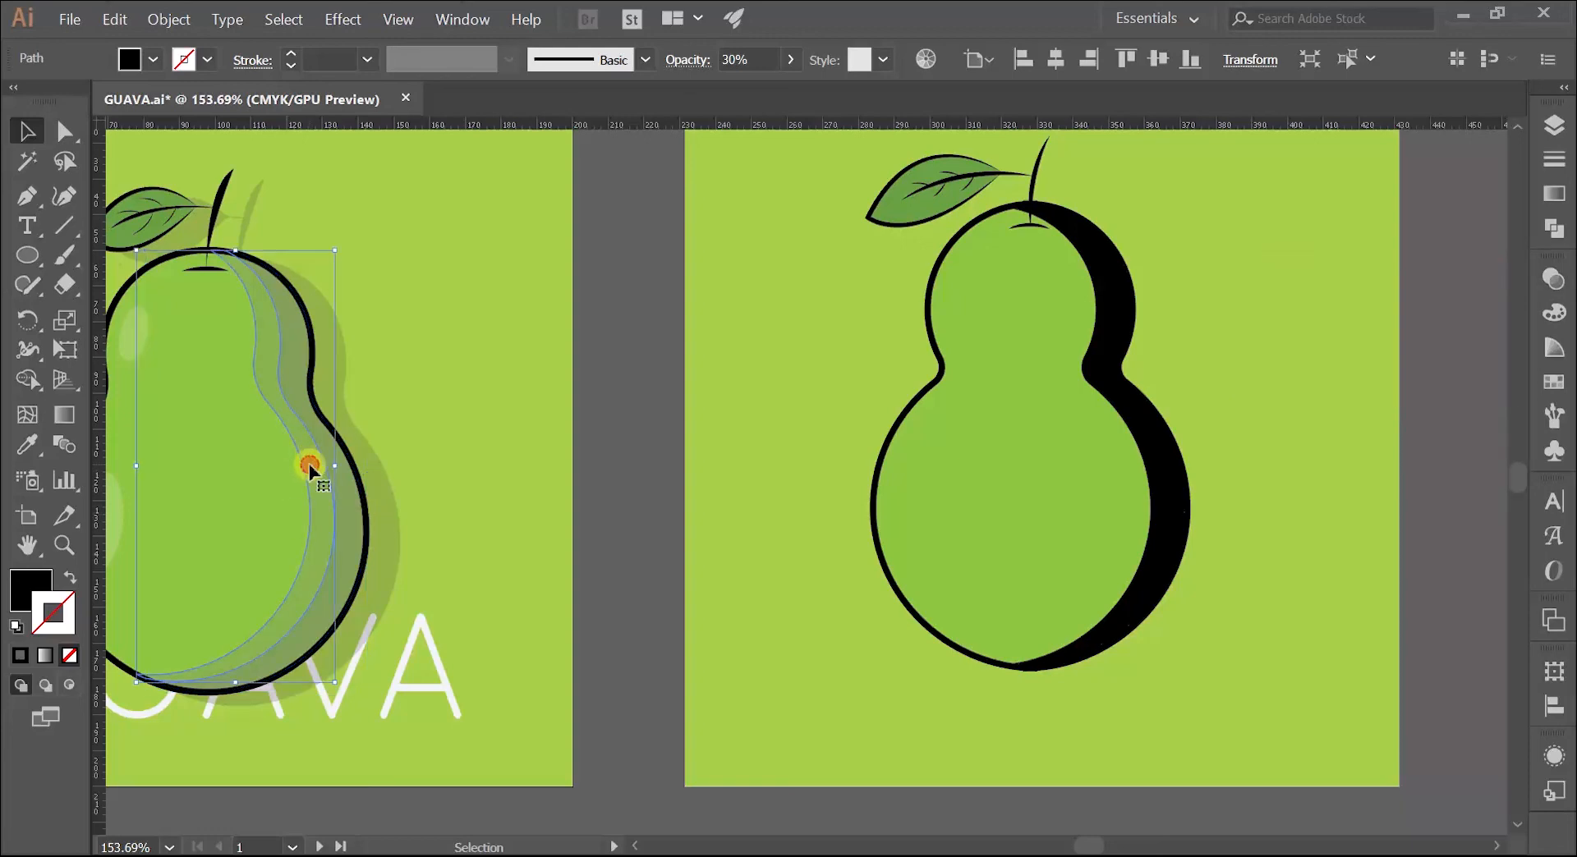
click(1535, 284)
click(1485, 268)
click(1229, 330)
Step: Set the opacity of the new guava's outer black crescent to 30%
click(1134, 332)
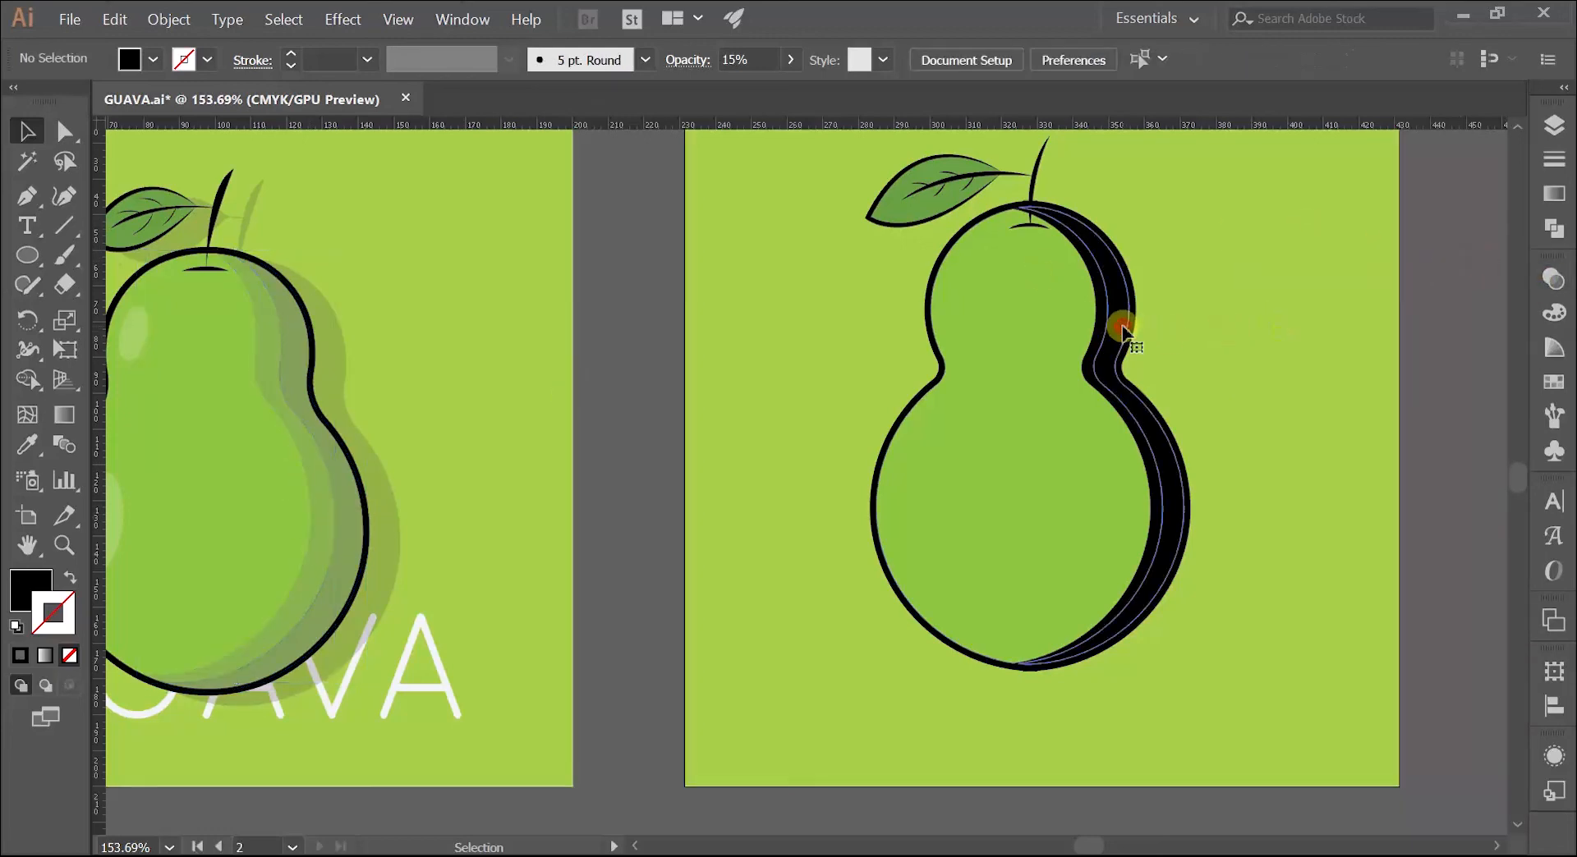
click(1552, 280)
click(1295, 330)
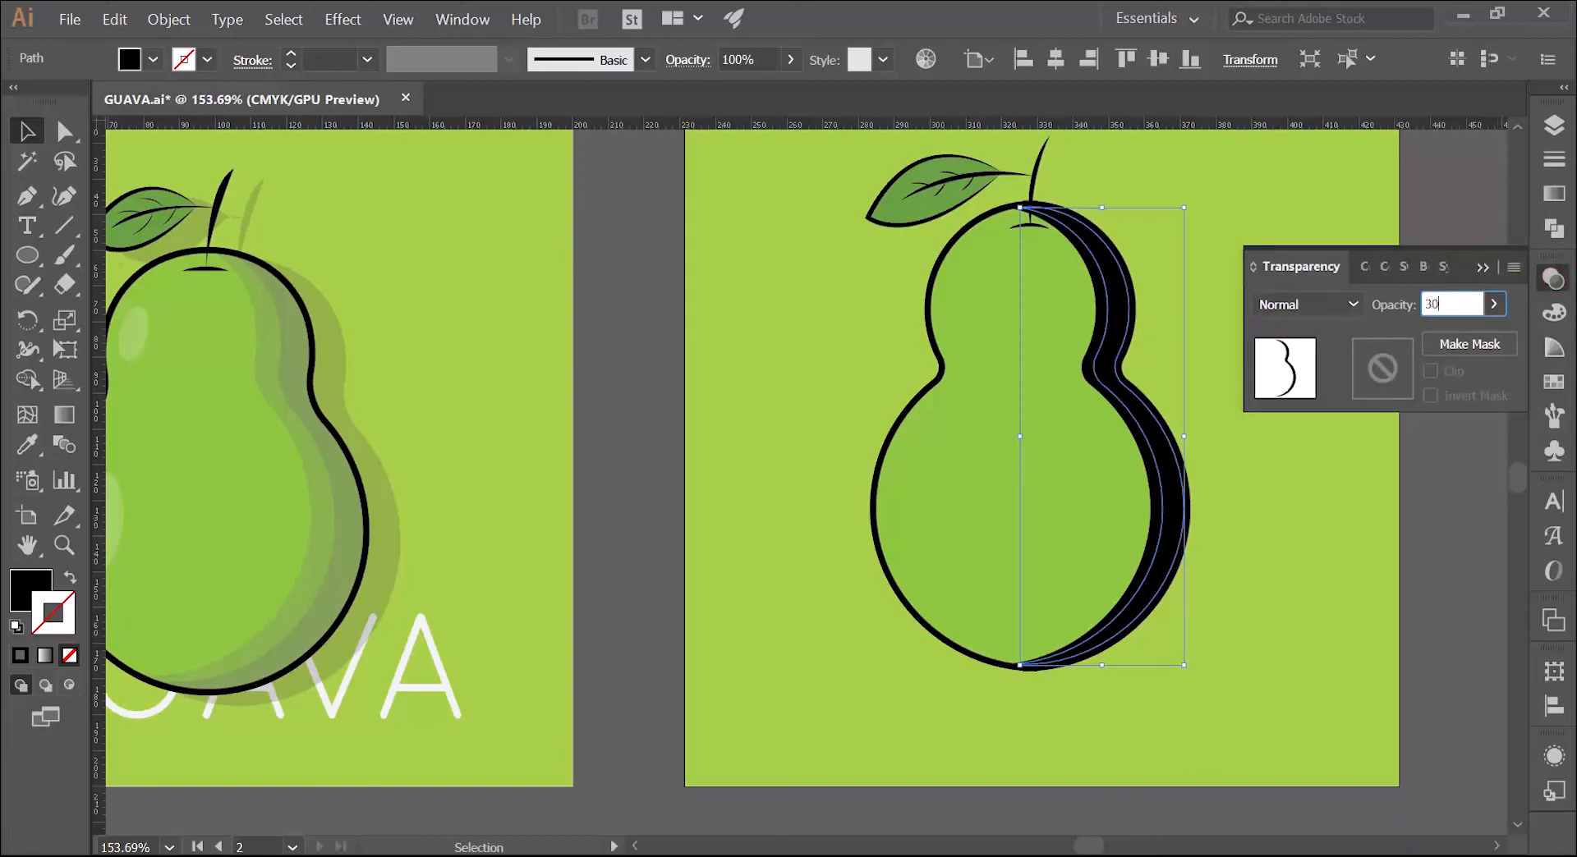
text(30)
click(1295, 329)
click(1483, 265)
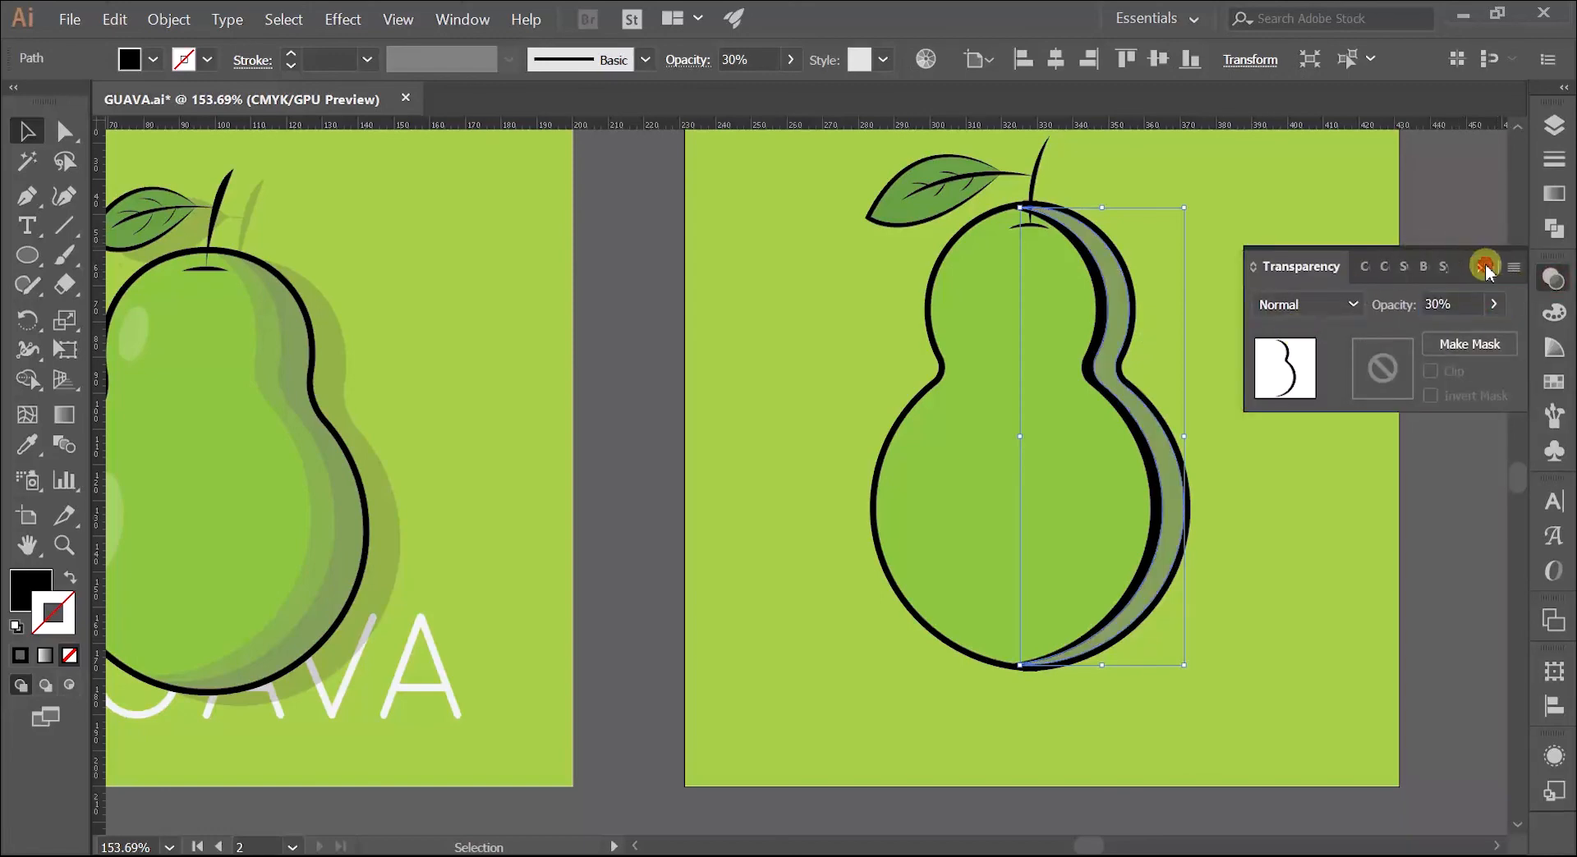
Step: Set the opacity of the new guava's inner black crescent to 15%
click(1097, 333)
click(1091, 334)
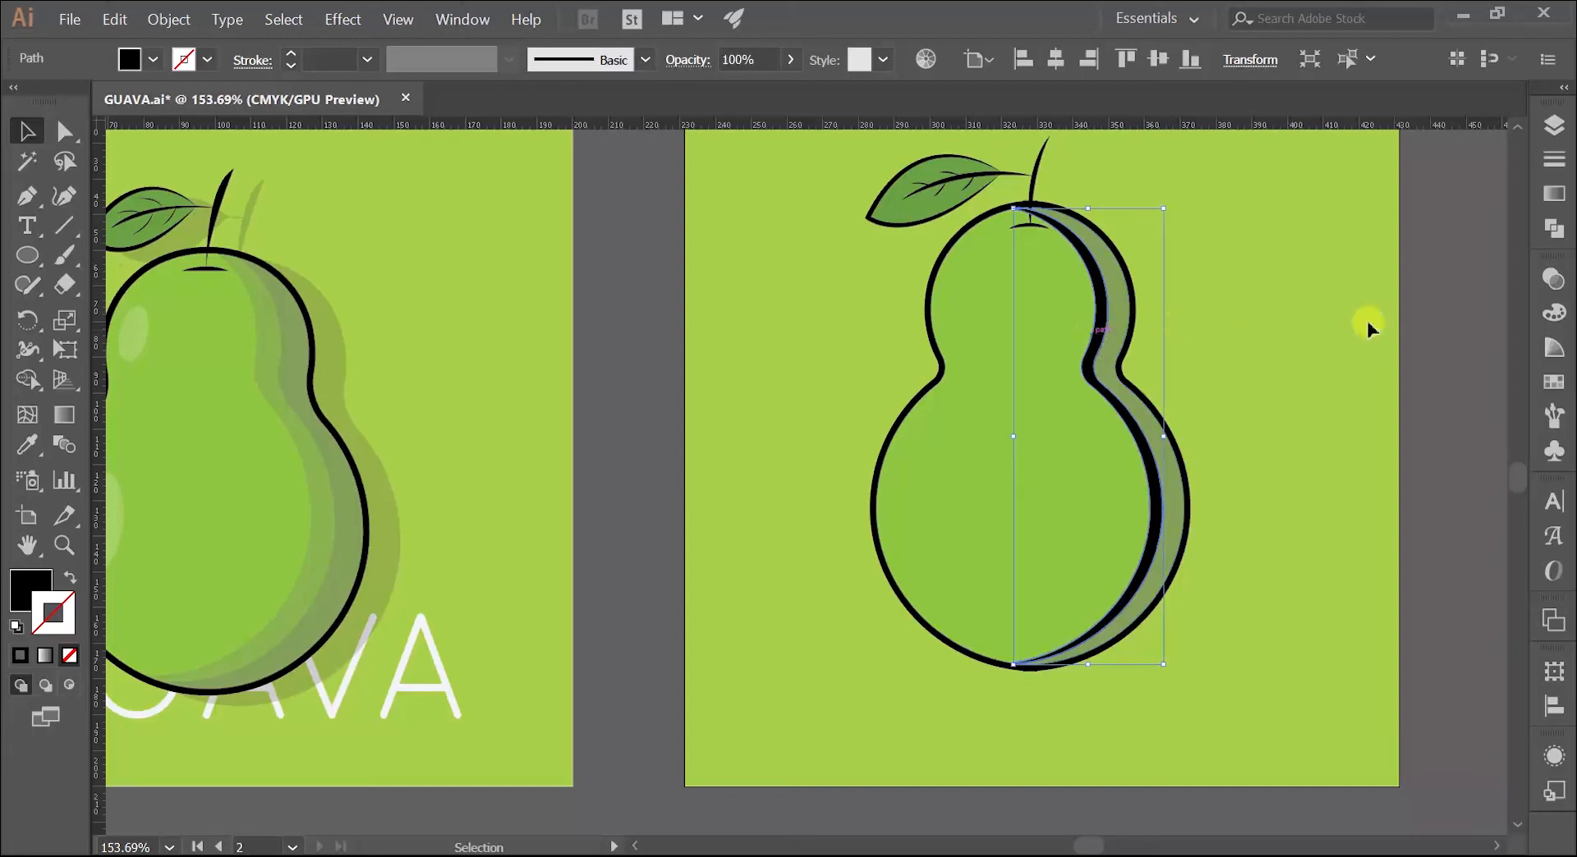
click(1555, 277)
click(1474, 304)
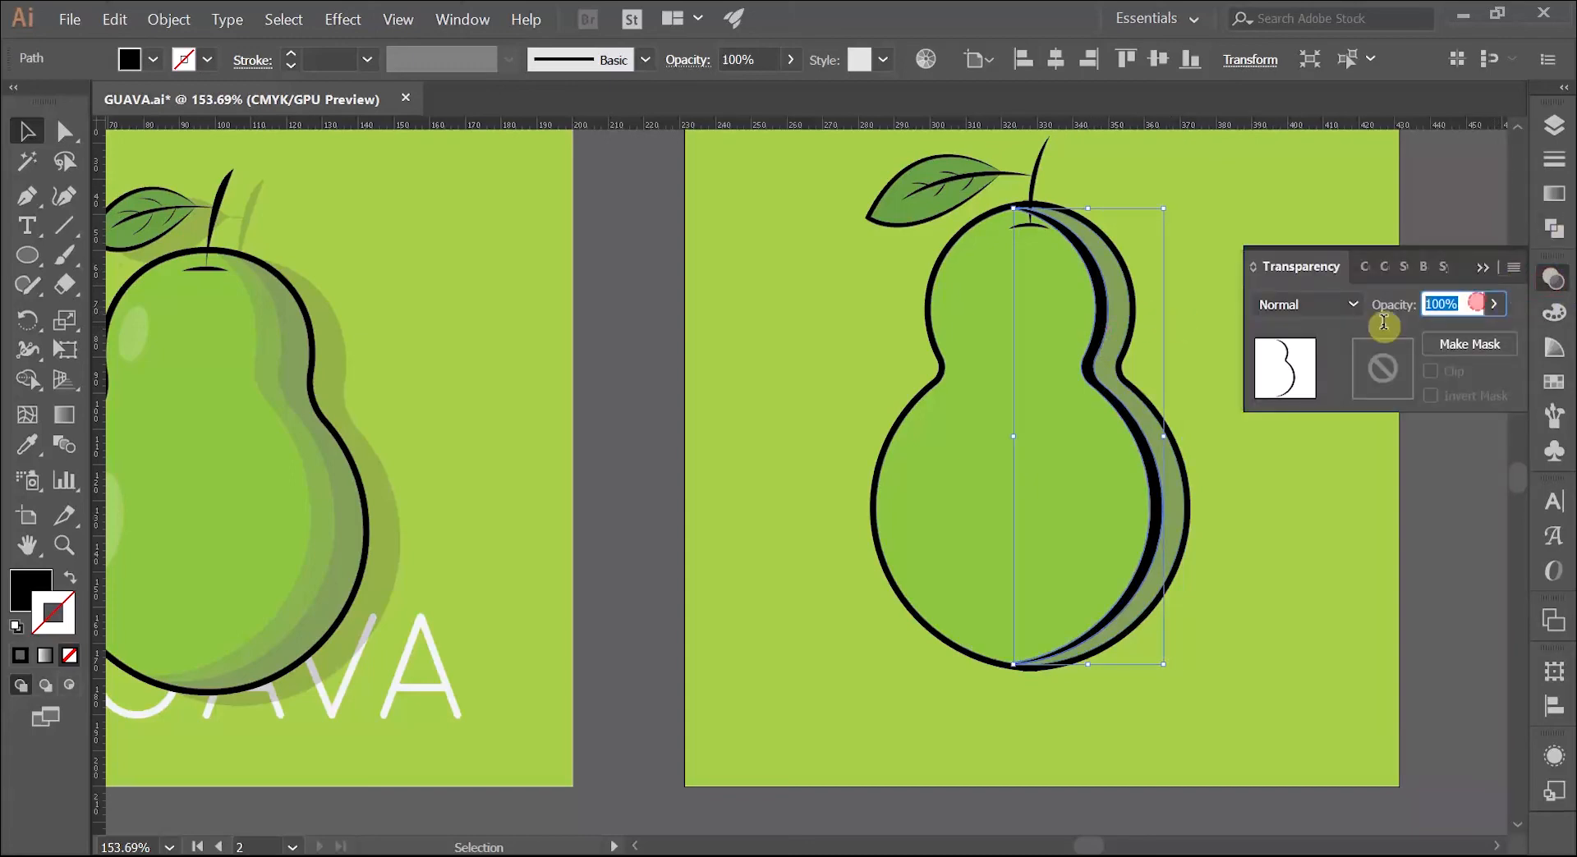
click(1359, 339)
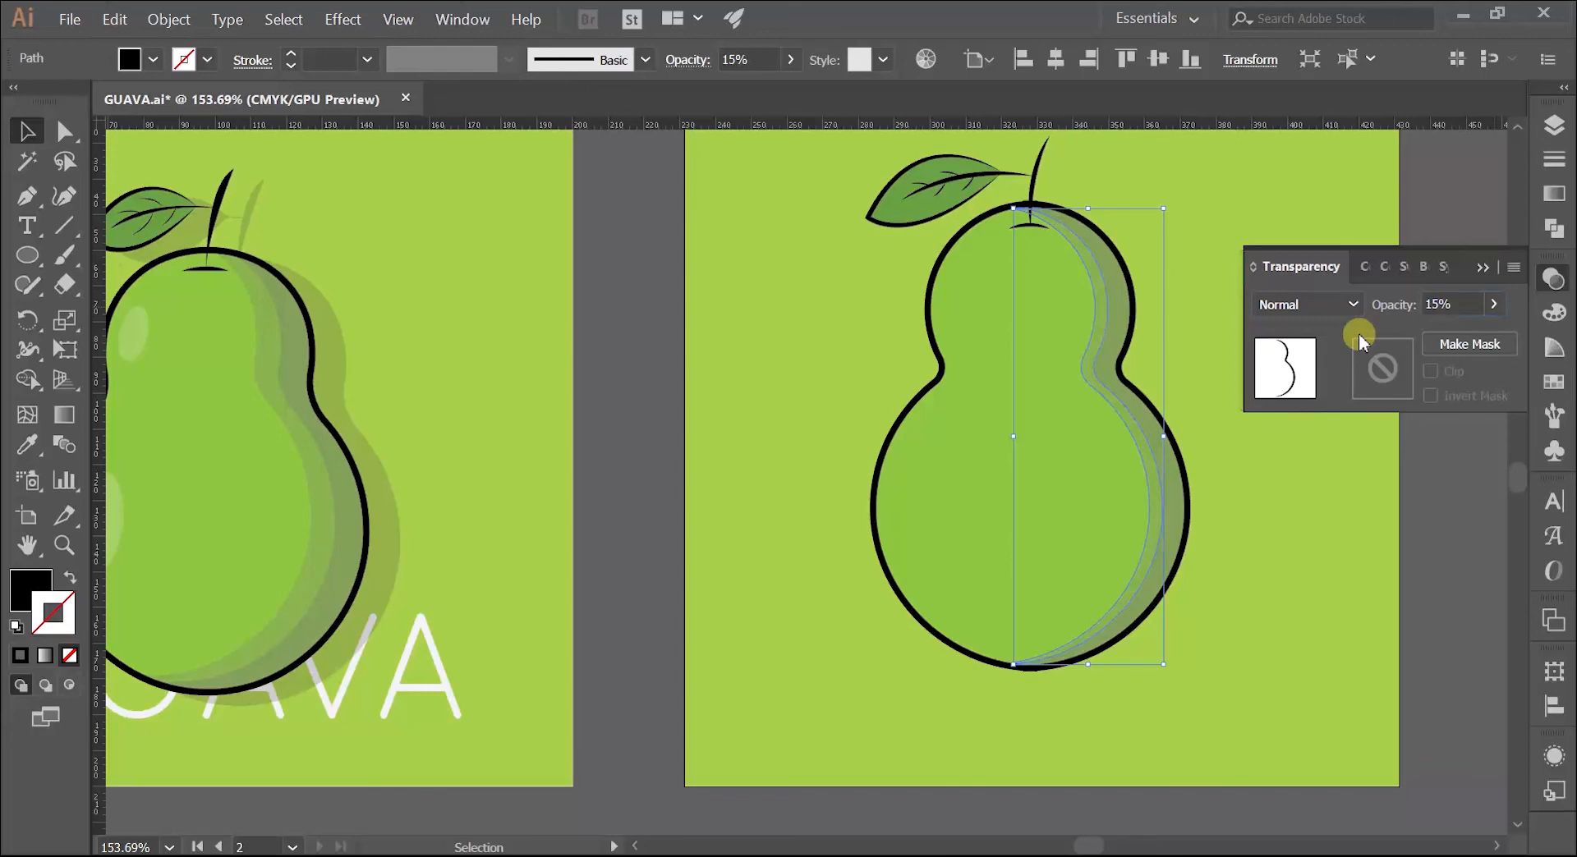
click(1482, 268)
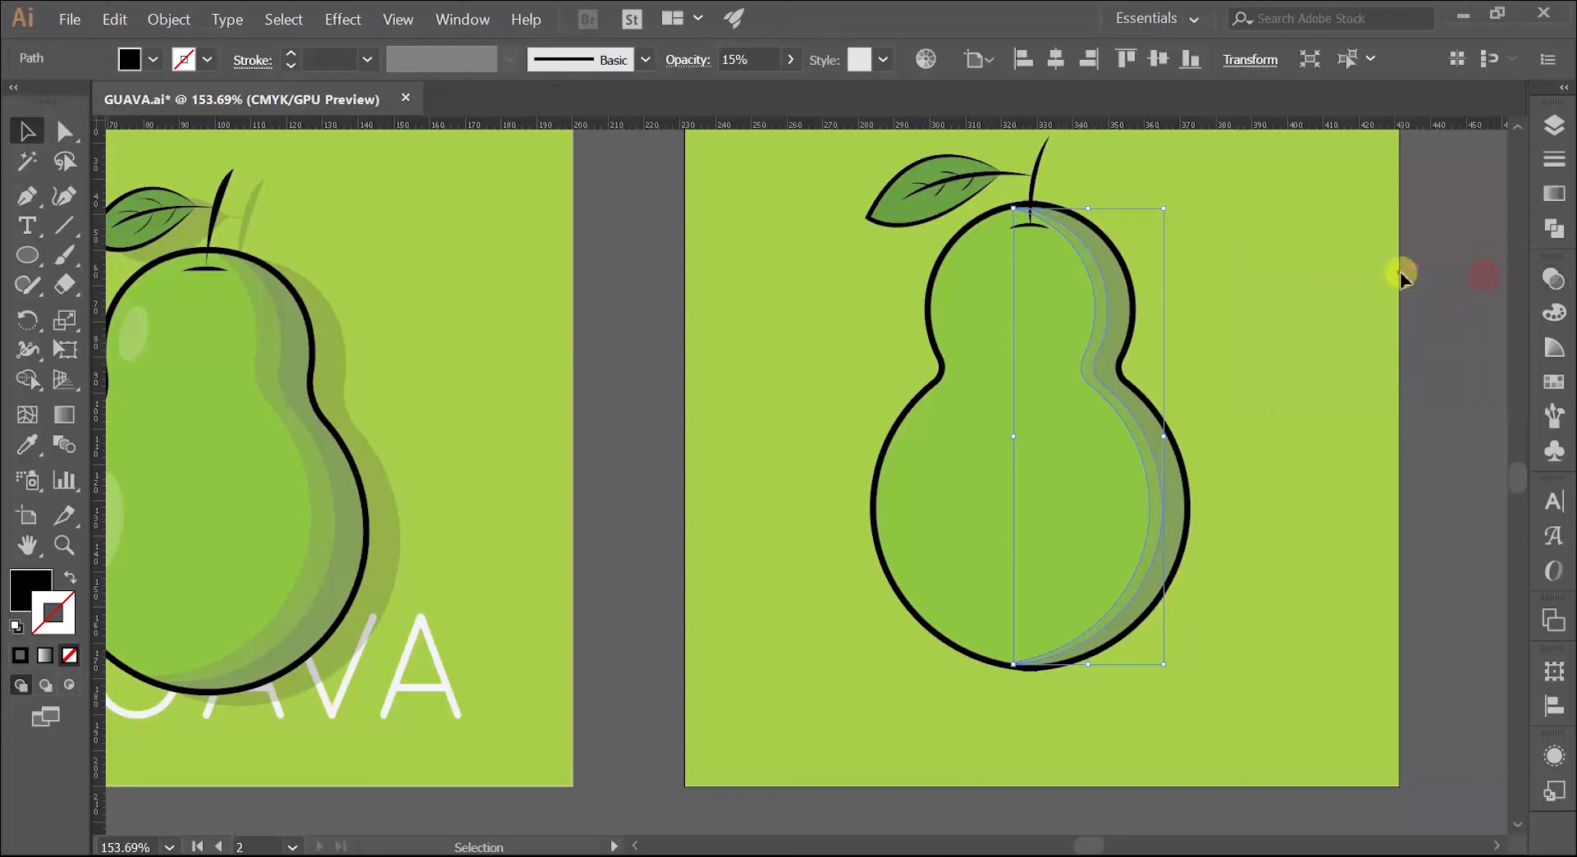
click(1401, 271)
Step: Draw an upright ellipse about 8 mm wide and 18 mm high on the unshaded side of the guava's upper lobe and fill it white
key(z)
drag(936, 390, 978, 422)
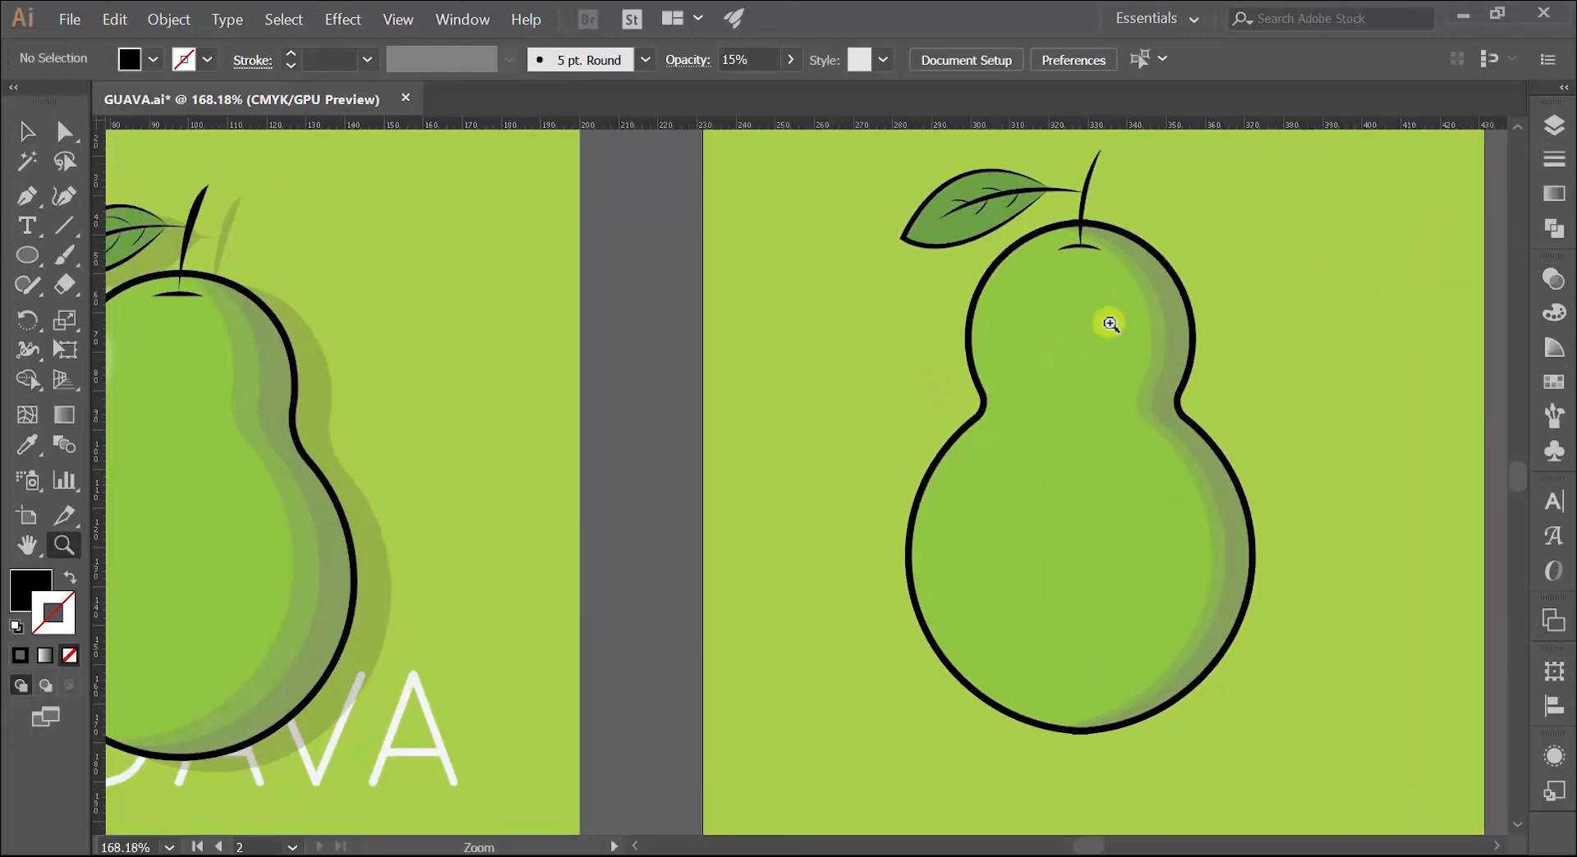
drag(1041, 340, 1154, 333)
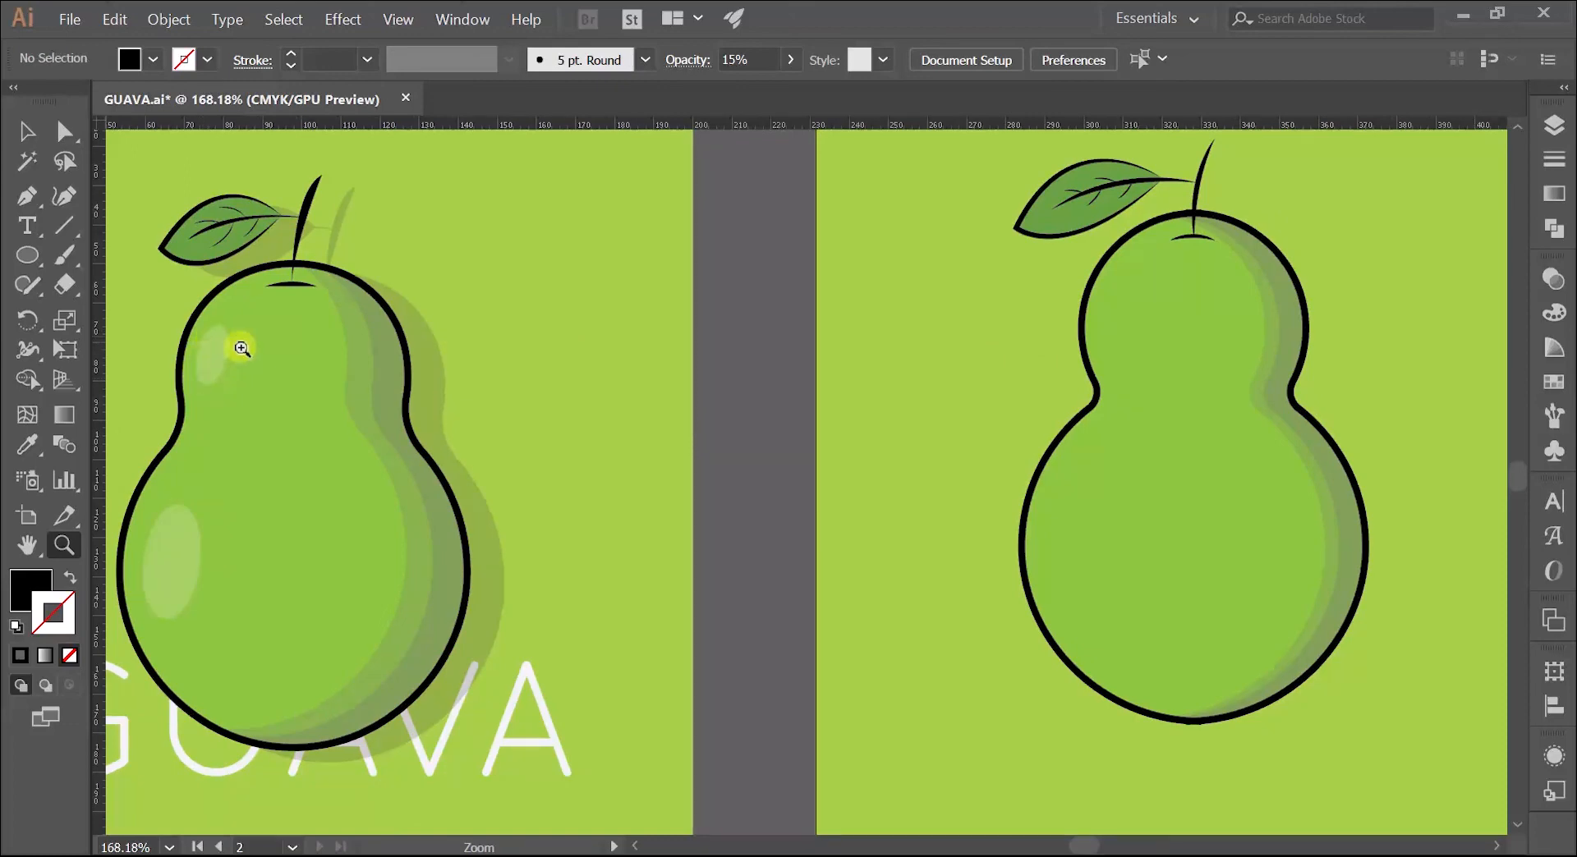
click(27, 255)
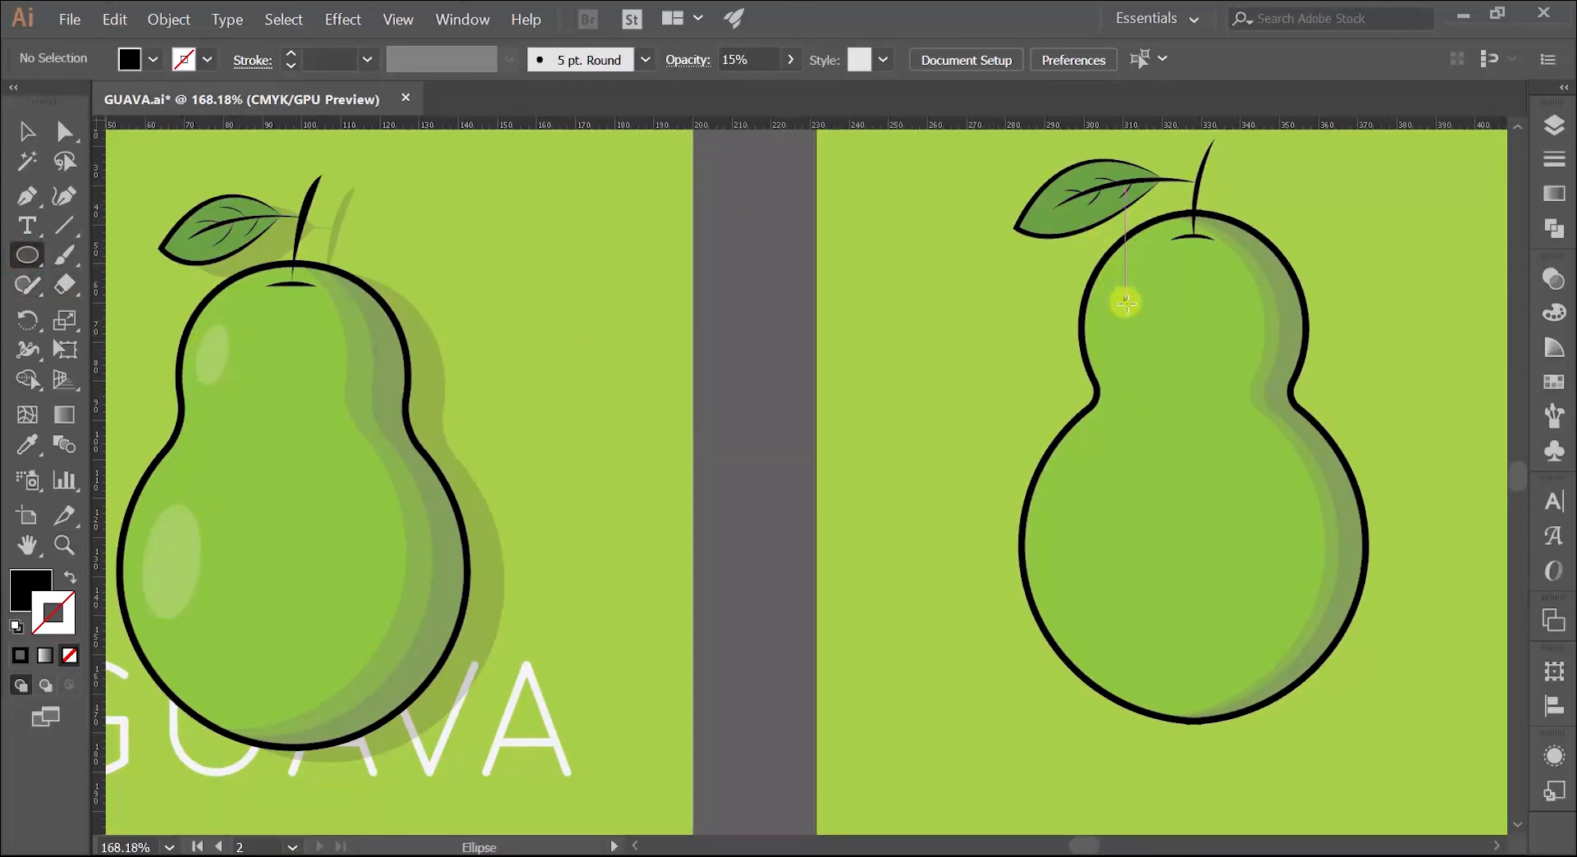
drag(1108, 286, 1141, 354)
click(153, 59)
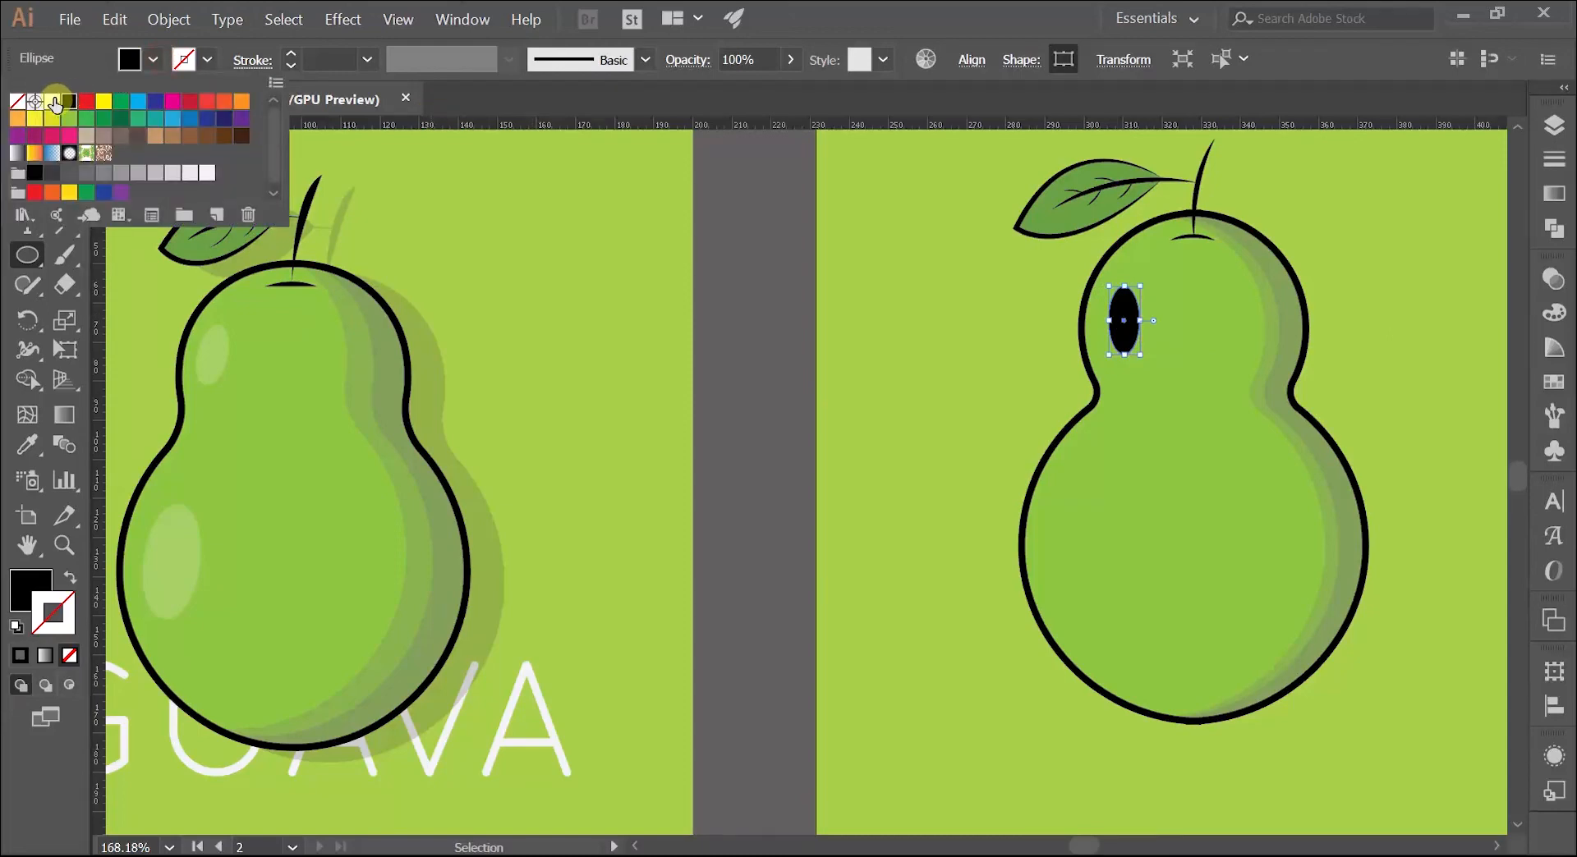
click(52, 101)
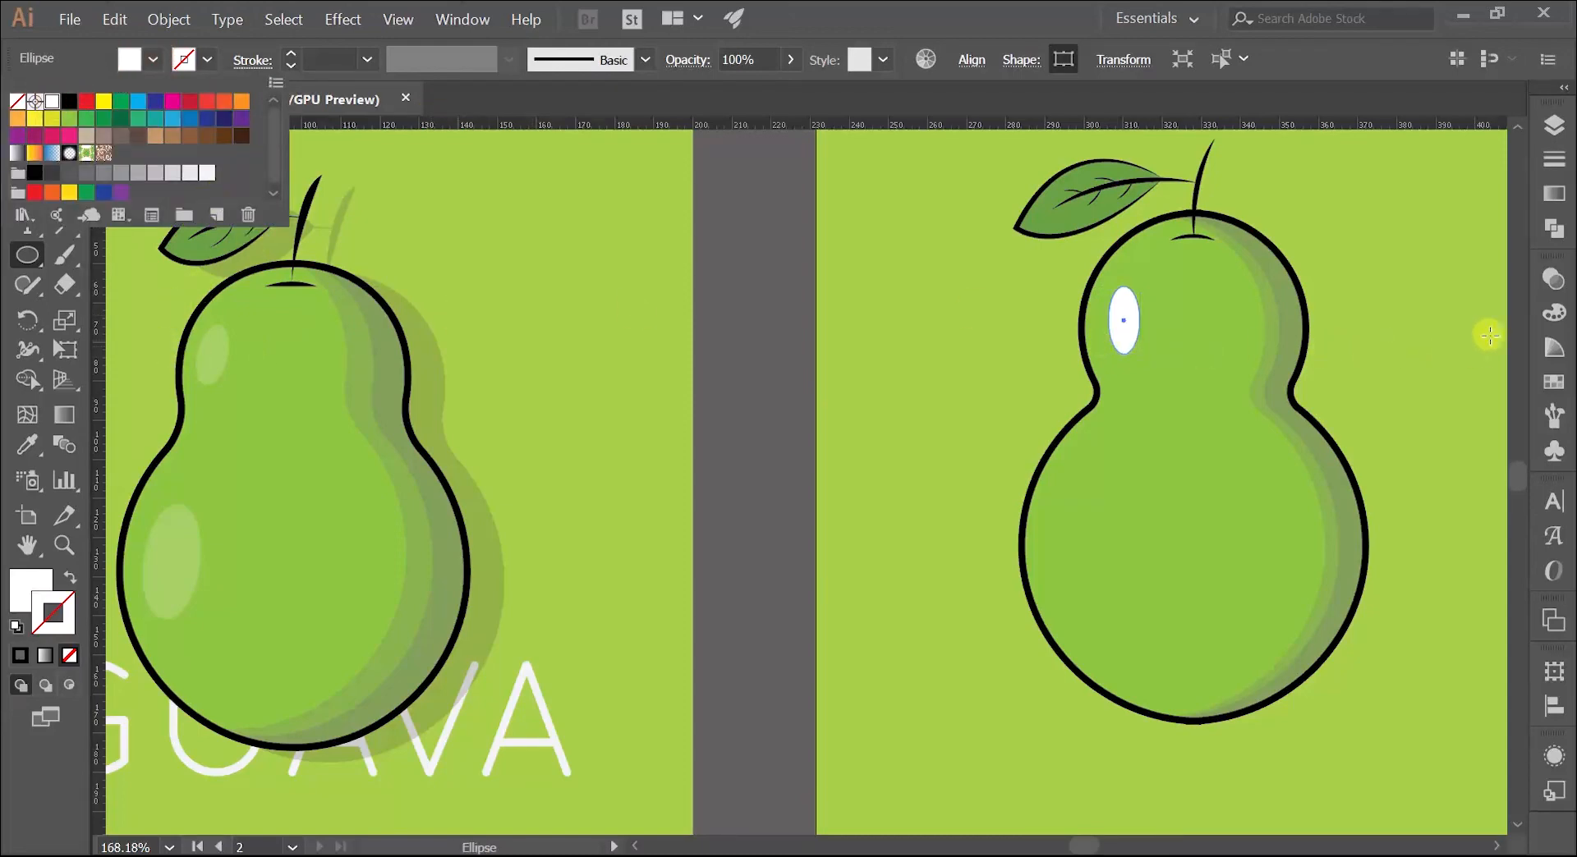
Step: Lower the white highlight ellipse's opacity to 30%
click(1547, 285)
click(1548, 277)
click(1475, 303)
drag(1476, 296, 1380, 322)
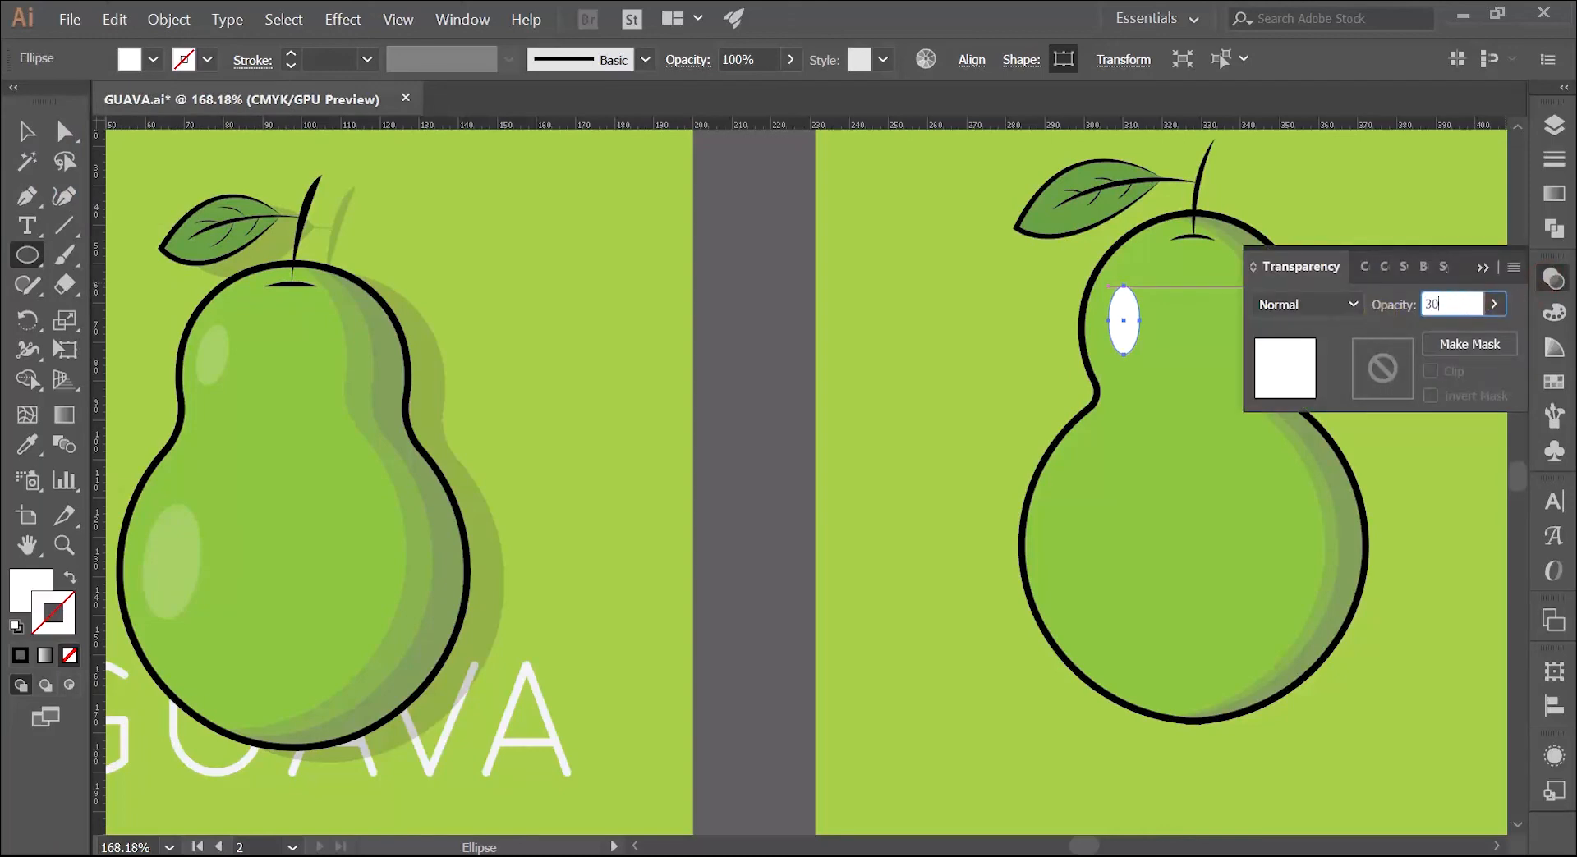
click(1379, 315)
click(1481, 267)
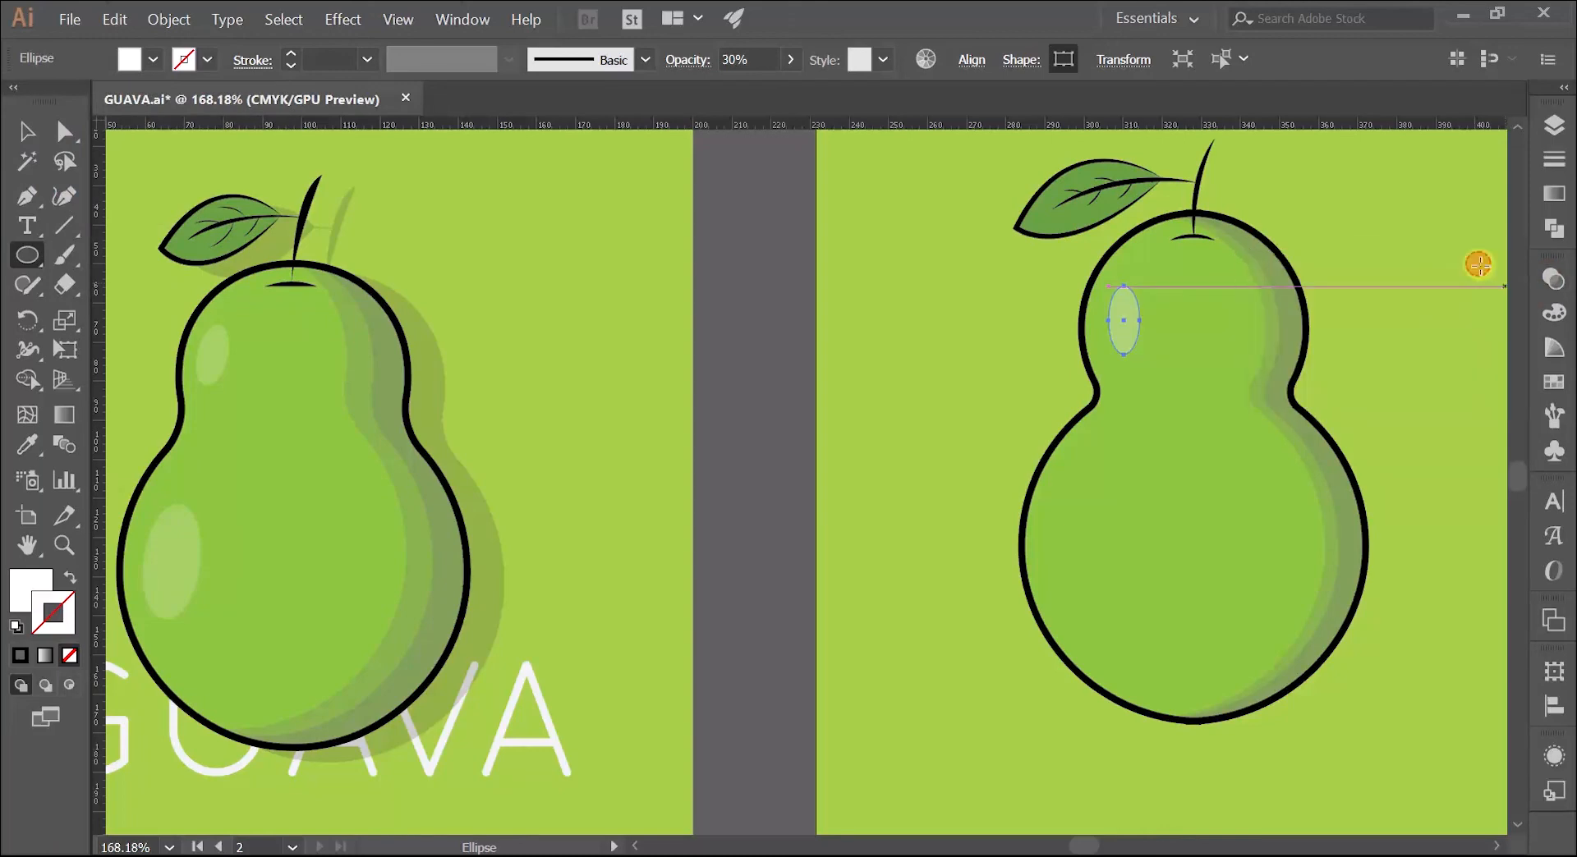
Step: Tilt the highlight ellipse slightly clockwise and duplicate it onto the unshaded side of the guava's lower lobe
key(z)
drag(1095, 287, 1249, 274)
key(v)
drag(1167, 350, 1097, 372)
key(z)
drag(1170, 317, 1280, 298)
key(v)
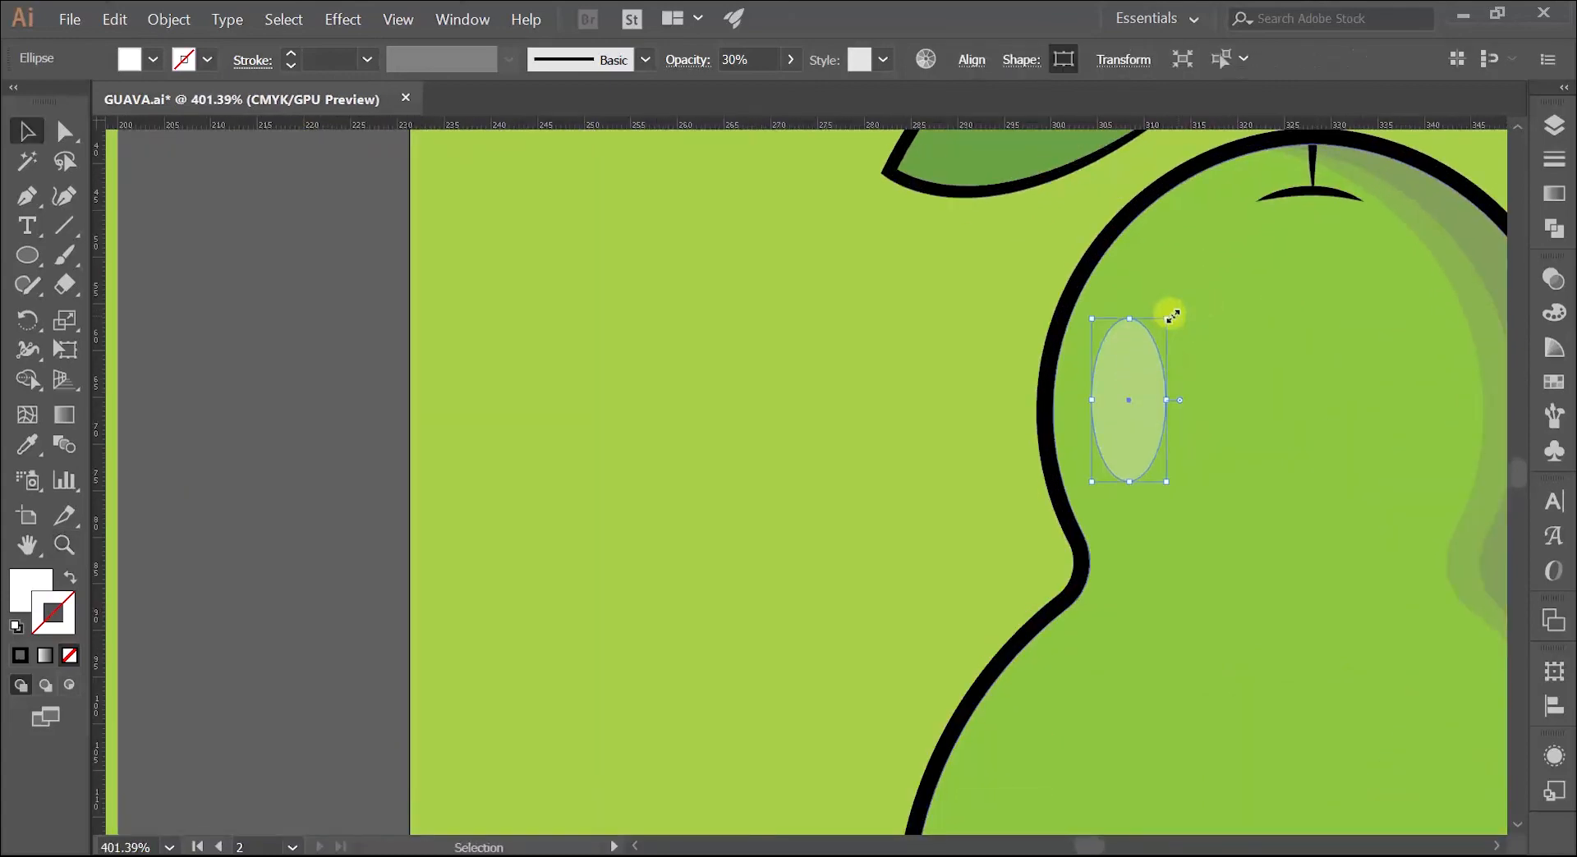
drag(1176, 317, 1116, 598)
Step: Enlarge the lower highlight to about 28 mm high and adjust its position inside the guava's outline
key(z)
key(space)
key(v)
drag(1090, 537, 1101, 543)
drag(1108, 602, 1117, 622)
drag(1086, 544, 1091, 546)
click(899, 470)
key(z)
key(space)
mouse_move(1019, 393)
mouse_down()
mouse_move(753, 468)
mouse_move(1027, 417)
mouse_up()
key(space)
drag(1048, 413, 602, 510)
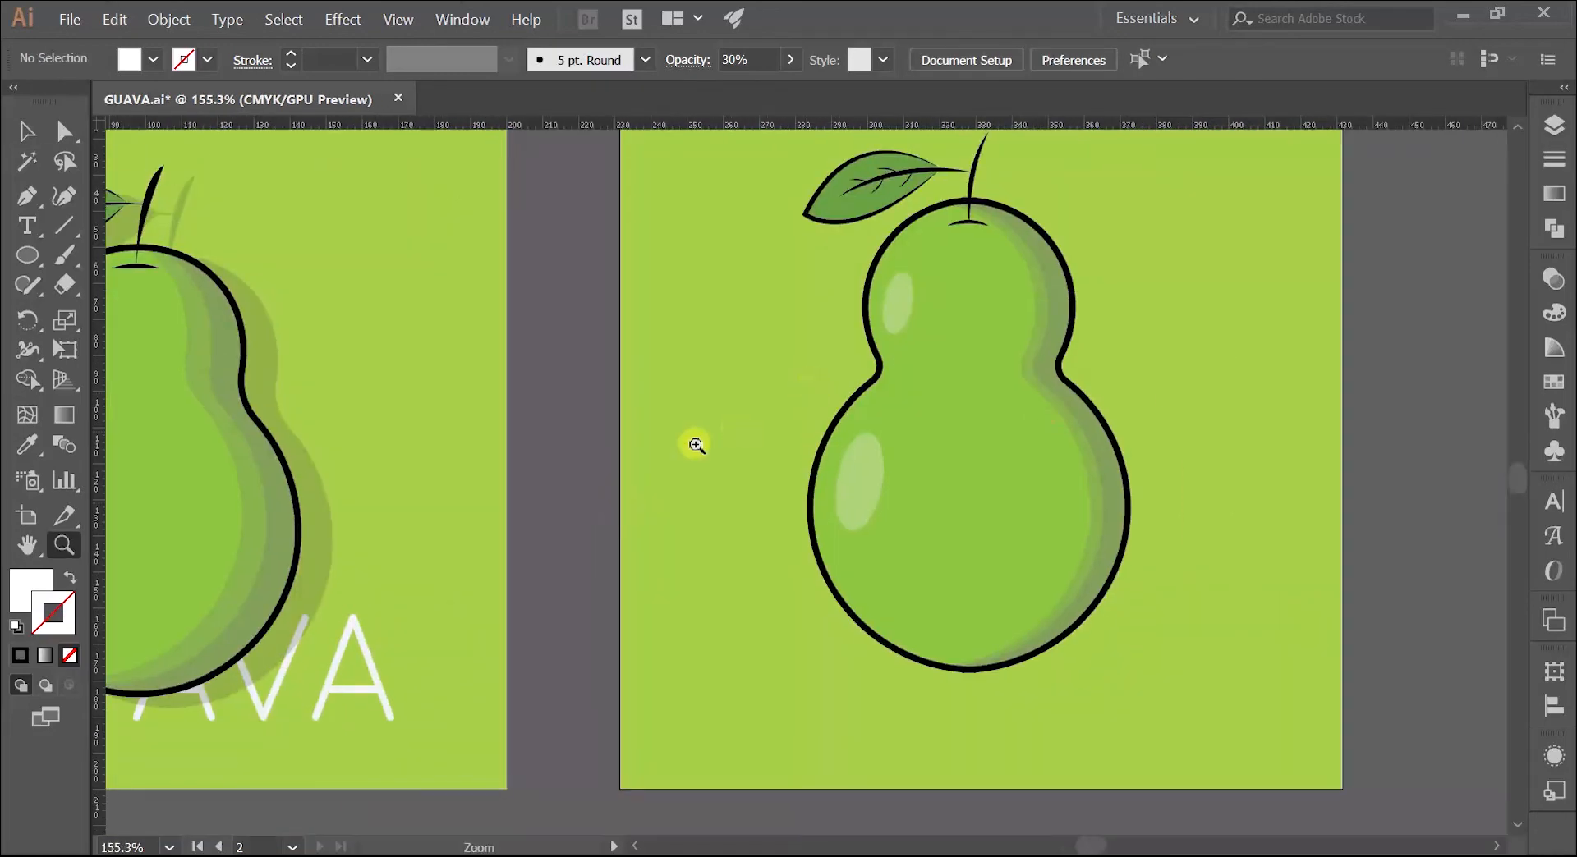
Step: Set the opacity of both white highlight ellipses on the new guava to 20%
key(space)
drag(697, 445, 845, 450)
key(v)
click(1065, 320)
shift+click(1032, 487)
click(1553, 279)
click(1456, 302)
drag(1456, 302, 1392, 330)
text(20)
click(1393, 335)
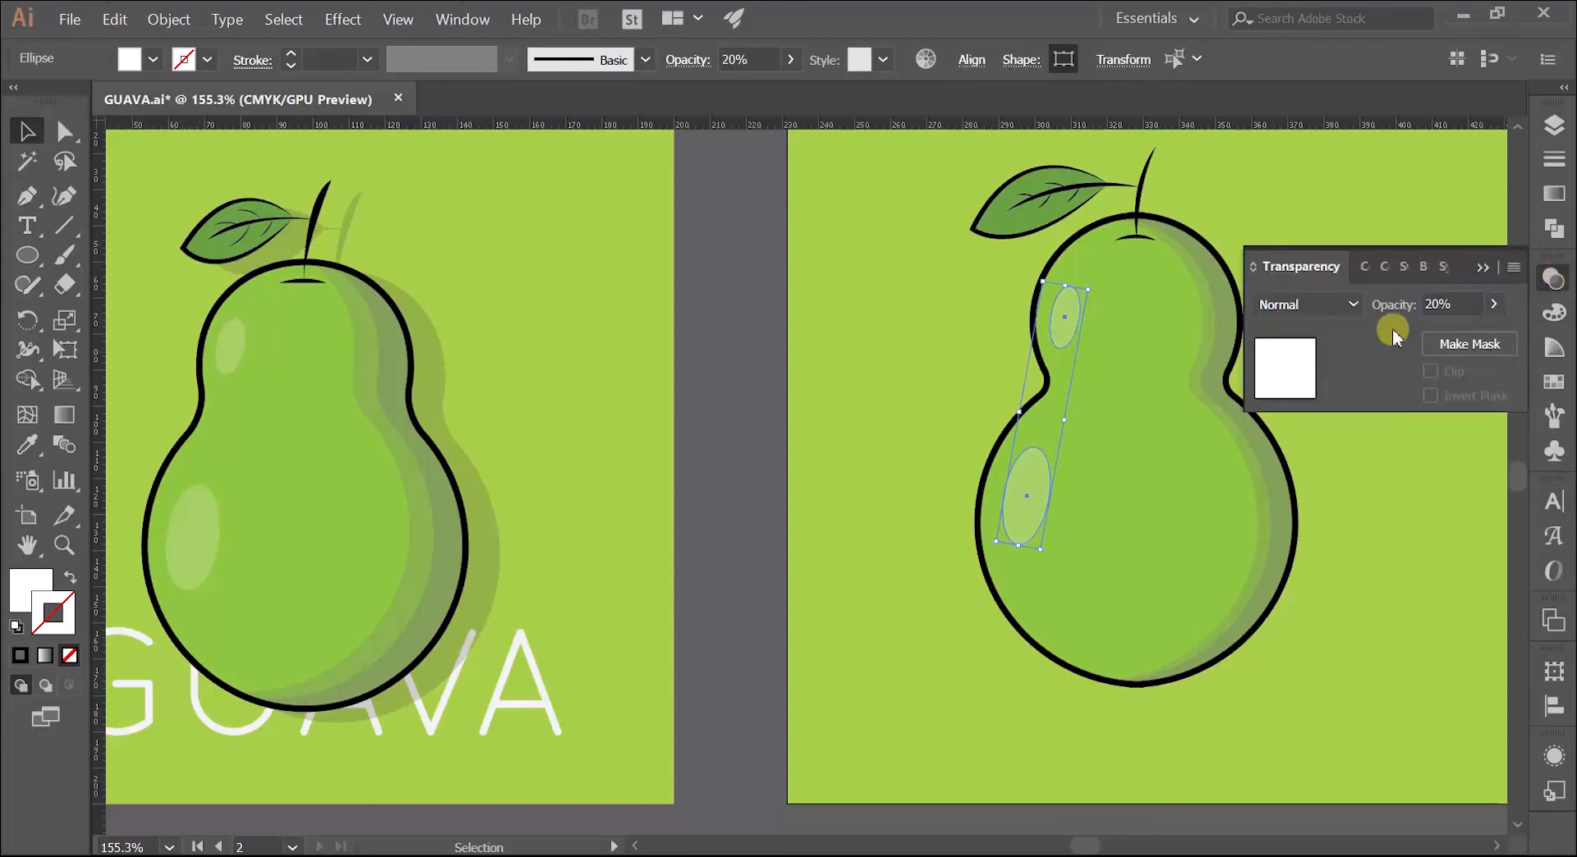
click(1482, 267)
click(1365, 337)
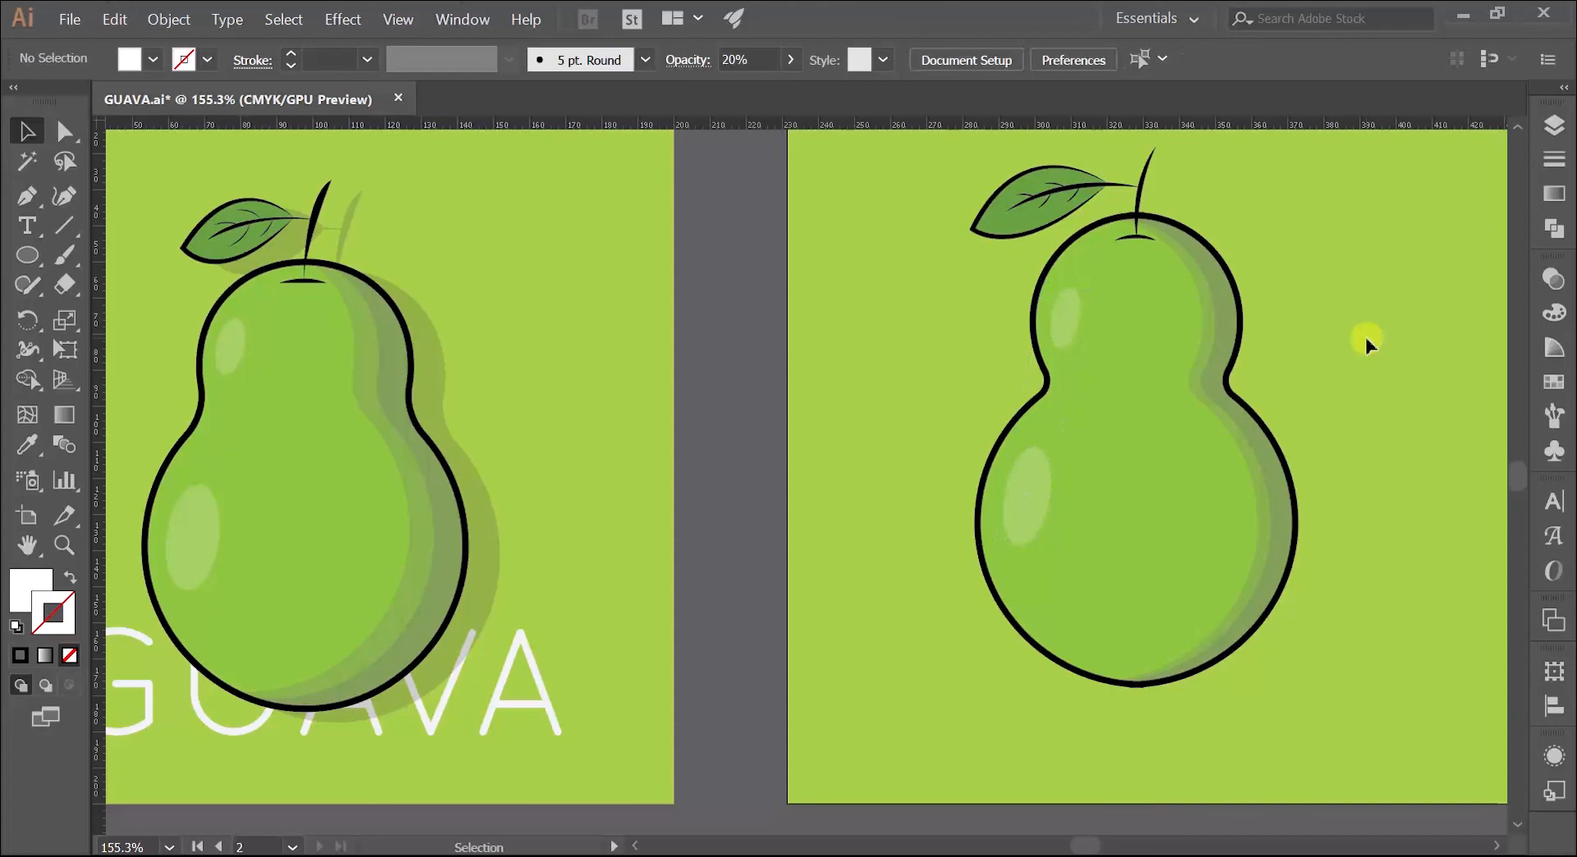
key(z)
drag(1374, 342, 1304, 345)
drag(1107, 462, 1215, 456)
key(v)
click(1132, 447)
drag(1133, 491, 1037, 481)
click(885, 605)
key(z)
key(space)
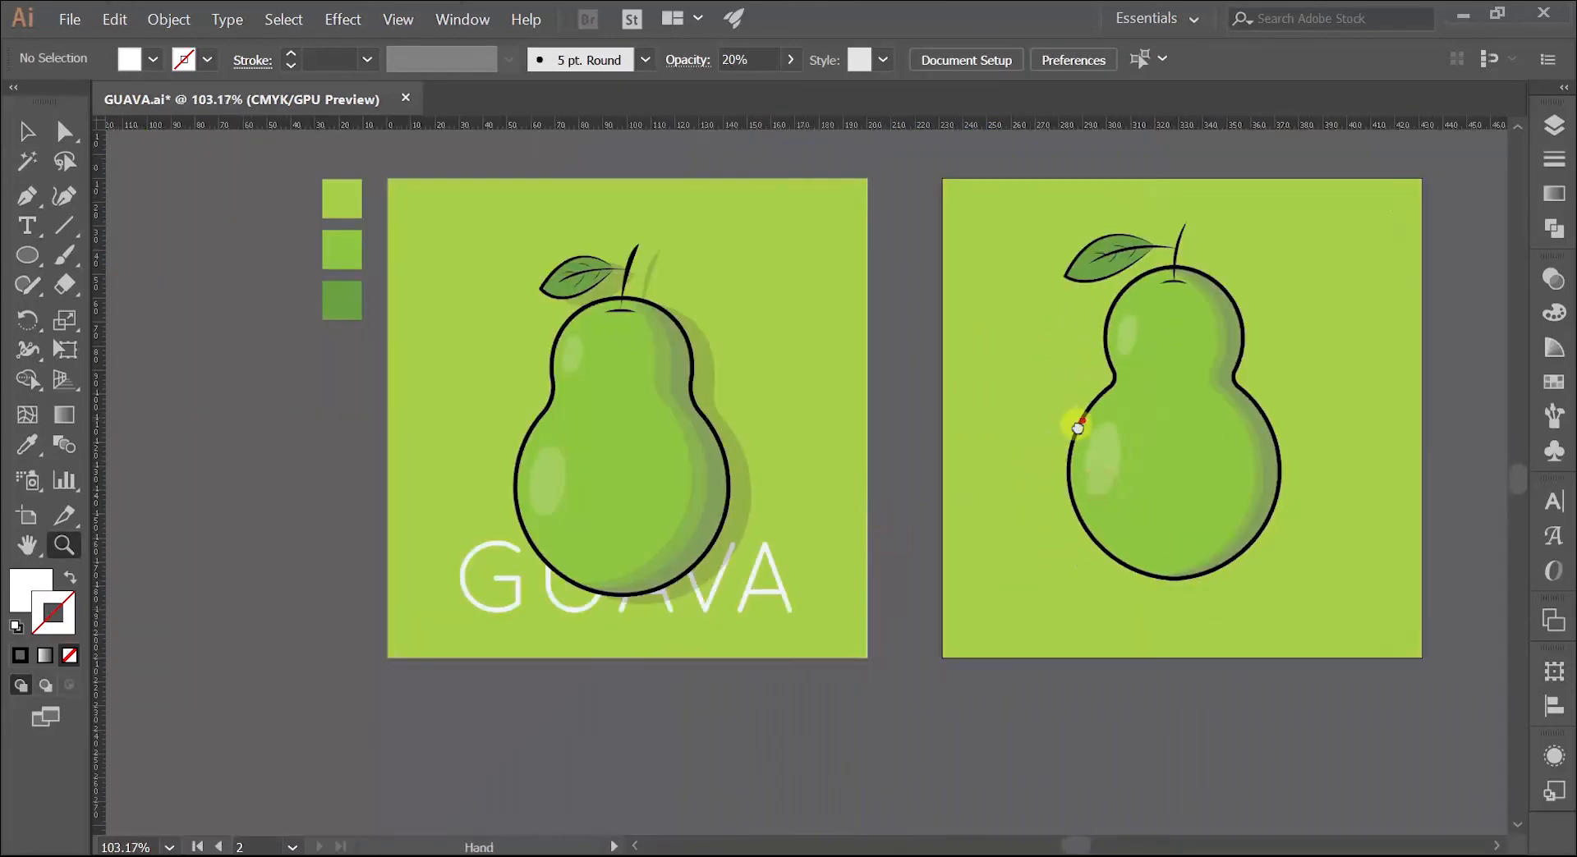
drag(1077, 428, 866, 493)
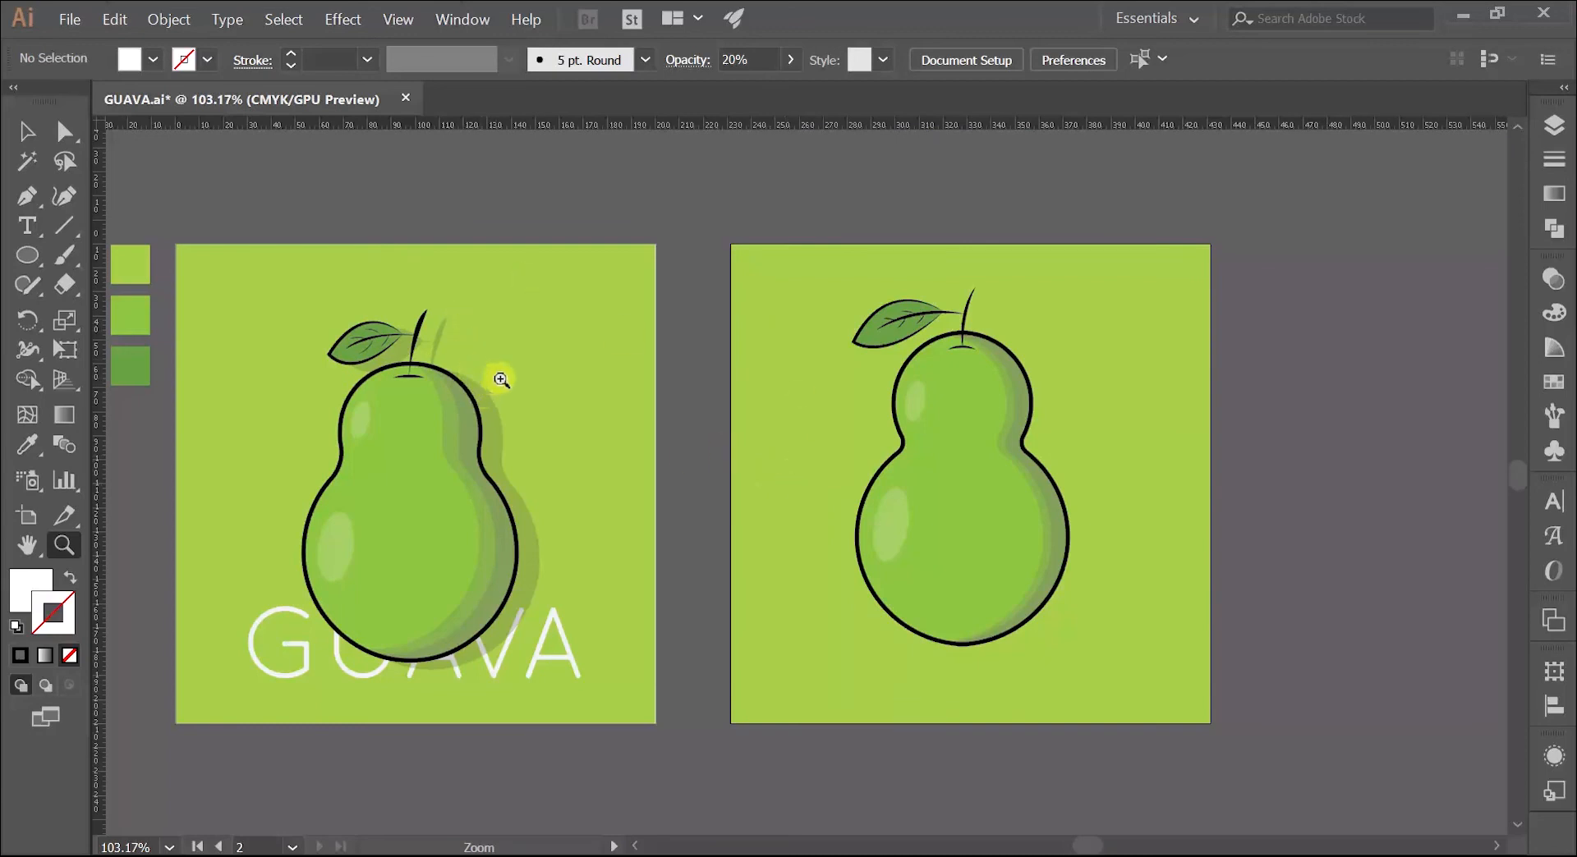
Step: Duplicate the complete new guava, including its leaf and stem, onto the empty canvas beside its artboard
key(space)
drag(776, 387, 485, 321)
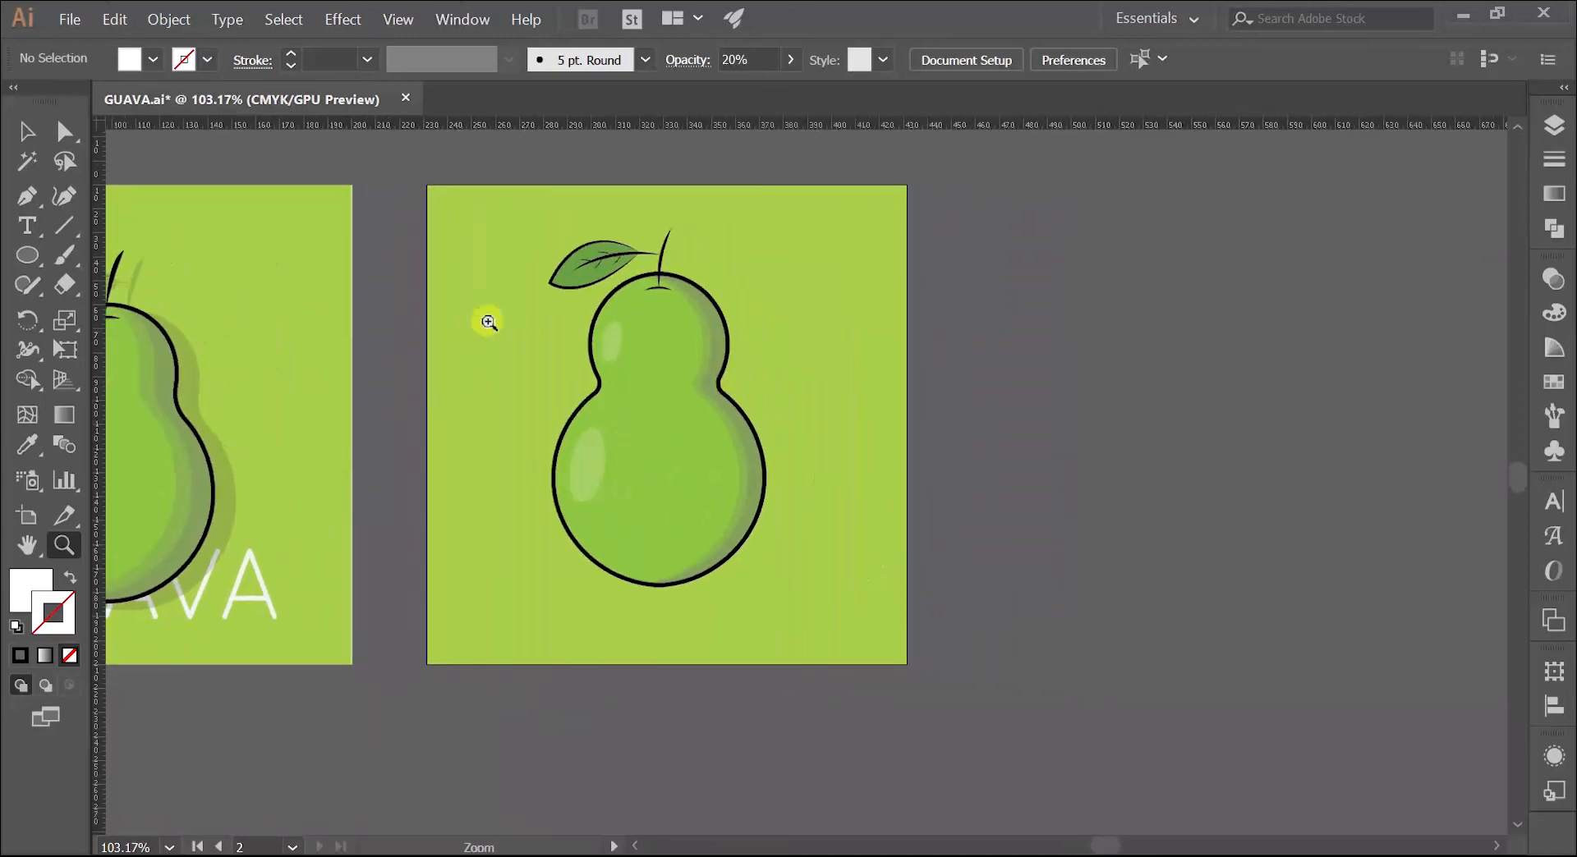
key(v)
drag(495, 211, 761, 466)
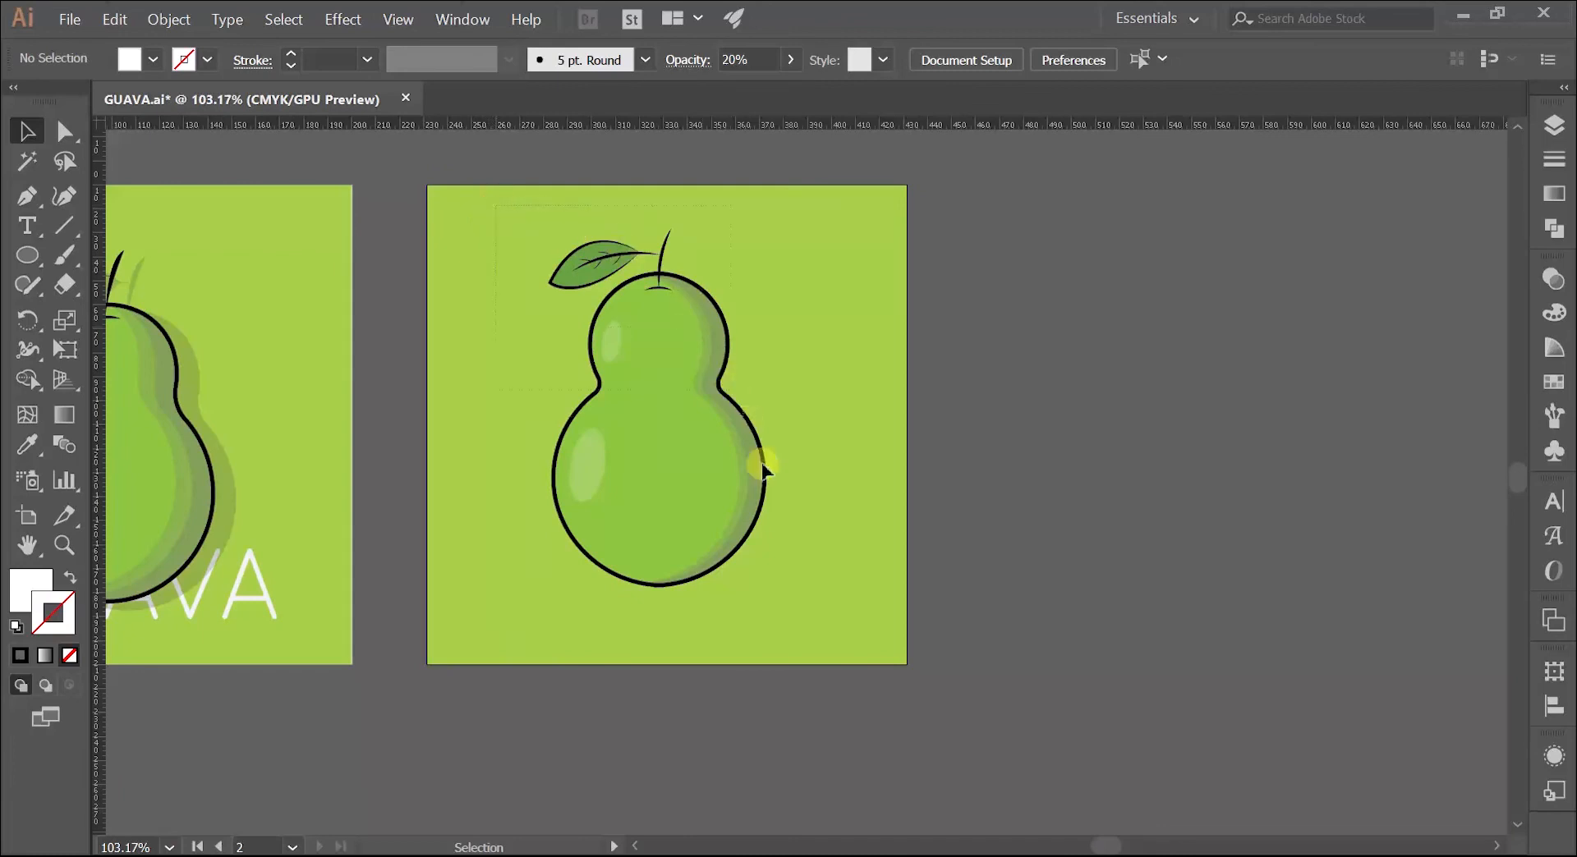
drag(816, 612, 816, 612)
drag(668, 497, 1115, 466)
Step: Expand the guava copy's appearance and objects, and unite all its parts into a single silhouette
click(161, 20)
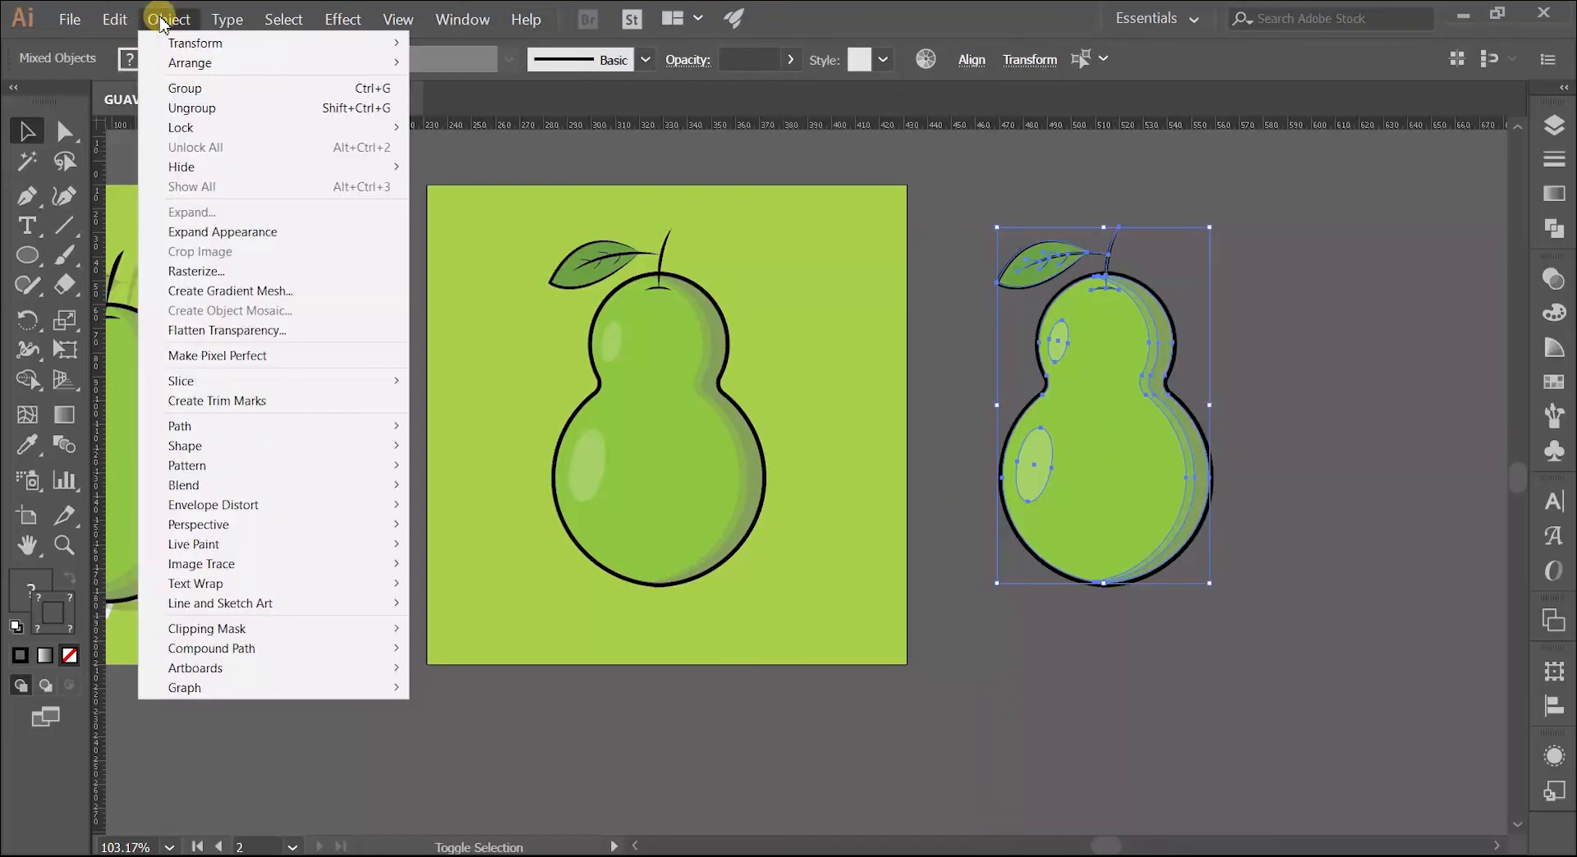
click(246, 233)
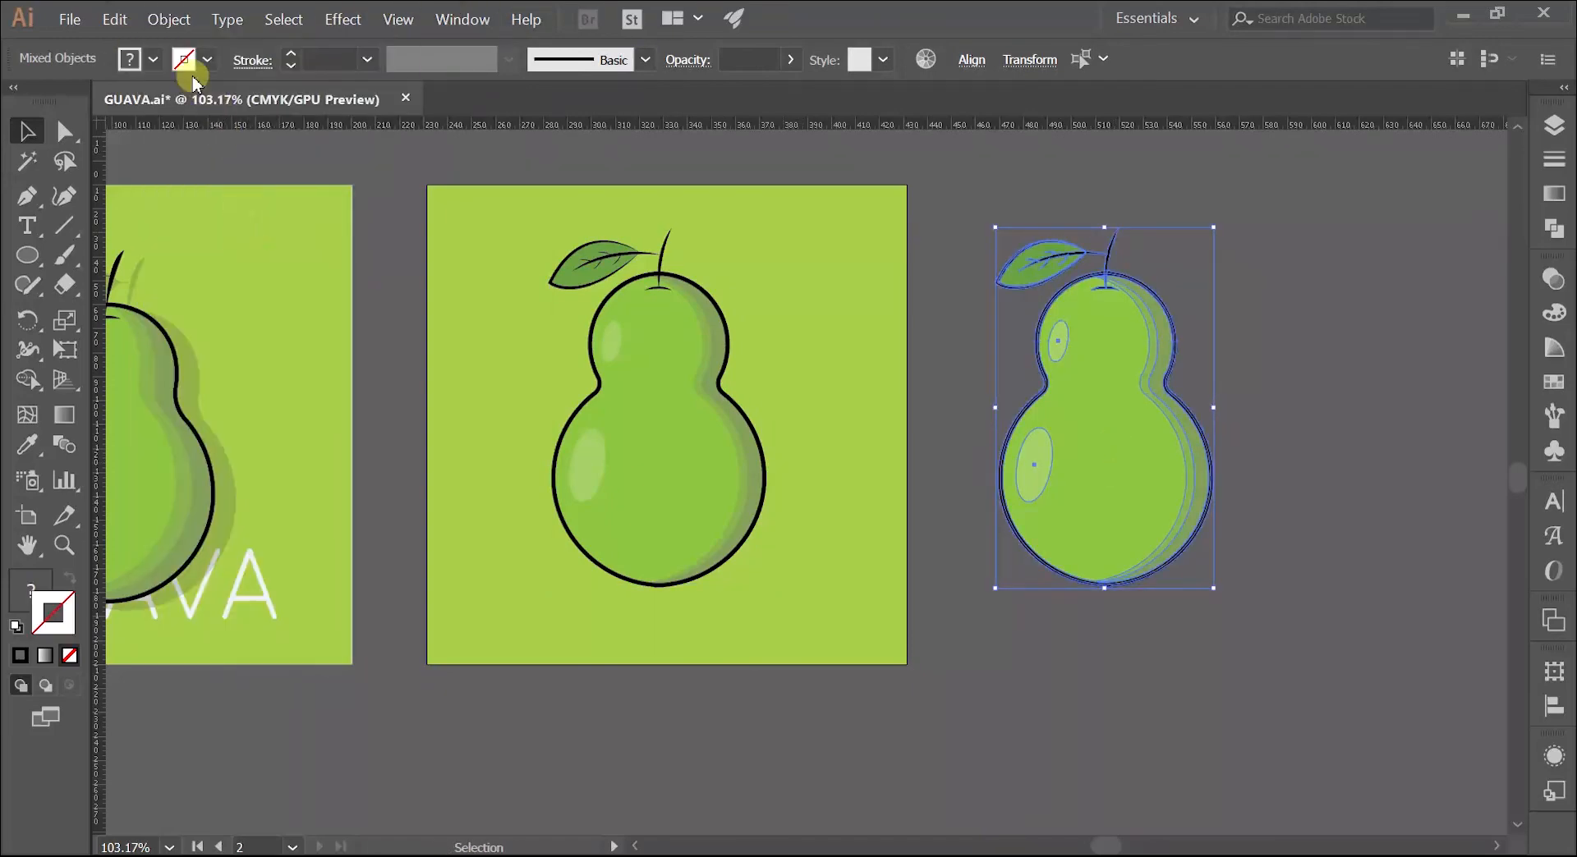
click(158, 19)
click(201, 213)
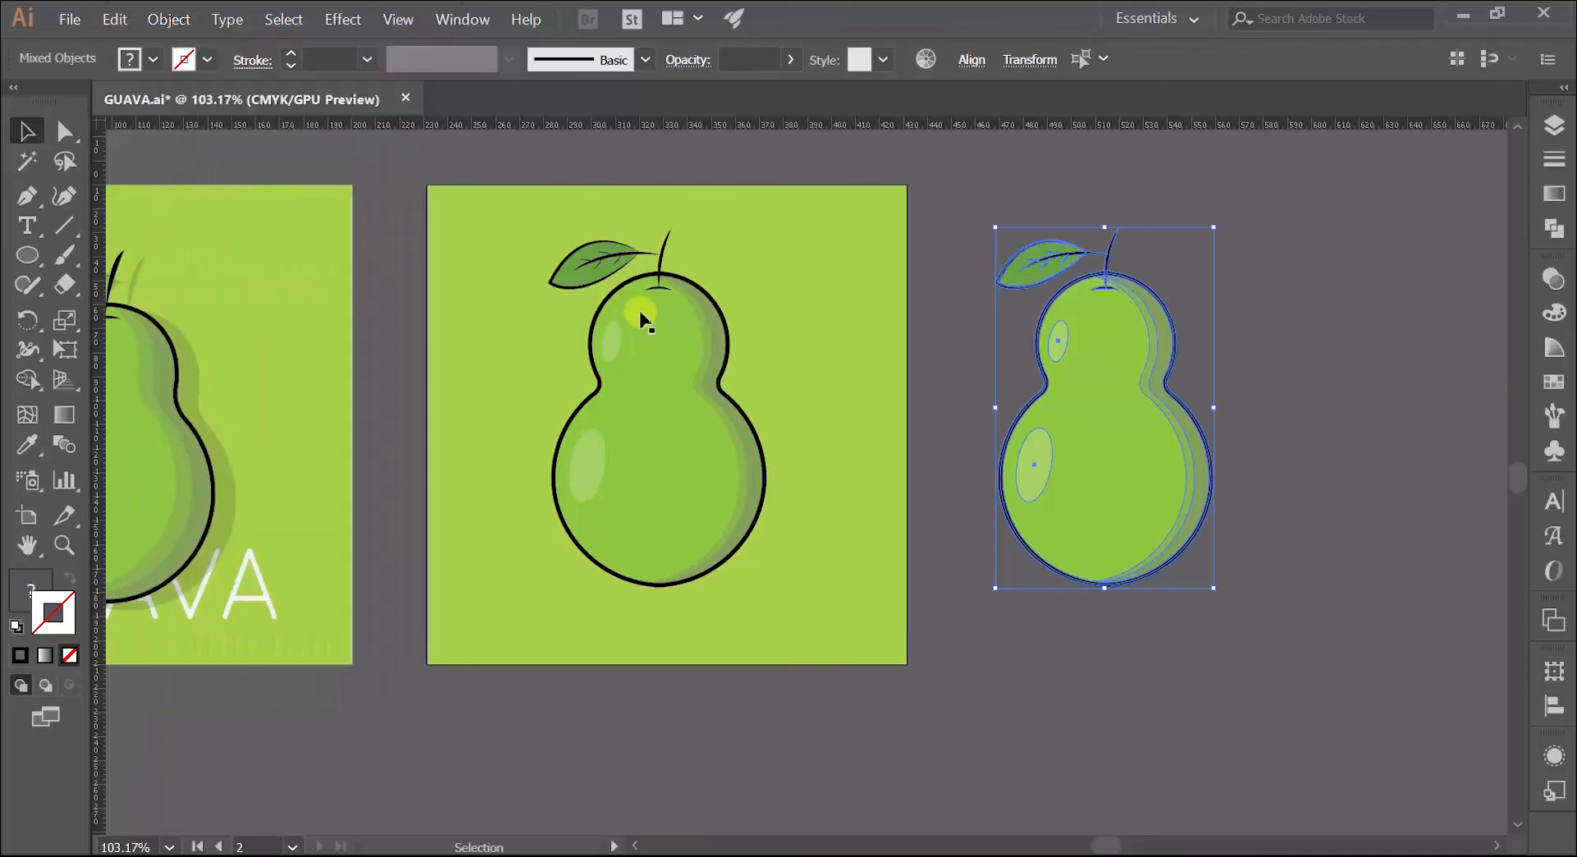
click(1549, 229)
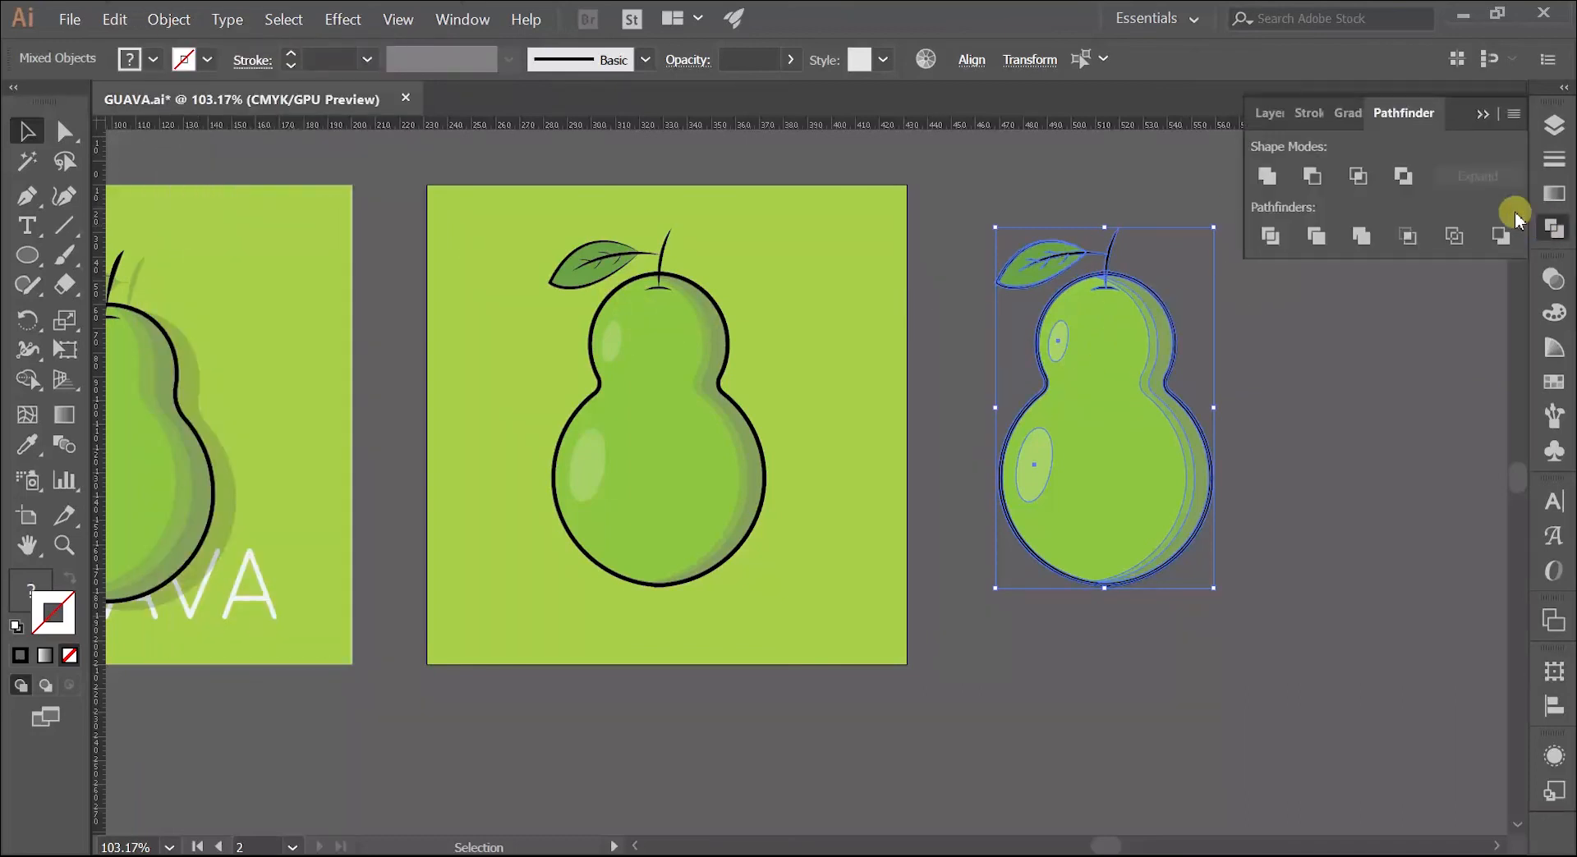
click(1273, 179)
click(1008, 240)
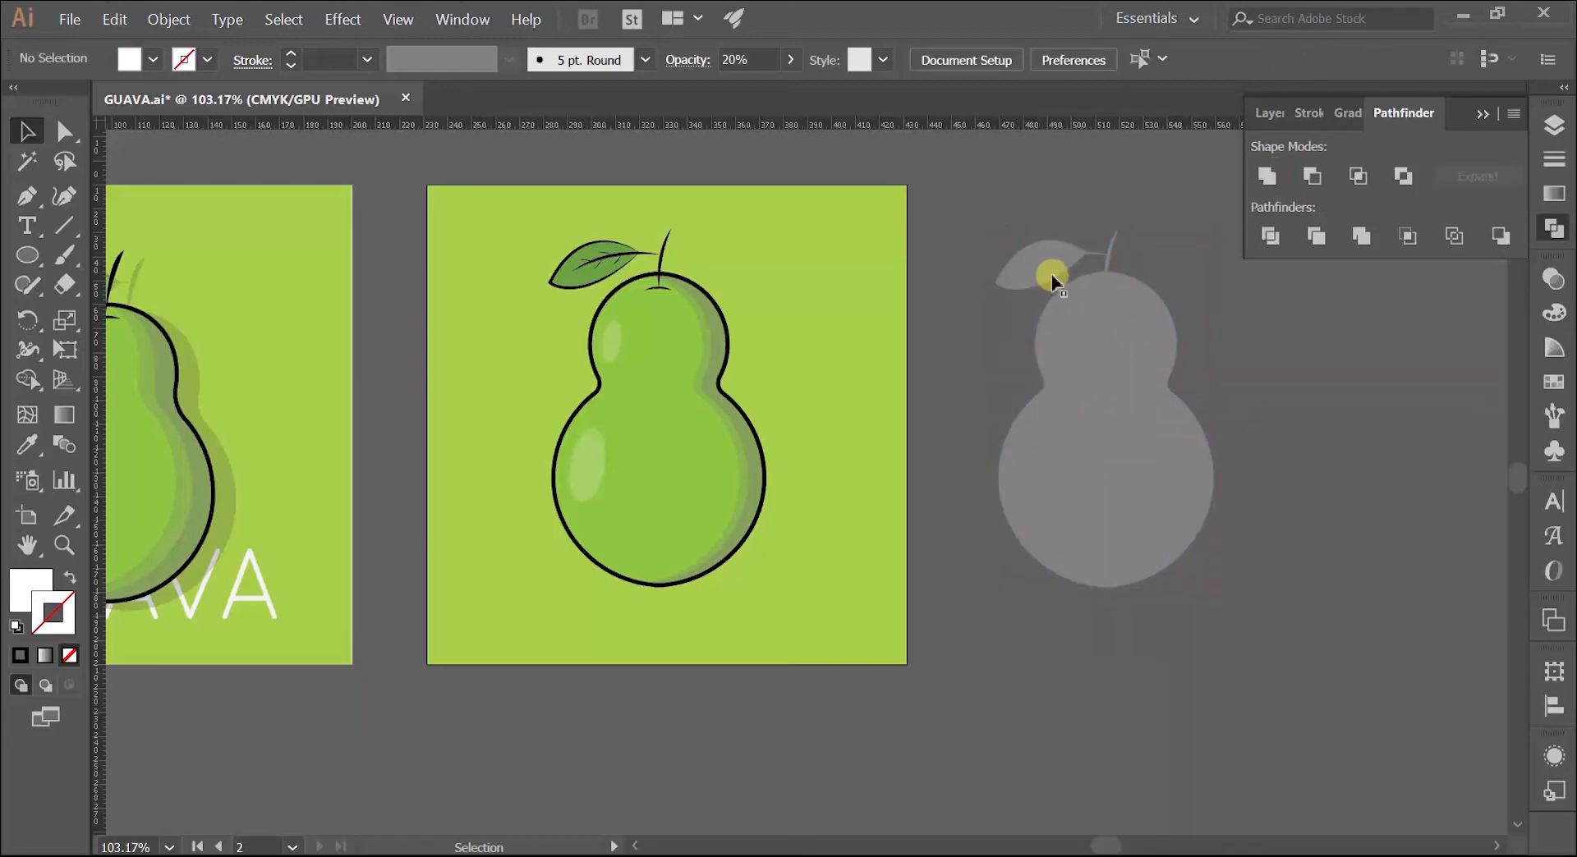
Step: Move the united silhouette so it partly overlaps the new guava and fill it black
drag(1100, 420, 813, 431)
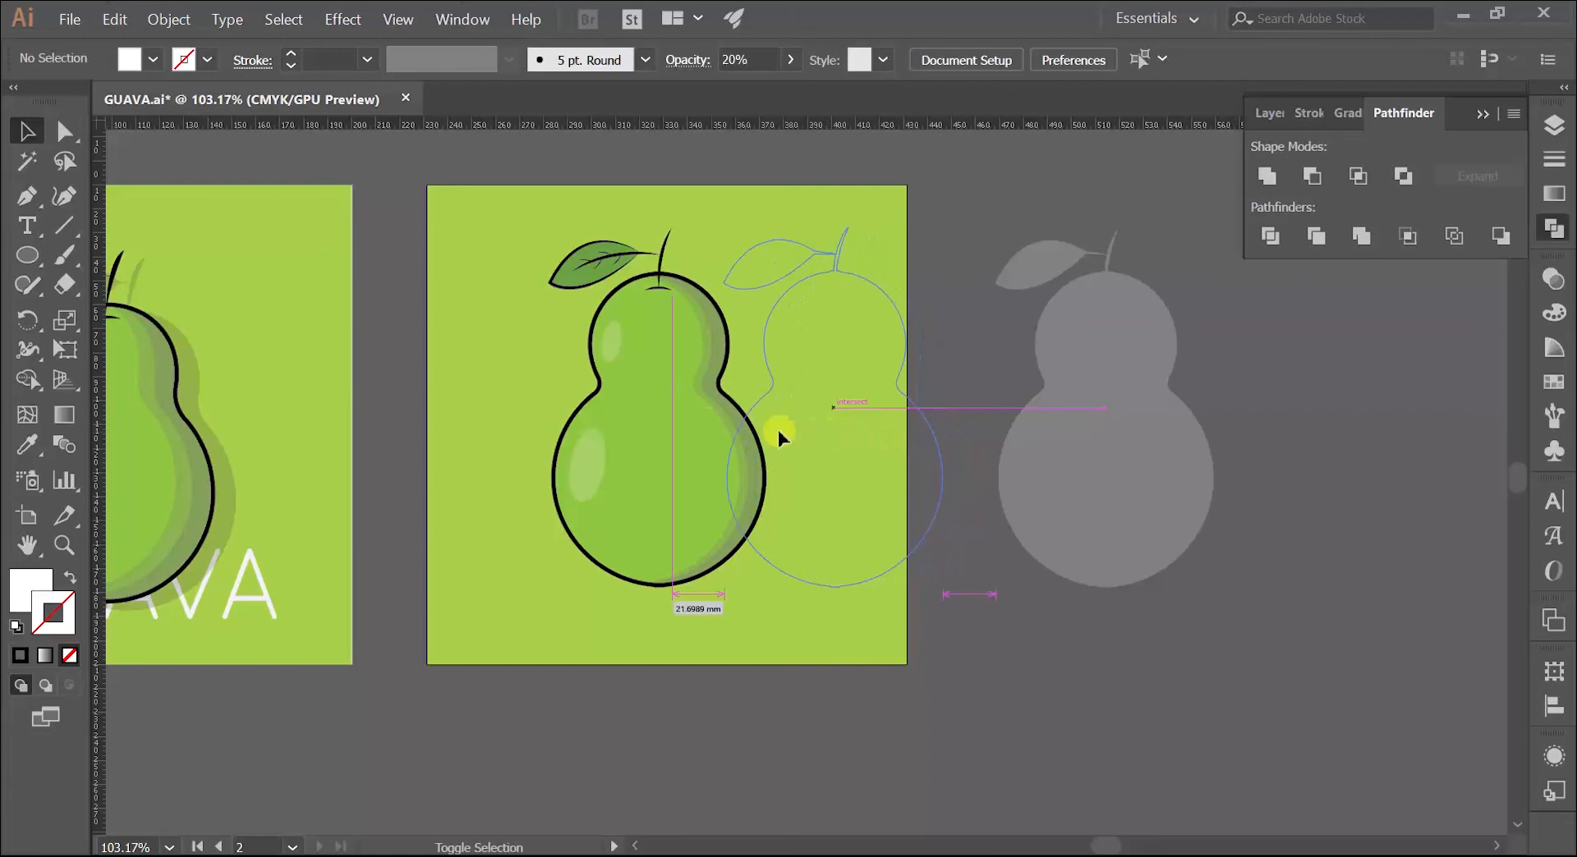
click(153, 60)
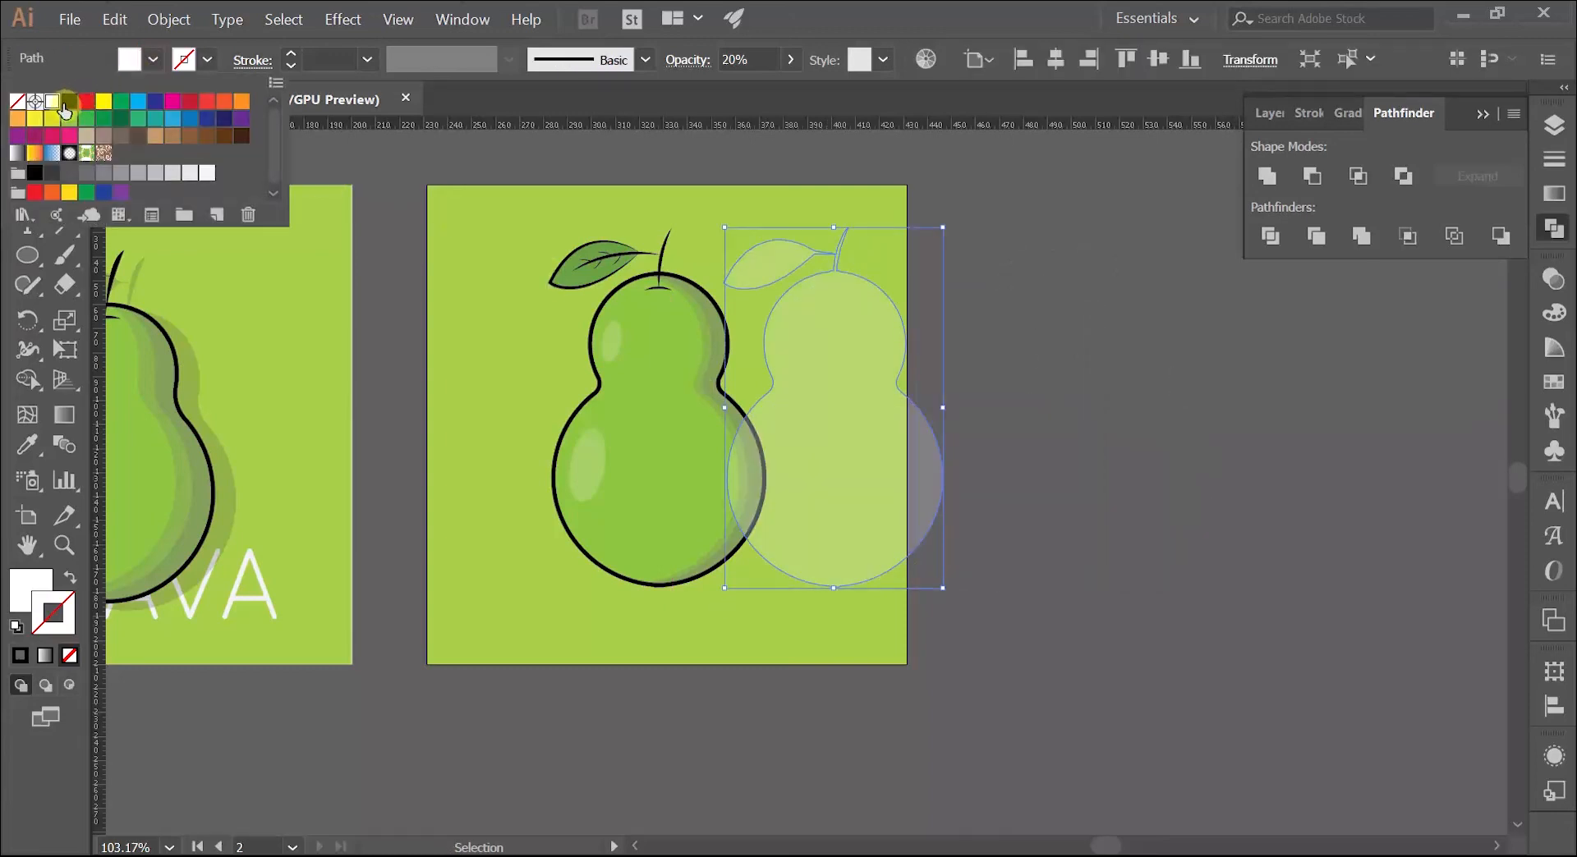
click(69, 102)
click(503, 406)
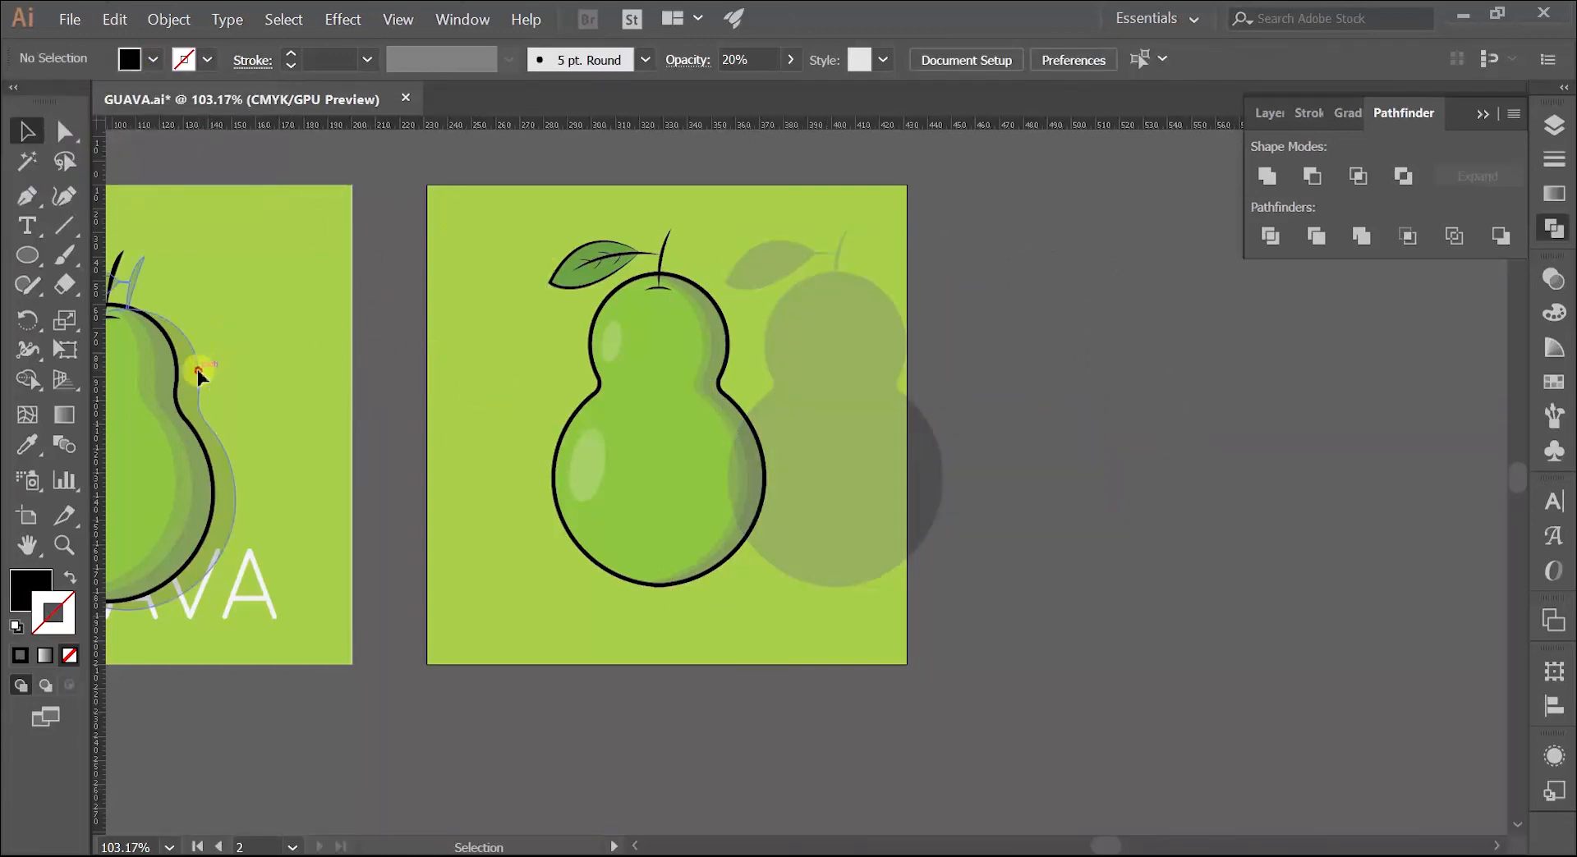
Step: Check the reference shadow's opacity, and send the new guava's black silhouette backward in the stacking order
click(197, 368)
click(1551, 277)
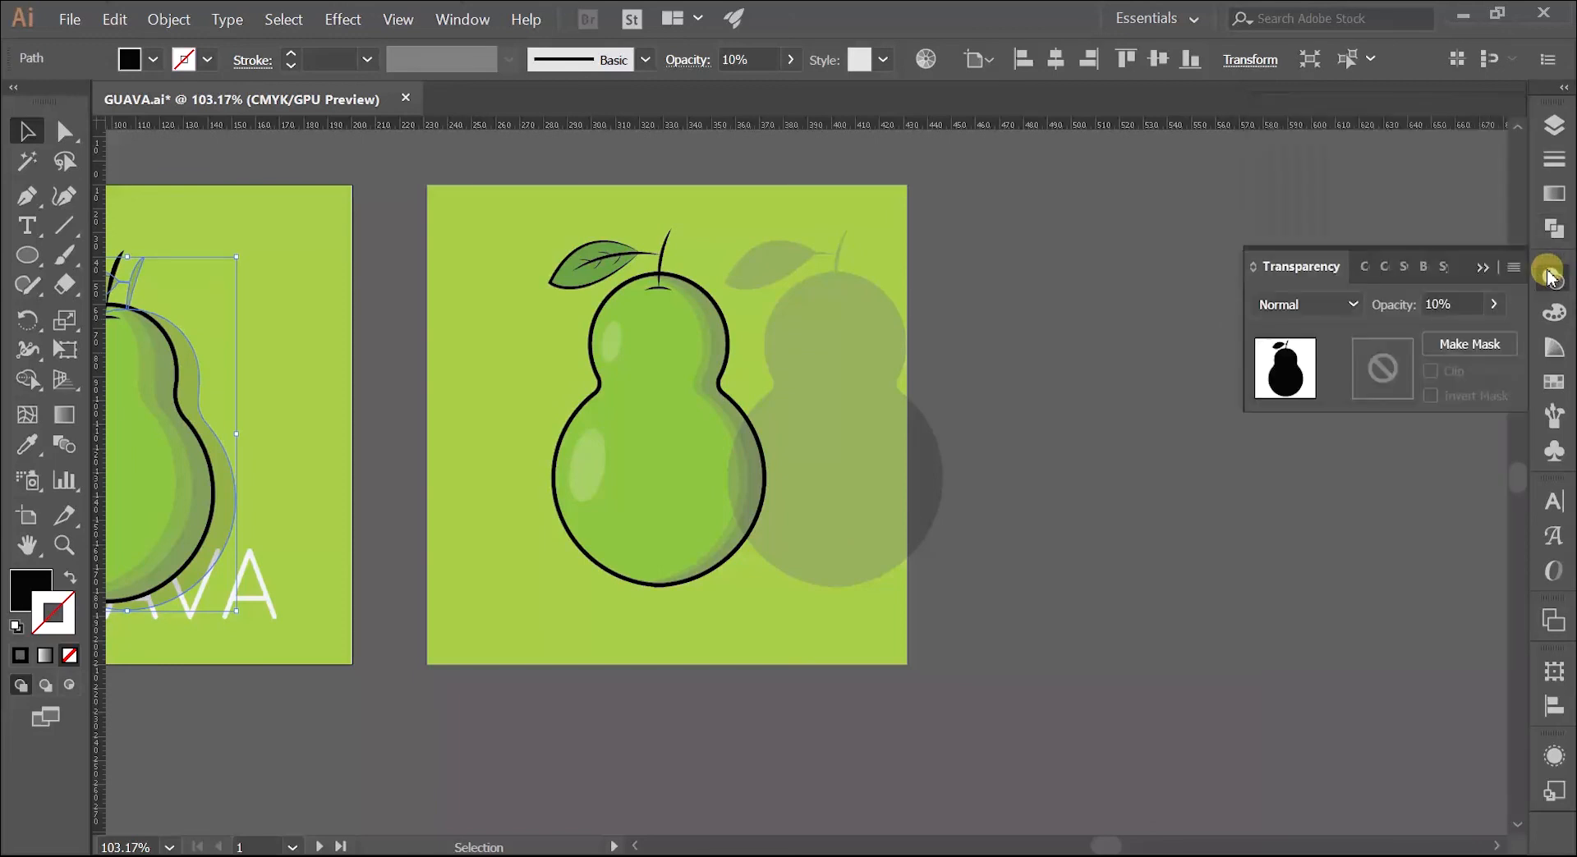
click(854, 351)
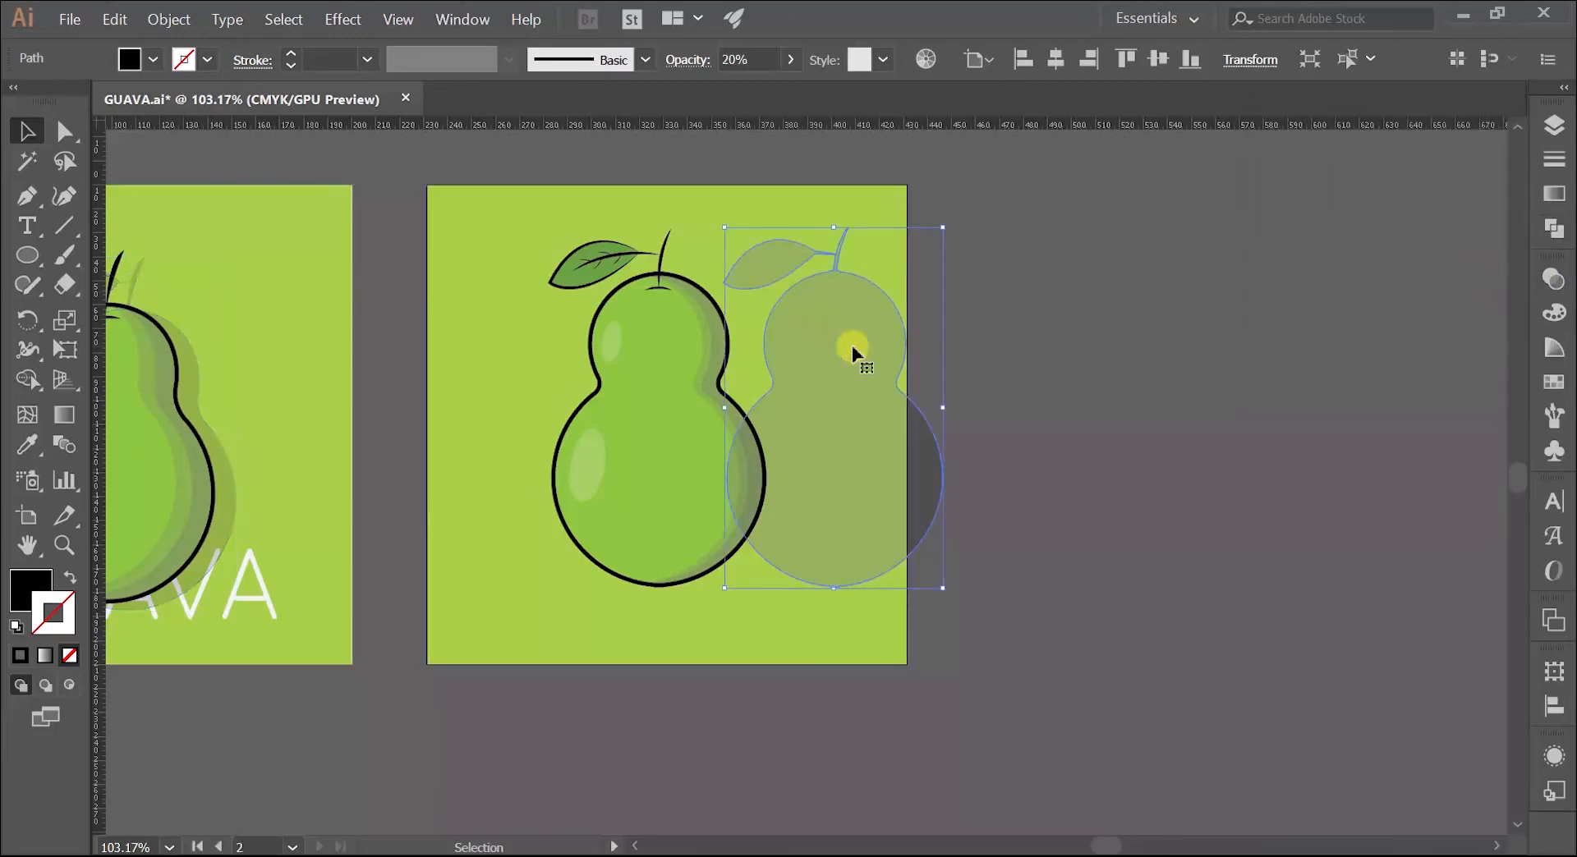
right_click(855, 352)
mouse_move(1019, 625)
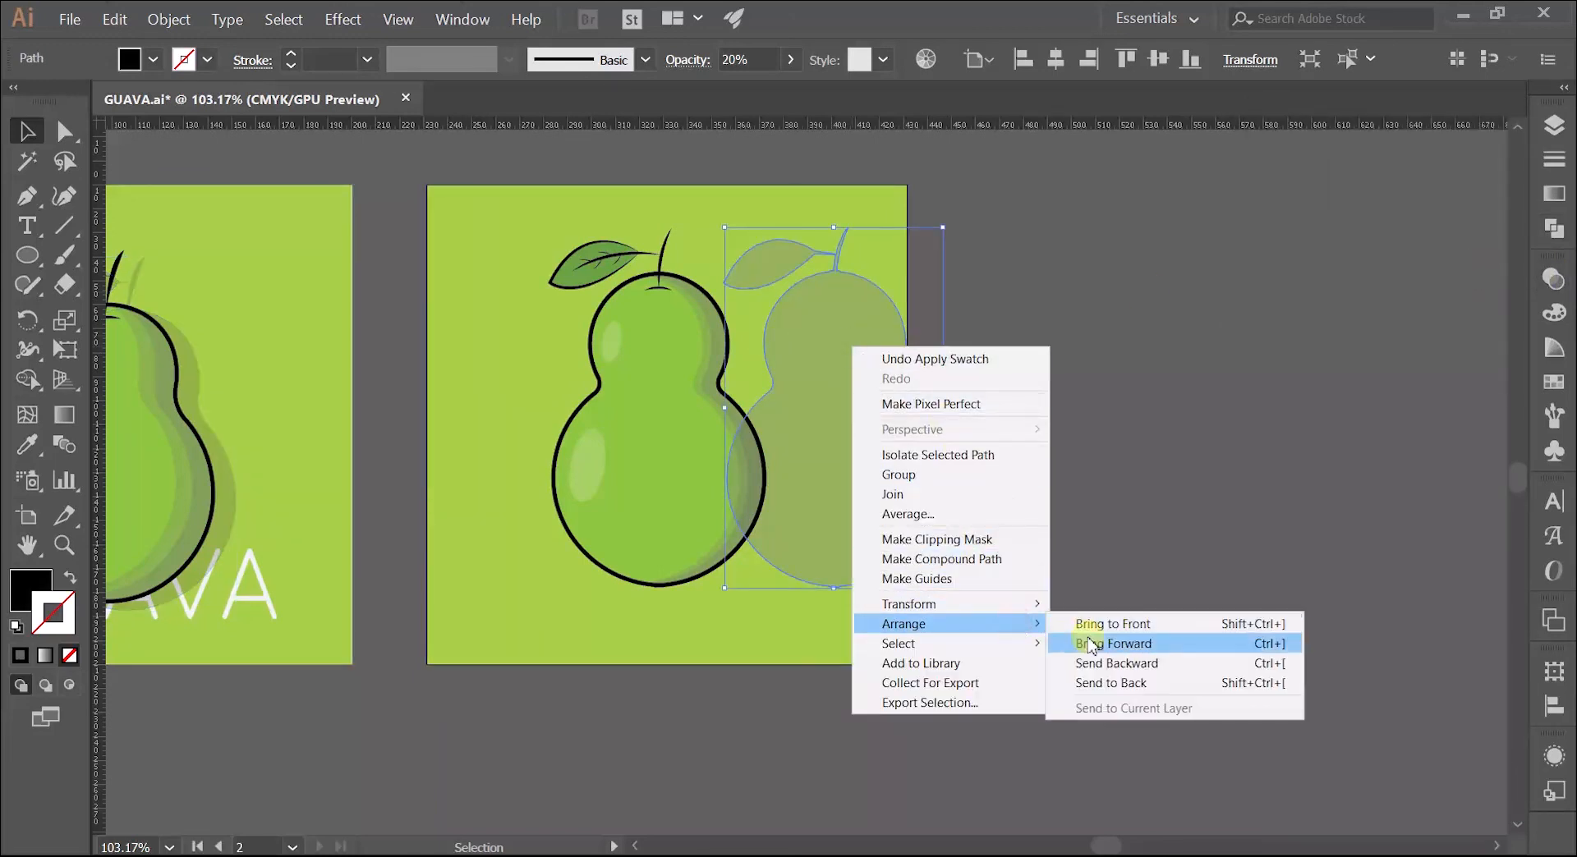
click(1105, 663)
click(1093, 509)
Step: Lower the black silhouette's opacity to 10%
key(z)
click(773, 395)
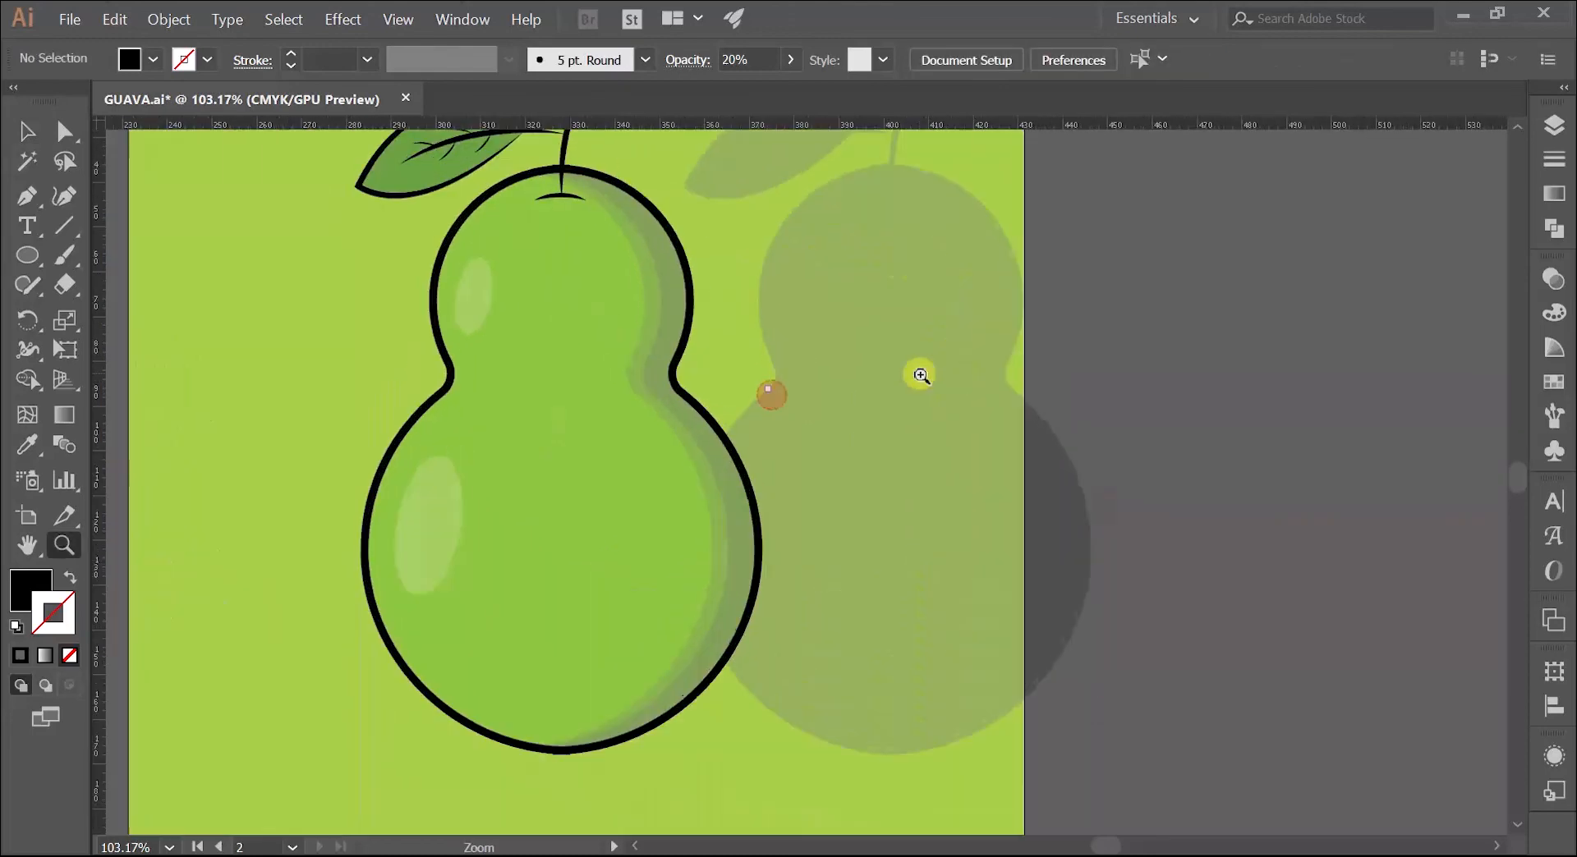
key(v)
click(921, 375)
click(1553, 279)
click(1438, 304)
text(10)
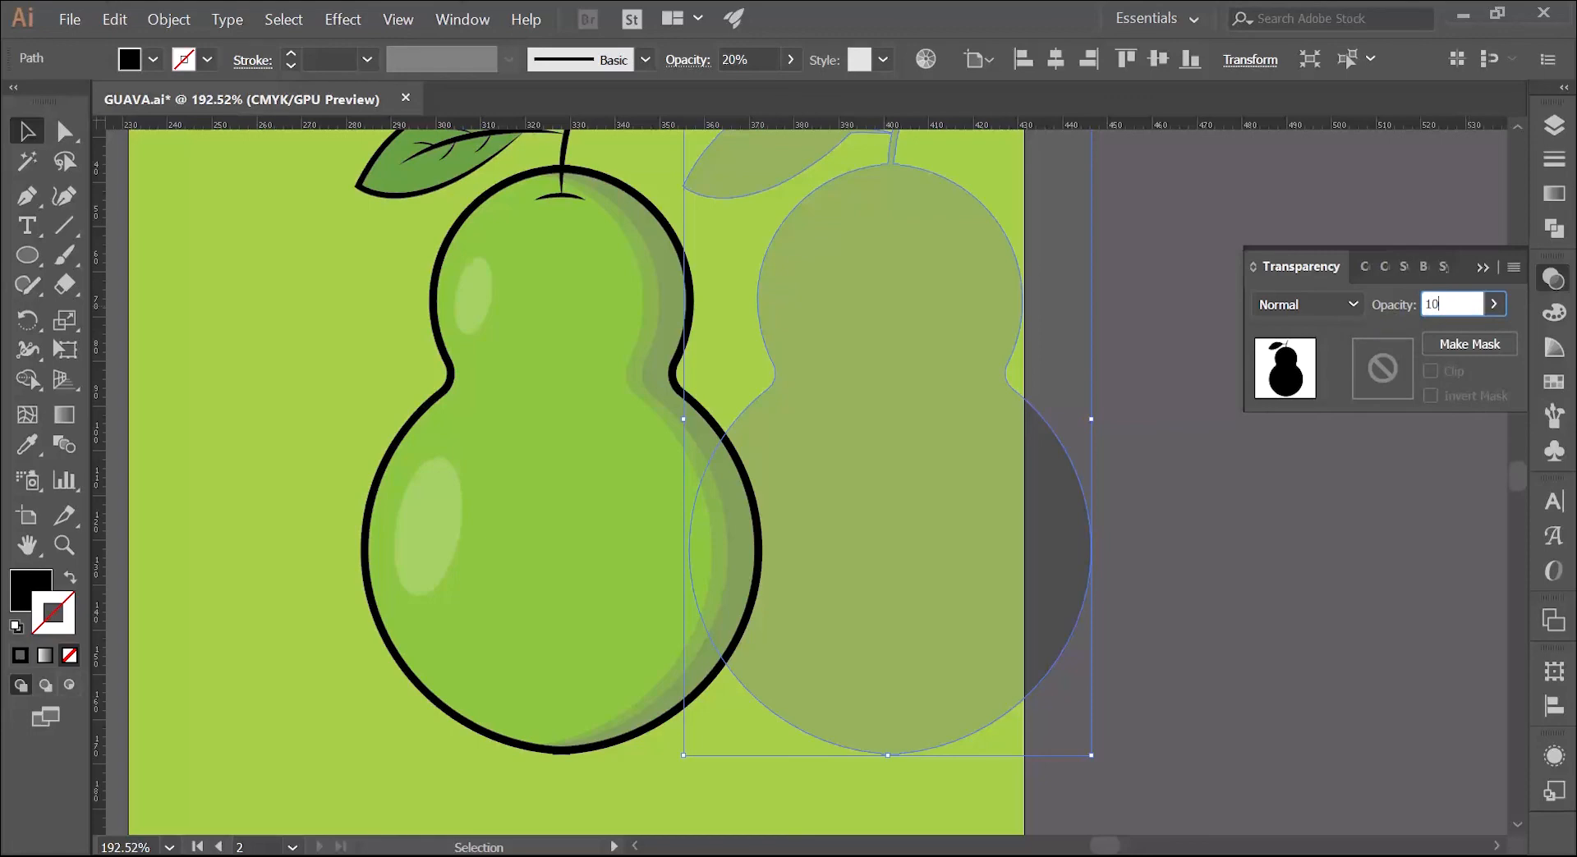
click(1324, 331)
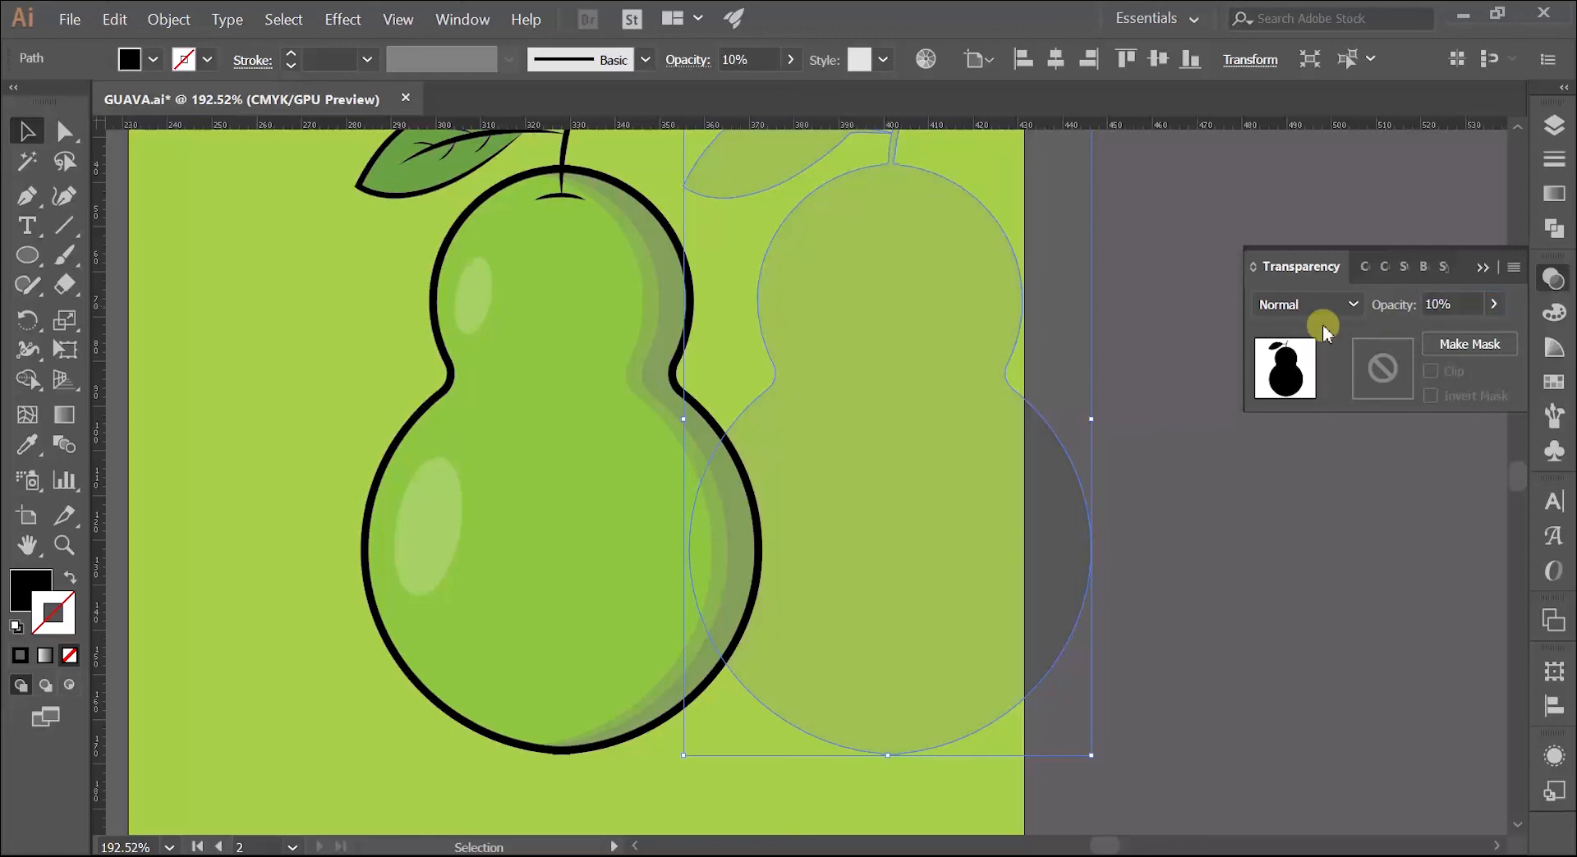
click(1482, 267)
Step: Place the silhouette behind the new guava as a drop shadow, offset slightly to the right and downward
drag(812, 526, 974, 683)
drag(1080, 567, 792, 634)
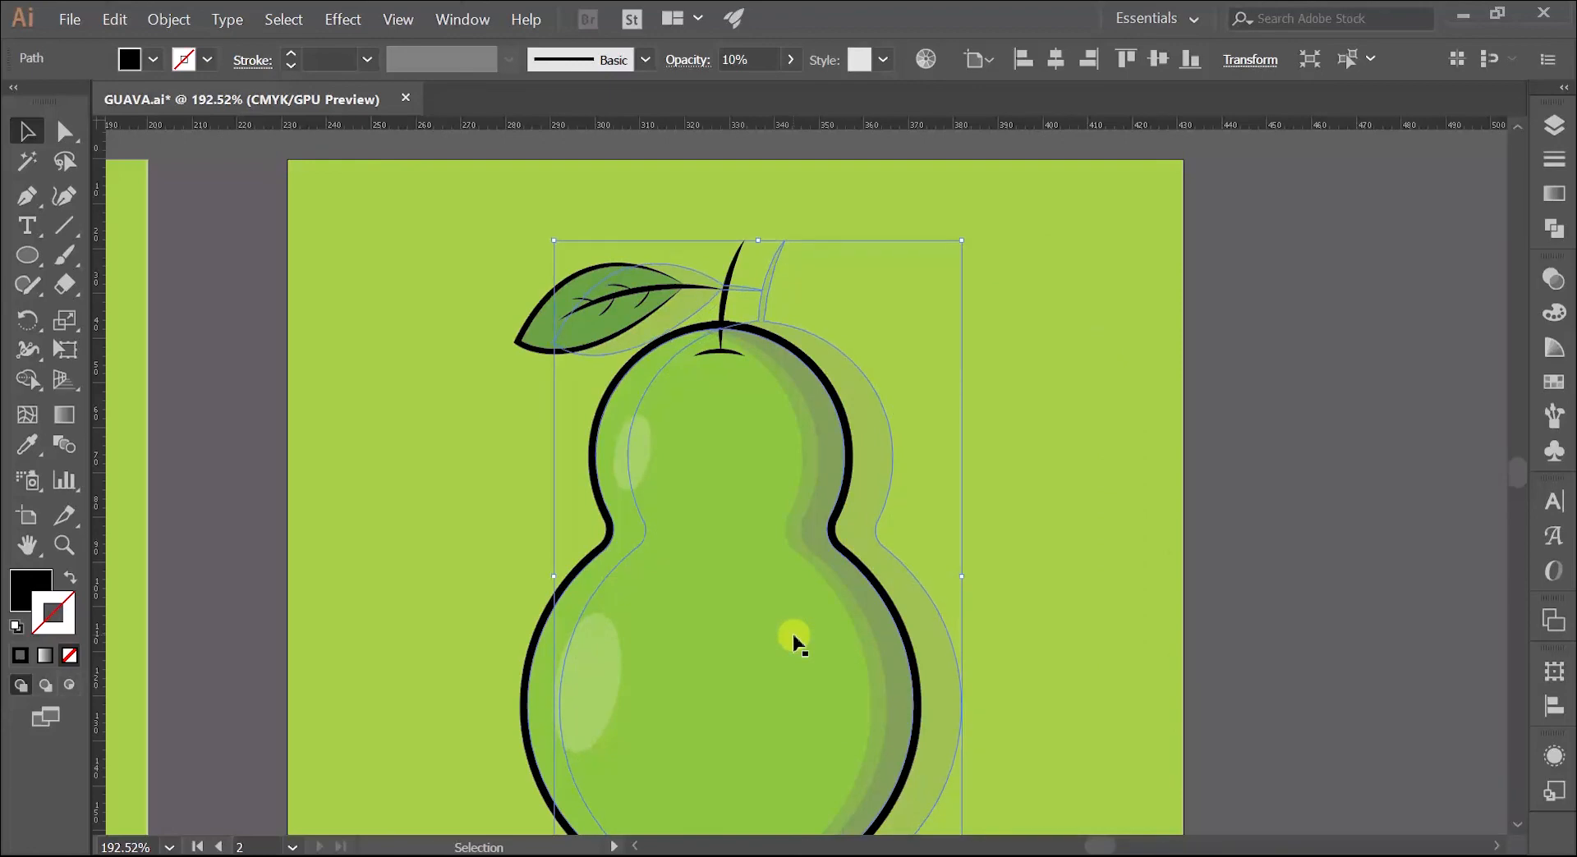
key(Down)
key(Down)
key(Down)
key(Down)
key(Left)
key(Left)
key(Left)
key(Left)
key(Left)
key(Left)
key(Left)
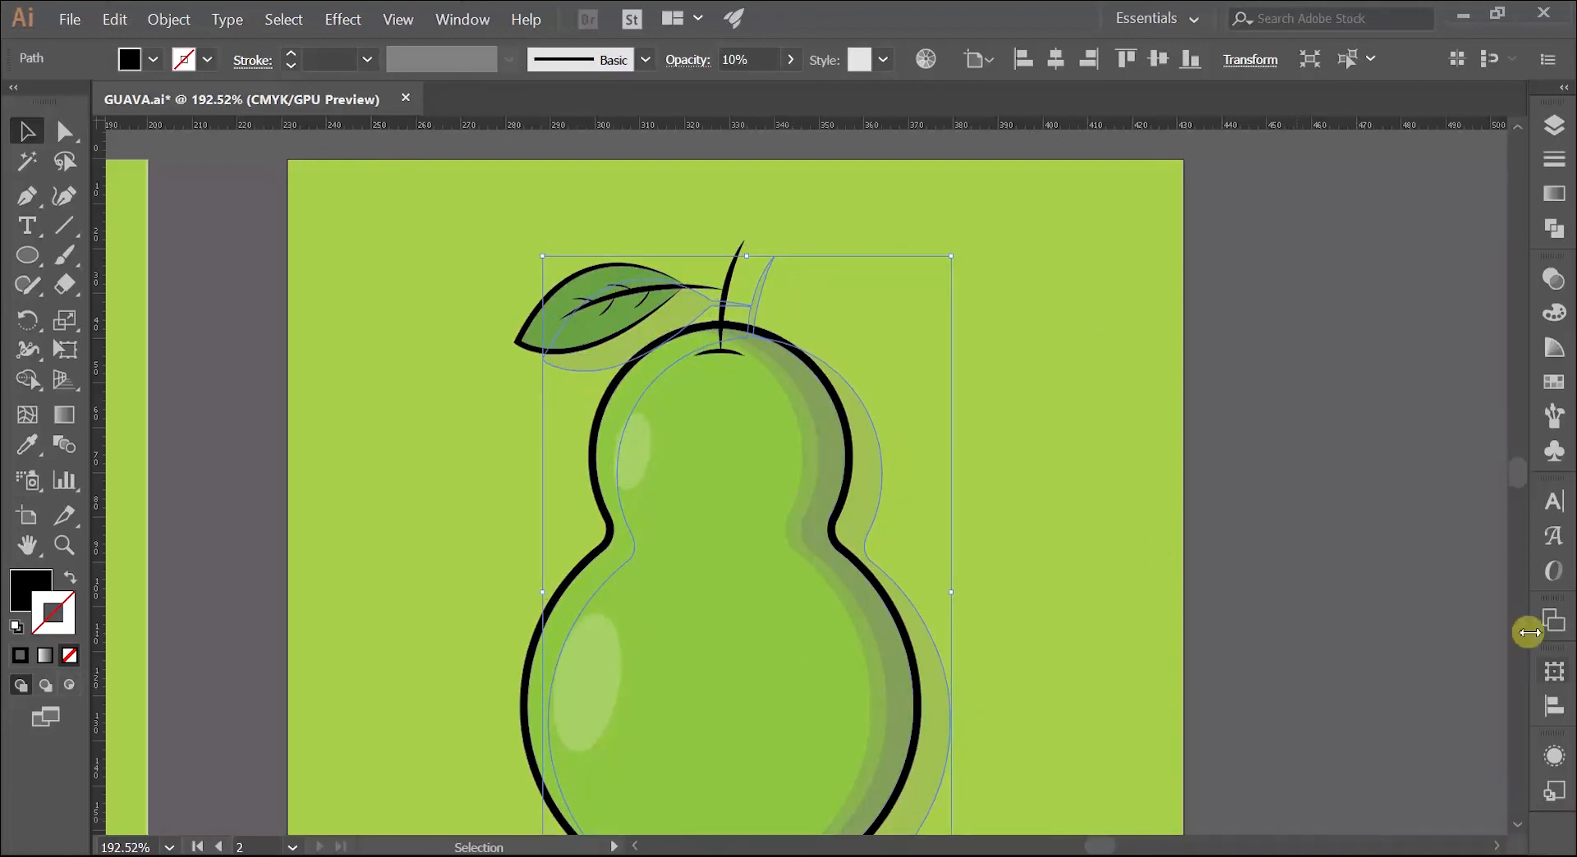
Step: Match the silhouette's appearance to the reference guava's drop shadow by sampling it with the Eyedropper
click(1173, 444)
key(z)
key(space)
drag(1148, 456, 979, 413)
ctrl+click(969, 440)
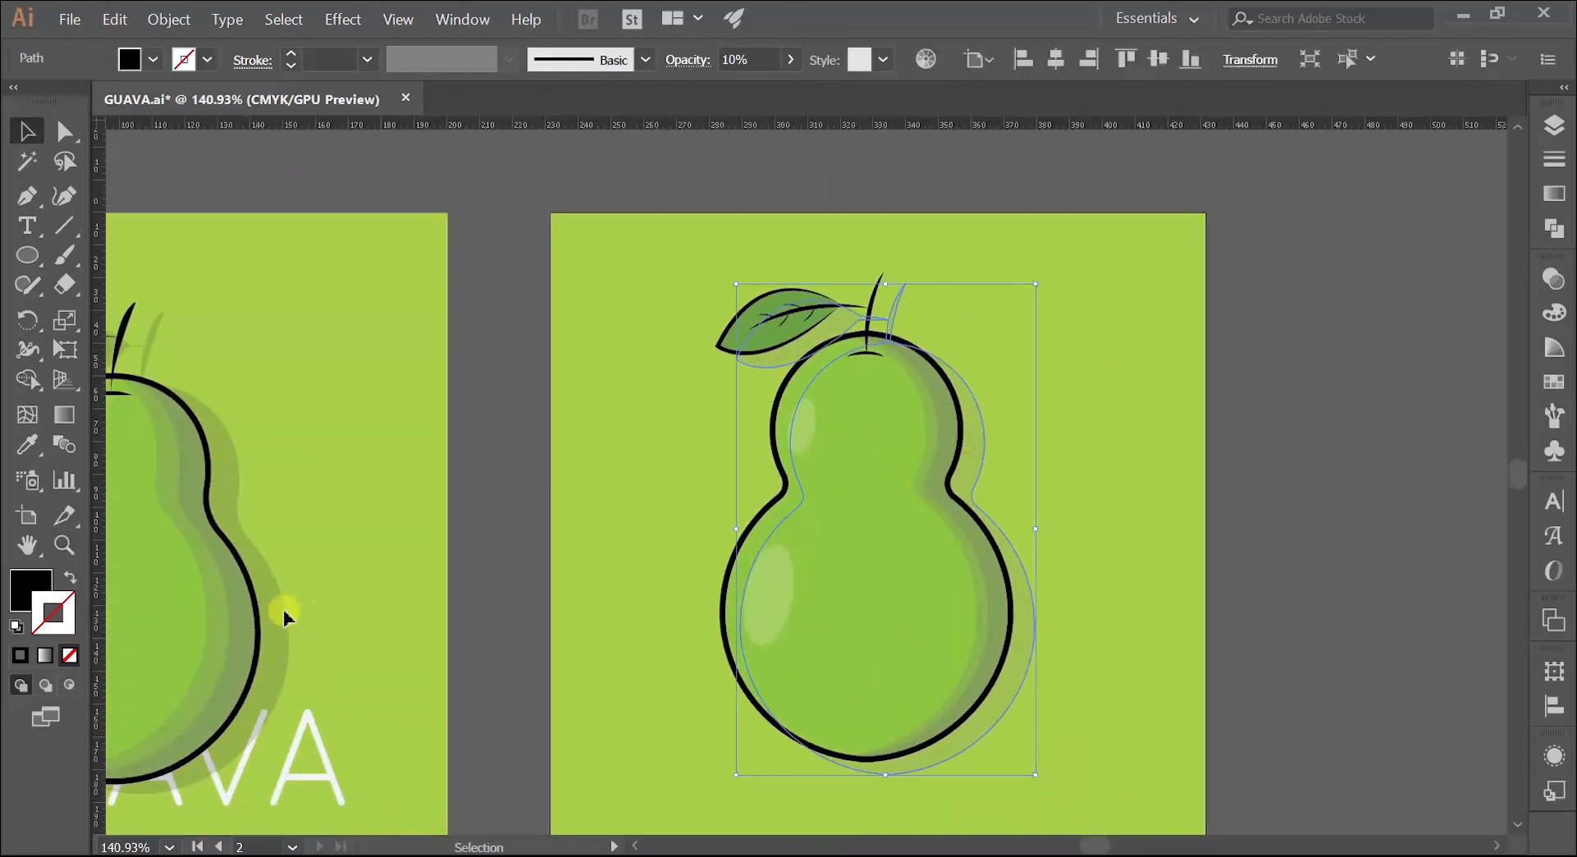
click(27, 445)
click(226, 506)
key(v)
click(397, 359)
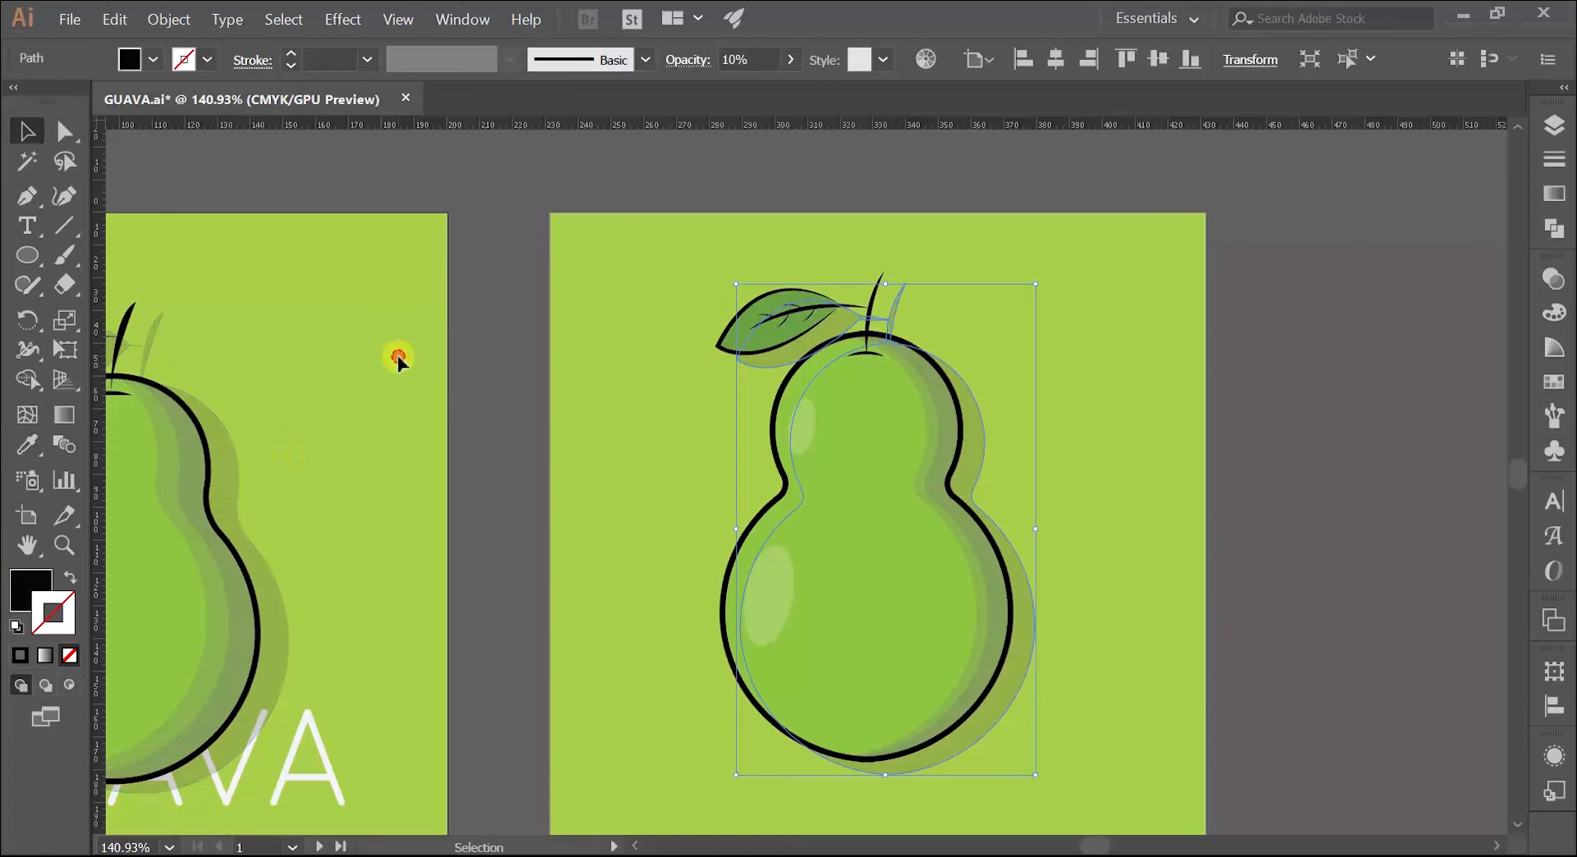
Step: Group all parts of the new guava together with its drop shadow
key(z)
drag(680, 374, 634, 339)
key(space)
key(v)
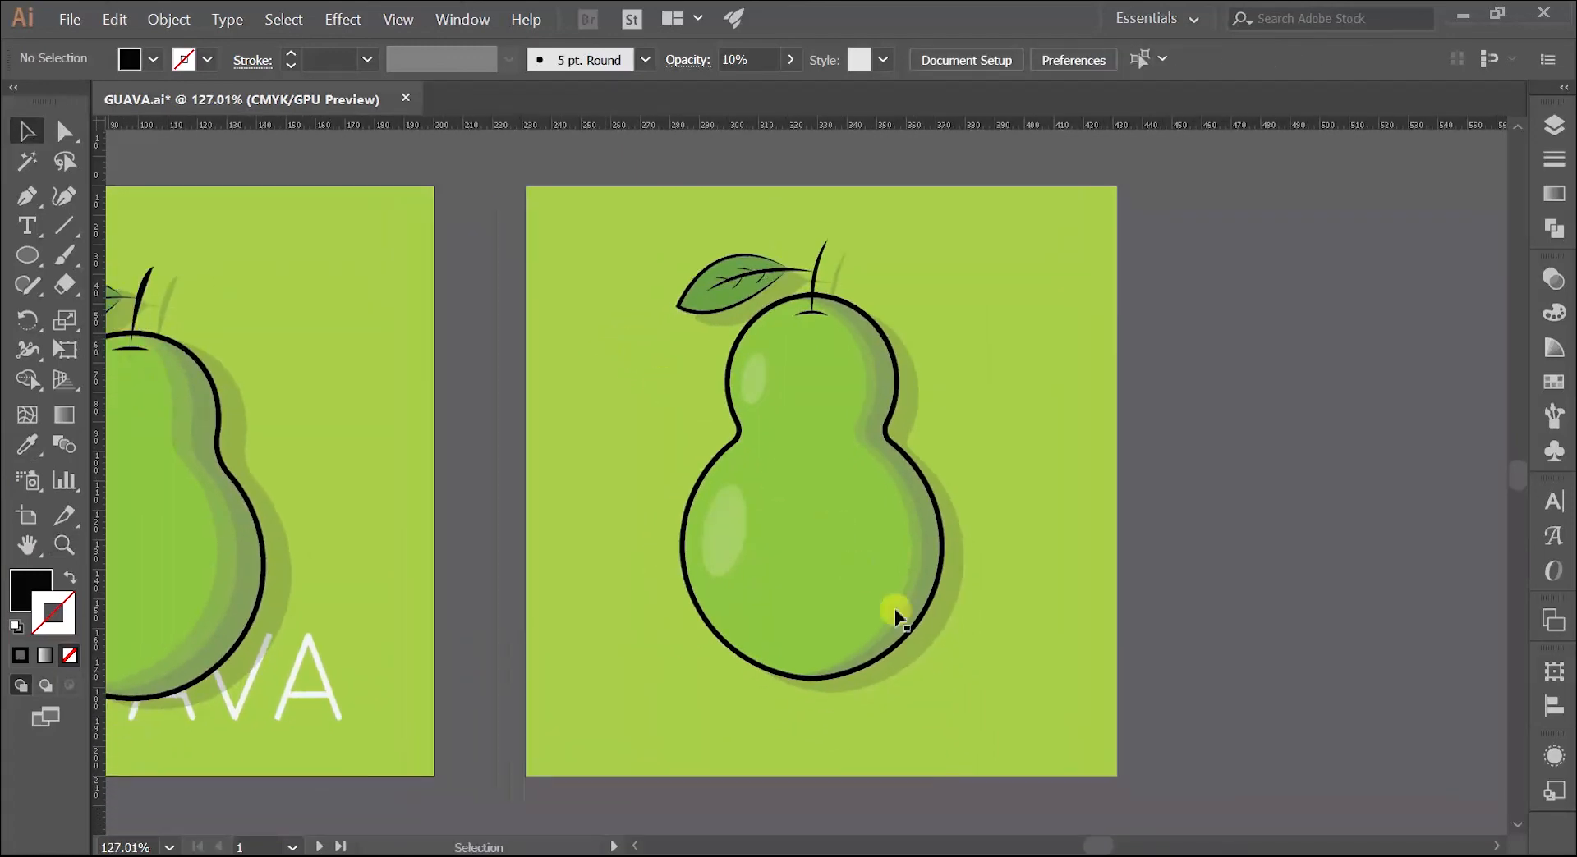
key(z)
drag(945, 435, 898, 472)
key(space)
drag(898, 476, 912, 520)
key(v)
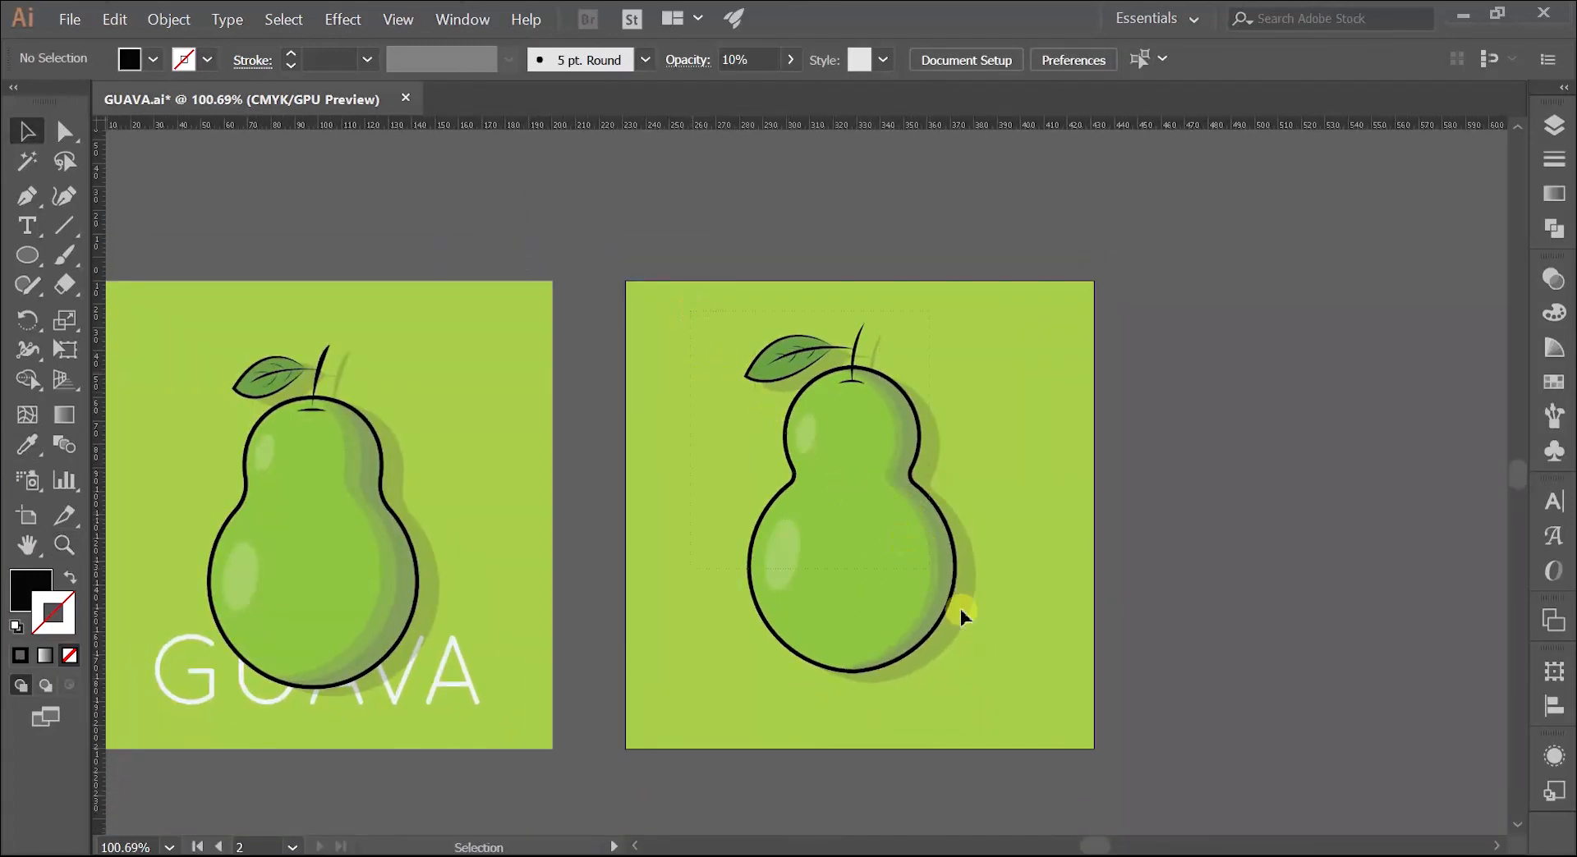
drag(961, 616, 909, 606)
right_click(905, 589)
click(982, 444)
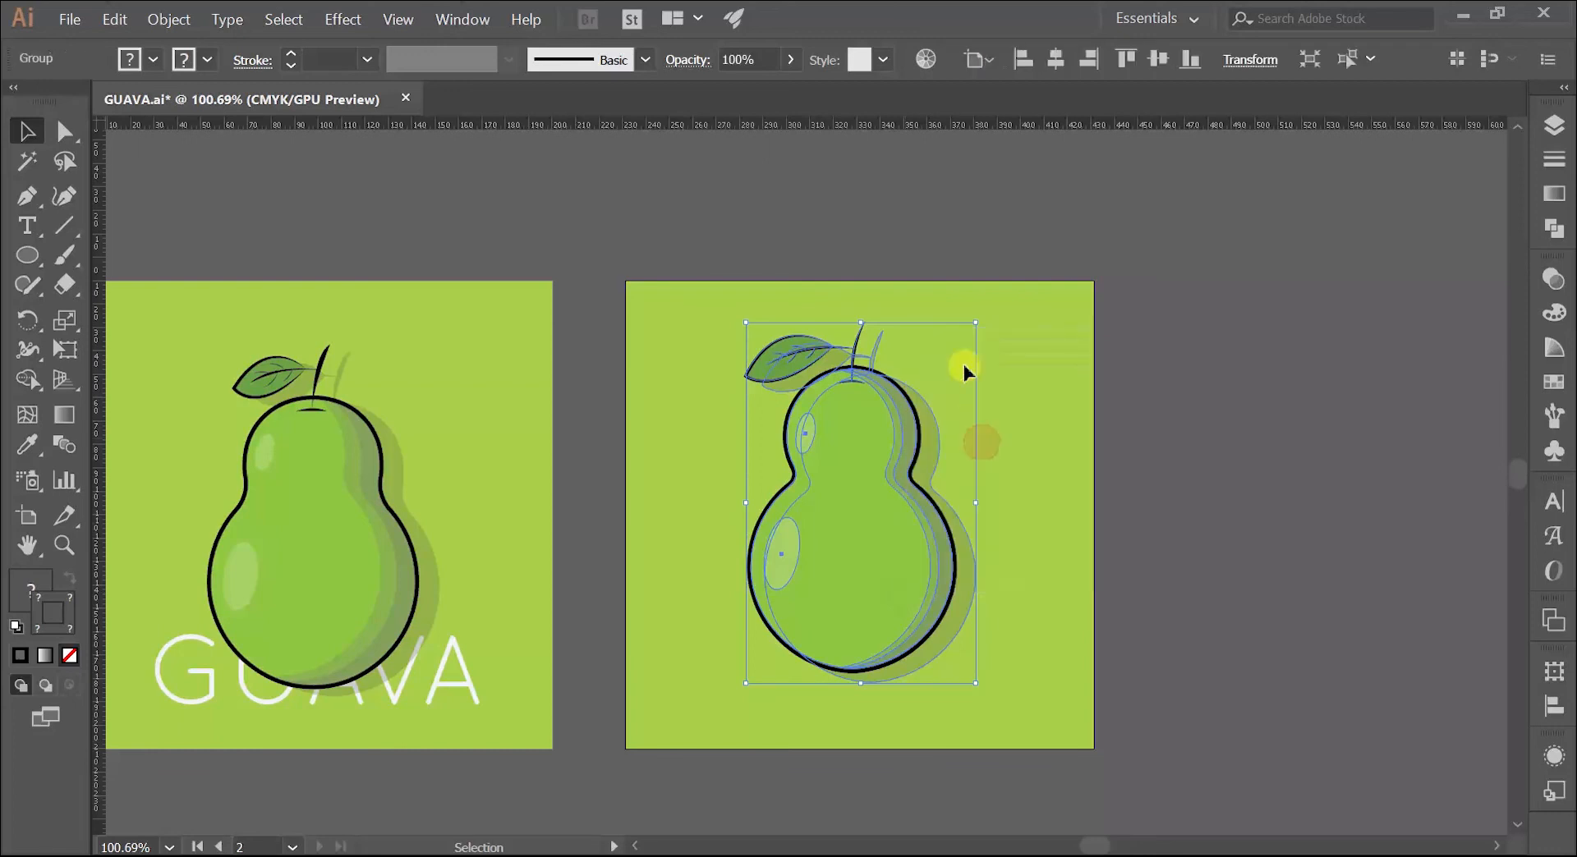
Step: Scale the guava group down slightly and centre it horizontally and vertically on its artboard
drag(976, 322, 966, 339)
click(994, 376)
click(810, 489)
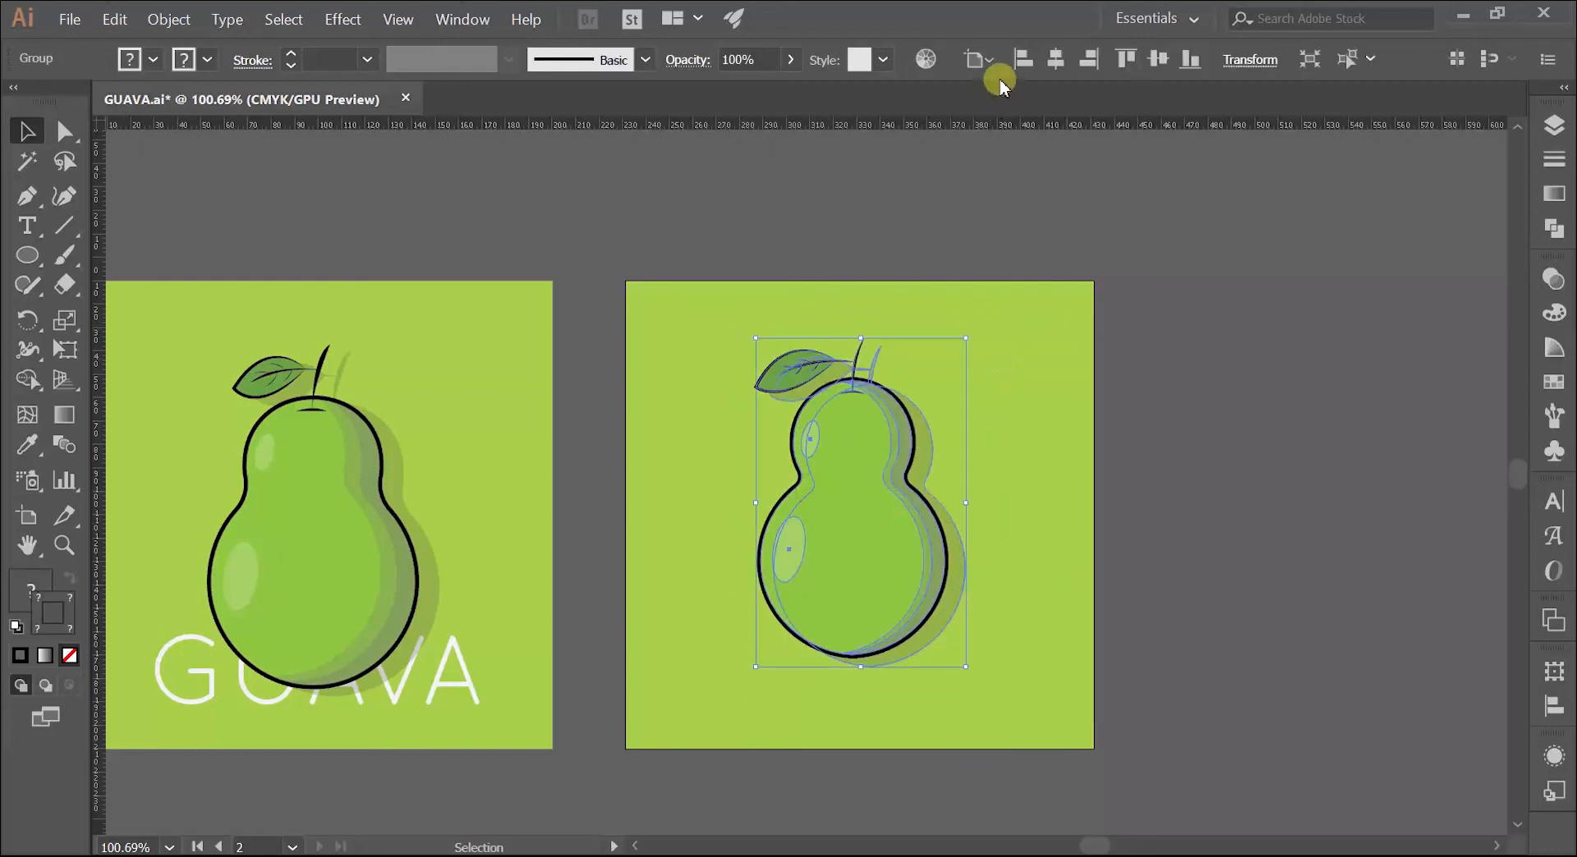
click(1055, 62)
click(1160, 63)
key(z)
drag(648, 482, 788, 483)
drag(574, 526, 799, 472)
drag(798, 472, 799, 480)
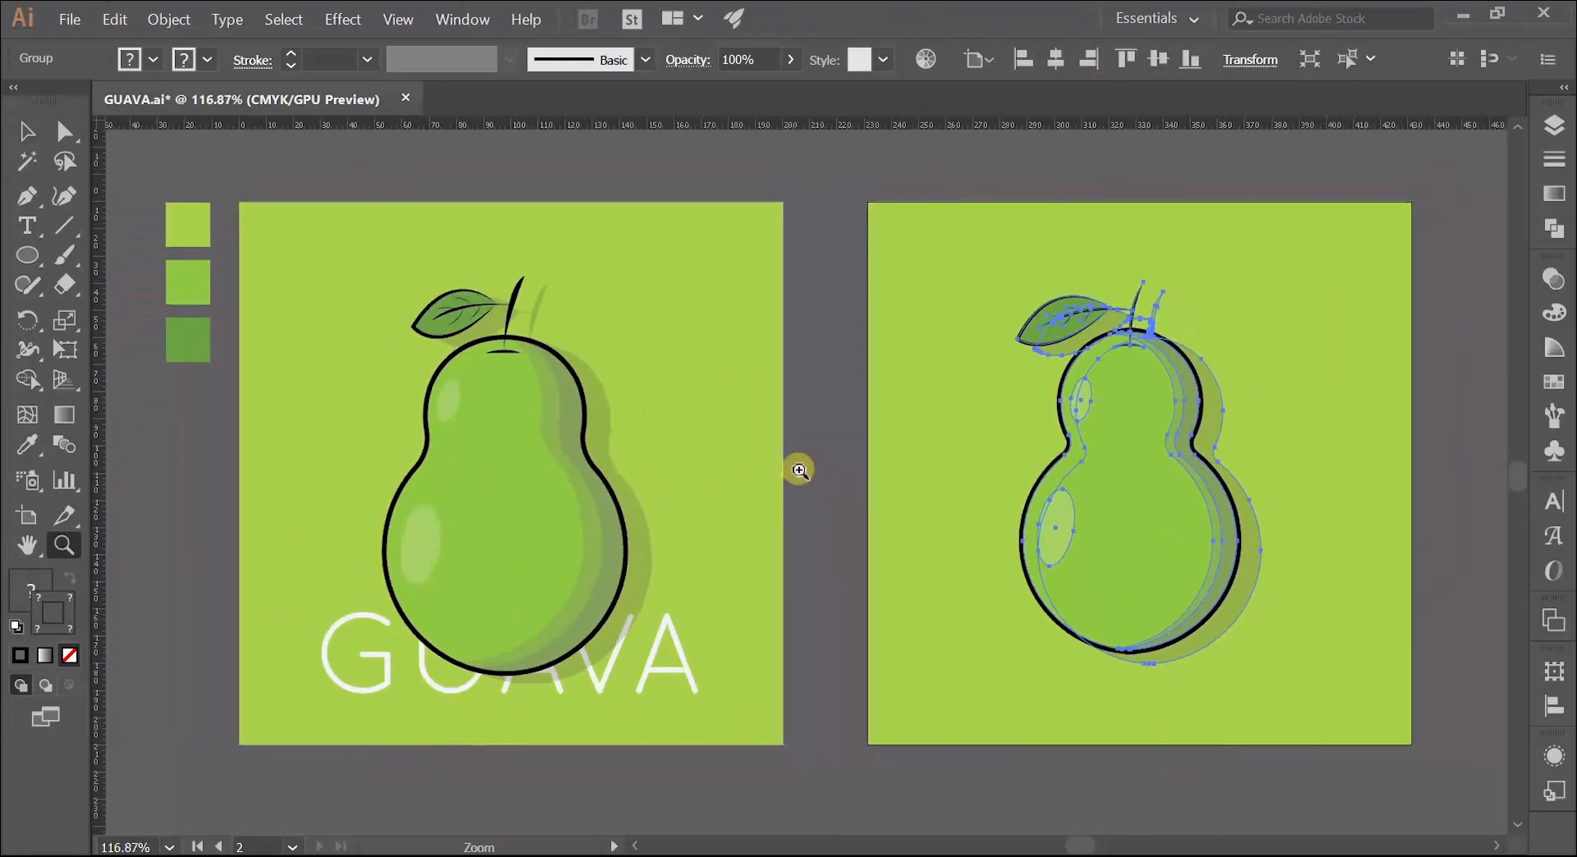
key(v)
click(830, 423)
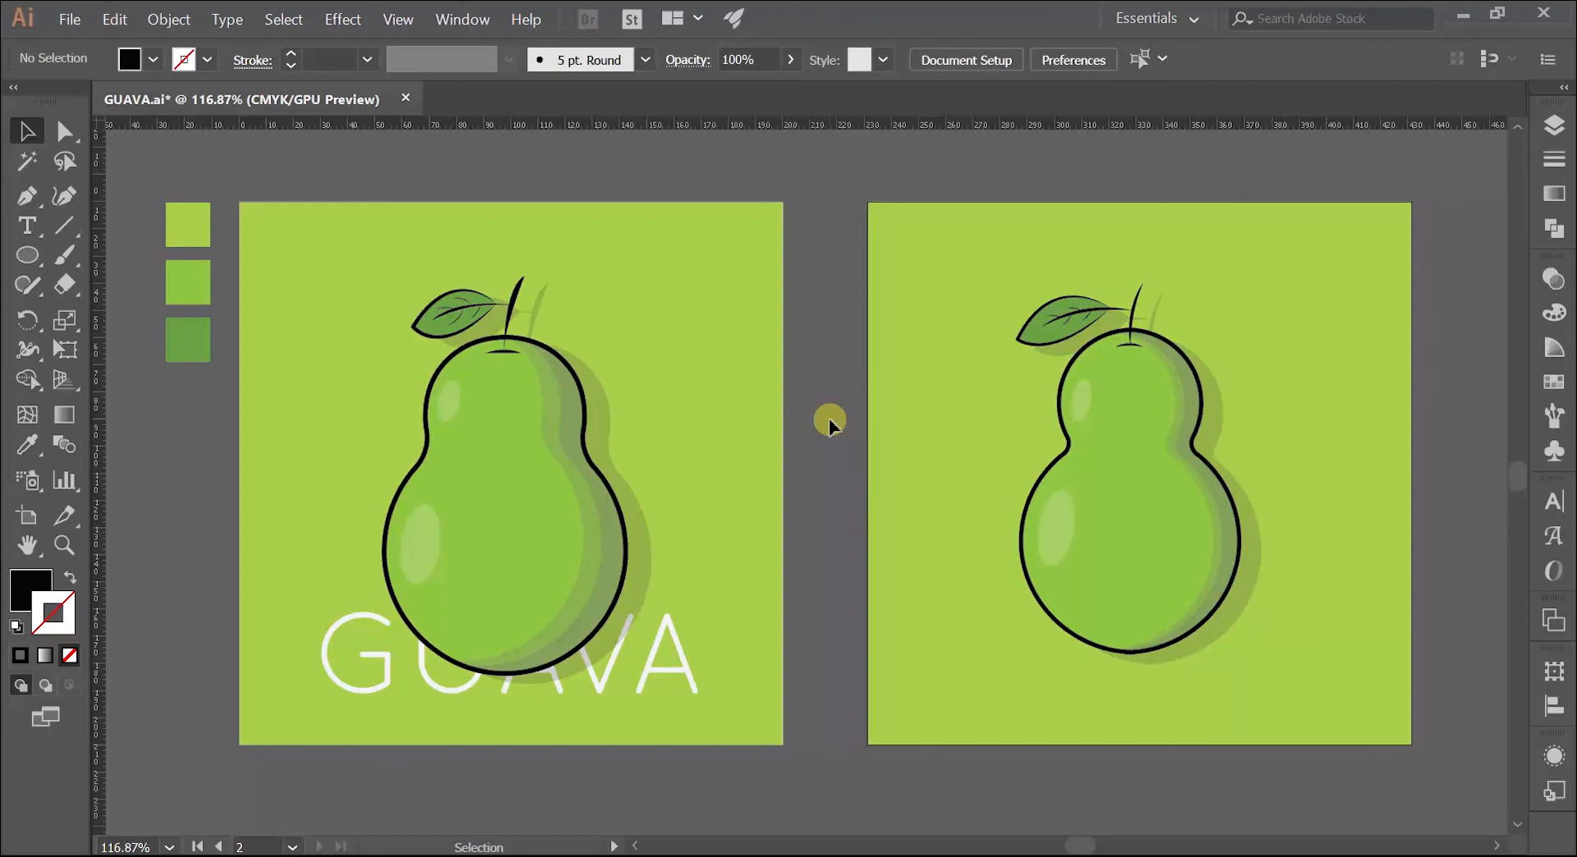